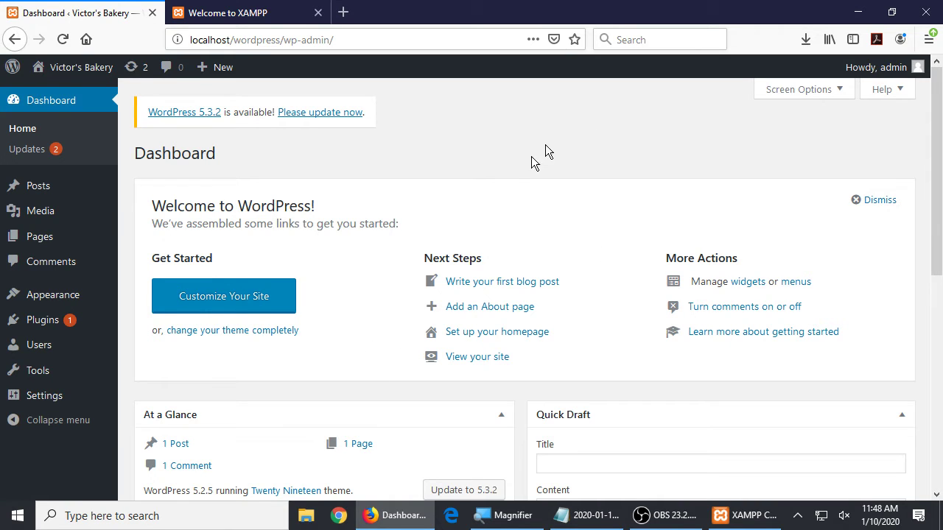
- Close Firefox and all its dashboard tabs, then start a new Chrome window
{"action": "left_click", "coordinate": [926, 12]}
{"action": "left_click", "coordinate": [446, 281]}
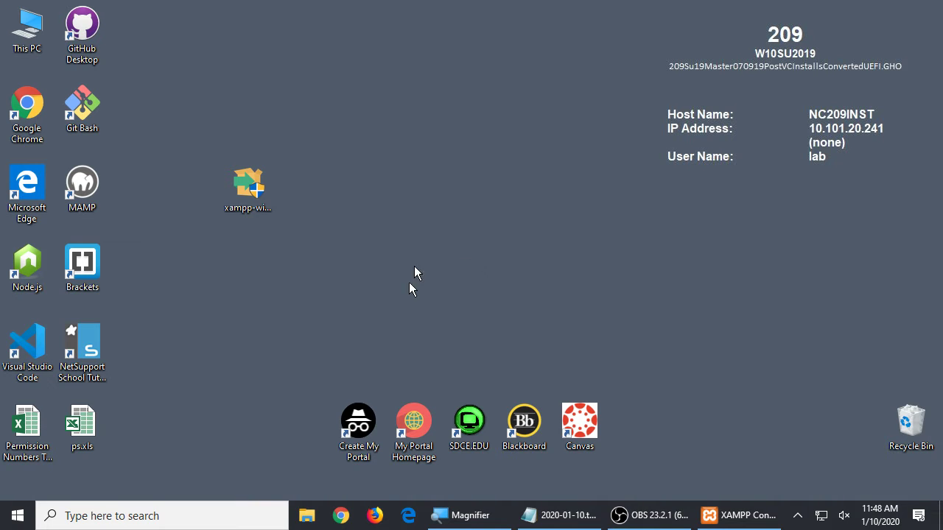
{"action": "left_click", "coordinate": [340, 515]}
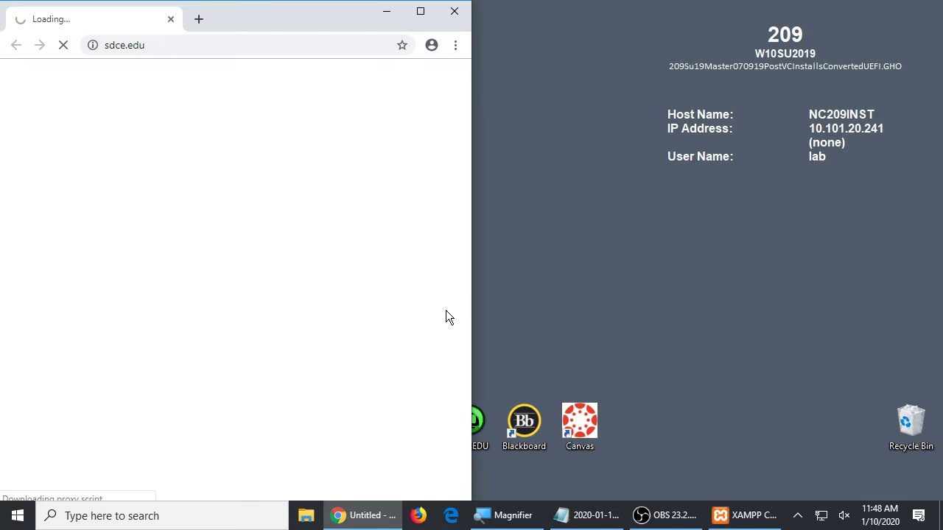
{"action": "key", "text": "super+plus"}
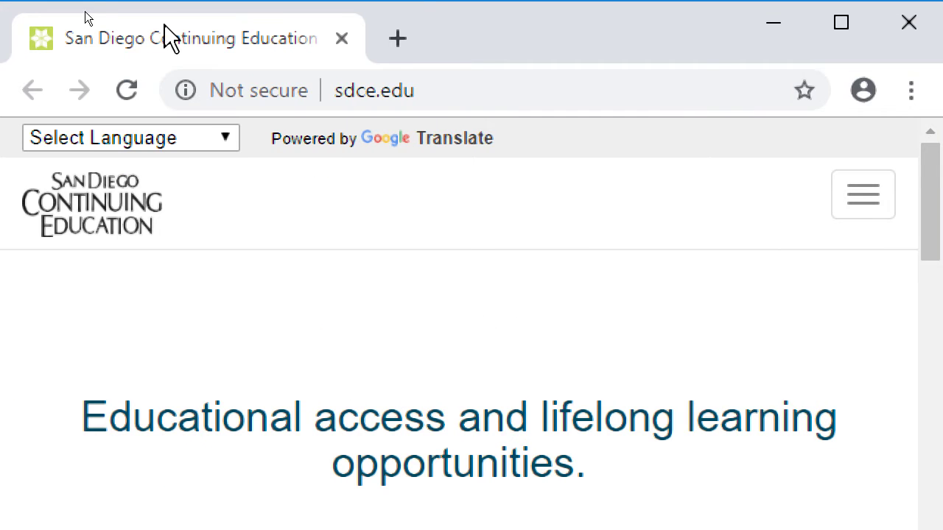
{"action": "left_click", "coordinate": [463, 83]}
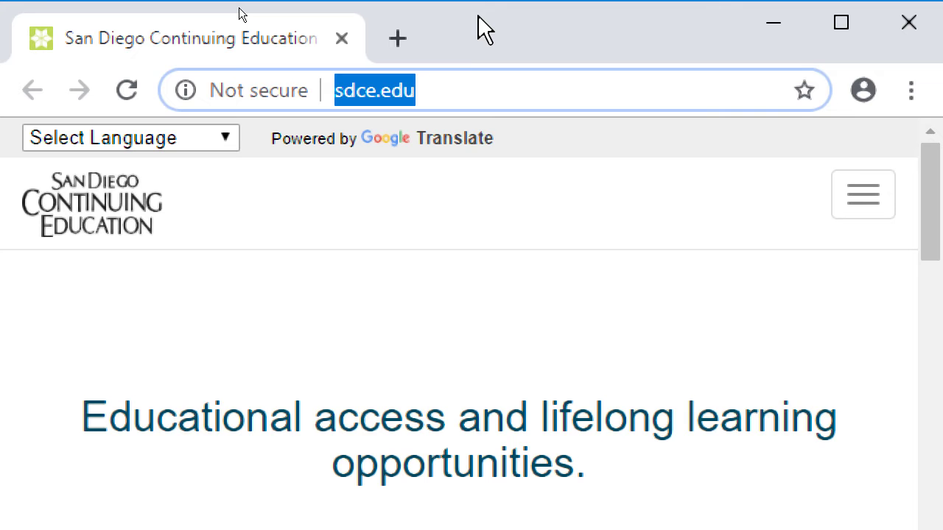
{"action": "type", "text": "http:"}
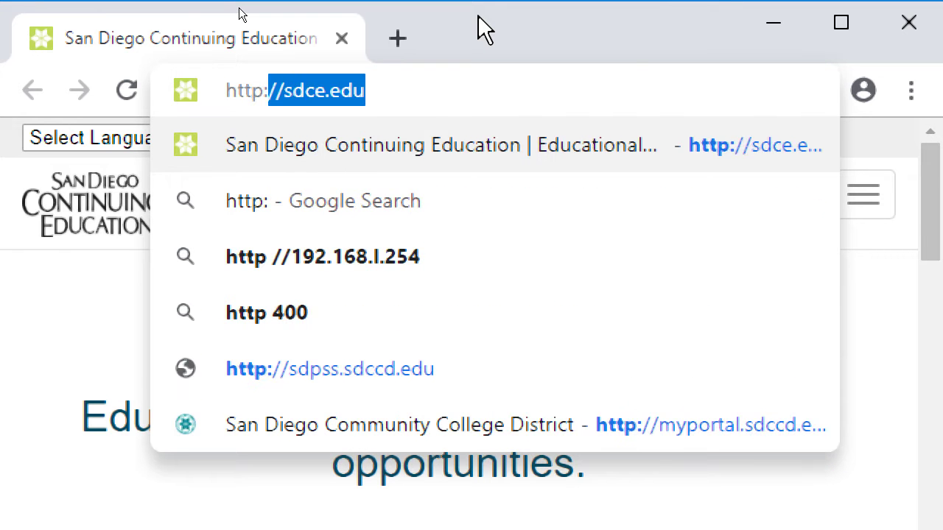
{"action": "type", "text": "//locah"}
{"action": "key", "text": "BackSpace"}
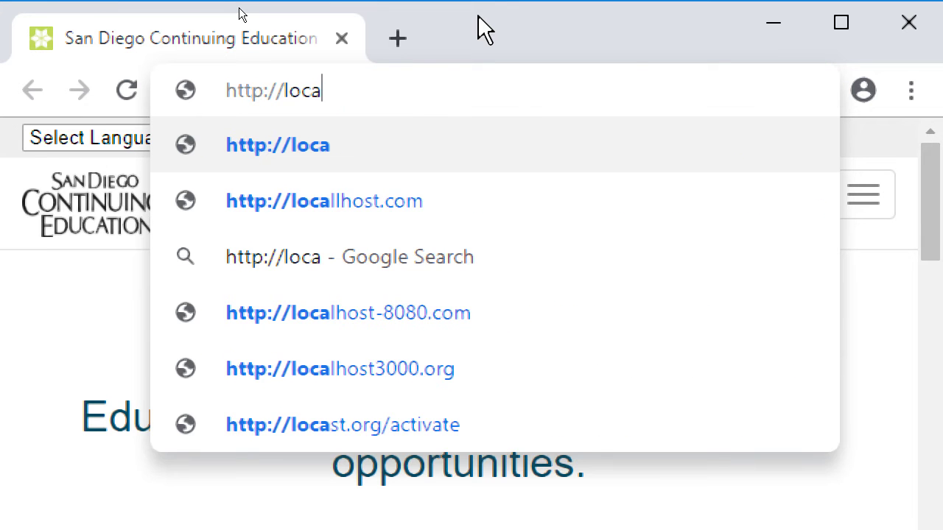
{"action": "type", "text": "lhost/wordpress"}
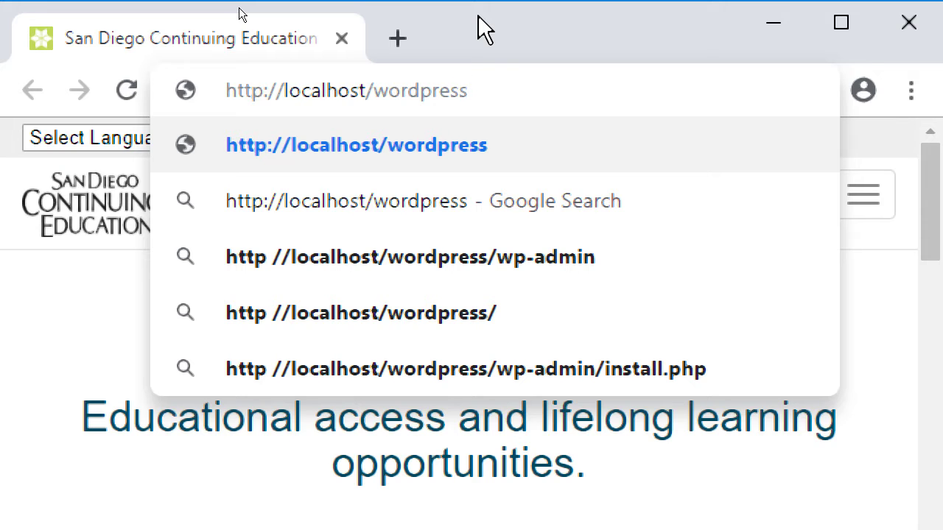
{"action": "key", "text": "super+minus"}
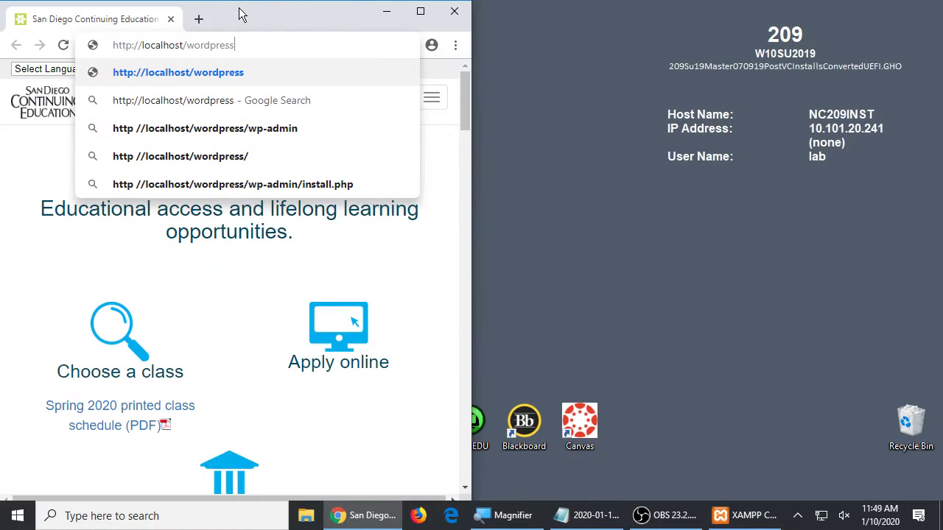
{"action": "key", "text": "Return"}
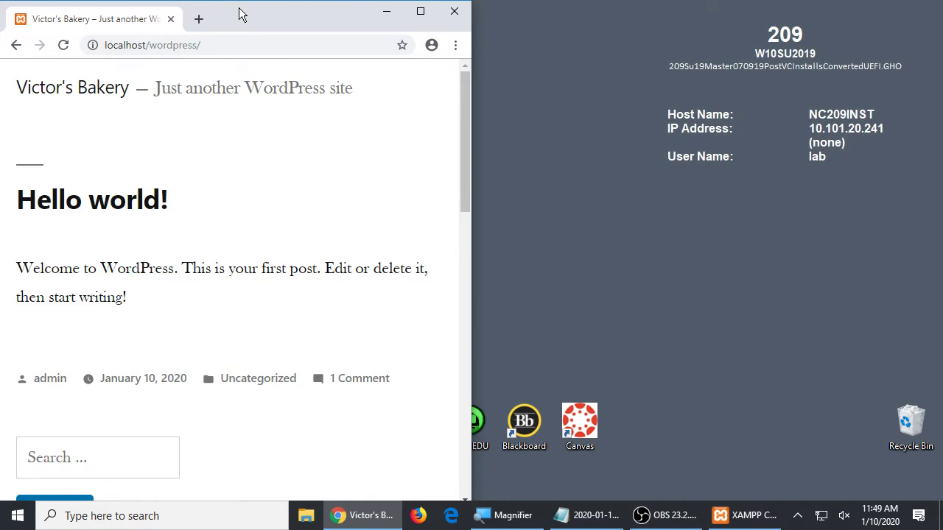
- Maximize the Chrome window on the bakery site and bring the Notepad notes forward
{"action": "double_click", "coordinate": [239, 13]}
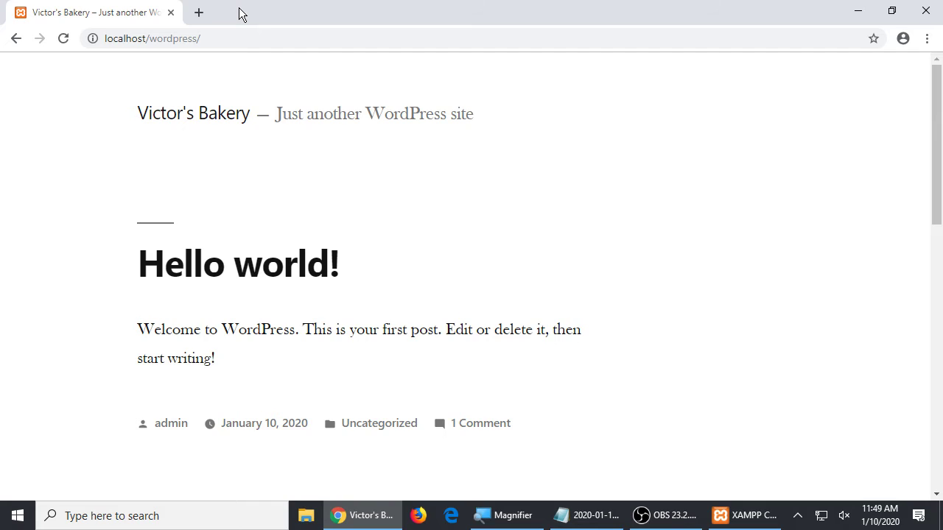
{"action": "key", "text": "super+plus"}
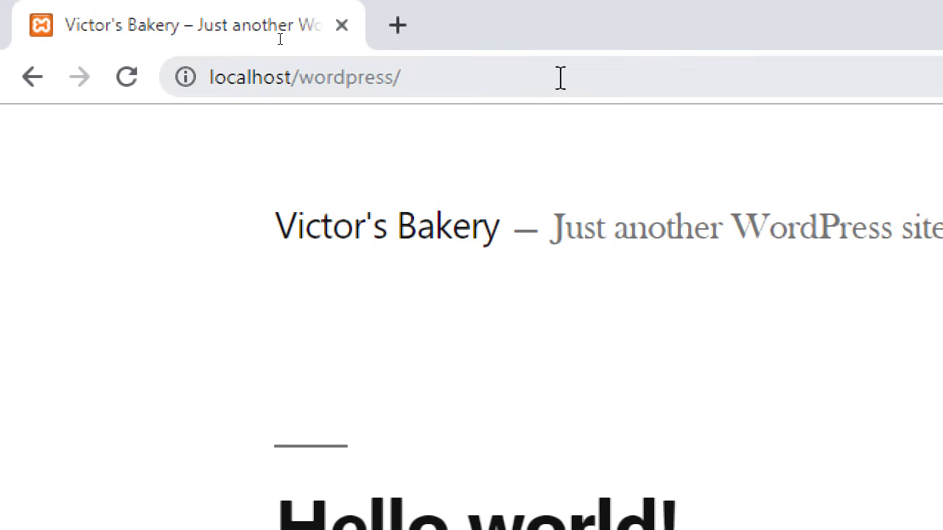
{"action": "left_click", "coordinate": [560, 77]}
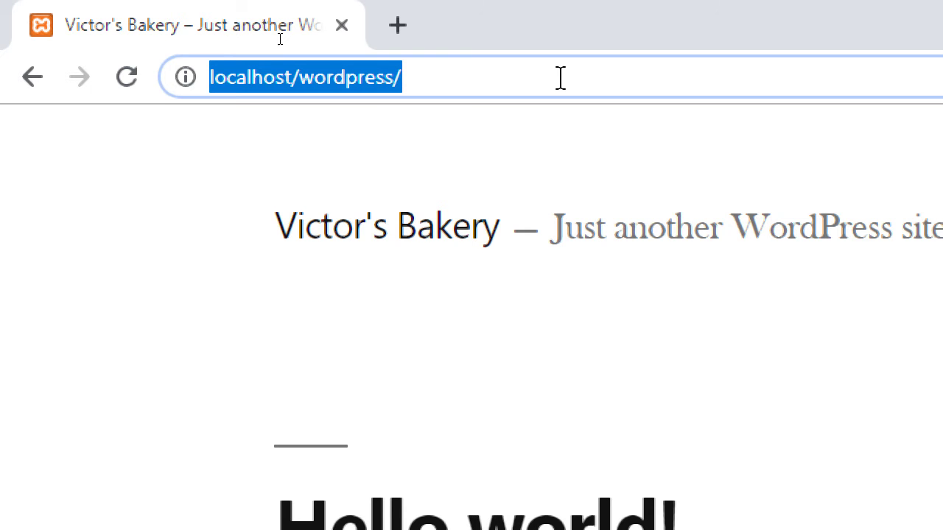
{"action": "key", "text": "super+minus"}
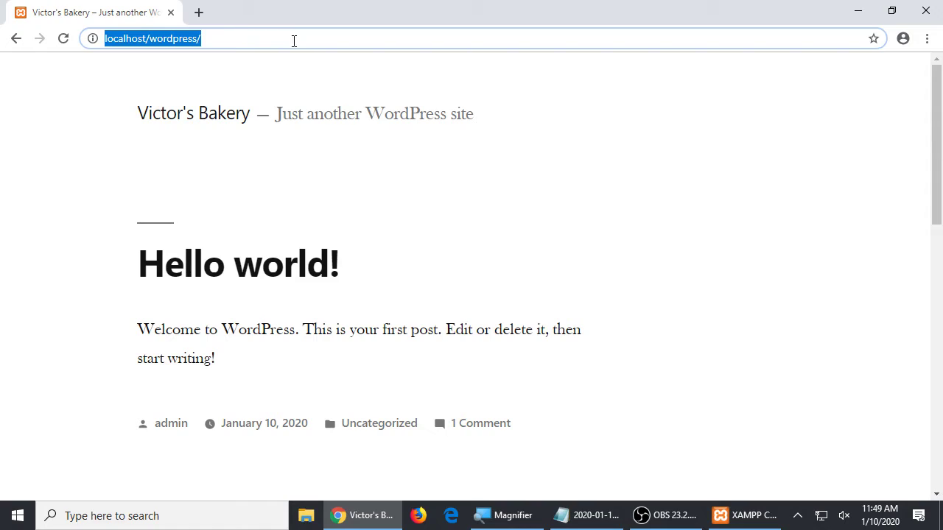
{"action": "left_click", "coordinate": [602, 514]}
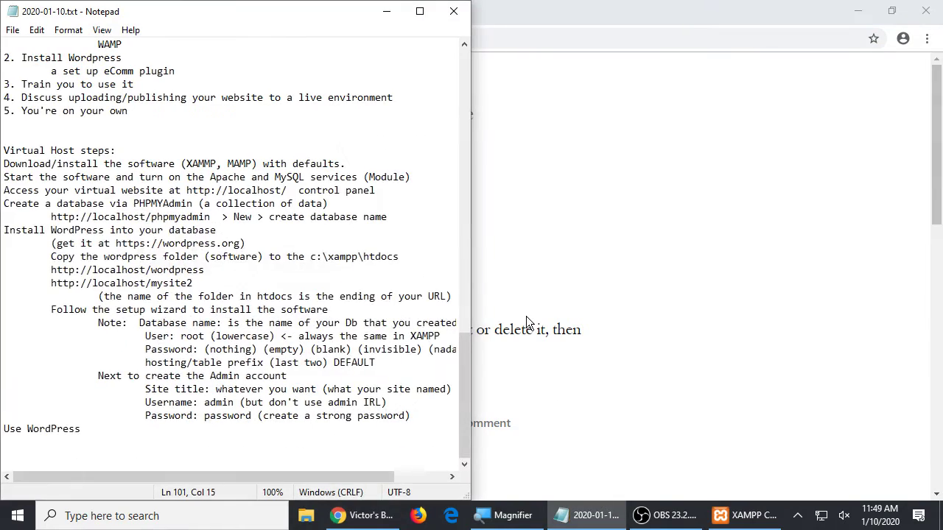
- Add tab-indented 'Front-end' and 'Back-end' lines under Use WordPress
{"action": "key", "text": "super+plus"}
{"action": "left_click", "coordinate": [211, 345]}
{"action": "key", "text": "Tab"}
{"action": "type", "text": "Front-end"}
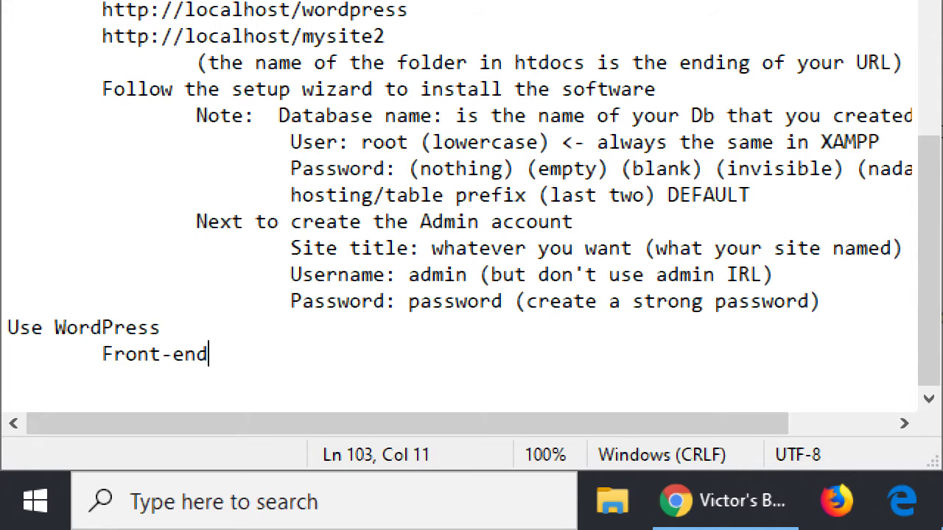
{"action": "key", "text": "Return"}
{"action": "key", "text": "Tab"}
{"action": "type", "text": "Back-end"}
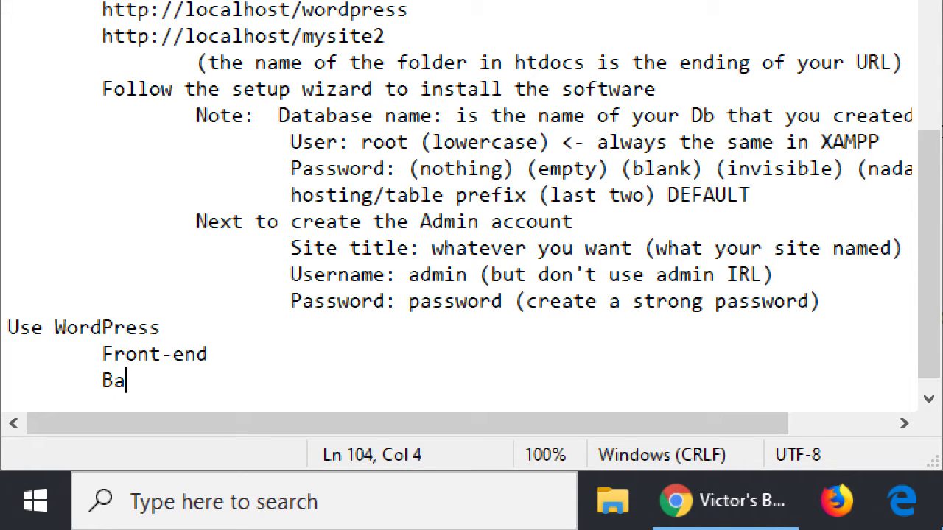
- Describe them as ': The part your visitors see' and ': The part YOU (admin) see'
{"action": "left_click", "coordinate": [211, 343]}
{"action": "type", "text": ": The part "}
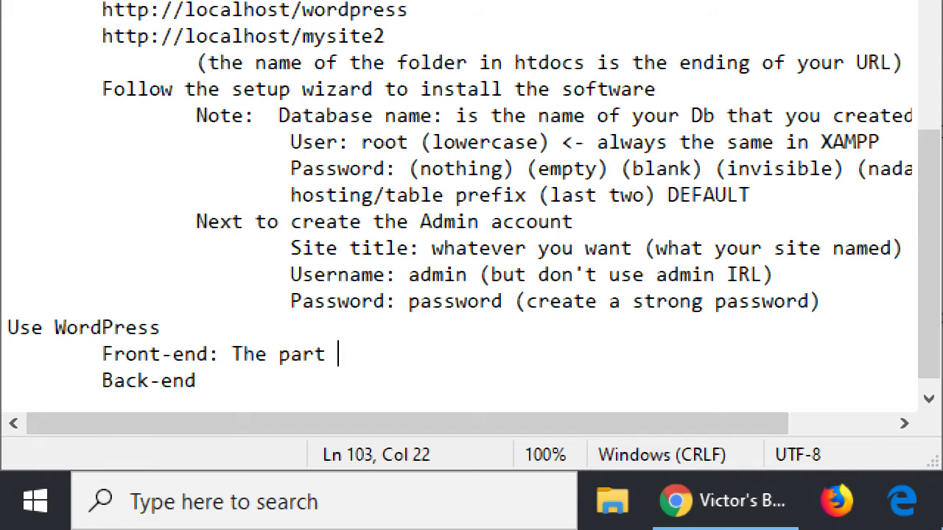
{"action": "type", "text": "your vis"}
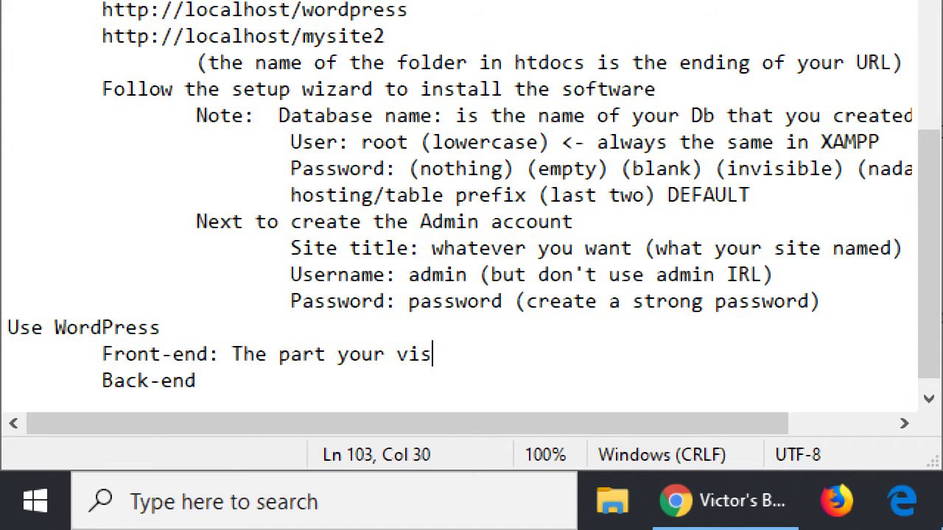
{"action": "type", "text": "itors see"}
{"action": "key", "text": "Down"}
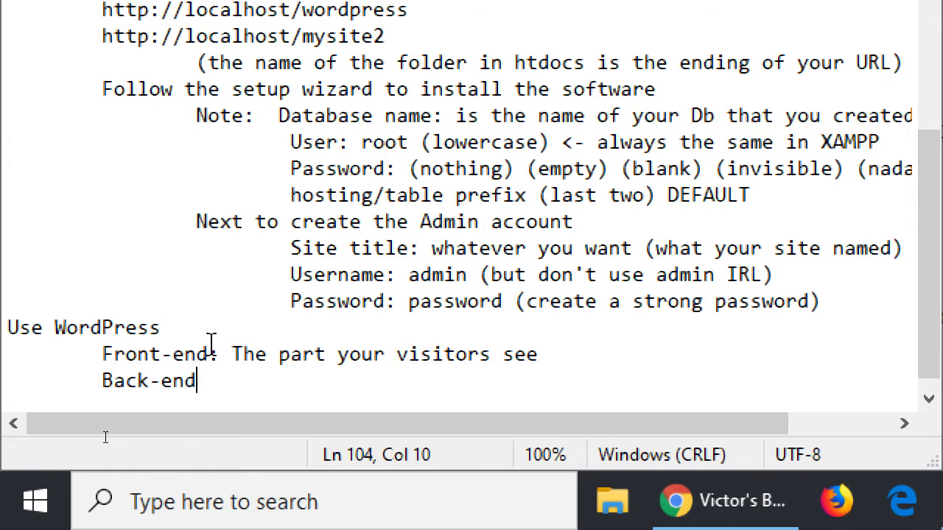
{"action": "type", "text": ":  The par"}
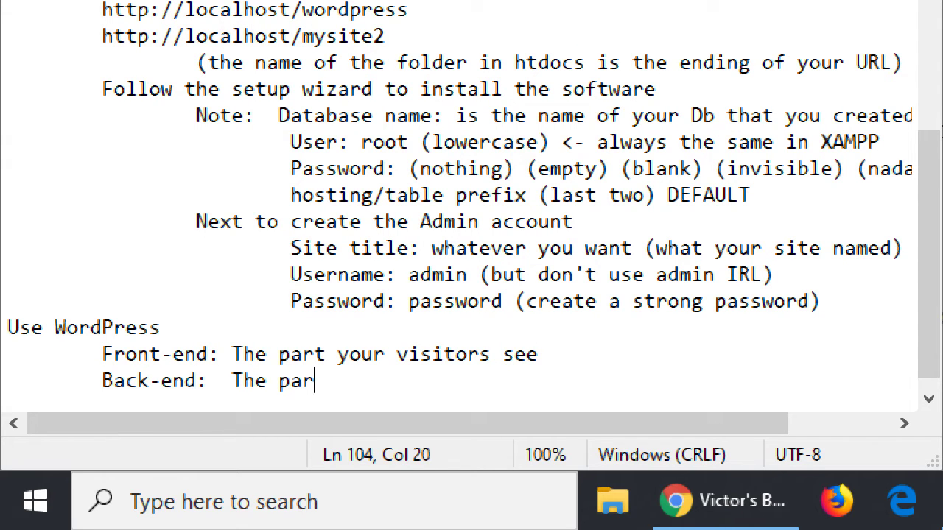
{"action": "type", "text": "t YOUR"}
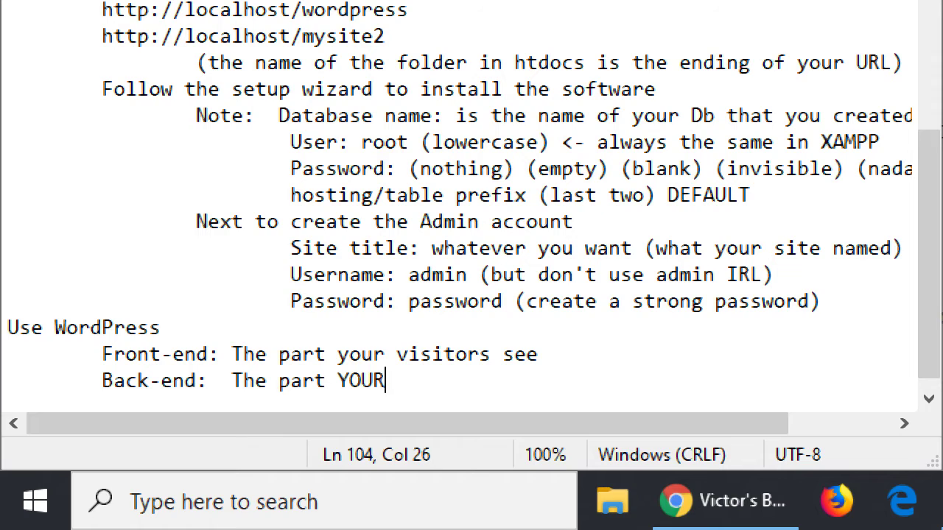
{"action": "key", "text": "BackSpace"}
{"action": "key", "text": "BackSpace"}
{"action": "type", "text": "(ad"}
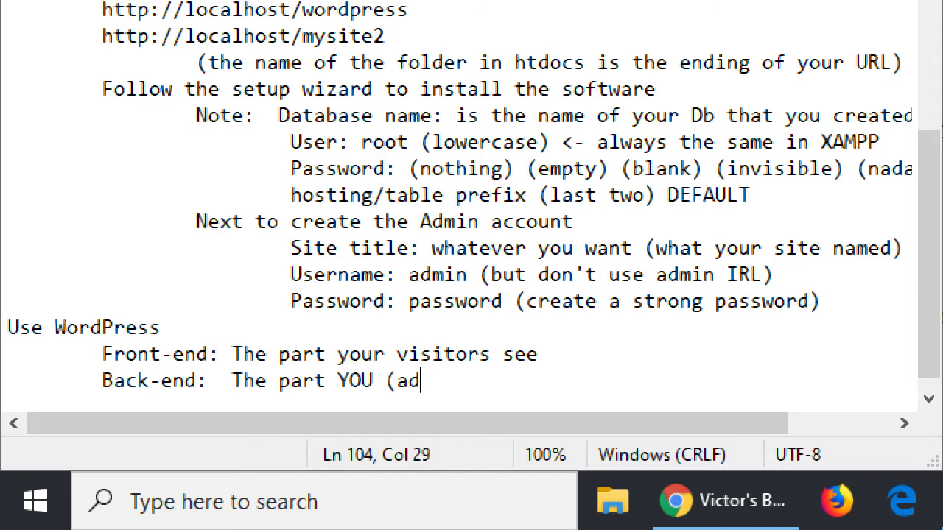
{"action": "type", "text": "min) see"}
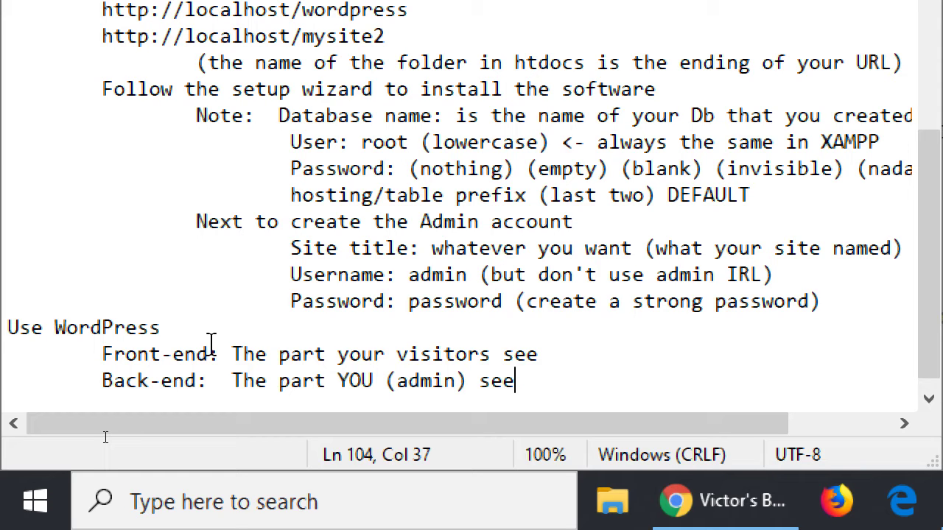
{"action": "key", "text": "Up"}
{"action": "key", "text": "End"}
{"action": "type", "text": "- http:/"}
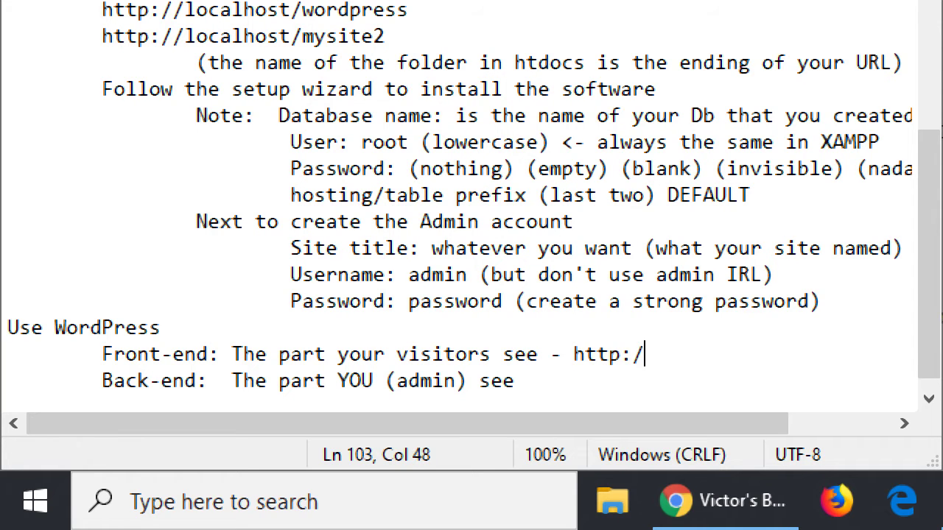
{"action": "type", "text": "/localhost/"}
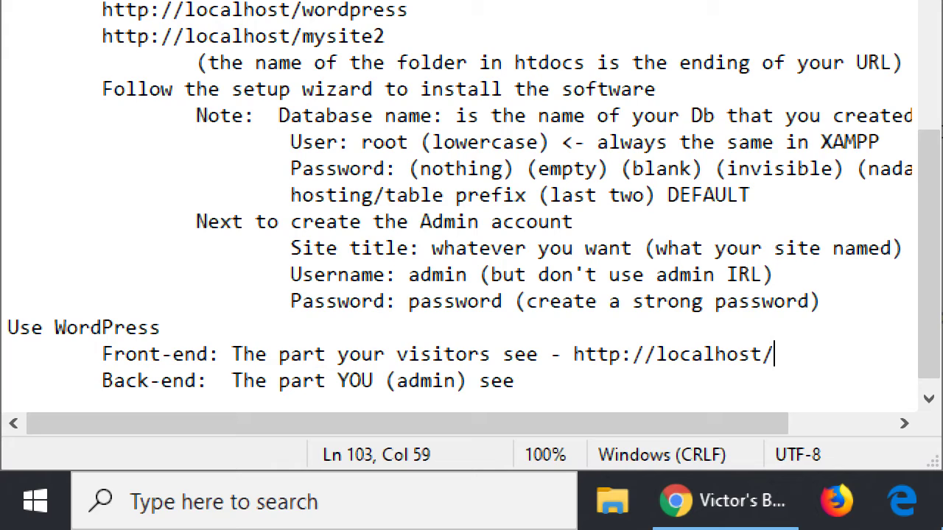
{"action": "type", "text": "wordpress"}
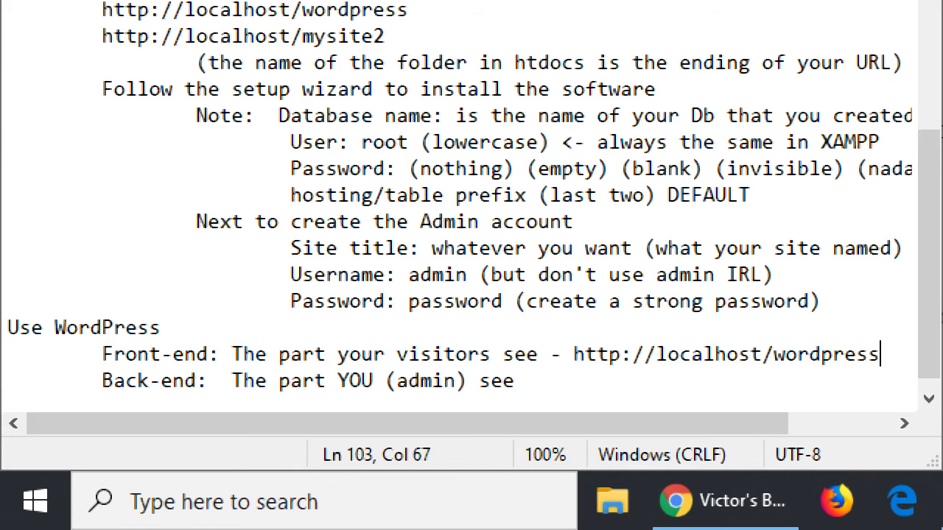
{"action": "key", "text": "Down"}
{"action": "type", "text": "-"}
{"action": "type", "text": " http://loahos"}
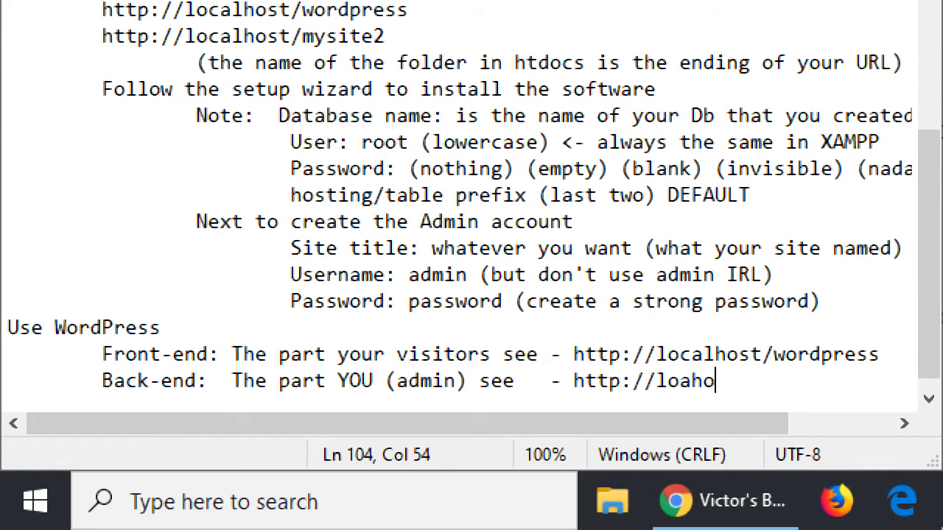
{"action": "key", "text": "BackSpace"}
{"action": "key", "text": "BackSpace"}
{"action": "key", "text": "BackSpace"}
{"action": "type", "text": "ost"}
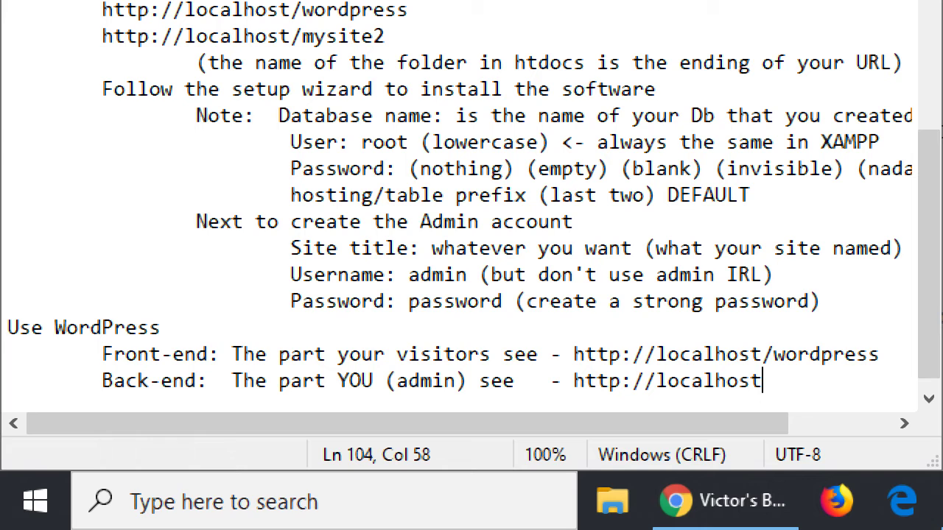
{"action": "type", "text": "/wordpress/"}
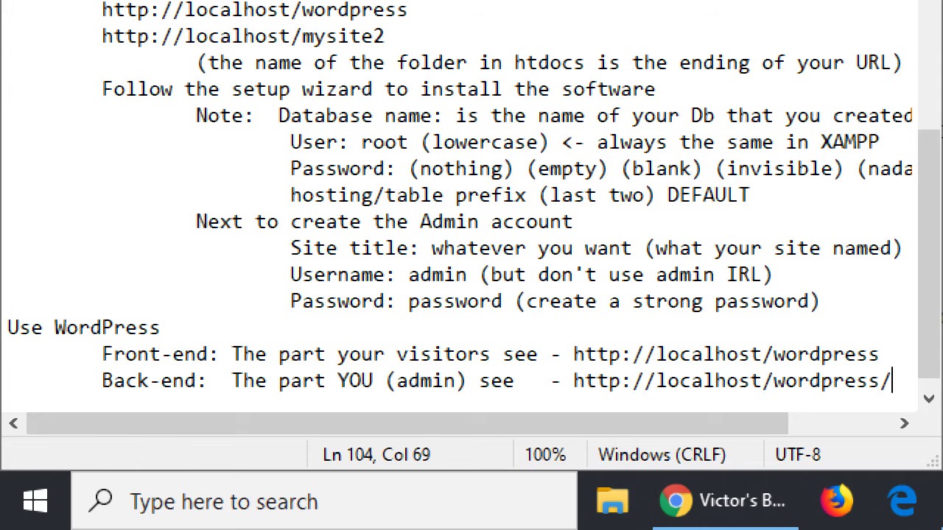
{"action": "type", "text": "wp-admin"}
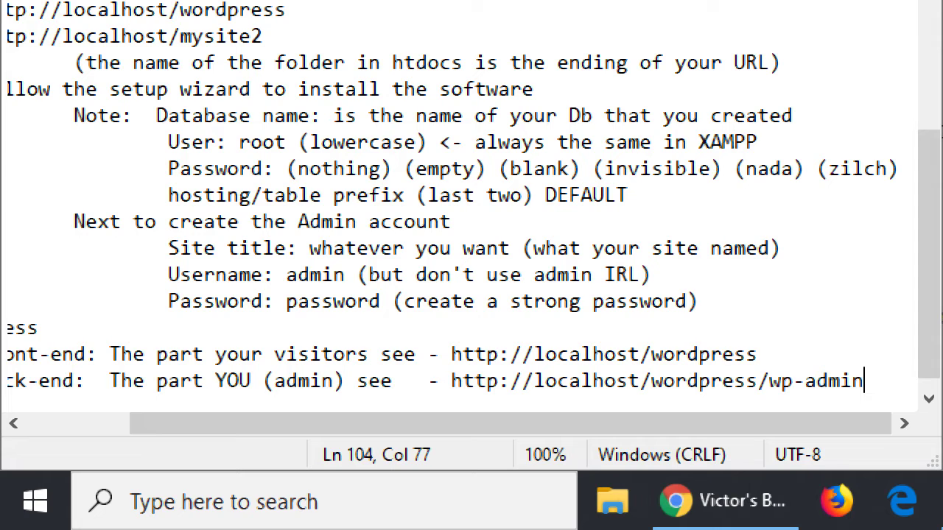
{"action": "key", "text": "shift+Left"}
{"action": "key", "text": "shift+Left"}
{"action": "key", "text": "shift+Left"}
{"action": "key", "text": "shift+Left"}
{"action": "key", "text": "shift+Left"}
{"action": "key", "text": "shift+Left"}
{"action": "key", "text": "shift+Left"}
{"action": "key", "text": "shift+Left"}
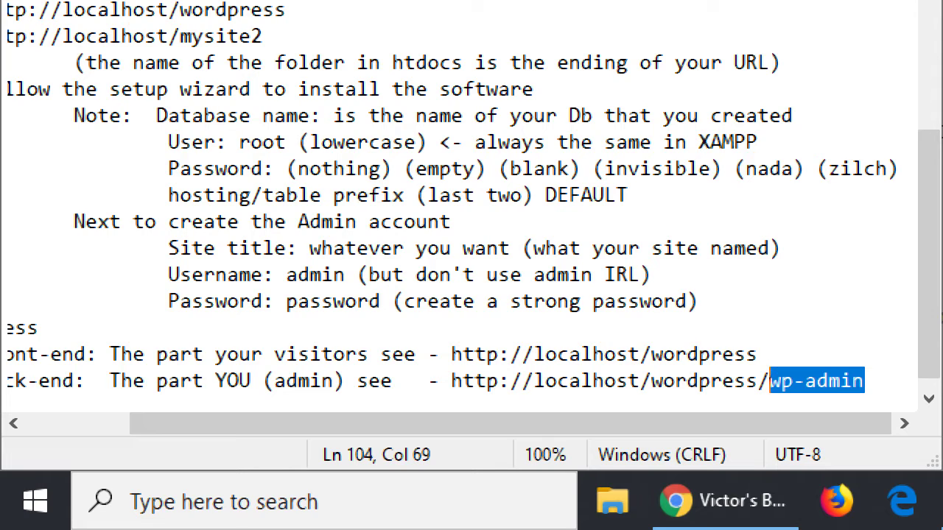
{"action": "key", "text": "Up"}
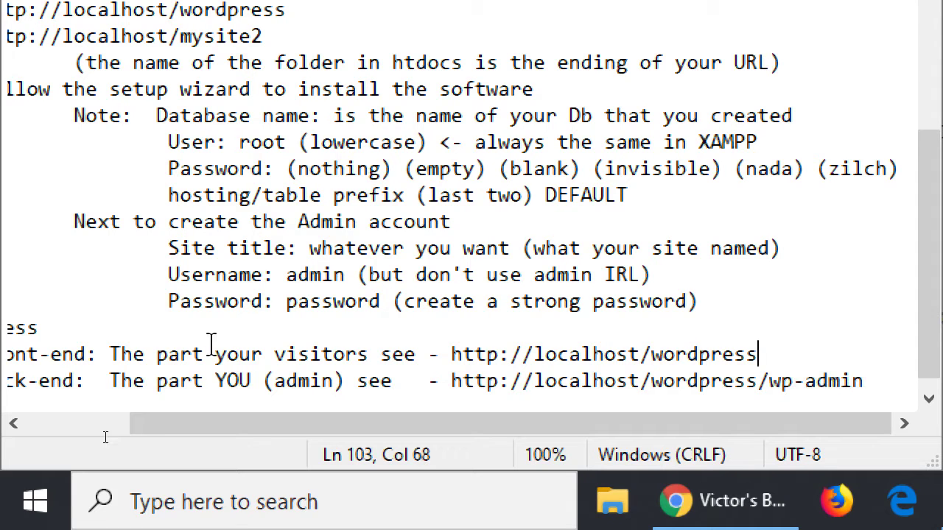
{"action": "key", "text": "Tab"}
{"action": "key", "text": "Tab"}
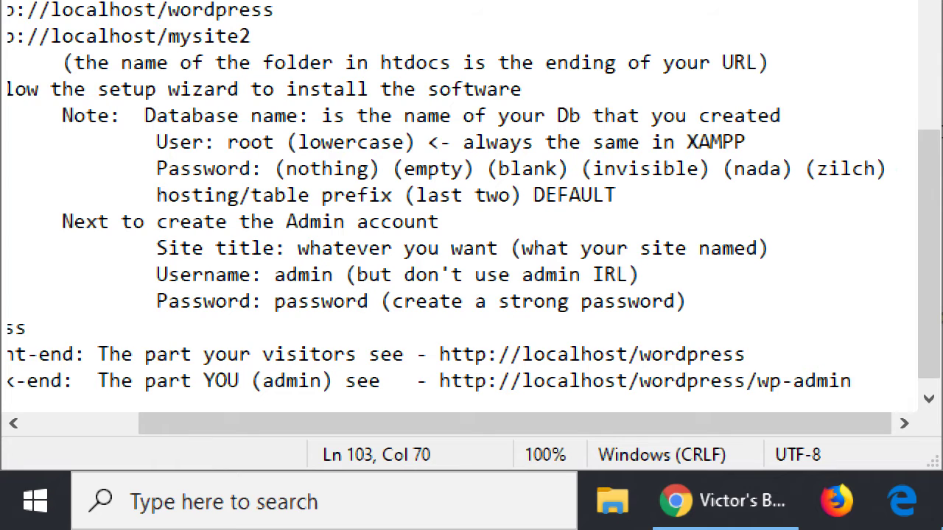
{"action": "type", "text": "http:/"}
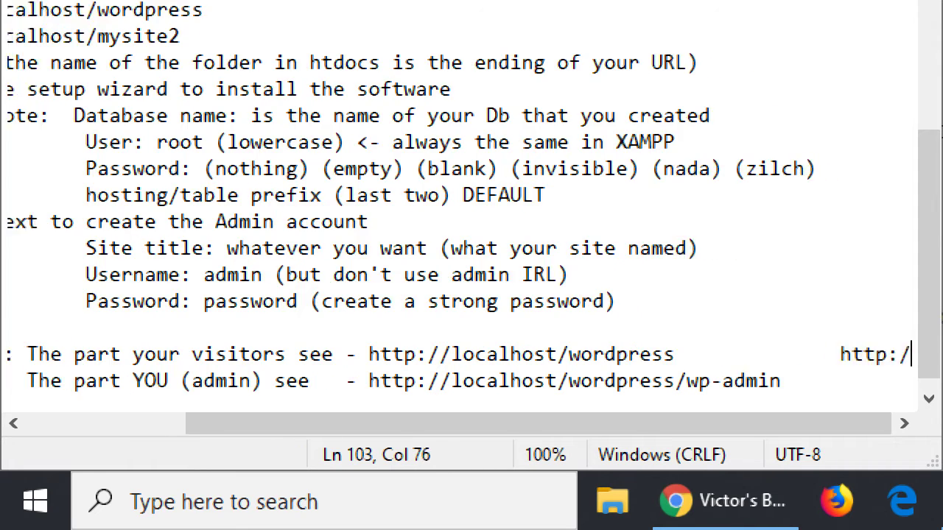
{"action": "type", "text": "/victor.com"}
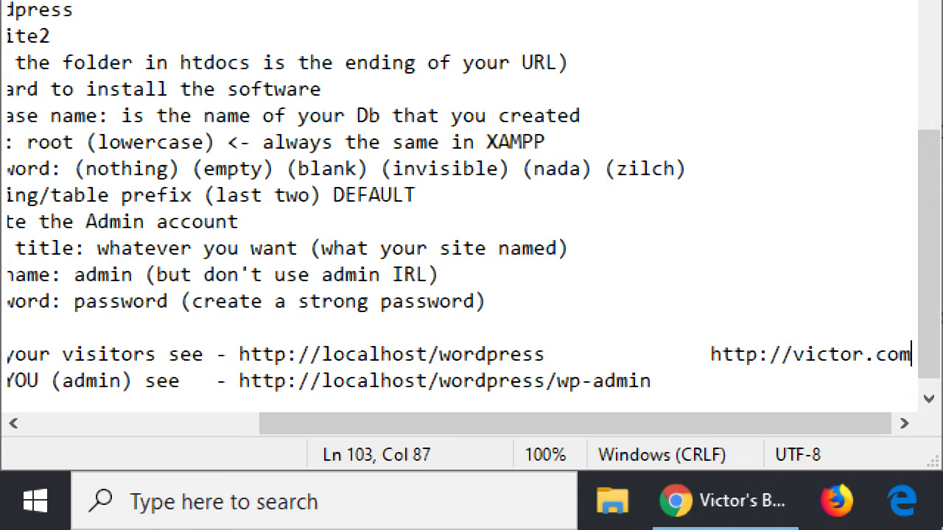
{"action": "key", "text": "Down"}
{"action": "key", "text": "Tab"}
{"action": "type", "text": "http://victor.com/"}
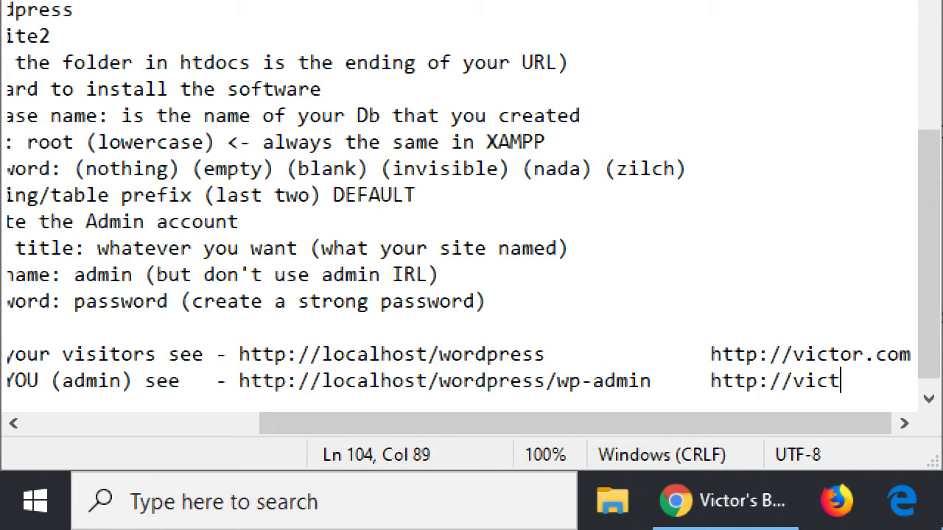
{"action": "type", "text": "wp-admin"}
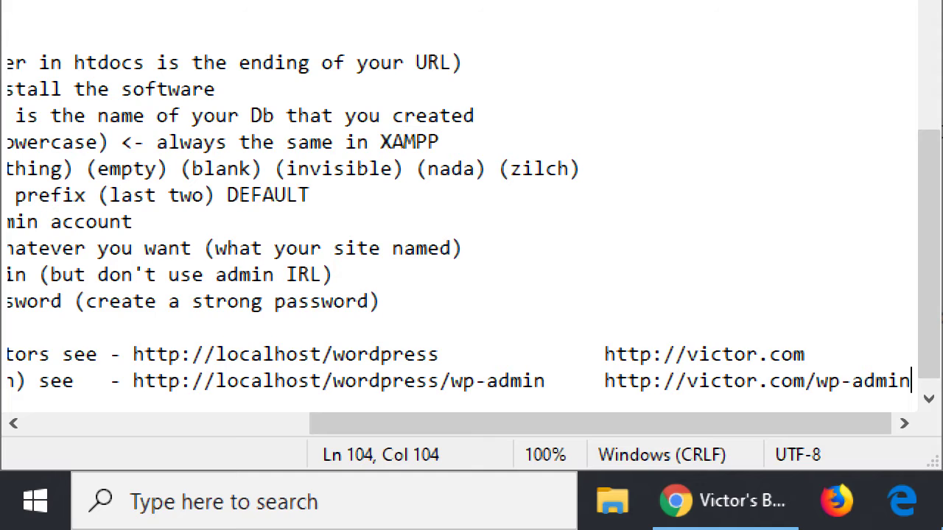
{"action": "key", "text": "shift+Left"}
{"action": "key", "text": "shift+Left"}
{"action": "key", "text": "shift+Left"}
{"action": "key", "text": "shift+Left"}
{"action": "key", "text": "shift+Left"}
{"action": "key", "text": "shift+Left"}
{"action": "key", "text": "shift+Left"}
{"action": "key", "text": "shift+Left"}
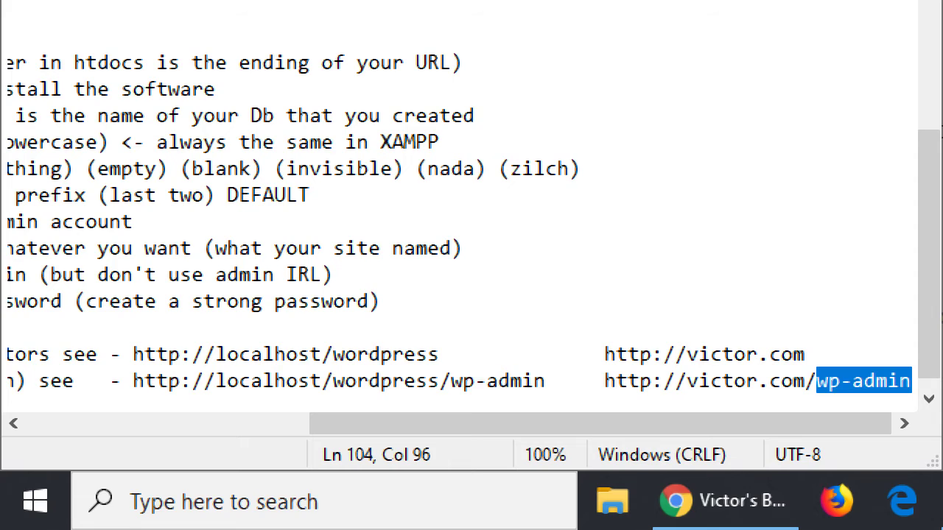
{"action": "key", "text": "super+minus"}
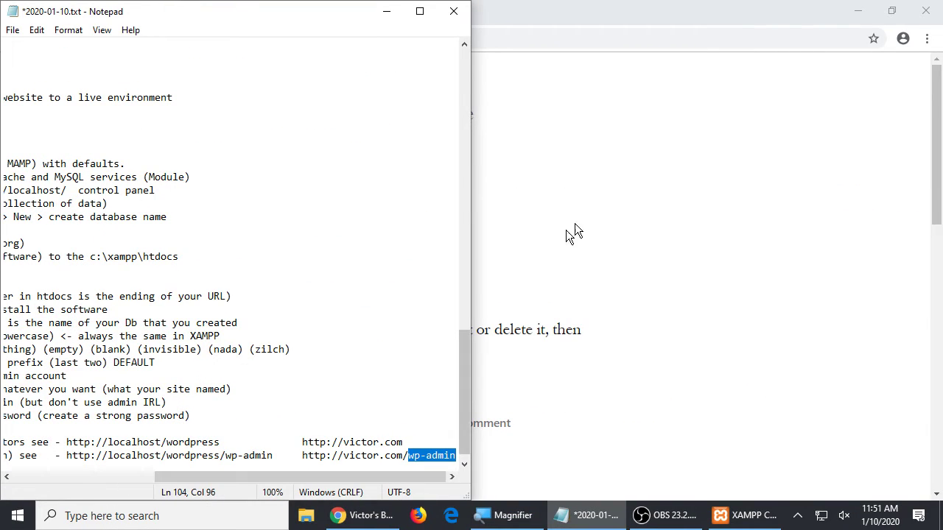
- Load localhost/wordpress/wp-admin in Chrome to reach the login page
{"action": "left_click", "coordinate": [533, 258]}
{"action": "scroll", "coordinate": [317, 383], "scroll_direction": "down", "scroll_amount": 10}
{"action": "scroll", "coordinate": [307, 387], "scroll_direction": "up", "scroll_amount": 10}
{"action": "scroll", "coordinate": [307, 387], "scroll_direction": "down", "scroll_amount": 10}
{"action": "scroll", "coordinate": [307, 387], "scroll_direction": "up", "scroll_amount": 10}
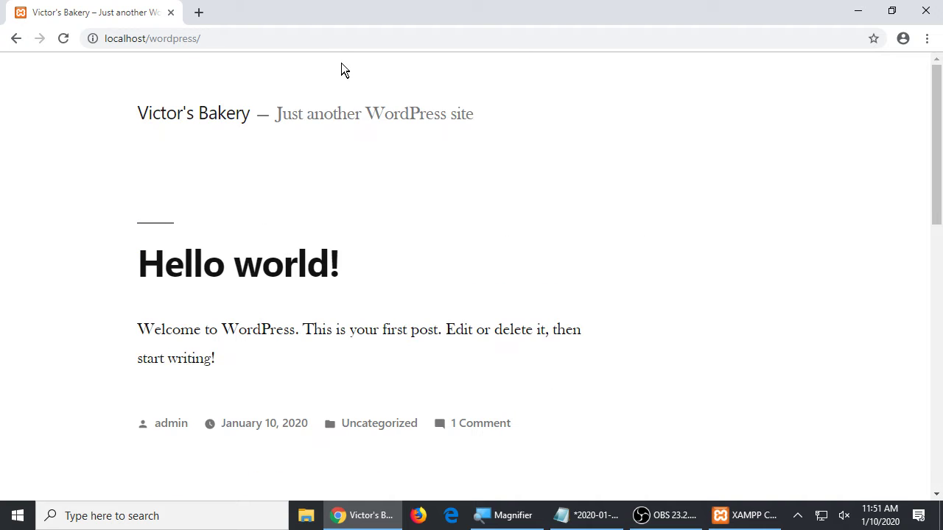
{"action": "left_click", "coordinate": [351, 36]}
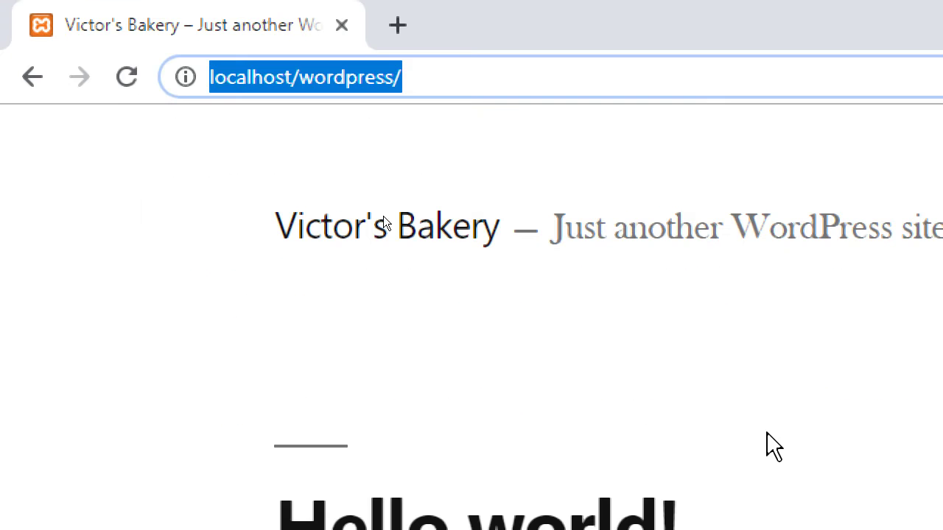
{"action": "key", "text": "End"}
{"action": "type", "text": "wpad-"}
{"action": "key", "text": "BackSpace"}
{"action": "key", "text": "BackSpace"}
{"action": "key", "text": "BackSpace"}
{"action": "type", "text": "-admin"}
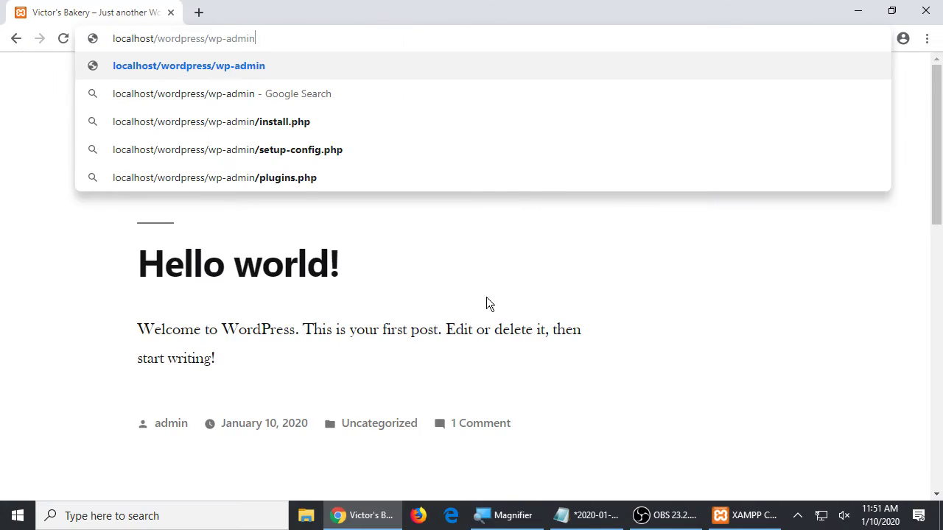
{"action": "scroll", "coordinate": [486, 298], "scroll_direction": "down", "scroll_amount": 10}
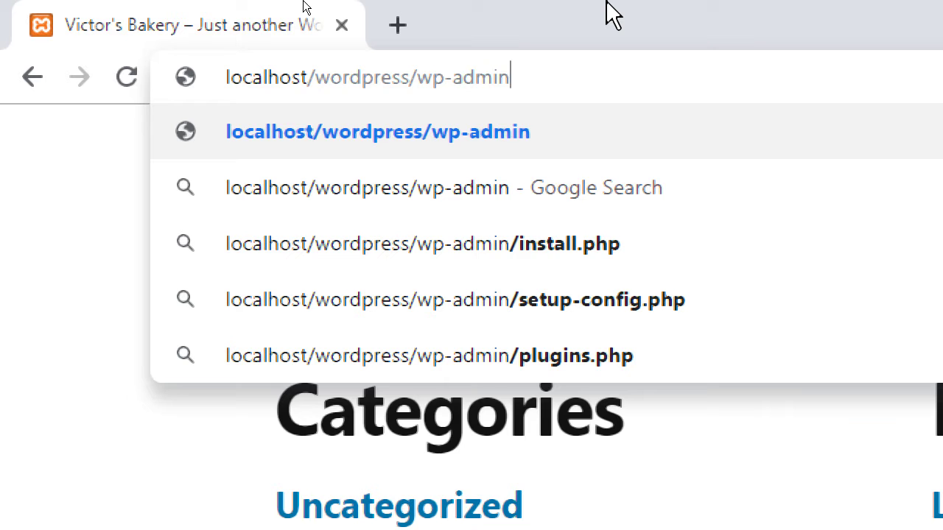
{"action": "key", "text": "Return"}
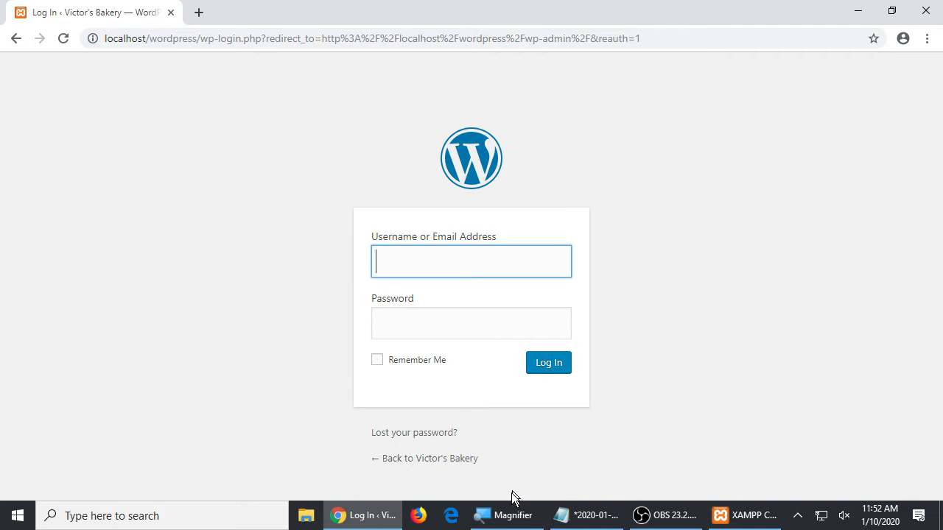
- Stop Magnifier following keyboard focus, the text insertion point and the Narrator cursor
{"action": "left_click", "coordinate": [513, 514]}
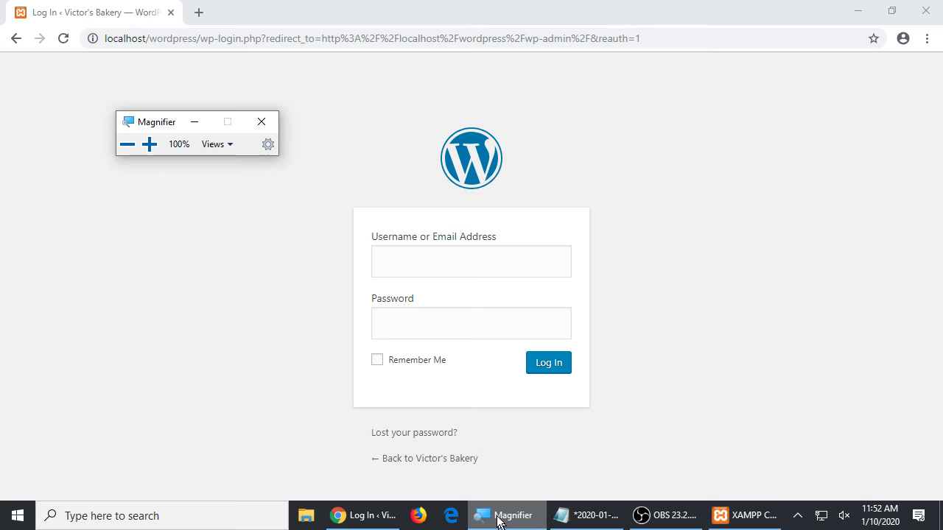
{"action": "left_click", "coordinate": [266, 147]}
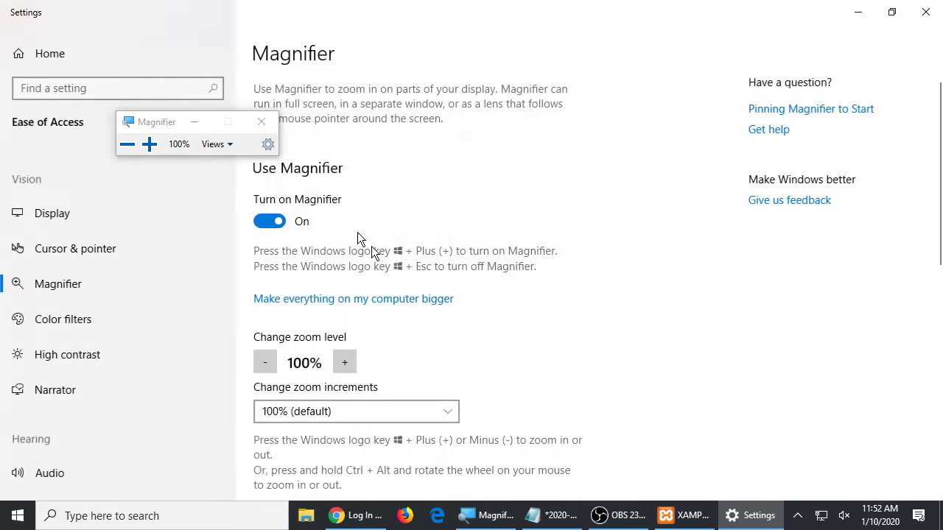
{"action": "scroll", "coordinate": [439, 339], "scroll_direction": "down", "scroll_amount": 10}
{"action": "left_click", "coordinate": [330, 329]}
{"action": "left_click", "coordinate": [322, 348]}
{"action": "left_click", "coordinate": [310, 373]}
{"action": "left_click", "coordinate": [925, 11]}
- Enter the administrator username and the account password on the login form
{"action": "left_click", "coordinate": [194, 123]}
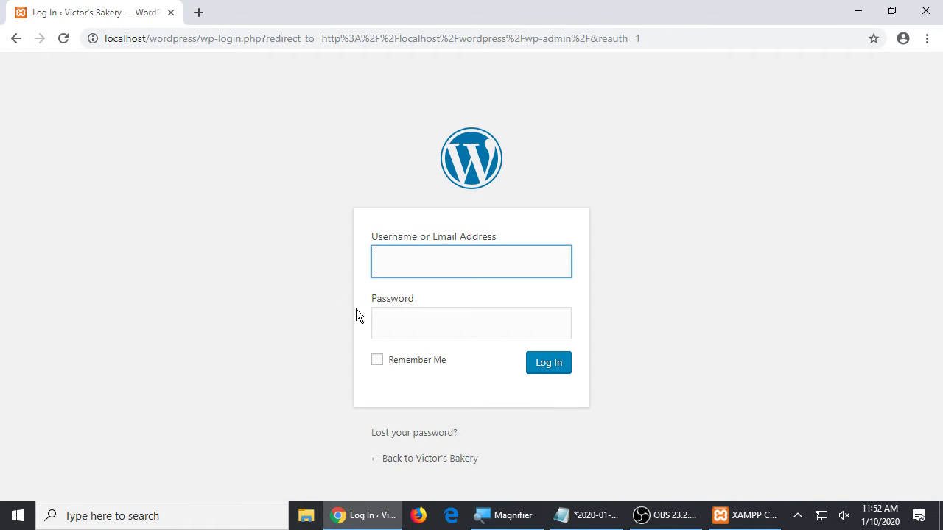
{"action": "key", "text": "super+plus"}
{"action": "type", "text": "admin"}
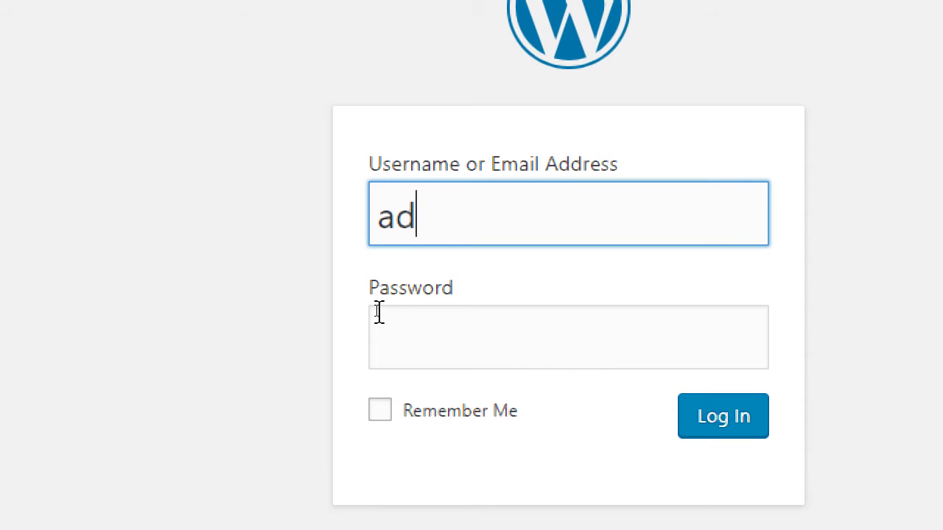
{"action": "key", "text": "Tab"}
{"action": "type", "text": "password"}
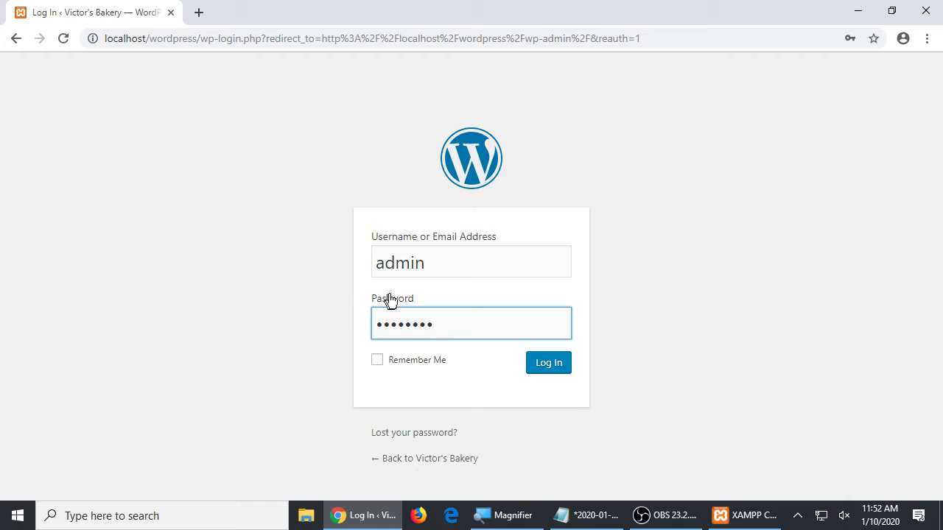
- Log in, decline saving the password, and scroll through the Dashboard
{"action": "left_click", "coordinate": [549, 364]}
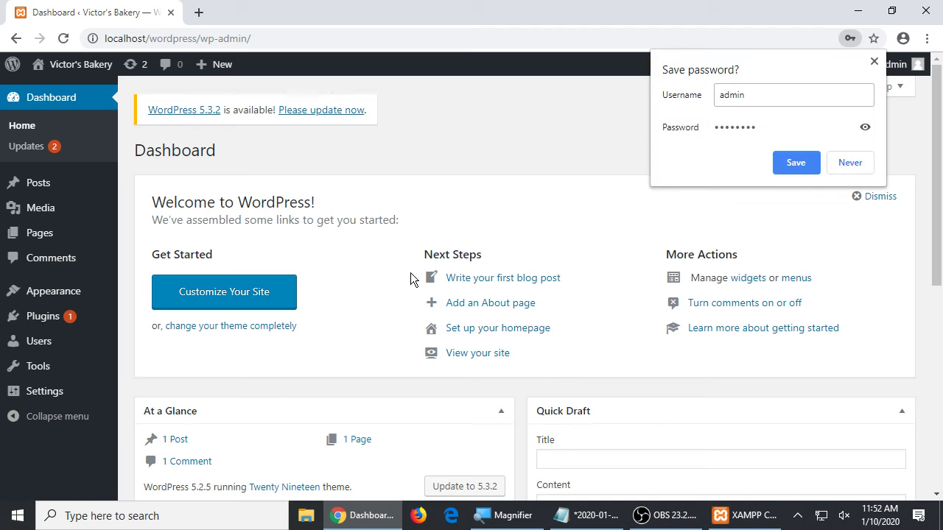
{"action": "left_click", "coordinate": [849, 161]}
{"action": "scroll", "coordinate": [614, 236], "scroll_direction": "down", "scroll_amount": 6}
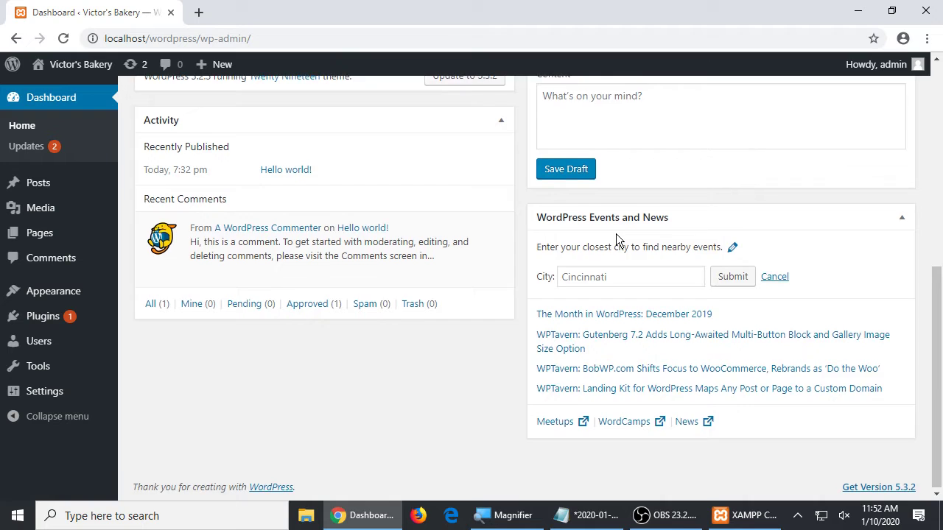
{"action": "scroll", "coordinate": [616, 235], "scroll_direction": "up", "scroll_amount": 6}
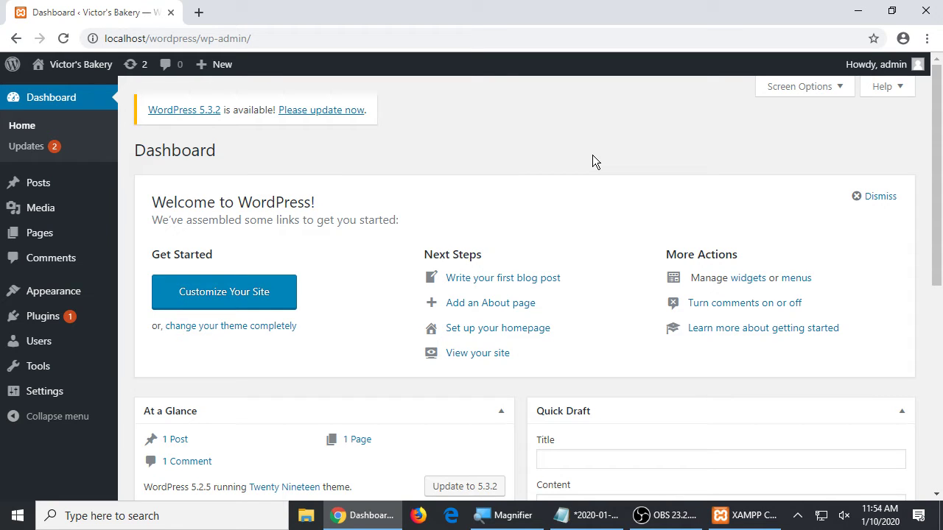
{"action": "left_click", "coordinate": [597, 518]}
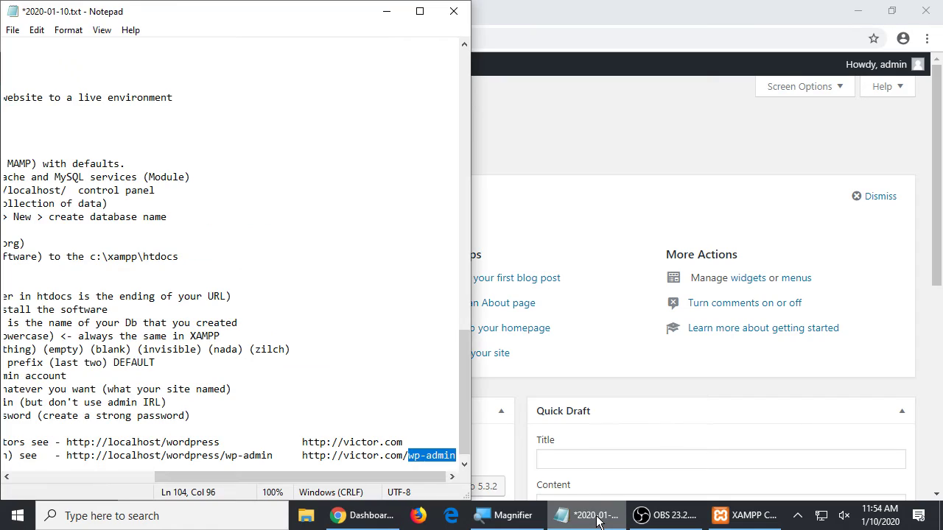
{"action": "key", "text": "Home"}
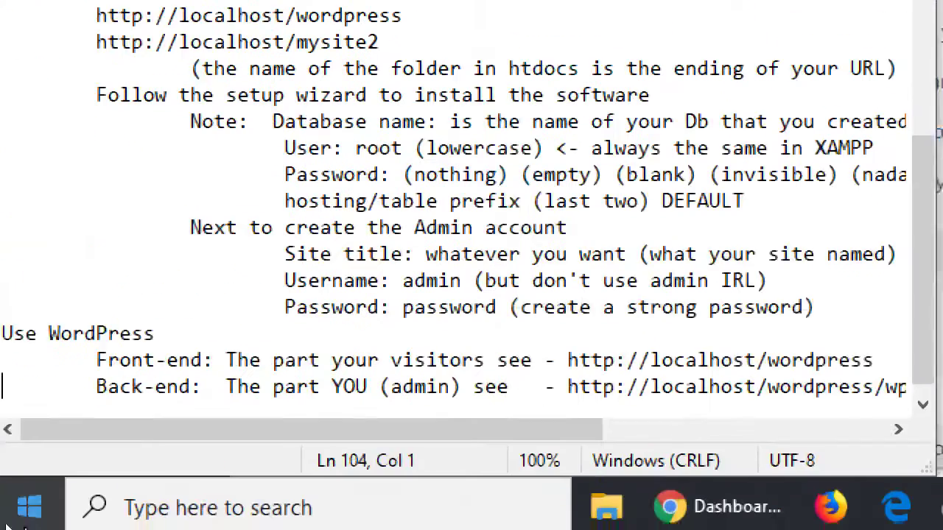
{"action": "left_click_drag", "start_coordinate": [414, 360], "coordinate": [450, 360]}
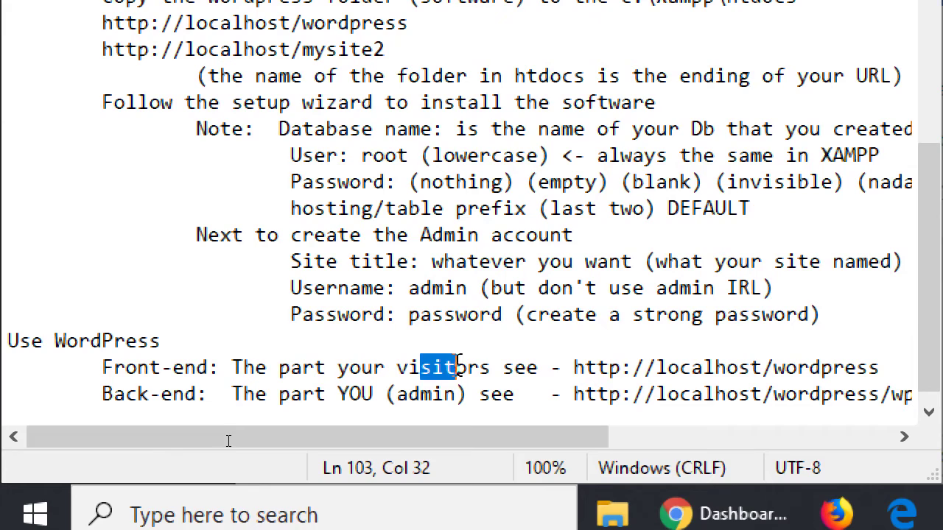
{"action": "left_click_drag", "start_coordinate": [302, 394], "coordinate": [435, 394]}
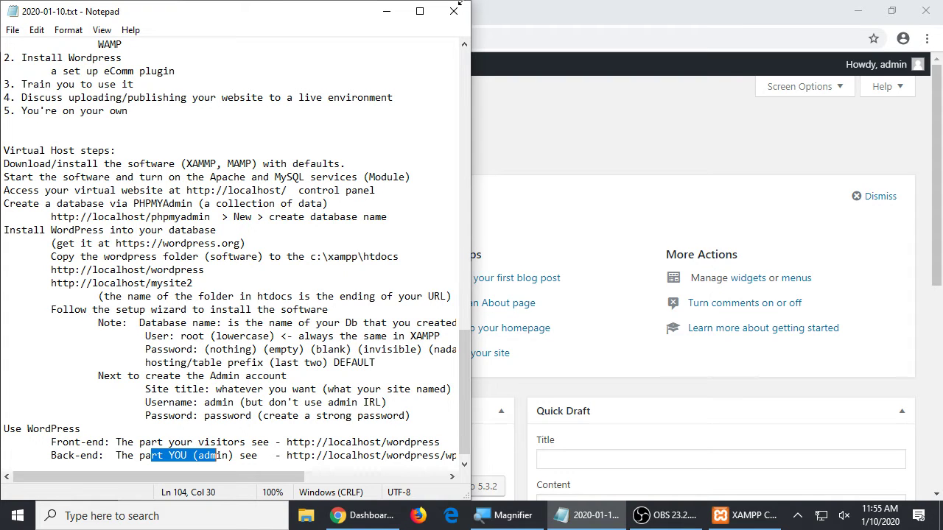
{"action": "left_click", "coordinate": [619, 5]}
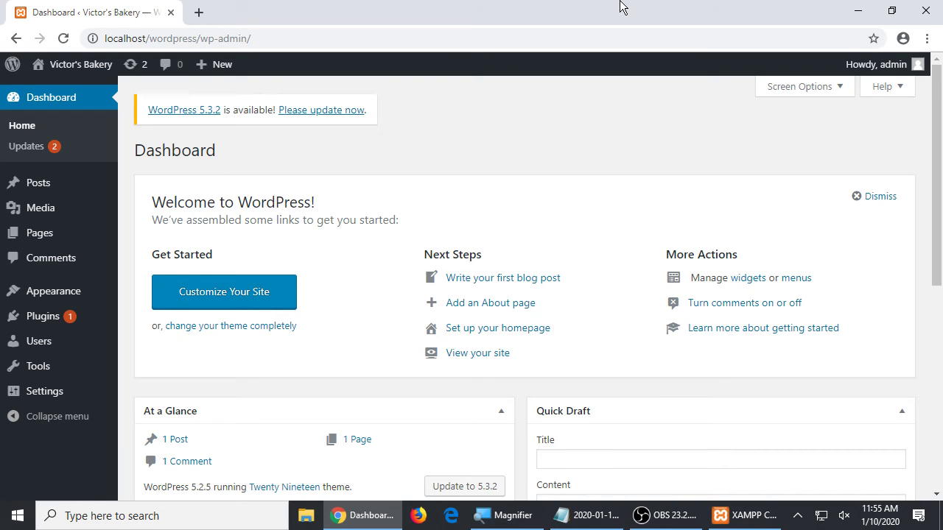
- Open the public Victor's Bakery site and scroll down to the post and widgets
{"action": "key", "text": "super+plus"}
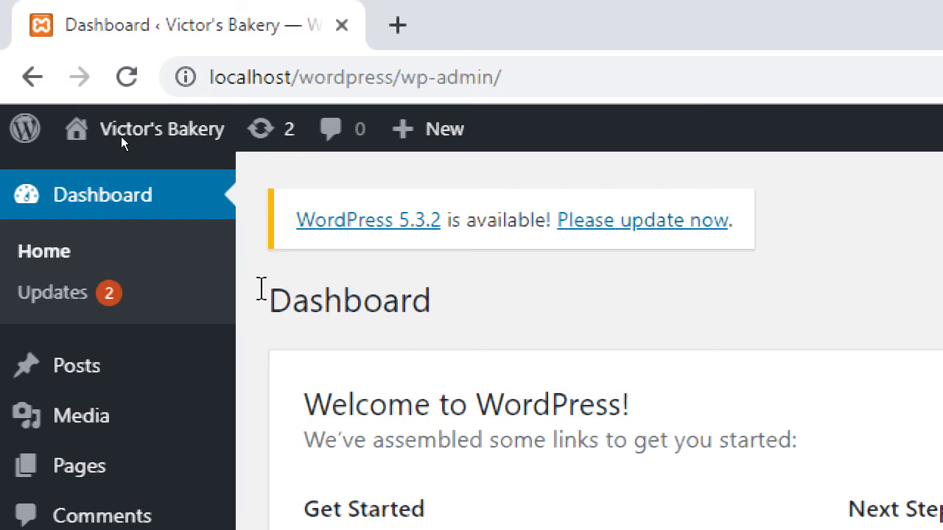
{"action": "mouse_move", "coordinate": [181, 153]}
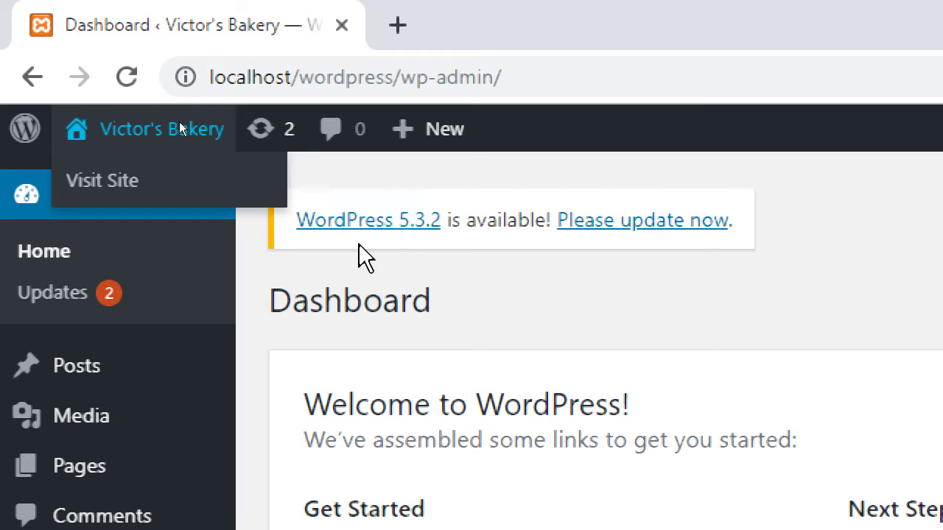
{"action": "mouse_move", "coordinate": [164, 121]}
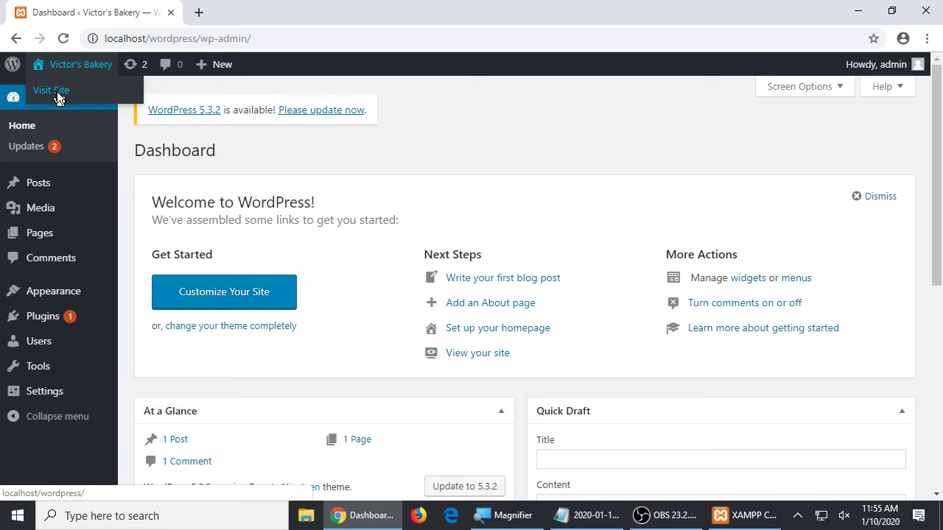
{"action": "left_click", "coordinate": [57, 91]}
{"action": "scroll", "coordinate": [563, 322], "scroll_direction": "down", "scroll_amount": 10}
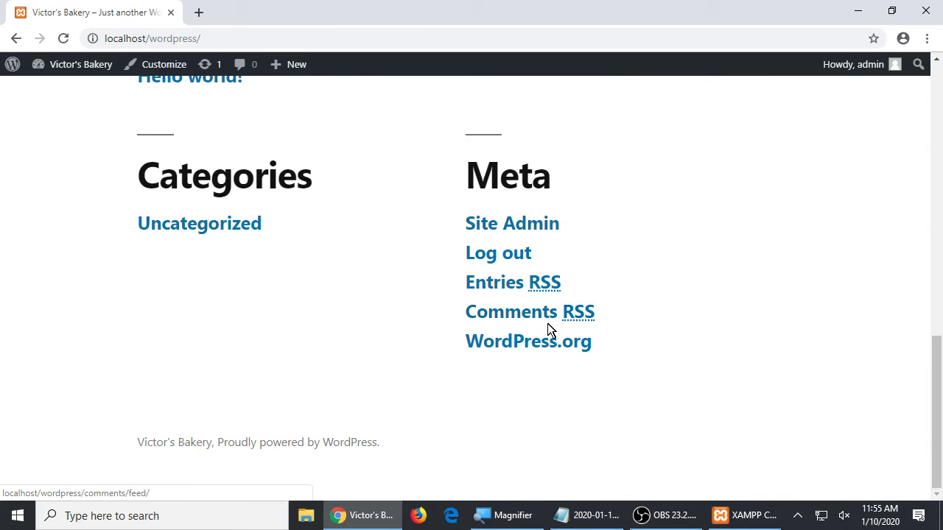
{"action": "scroll", "coordinate": [547, 328], "scroll_direction": "up", "scroll_amount": 10}
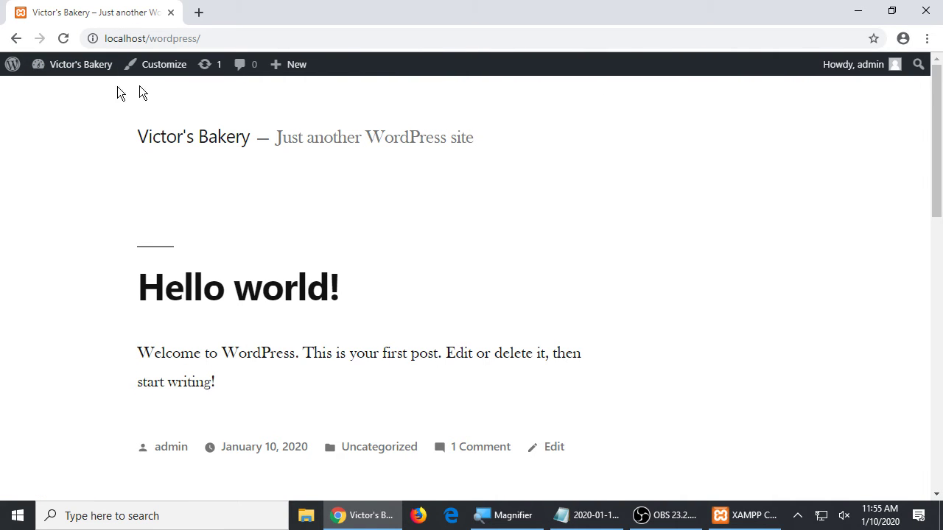
{"action": "scroll", "coordinate": [561, 294], "scroll_direction": "down", "scroll_amount": 10}
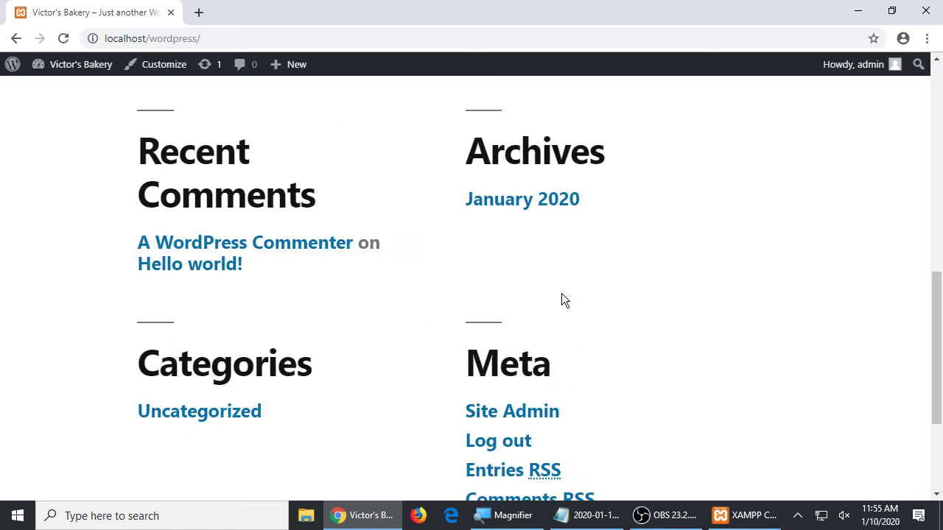
{"action": "scroll", "coordinate": [560, 293], "scroll_direction": "up", "scroll_amount": 10}
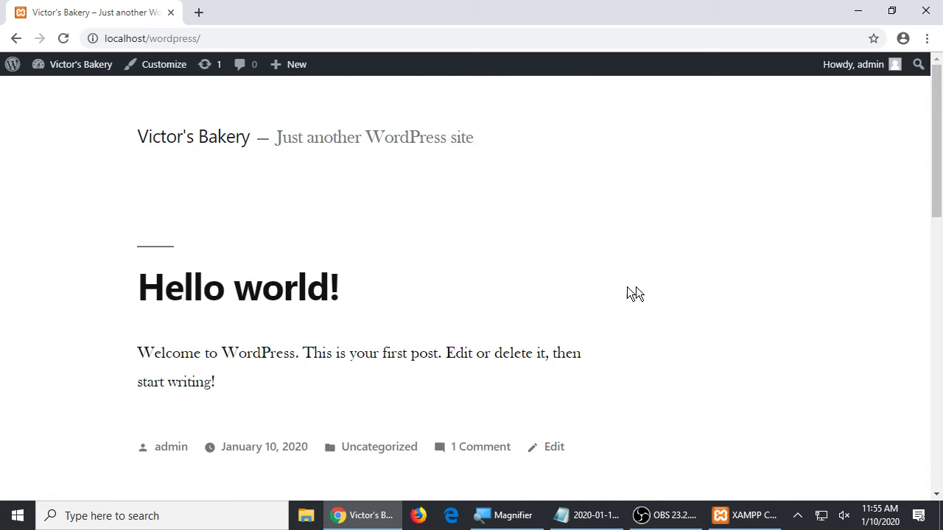
{"action": "scroll", "coordinate": [599, 442], "scroll_direction": "down", "scroll_amount": 7}
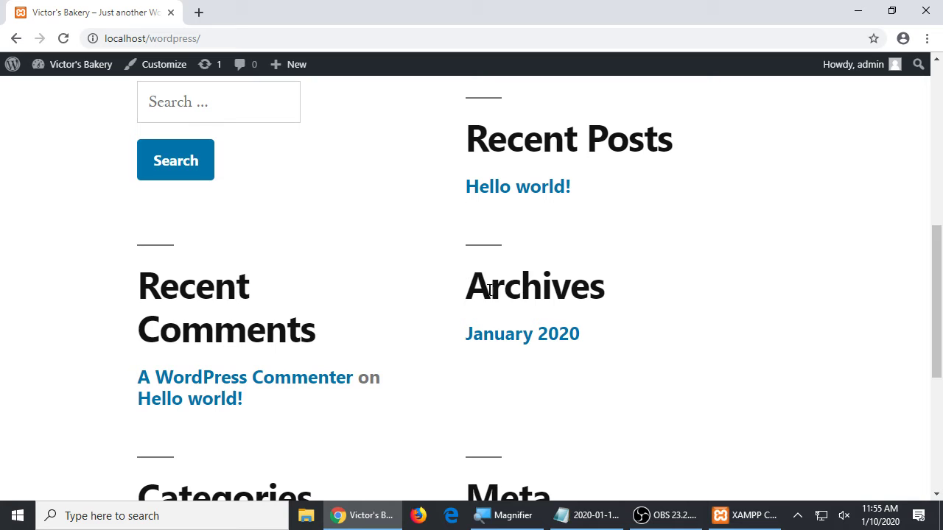
- Inspect the Archives widget, scroll back up and return to the admin Dashboard
{"action": "left_click_drag", "start_coordinate": [489, 289], "coordinate": [608, 286]}
{"action": "left_click", "coordinate": [706, 268]}
{"action": "scroll", "coordinate": [706, 267], "scroll_direction": "up", "scroll_amount": 7}
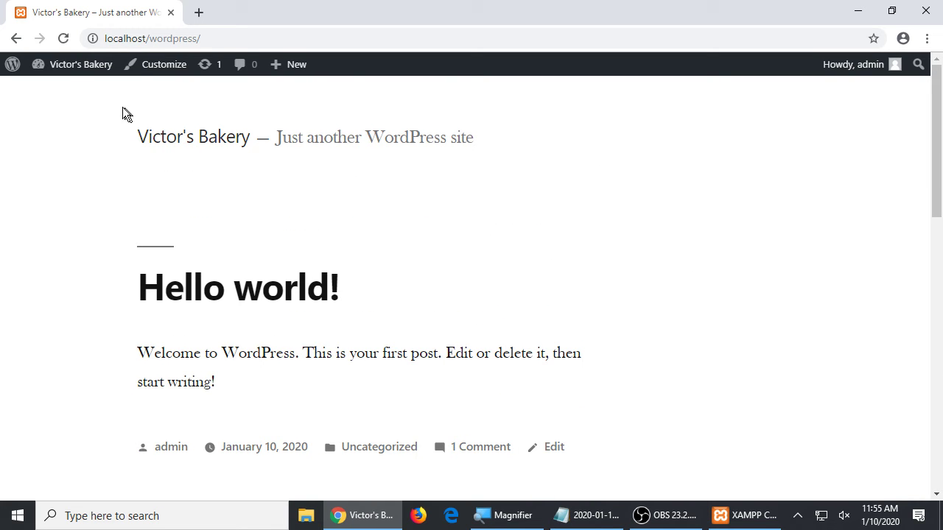
{"action": "mouse_move", "coordinate": [65, 77]}
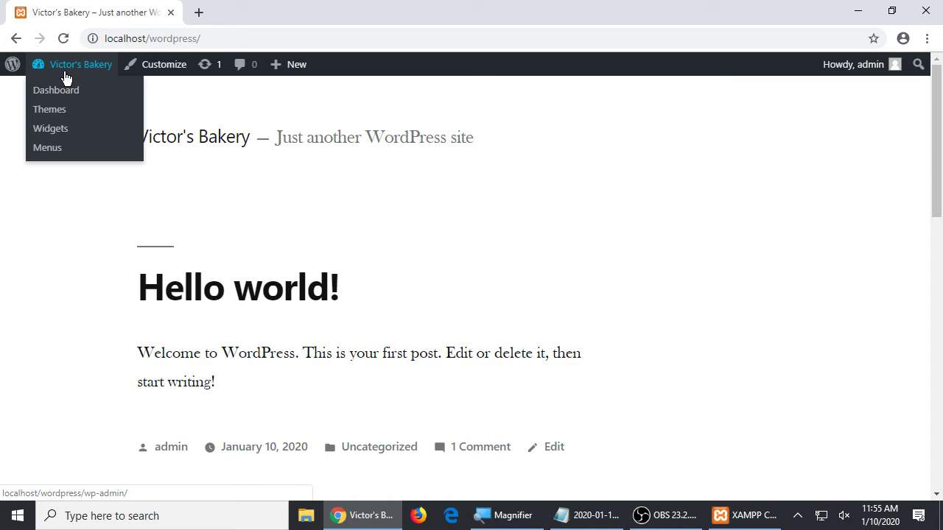
{"action": "left_click", "coordinate": [57, 90]}
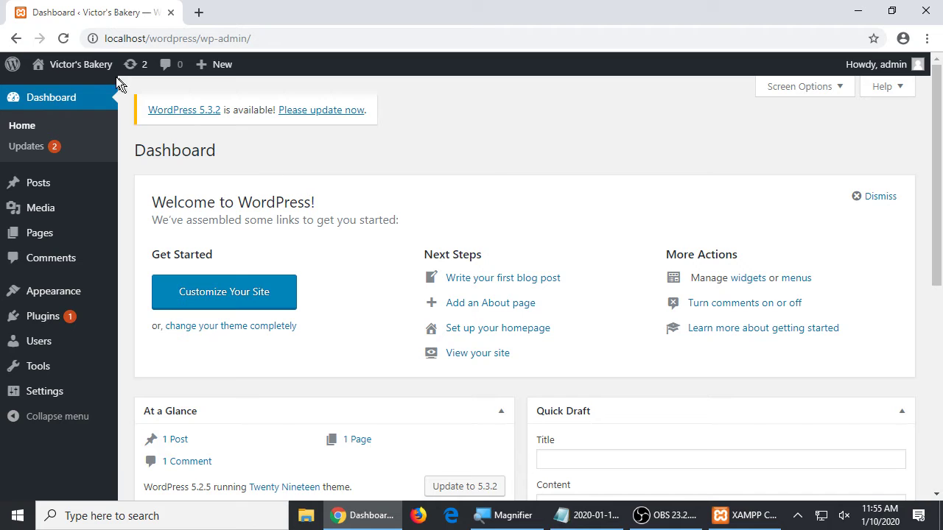
- Switch between the front page and Dashboard via the Victor's Bakery link, ending on the Dashboard
{"action": "mouse_move", "coordinate": [74, 68]}
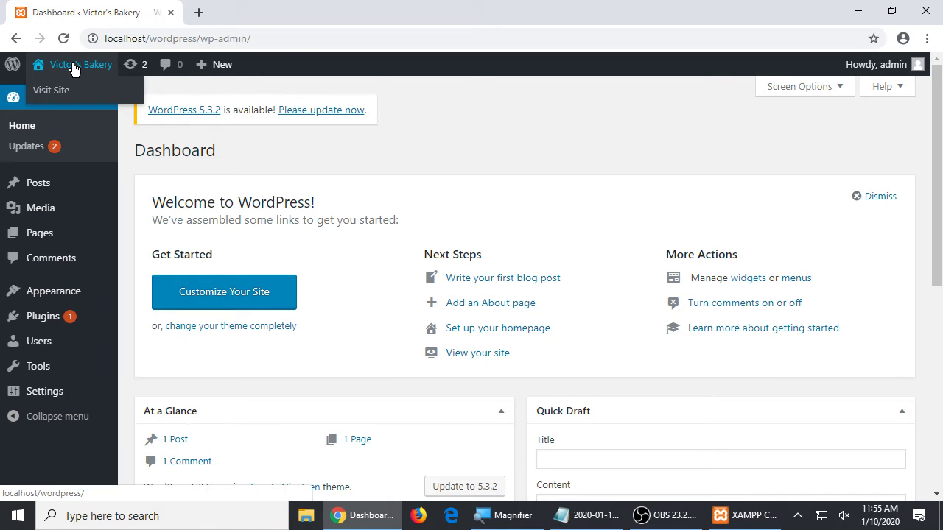
{"action": "left_click", "coordinate": [74, 66]}
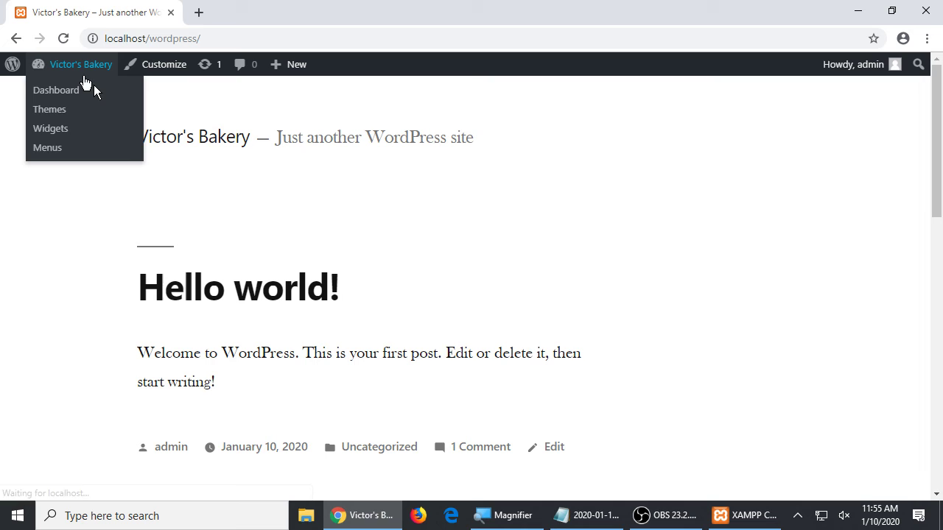
{"action": "left_click", "coordinate": [82, 66]}
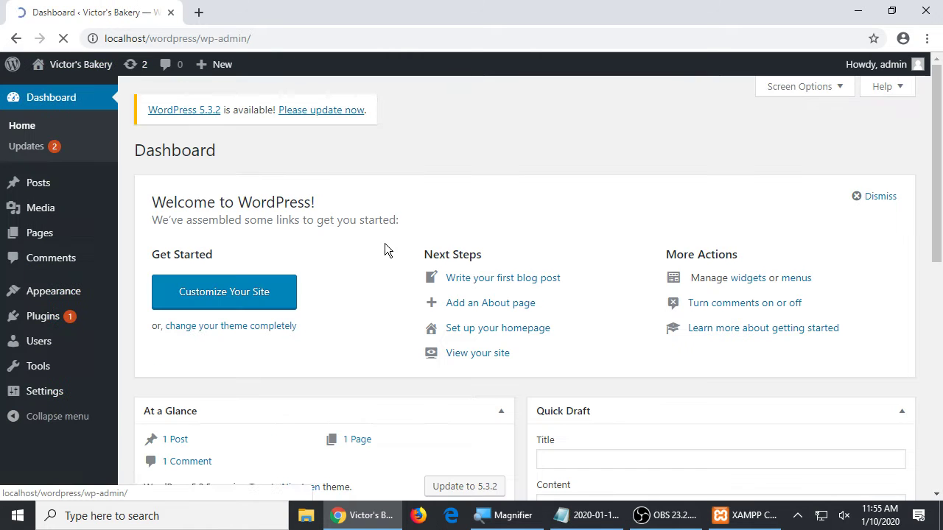
{"action": "left_click", "coordinate": [95, 68]}
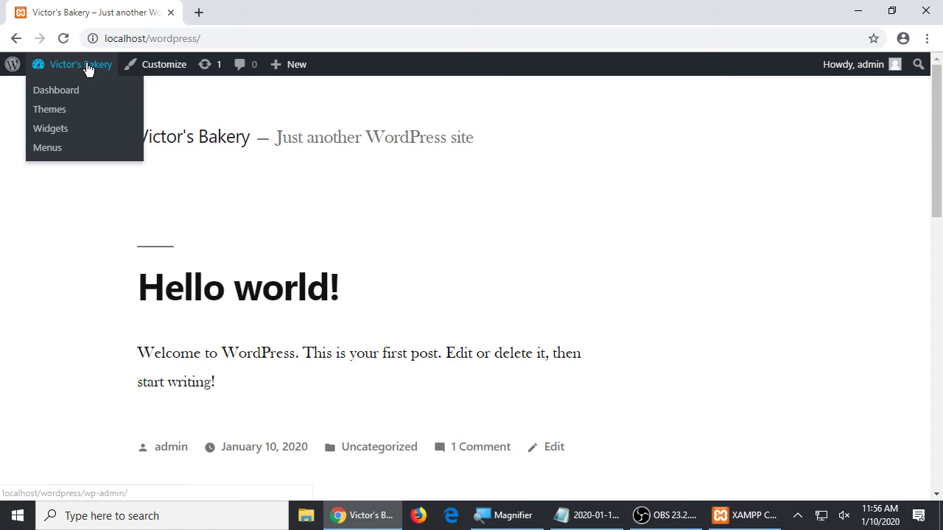
{"action": "left_click", "coordinate": [89, 68]}
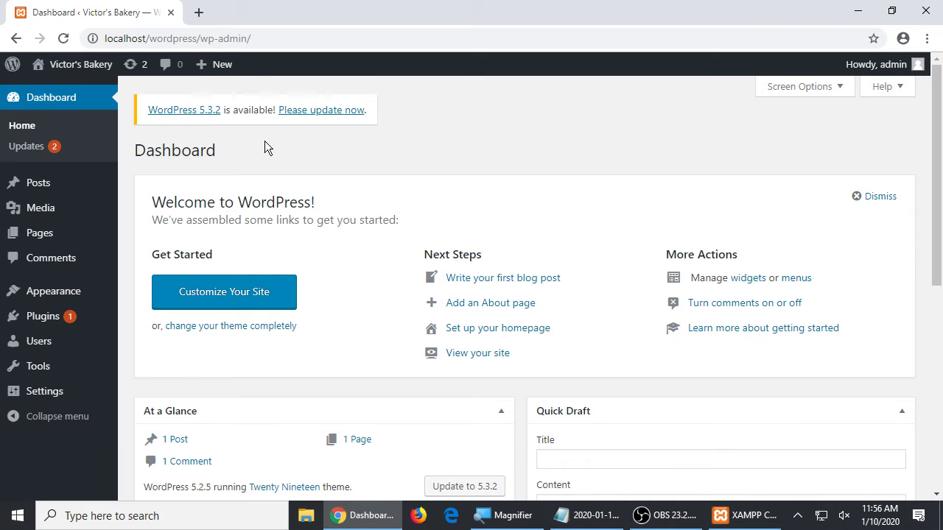
{"action": "right_click", "coordinate": [83, 66]}
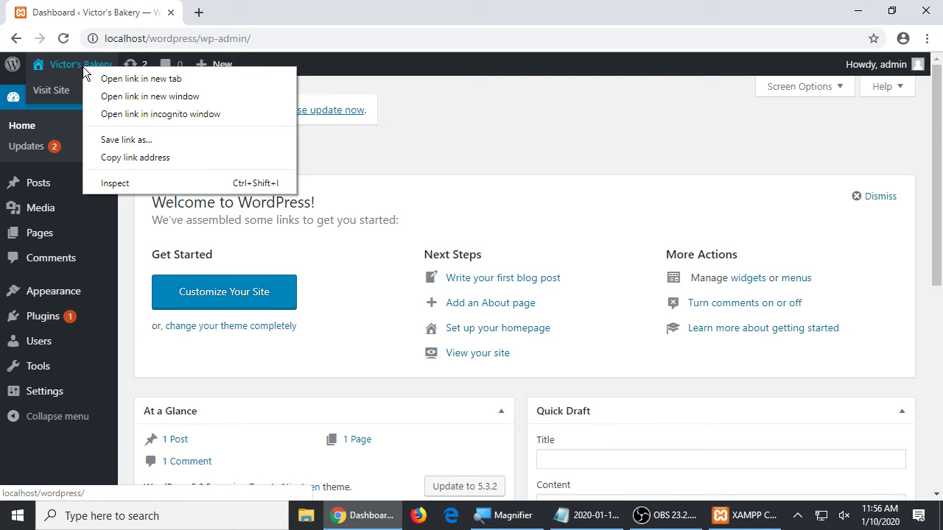
{"action": "left_click", "coordinate": [118, 97]}
{"action": "left_click_drag", "start_coordinate": [265, 16], "coordinate": [663, 100]}
{"action": "left_click_drag", "start_coordinate": [454, 25], "coordinate": [341, 0]}
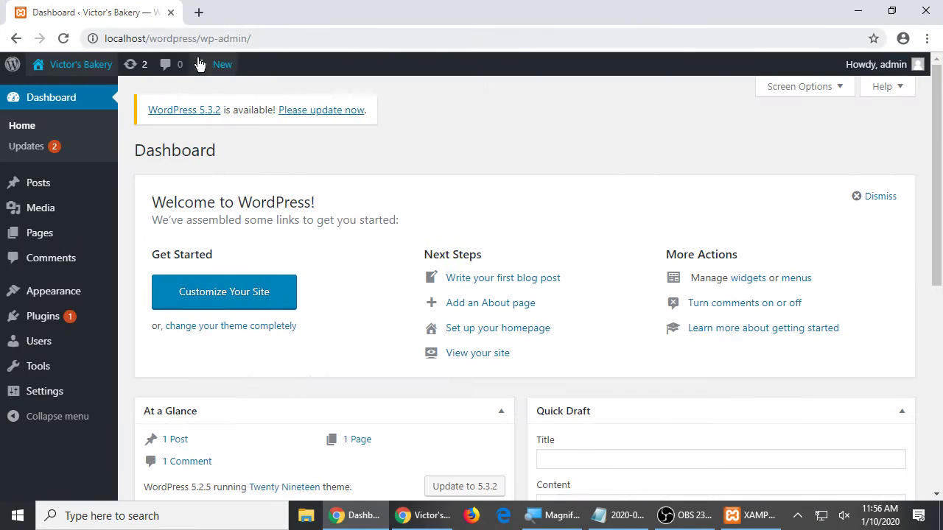
{"action": "left_click", "coordinate": [431, 515]}
{"action": "left_click_drag", "start_coordinate": [670, 98], "coordinate": [635, 87]}
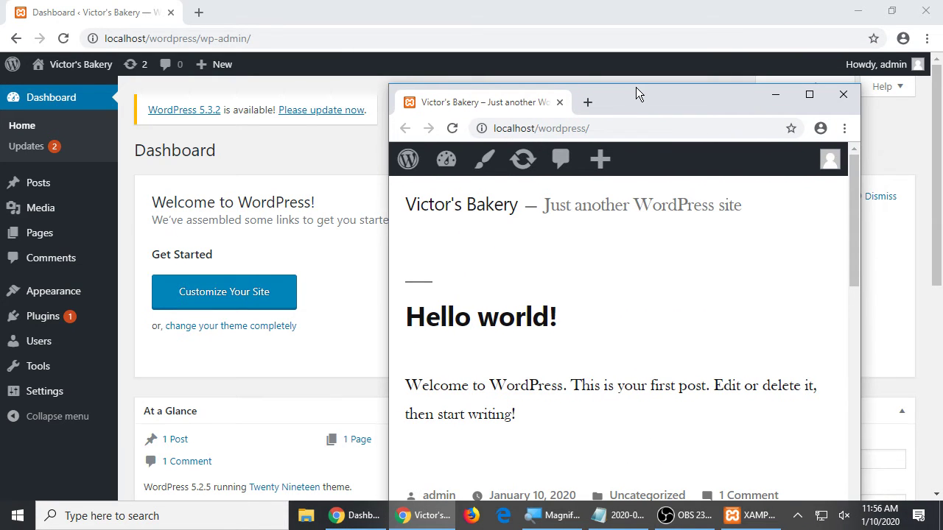
{"action": "left_click", "coordinate": [843, 94]}
{"action": "right_click", "coordinate": [80, 74]}
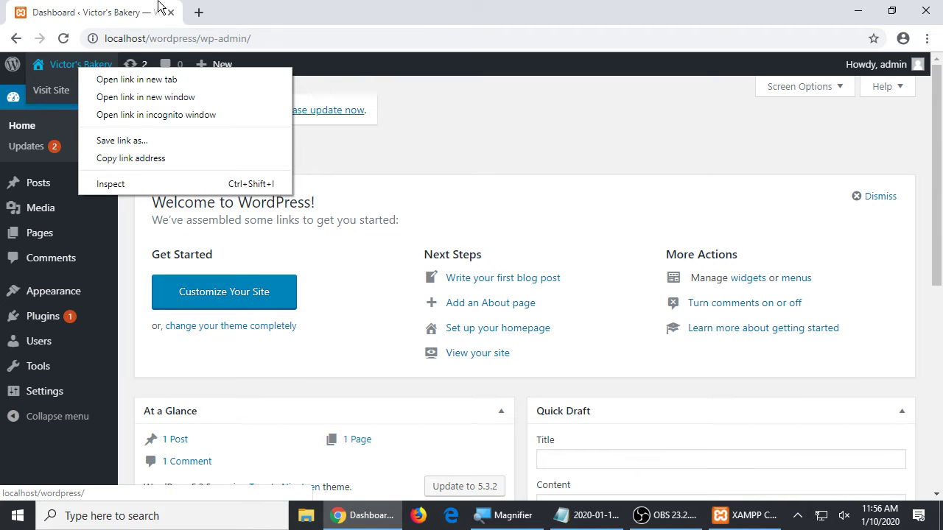
{"action": "left_click", "coordinate": [154, 97]}
{"action": "left_click_drag", "start_coordinate": [471, 12], "coordinate": [564, 72]}
{"action": "left_click", "coordinate": [265, 155]}
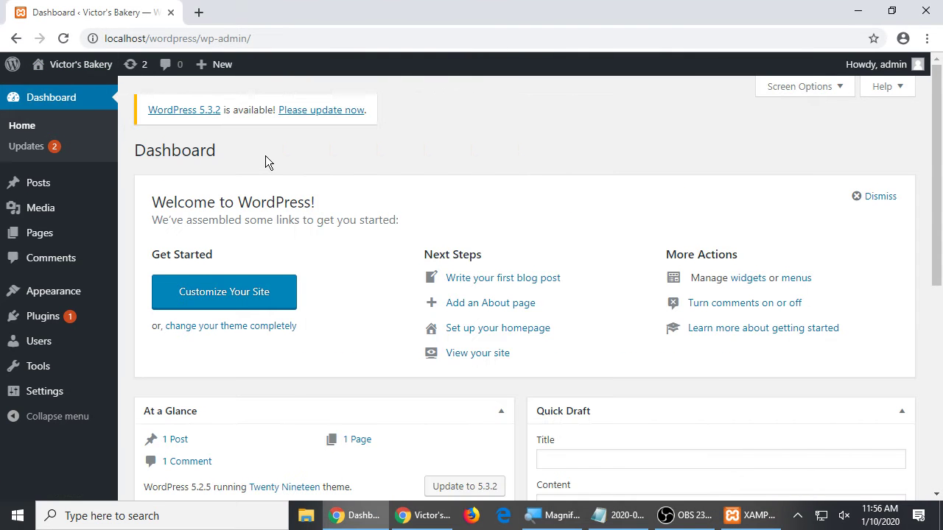
{"action": "key", "text": "alt+Tab"}
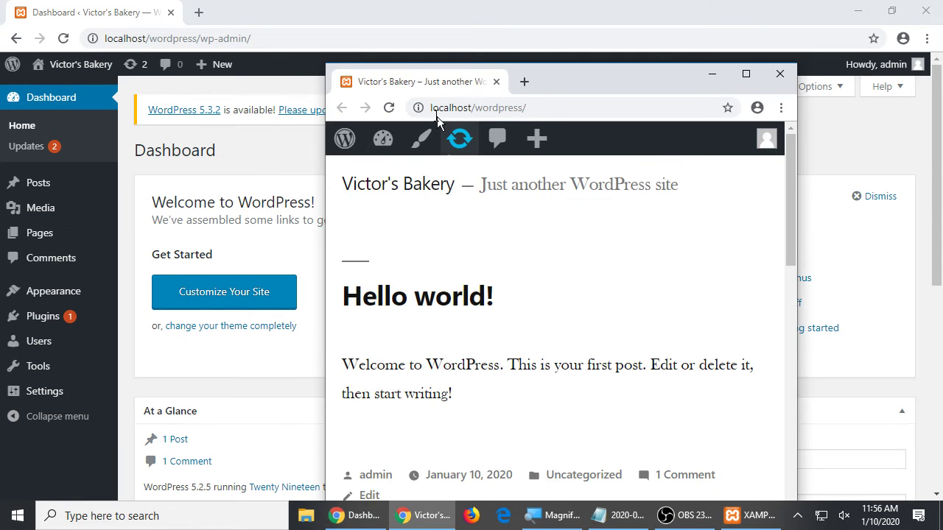
{"action": "left_click", "coordinate": [391, 109]}
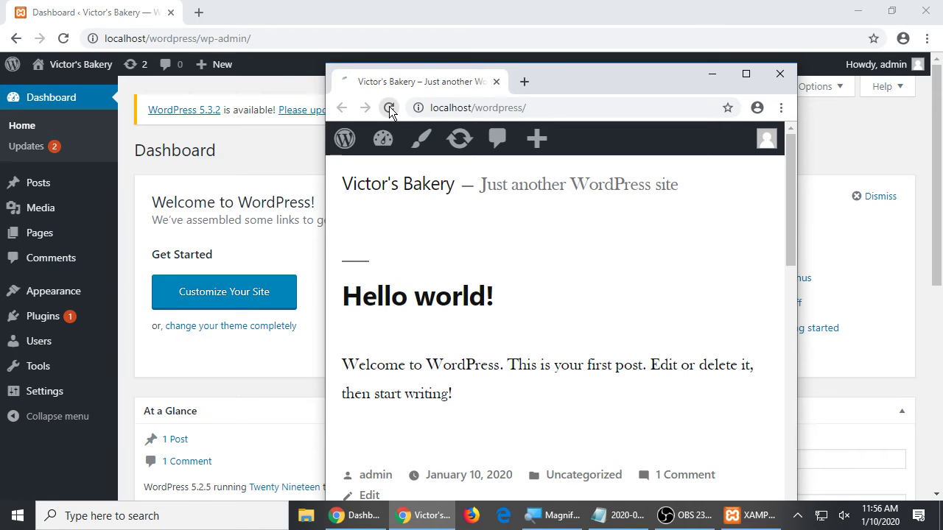
{"action": "left_click", "coordinate": [390, 109]}
{"action": "left_click", "coordinate": [222, 147]}
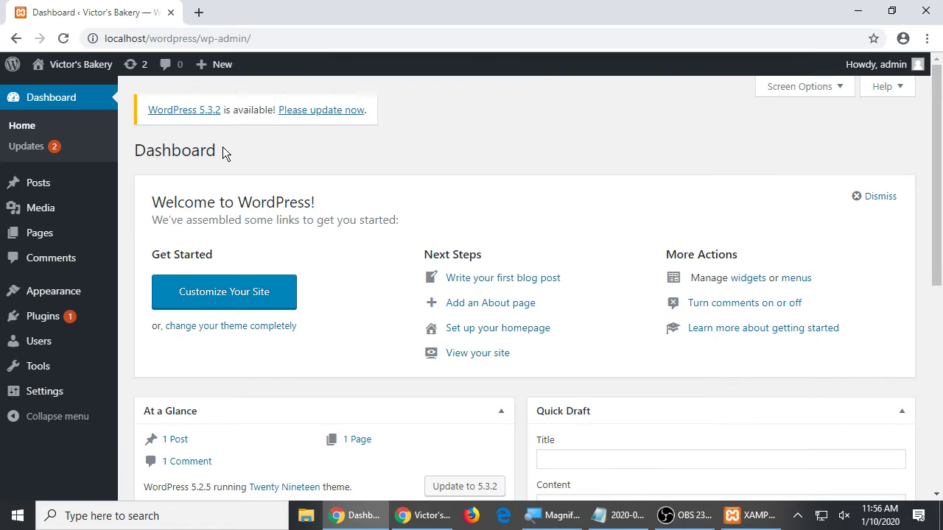
{"action": "key", "text": "alt+Tab"}
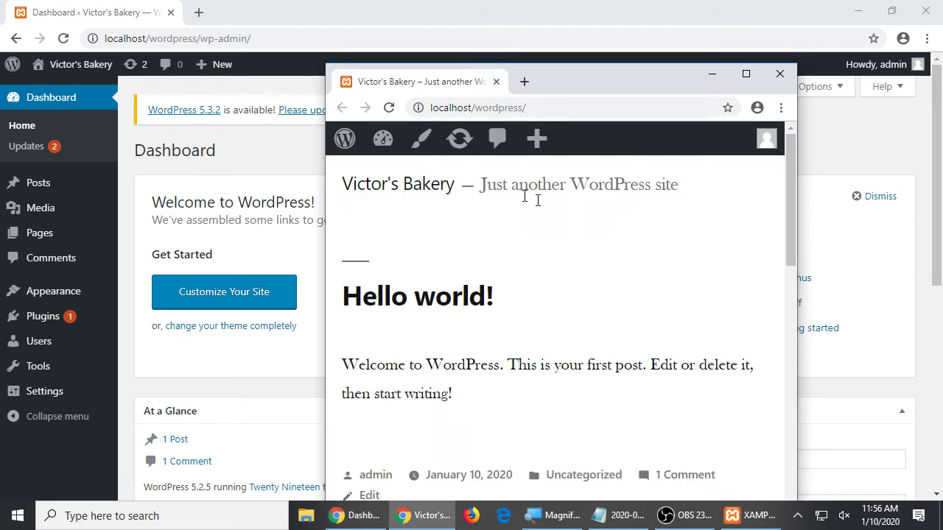
{"action": "left_click_drag", "start_coordinate": [797, 209], "coordinate": [927, 195]}
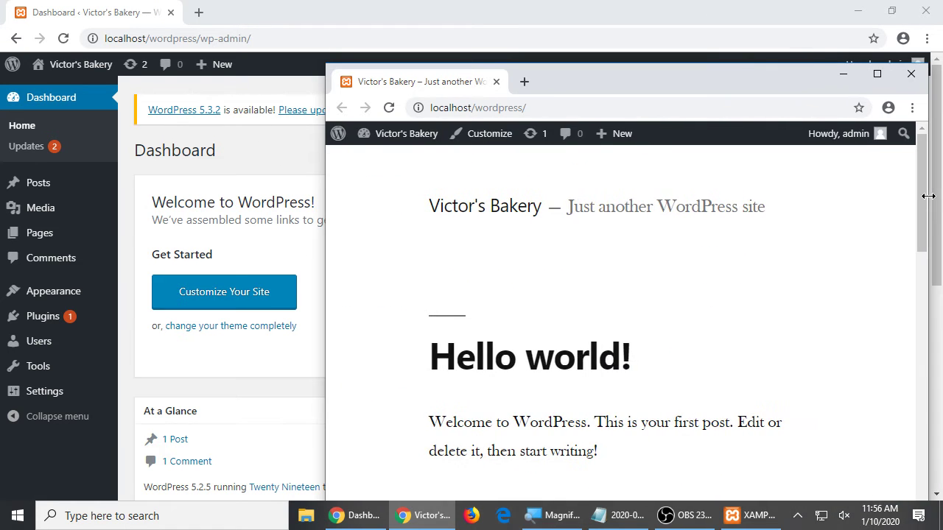
{"action": "left_click", "coordinate": [431, 7]}
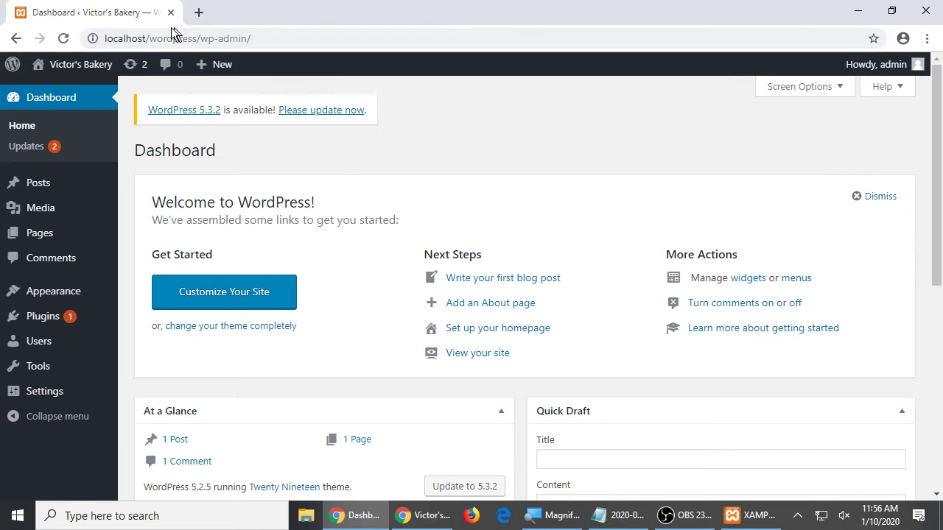
{"action": "right_click", "coordinate": [81, 65]}
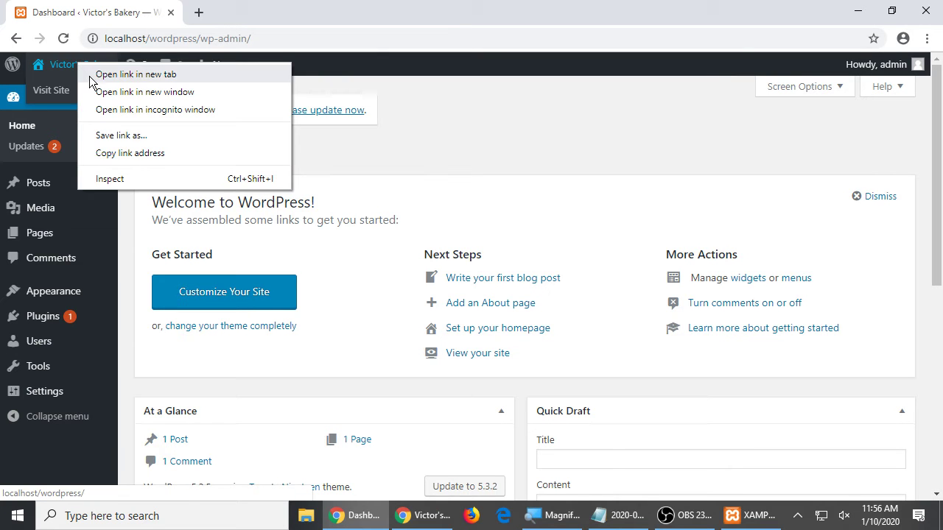
{"action": "left_click", "coordinate": [92, 76]}
{"action": "left_click", "coordinate": [220, 15]}
{"action": "key", "text": "ctrl+Tab"}
{"action": "key", "text": "ctrl+Tab"}
{"action": "key", "text": "ctrl+Tab"}
{"action": "key", "text": "ctrl+Tab"}
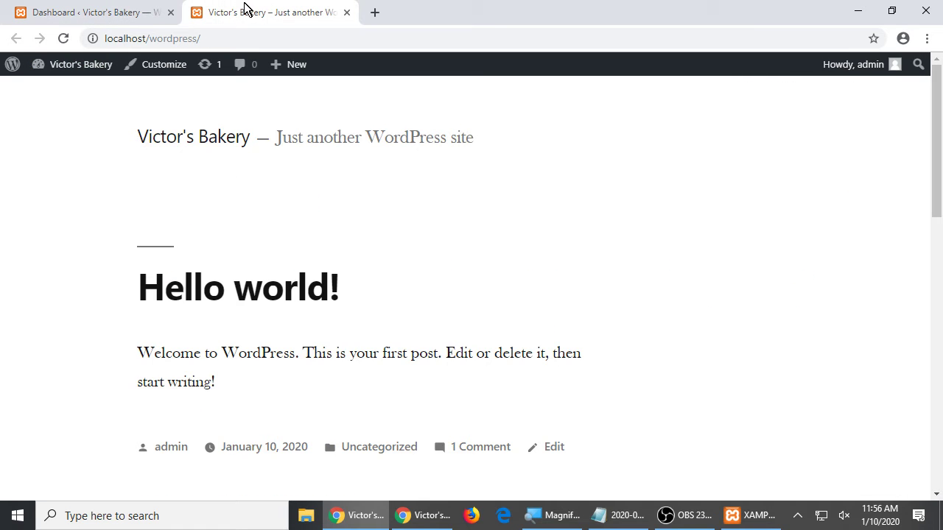
{"action": "left_click", "coordinate": [126, 9]}
{"action": "left_click", "coordinate": [221, 8]}
{"action": "left_click", "coordinate": [346, 12]}
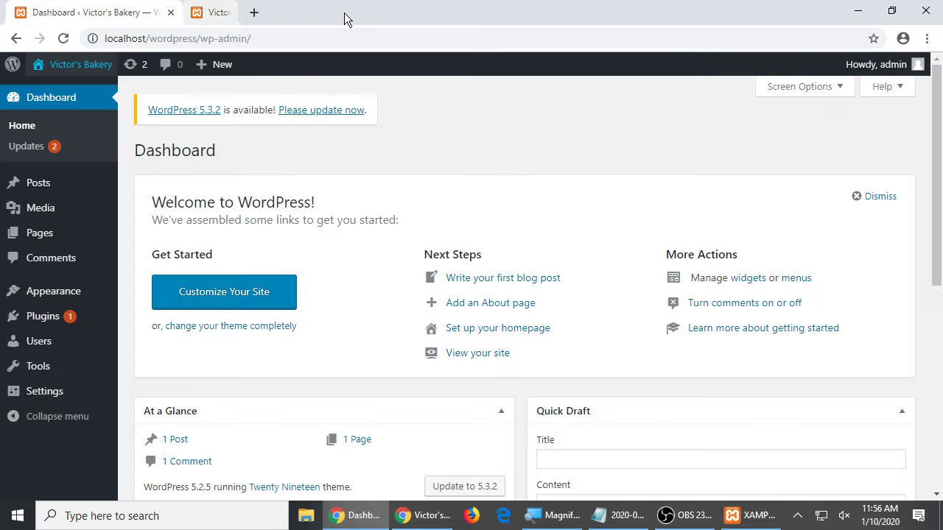
{"action": "left_click", "coordinate": [439, 514]}
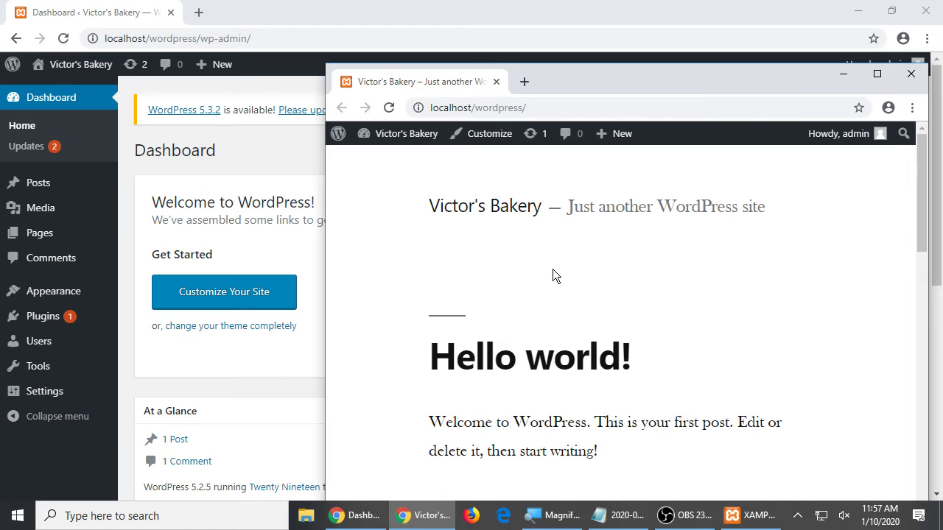
{"action": "key", "text": "ctrl+w"}
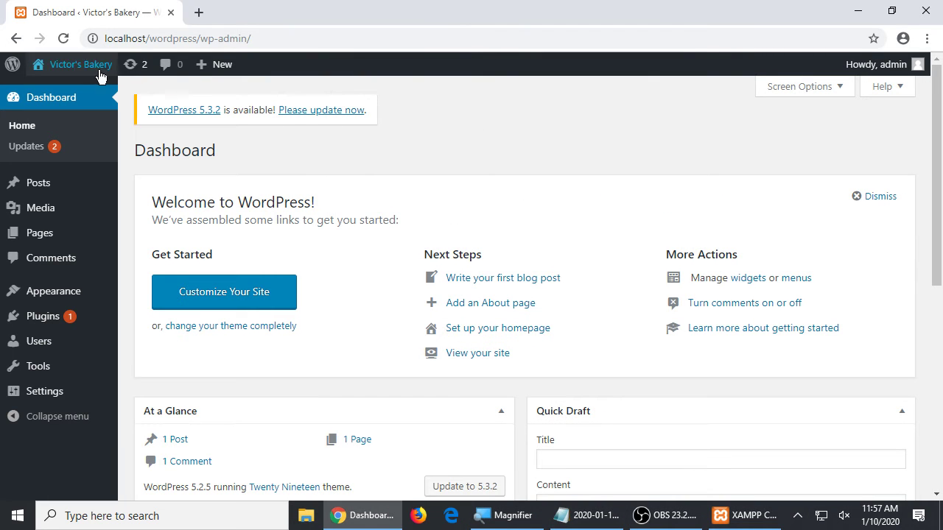
{"action": "mouse_move", "coordinate": [97, 73]}
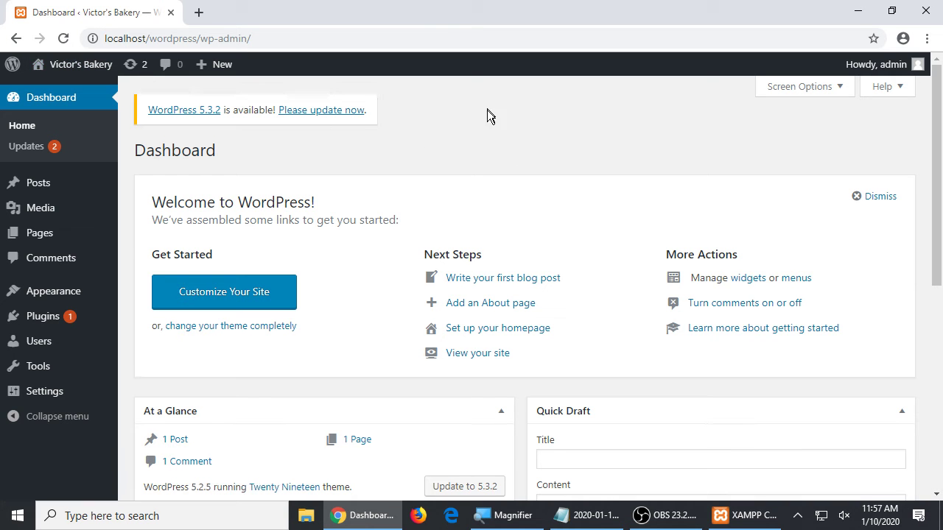
{"action": "scroll", "coordinate": [506, 138], "scroll_direction": "down", "scroll_amount": 2}
{"action": "scroll", "coordinate": [587, 254], "scroll_direction": "down", "scroll_amount": 5}
{"action": "scroll", "coordinate": [588, 252], "scroll_direction": "up", "scroll_amount": 5}
{"action": "scroll", "coordinate": [457, 302], "scroll_direction": "down", "scroll_amount": 3}
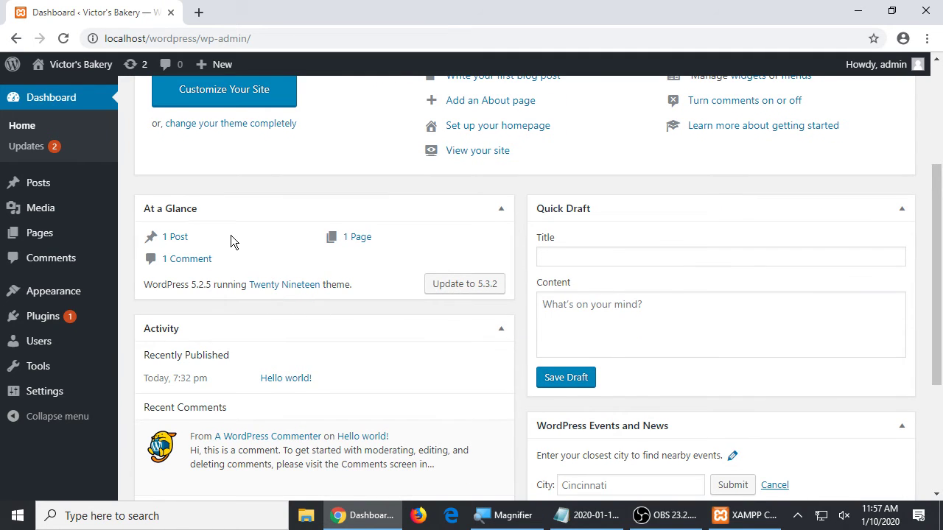
{"action": "scroll", "coordinate": [231, 238], "scroll_direction": "down", "scroll_amount": 3}
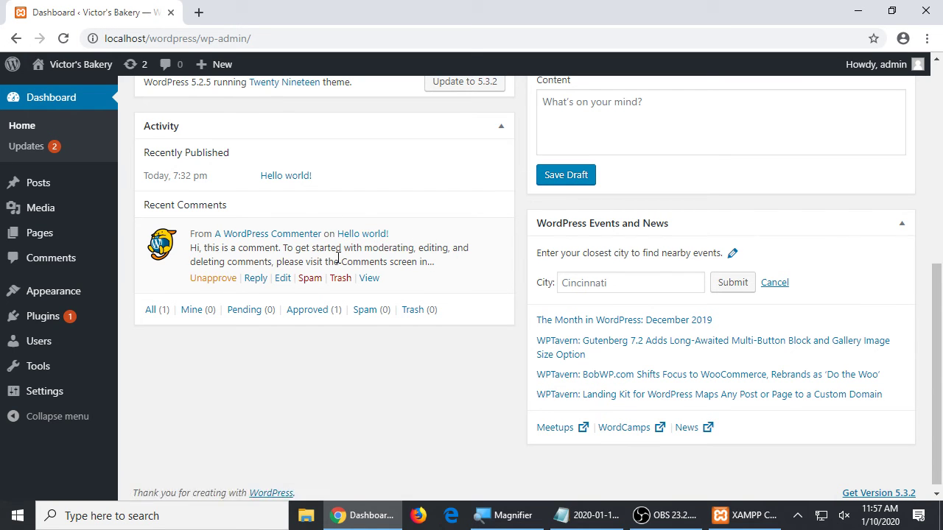
{"action": "left_click_drag", "start_coordinate": [202, 244], "coordinate": [295, 261]}
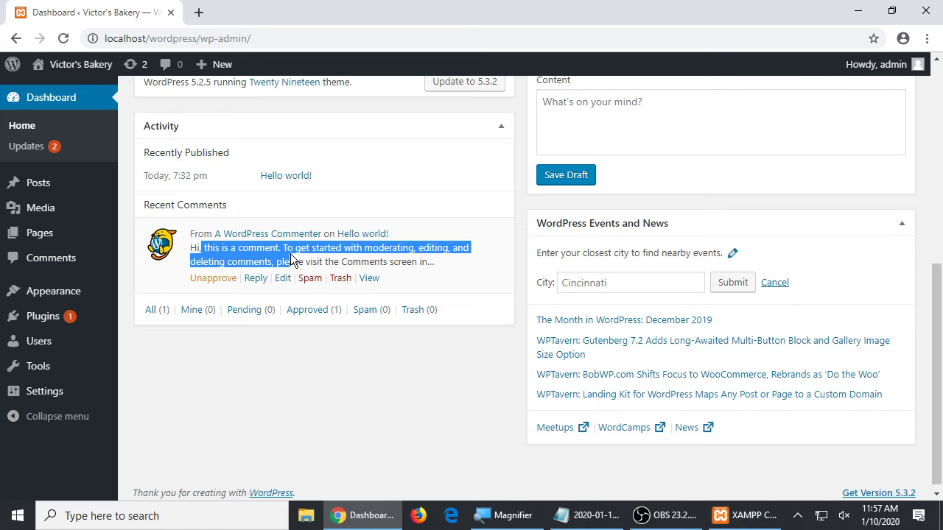
{"action": "left_click", "coordinate": [407, 256]}
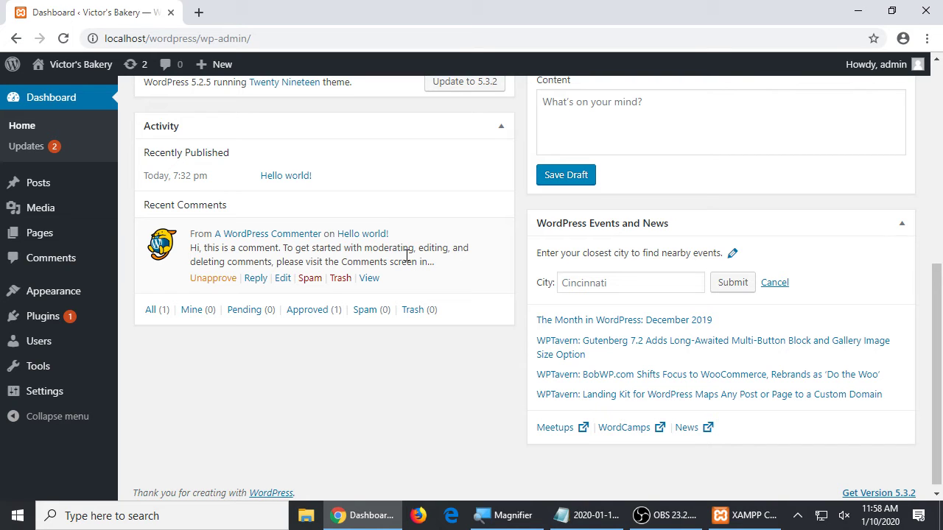
- Return to the top of the Dashboard and reveal the Appearance submenu in the sidebar
{"action": "scroll", "coordinate": [554, 316], "scroll_direction": "up", "scroll_amount": 5}
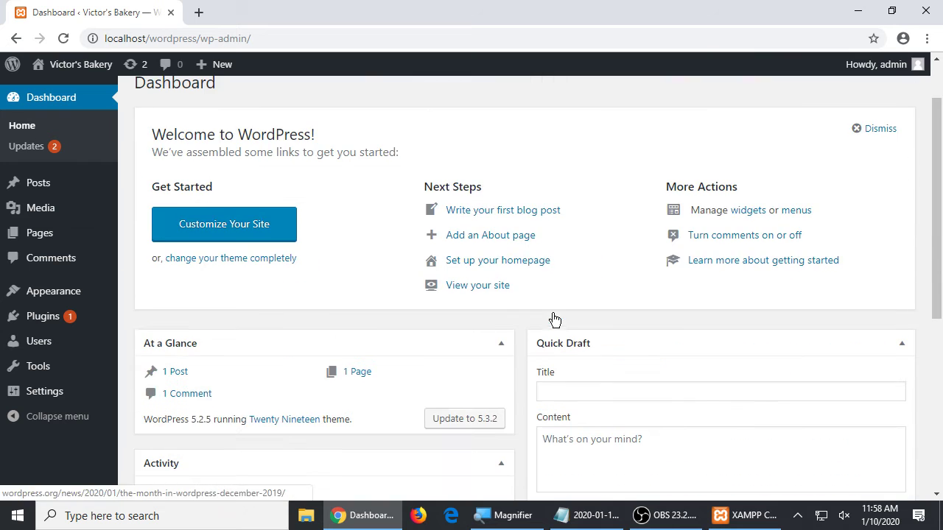
{"action": "scroll", "coordinate": [554, 314], "scroll_direction": "down", "scroll_amount": 4}
{"action": "scroll", "coordinate": [545, 335], "scroll_direction": "up", "scroll_amount": 5}
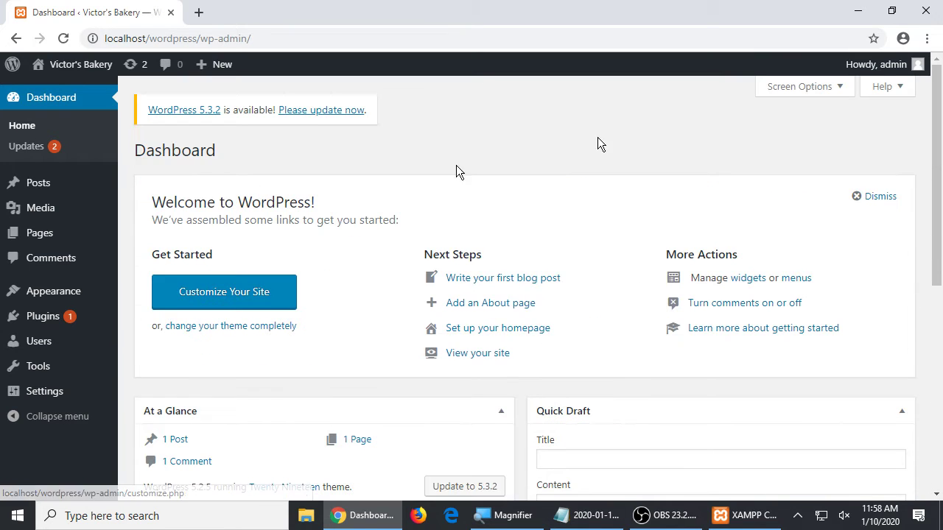
{"action": "scroll", "coordinate": [615, 343], "scroll_direction": "down", "scroll_amount": 5}
{"action": "scroll", "coordinate": [612, 335], "scroll_direction": "up", "scroll_amount": 5}
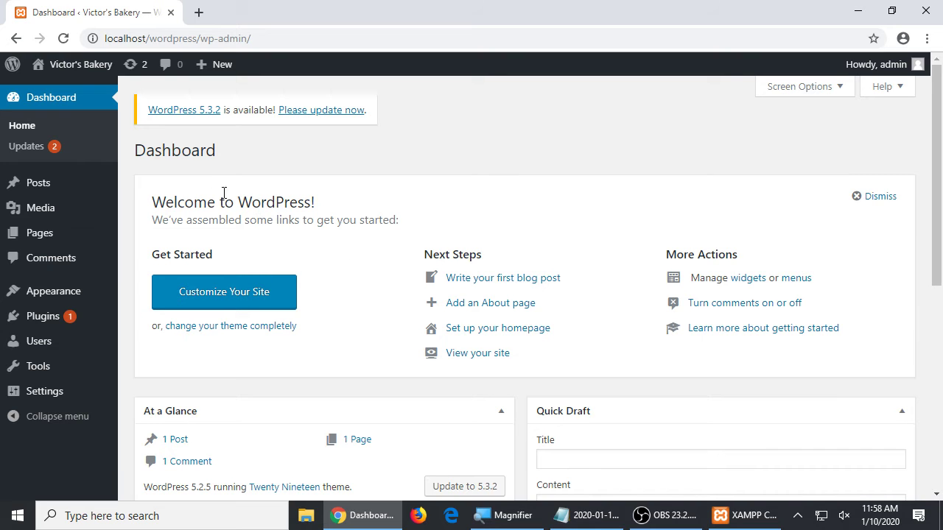
{"action": "mouse_move", "coordinate": [49, 293]}
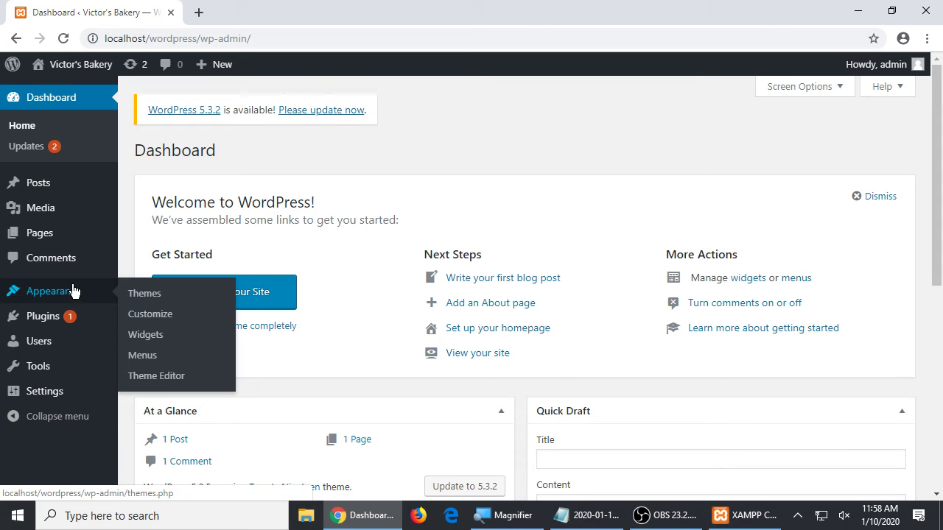
{"action": "mouse_move", "coordinate": [84, 296]}
- Open the Customizer for Victor's Bakery and browse its live preview
{"action": "left_click", "coordinate": [145, 316]}
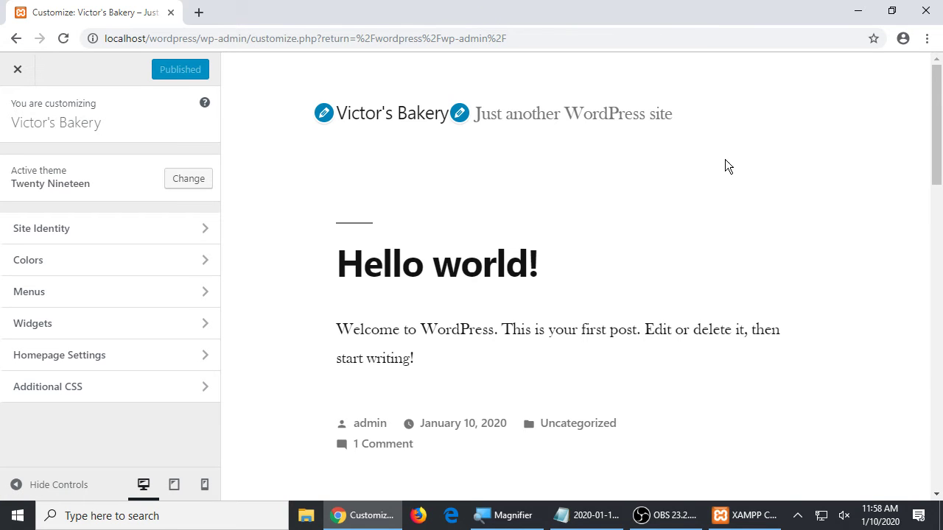
{"action": "scroll", "coordinate": [700, 189], "scroll_direction": "down", "scroll_amount": 5}
{"action": "scroll", "coordinate": [701, 183], "scroll_direction": "down", "scroll_amount": 10}
{"action": "scroll", "coordinate": [699, 182], "scroll_direction": "up", "scroll_amount": 15}
{"action": "scroll", "coordinate": [698, 180], "scroll_direction": "down", "scroll_amount": 1}
{"action": "scroll", "coordinate": [696, 179], "scroll_direction": "up", "scroll_amount": 1}
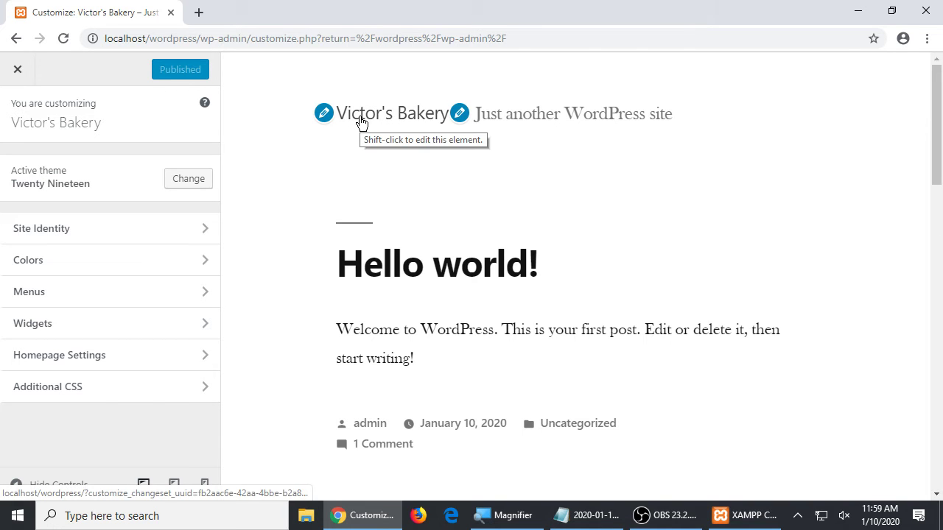
- Prepend 'Original ' to the site title so it reads Original Victor's Bakery
{"action": "left_click", "coordinate": [350, 122]}
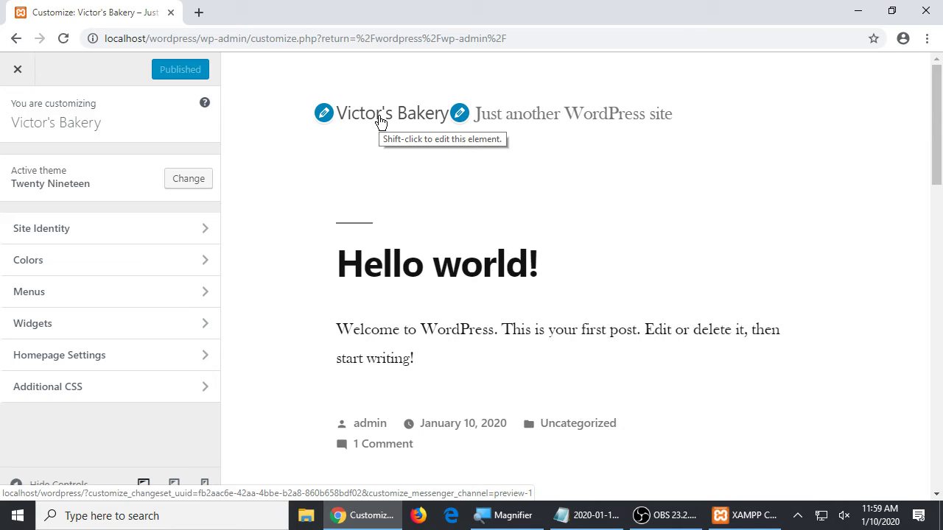
{"action": "left_click", "coordinate": [380, 121], "text": "shift"}
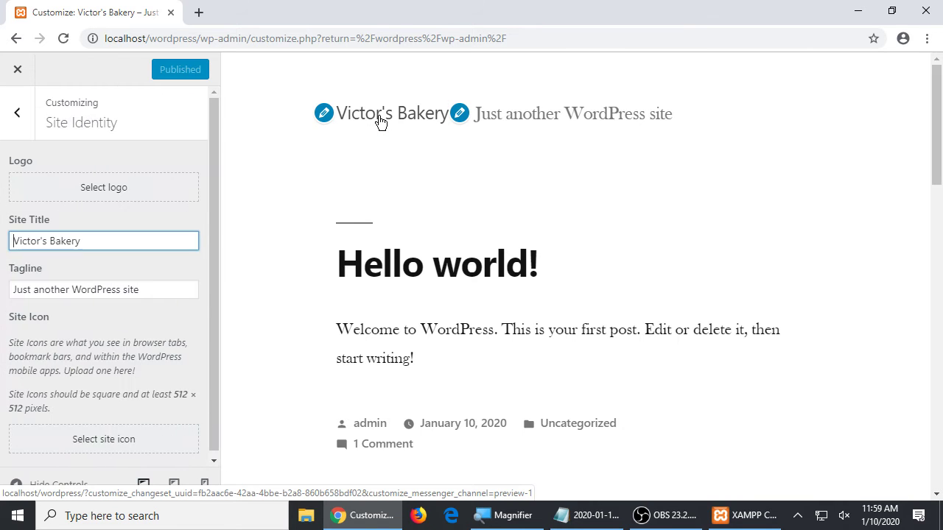
{"action": "left_click", "coordinate": [114, 241]}
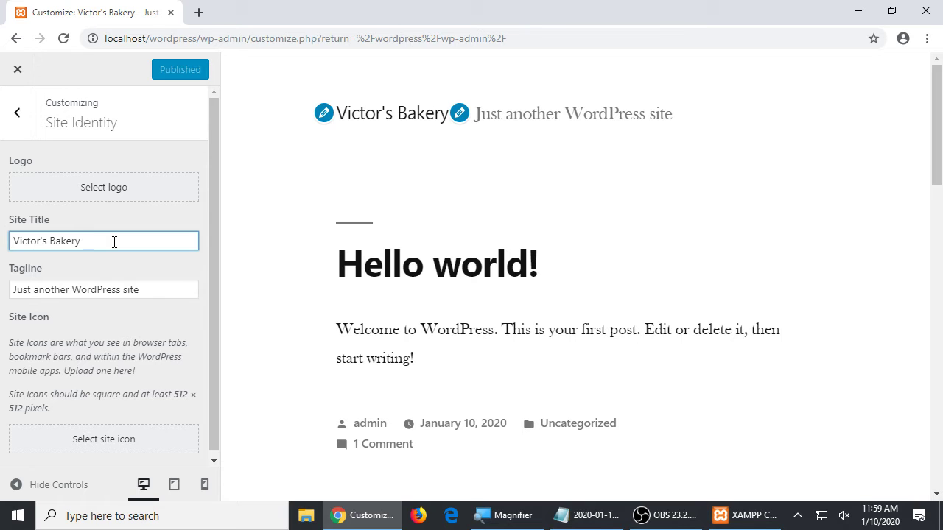
{"action": "key", "text": "Home"}
{"action": "type", "text": "Original"}
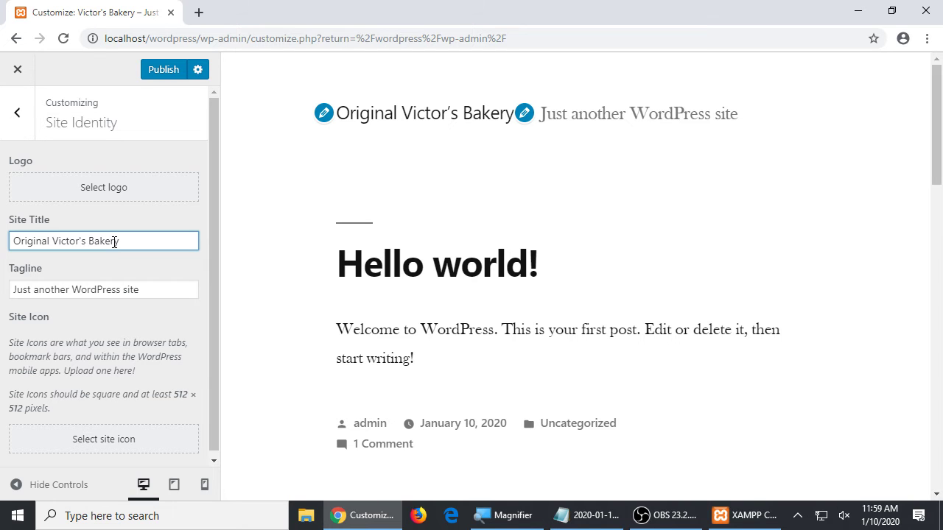
{"action": "left_click", "coordinate": [18, 112]}
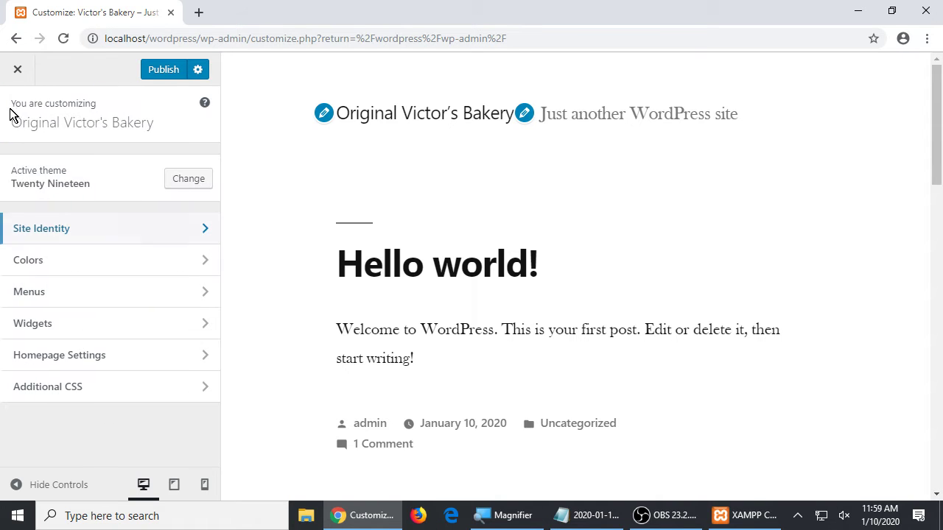
{"action": "left_click", "coordinate": [49, 237]}
{"action": "left_click", "coordinate": [19, 111]}
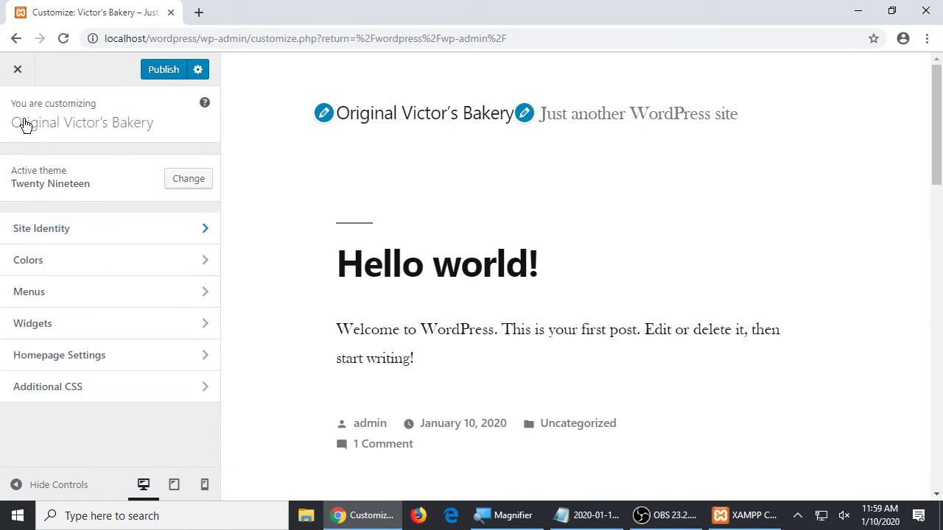
{"action": "left_click", "coordinate": [37, 266]}
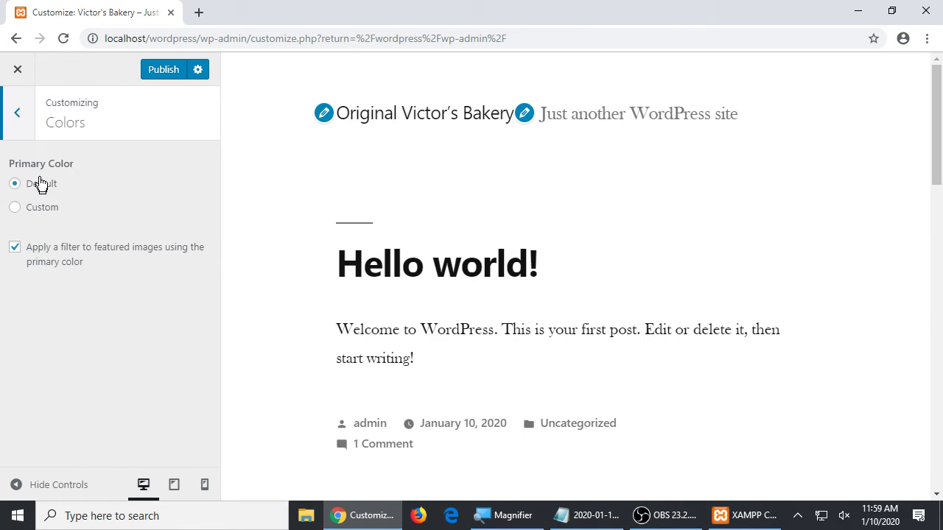
{"action": "left_click", "coordinate": [17, 123]}
{"action": "left_click", "coordinate": [40, 293]}
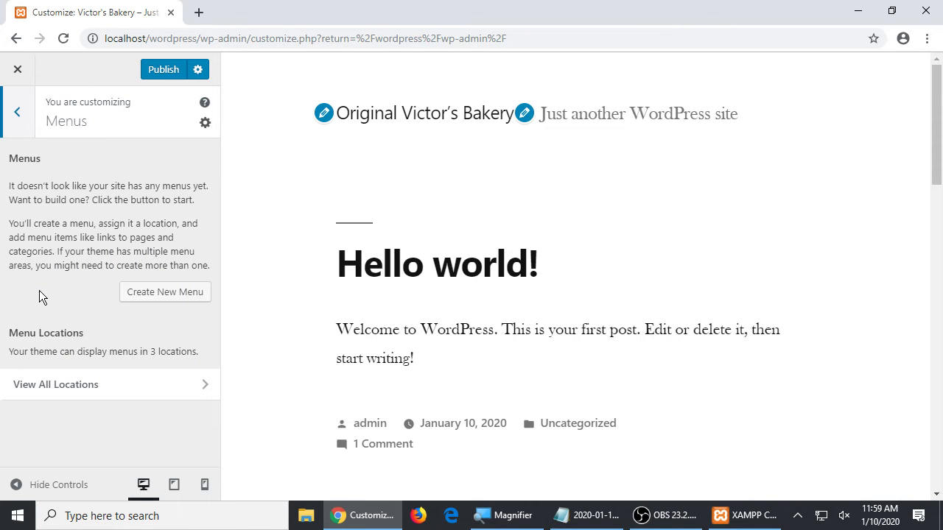
{"action": "left_click", "coordinate": [21, 124]}
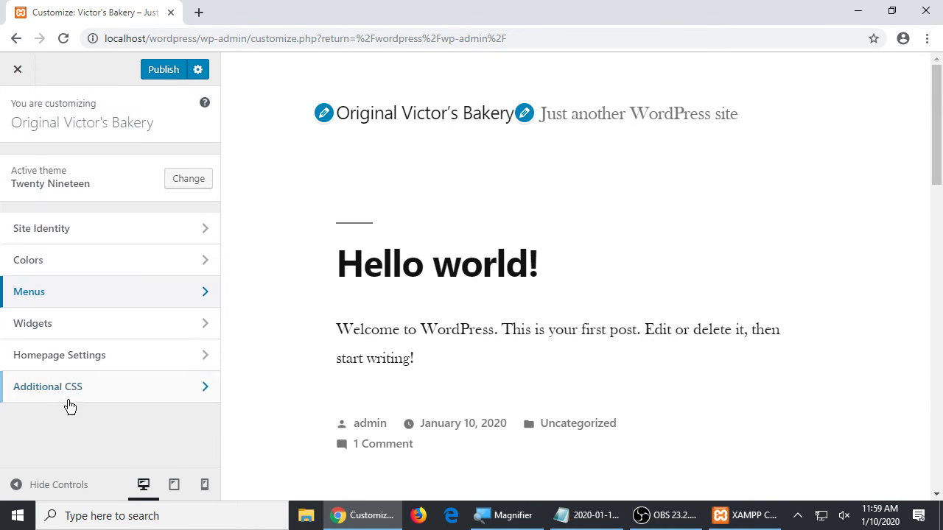
{"action": "left_click", "coordinate": [59, 338]}
{"action": "left_click", "coordinate": [27, 129]}
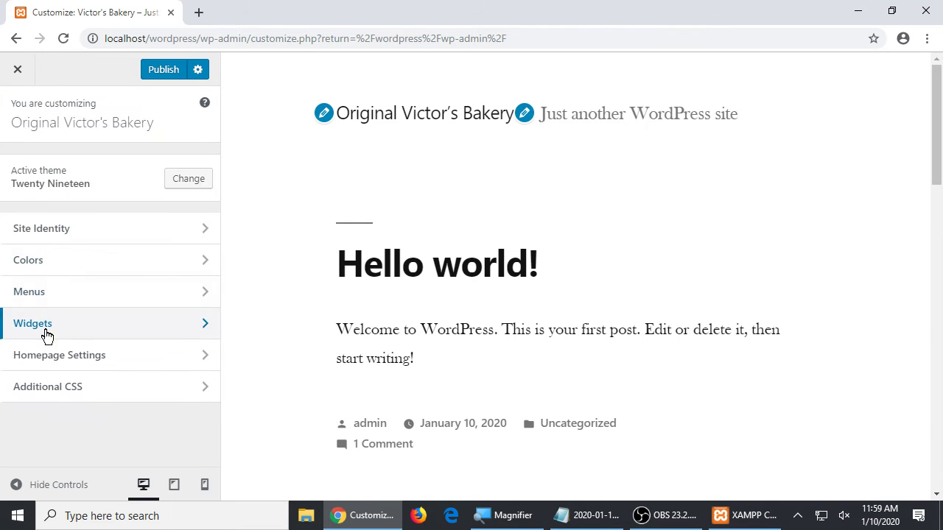
{"action": "left_click", "coordinate": [47, 358]}
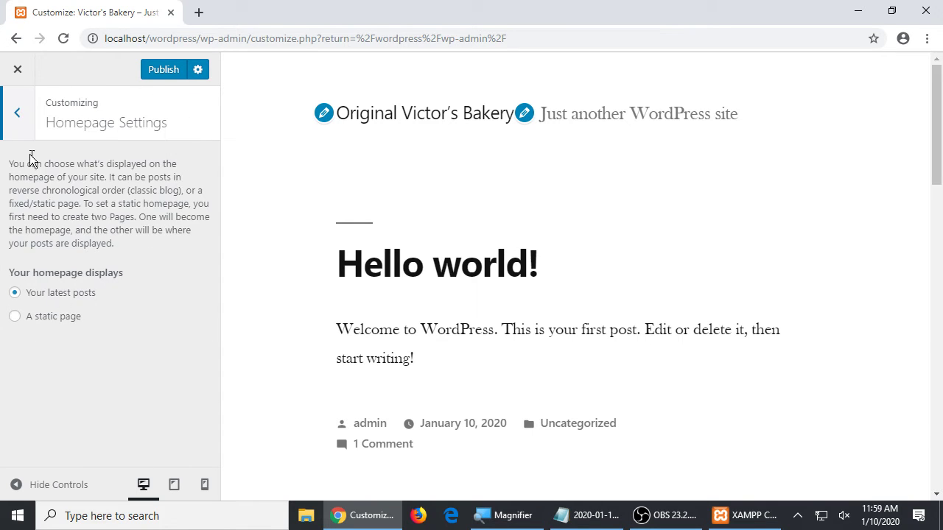
{"action": "left_click", "coordinate": [18, 118]}
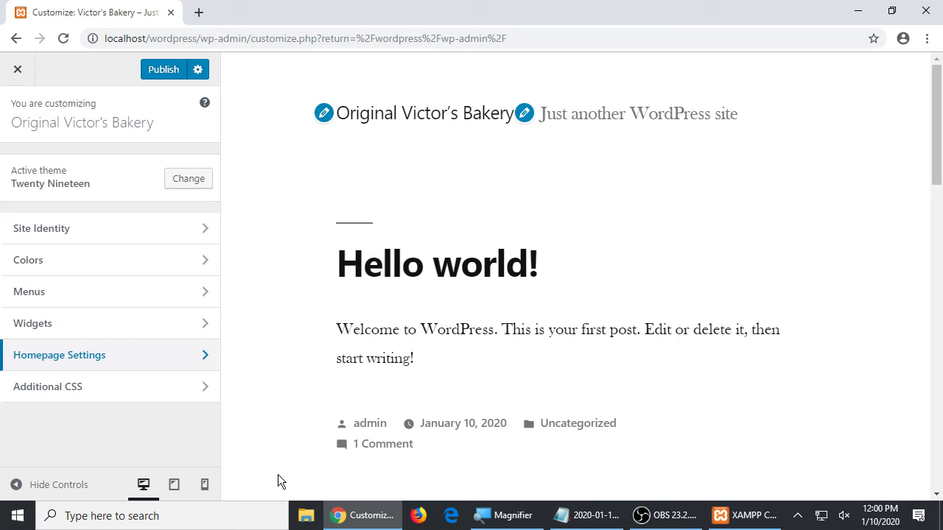
{"action": "left_click", "coordinate": [173, 484]}
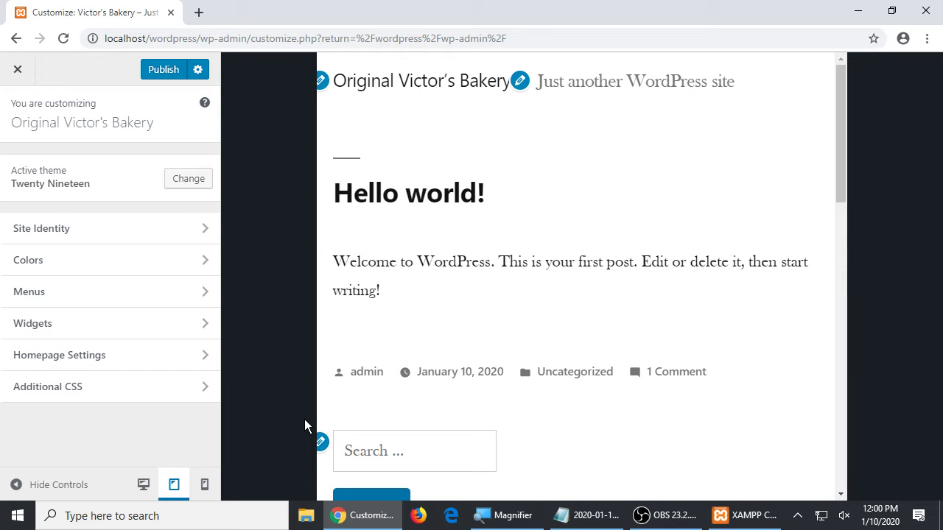
{"action": "left_click", "coordinate": [204, 485]}
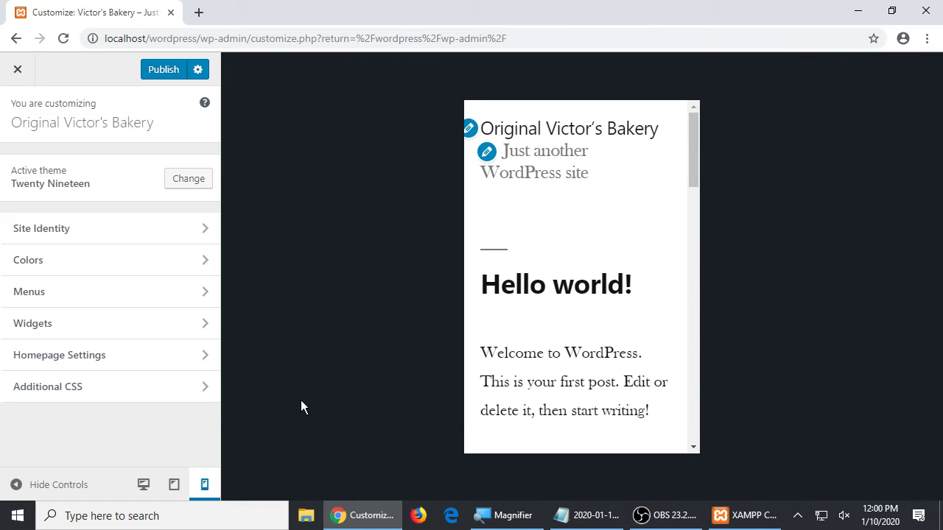
{"action": "left_click_drag", "start_coordinate": [689, 150], "coordinate": [673, 139]}
{"action": "left_click", "coordinate": [143, 485]}
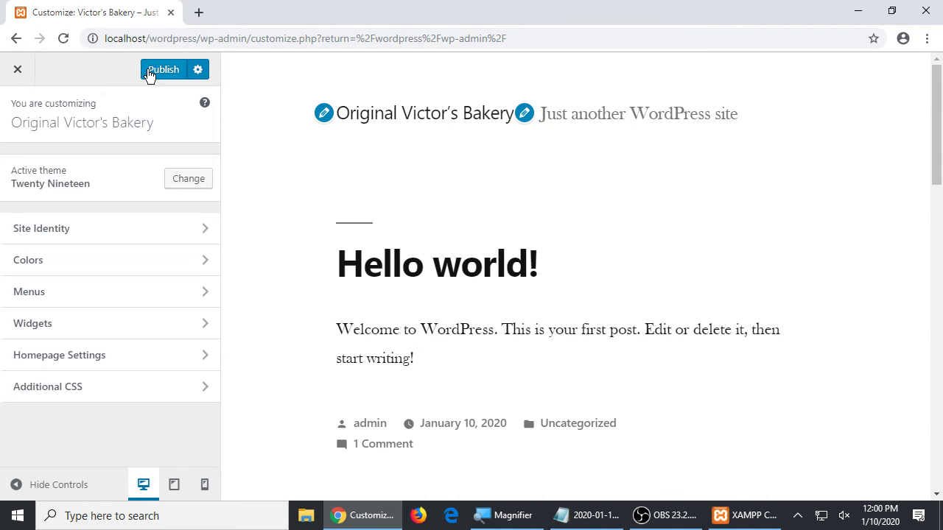
{"action": "left_click", "coordinate": [22, 76]}
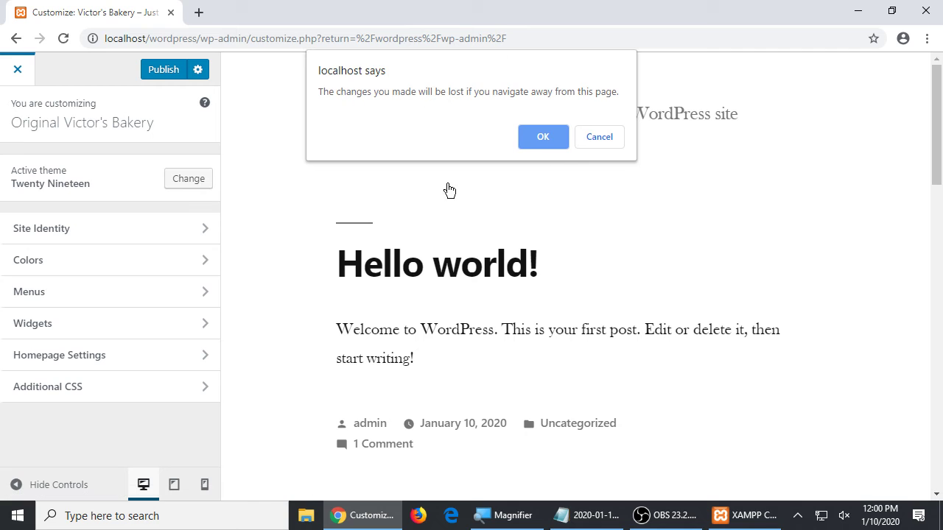
- Confirm leaving the Customizer unpublished and bring up the Appearance submenu on the Dashboard
{"action": "left_click", "coordinate": [541, 138]}
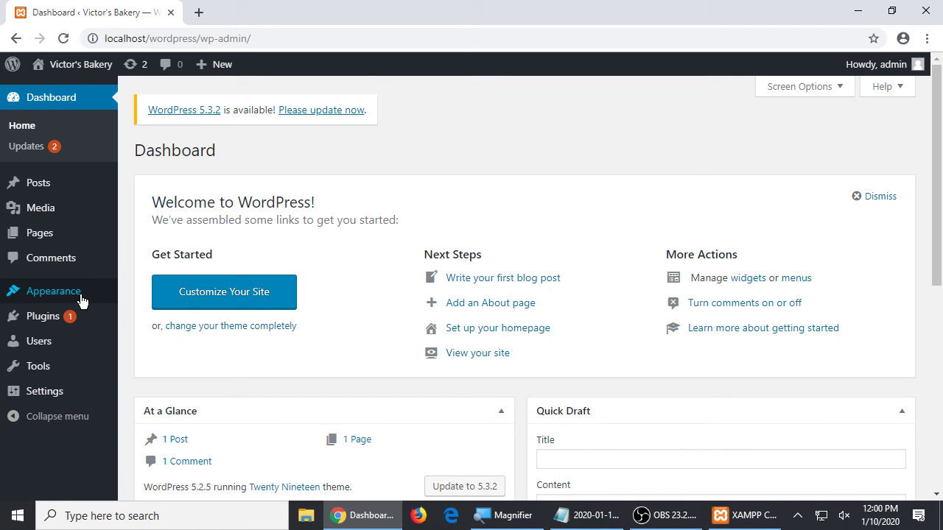
{"action": "mouse_move", "coordinate": [81, 301]}
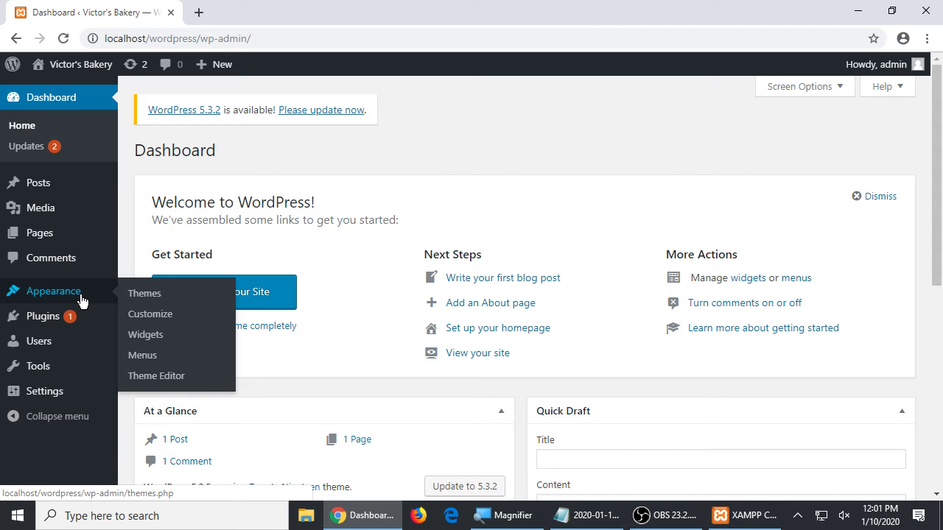
- Open the Theme Editor and accept the Heads up! warning to reach style.css
{"action": "left_click", "coordinate": [175, 379]}
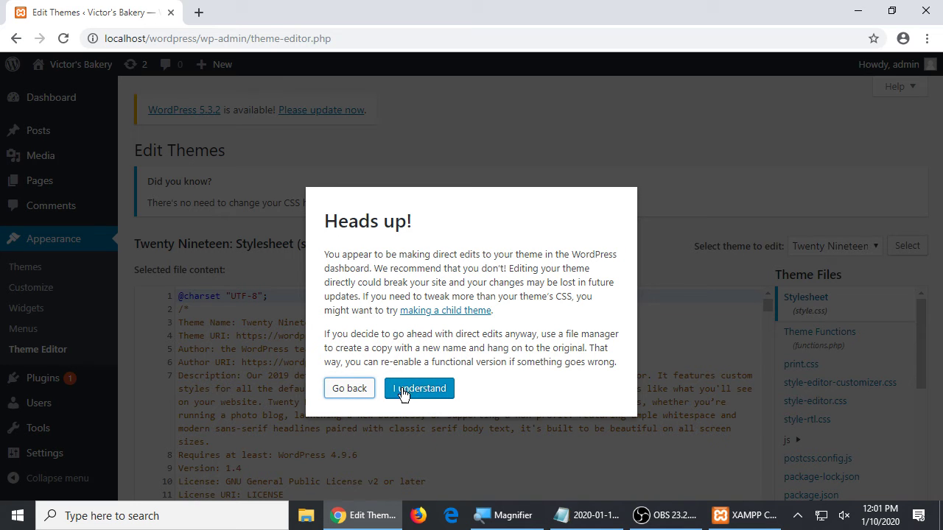
{"action": "left_click", "coordinate": [436, 394]}
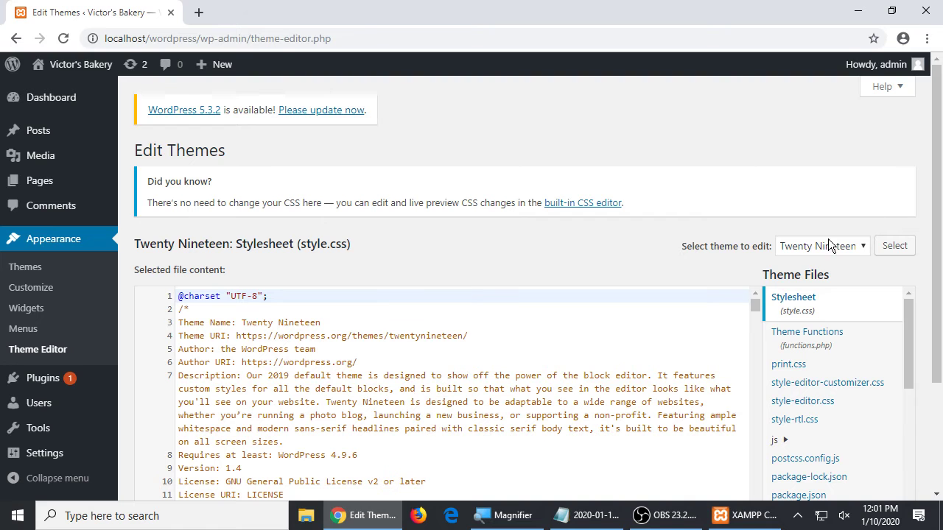
- Scroll to the end of style.css and place the caret in the .gallery-caption padding on line 6370
{"action": "scroll", "coordinate": [880, 196], "scroll_direction": "down", "scroll_amount": 2}
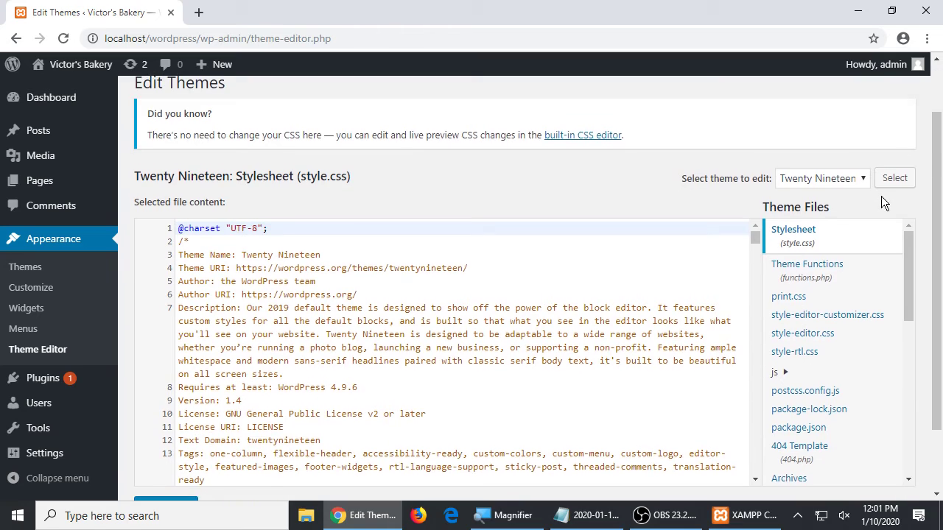
{"action": "scroll", "coordinate": [721, 234], "scroll_direction": "down", "scroll_amount": 15}
{"action": "scroll", "coordinate": [541, 236], "scroll_direction": "down", "scroll_amount": 20}
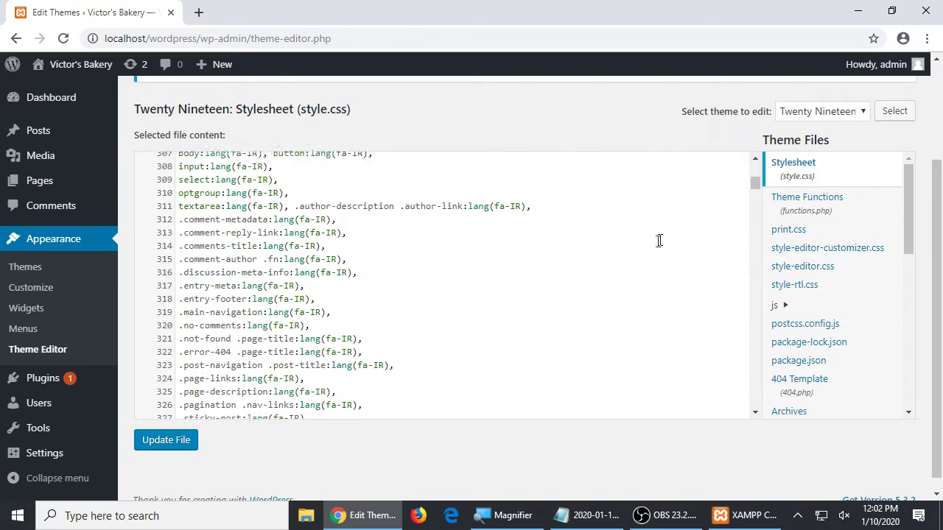
{"action": "left_click_drag", "start_coordinate": [753, 185], "coordinate": [743, 325]}
{"action": "left_click_drag", "start_coordinate": [736, 371], "coordinate": [737, 417]}
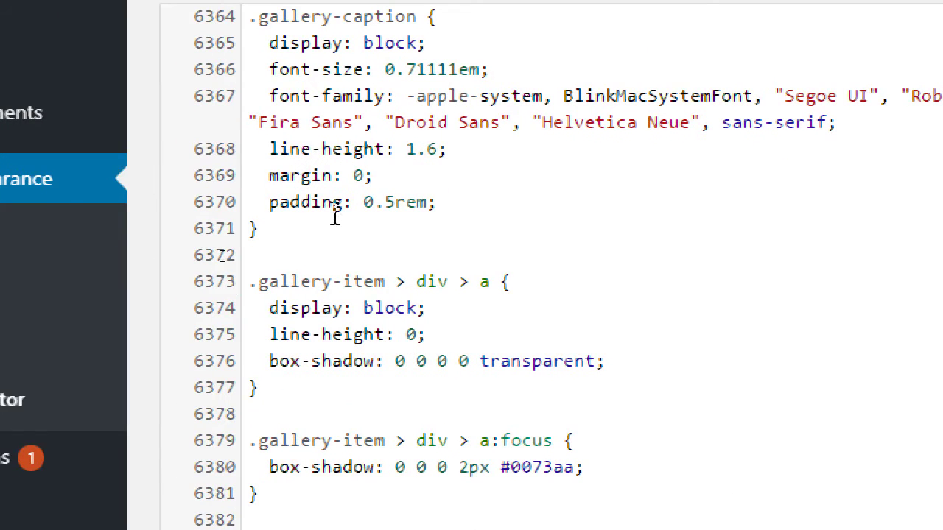
{"action": "left_click", "coordinate": [241, 250]}
- Change the .gallery-caption padding to 1.5rem, then undo it back to 0.5rem
{"action": "key", "text": "shift+Left"}
{"action": "type", "text": "1"}
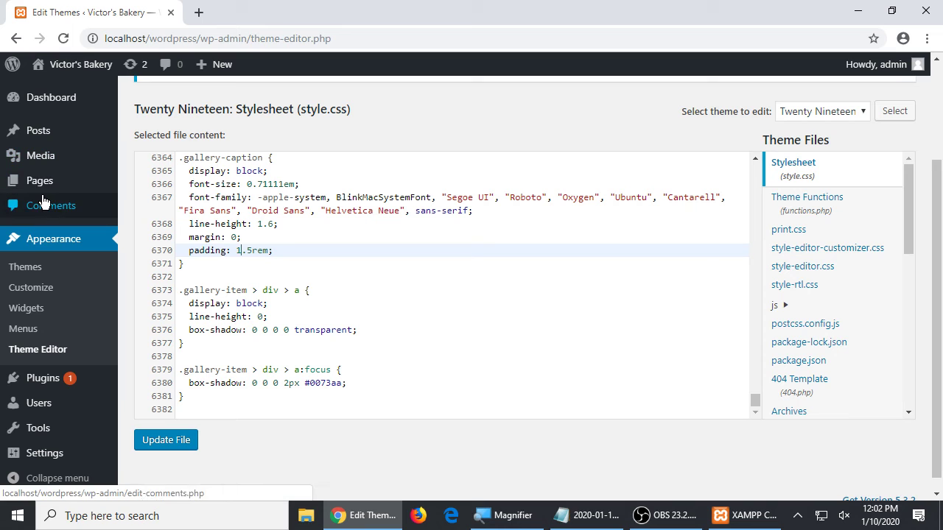
{"action": "mouse_move", "coordinate": [42, 192]}
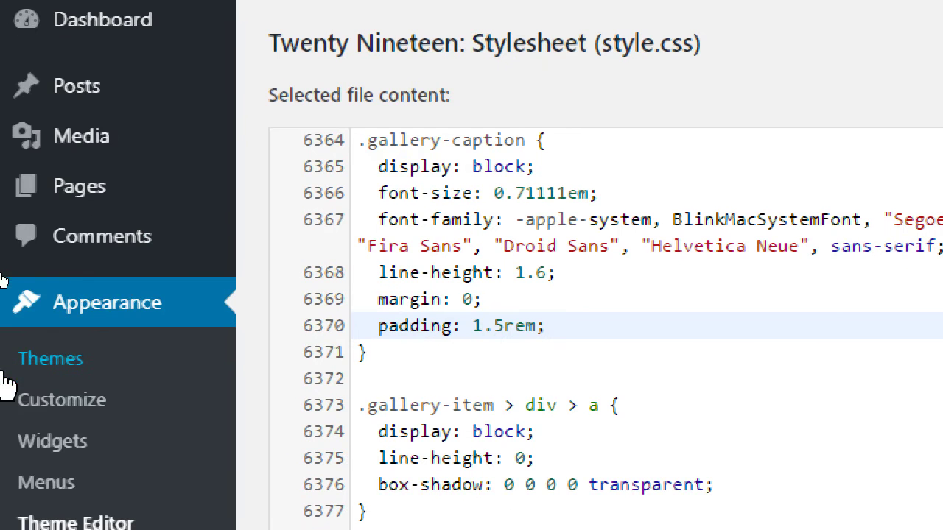
{"action": "mouse_move", "coordinate": [58, 139]}
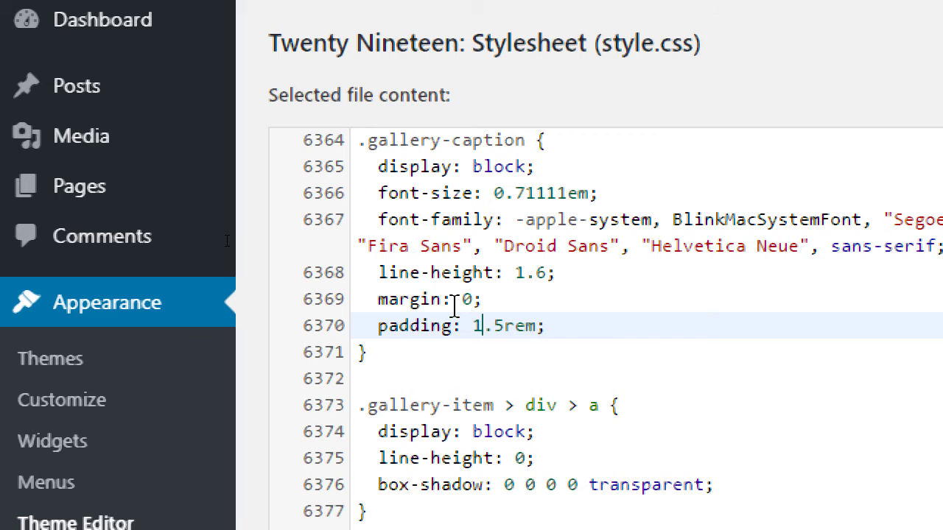
{"action": "key", "text": "ctrl+z"}
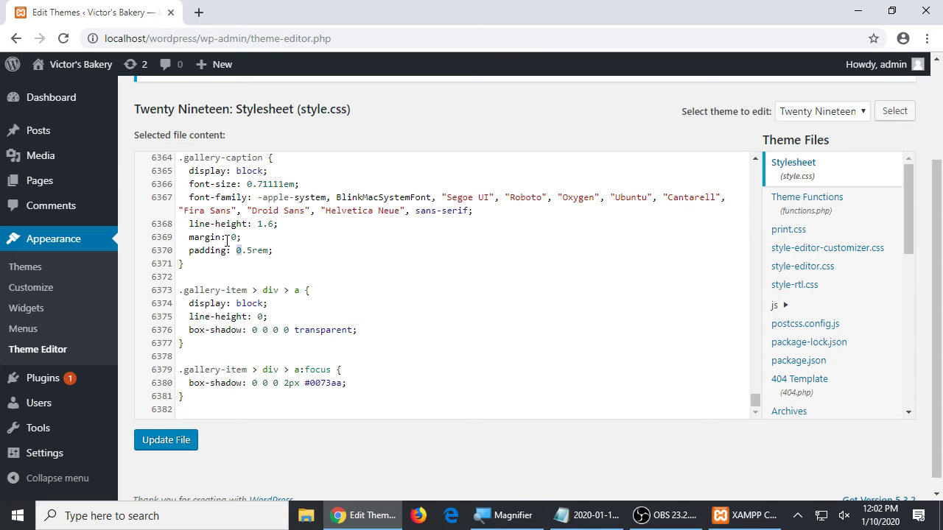
- Select and review the .gallery-caption rule lines, leaving the caret at the margin line
{"action": "left_click_drag", "start_coordinate": [317, 211], "coordinate": [391, 326]}
{"action": "left_click", "coordinate": [400, 249]}
{"action": "left_click_drag", "start_coordinate": [301, 206], "coordinate": [466, 257]}
{"action": "left_click", "coordinate": [467, 257]}
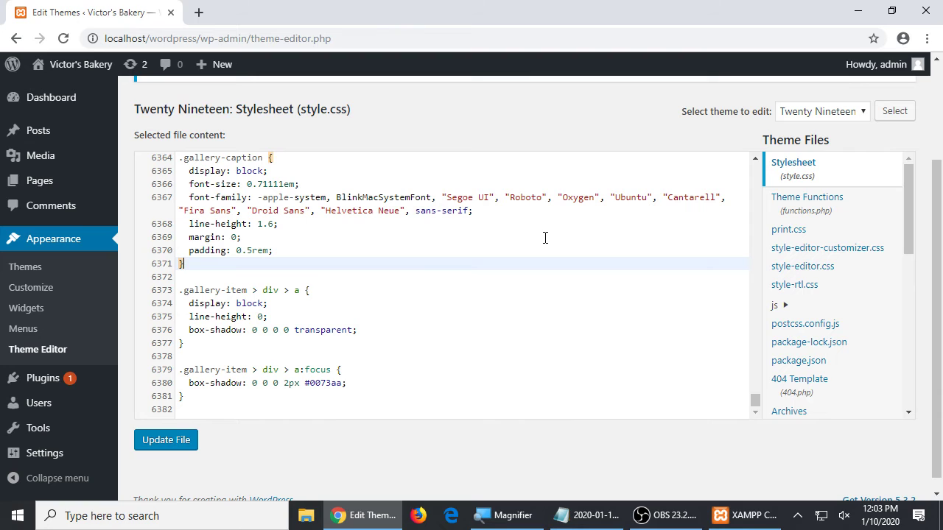
{"action": "left_click", "coordinate": [265, 234]}
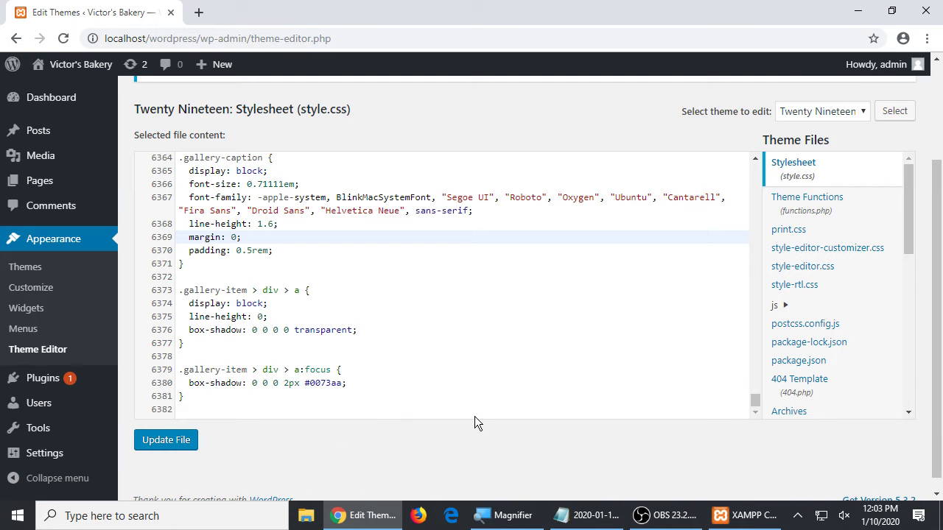
{"action": "scroll", "coordinate": [642, 304], "scroll_direction": "down", "scroll_amount": 1}
{"action": "scroll", "coordinate": [642, 304], "scroll_direction": "up", "scroll_amount": 20}
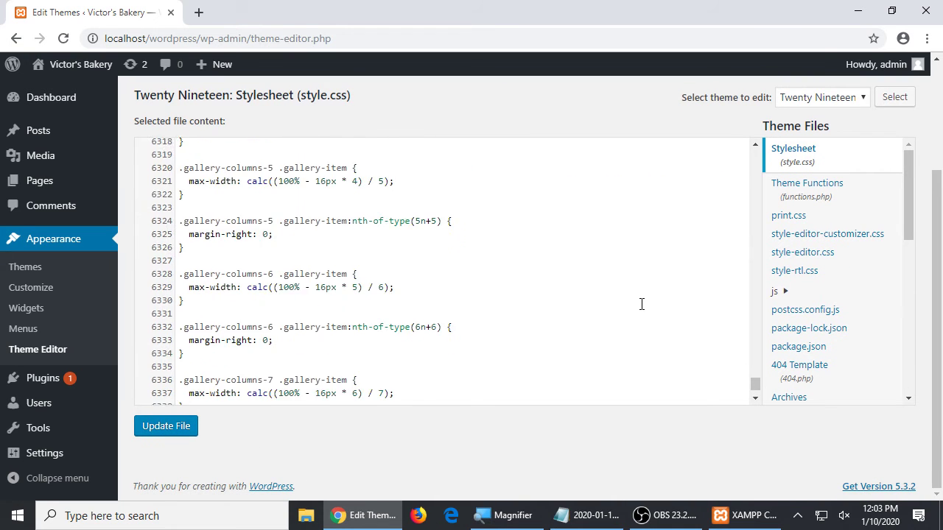
{"action": "left_click_drag", "start_coordinate": [906, 204], "coordinate": [880, 210]}
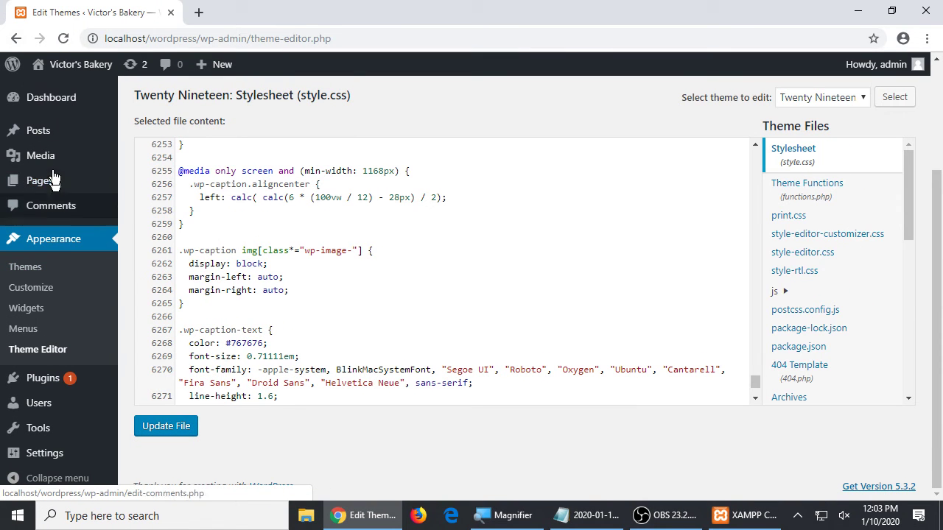
{"action": "mouse_move", "coordinate": [89, 48]}
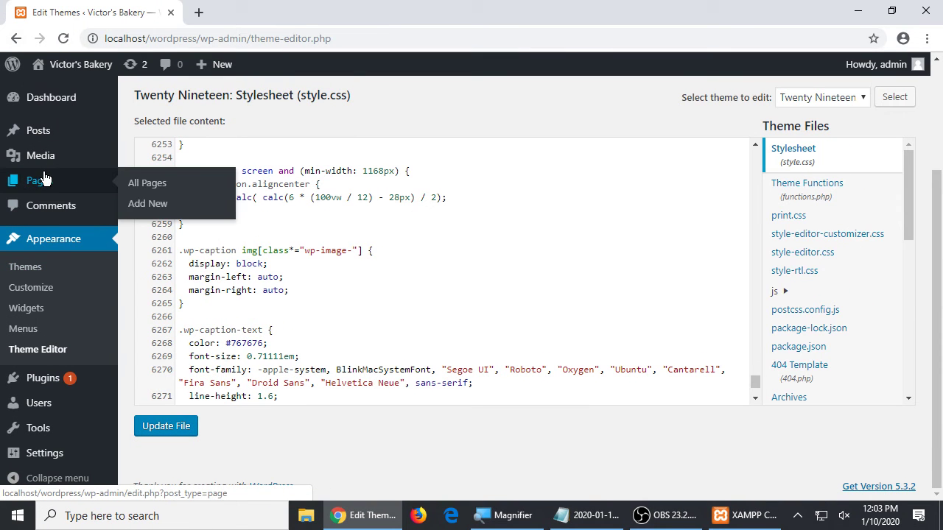
- Discard the stylesheet edit, activate Twenty Seventeen, and visit the site's front page
{"action": "left_click", "coordinate": [31, 270]}
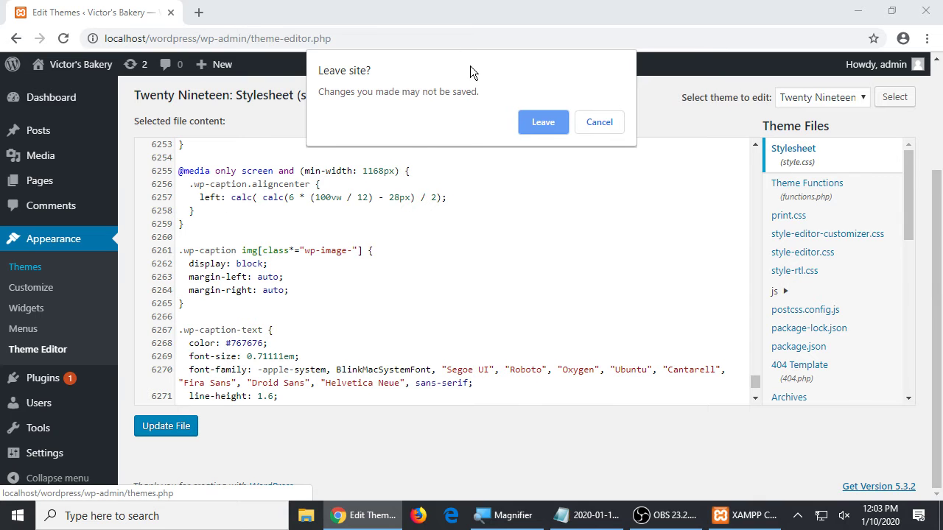
{"action": "left_click", "coordinate": [525, 125]}
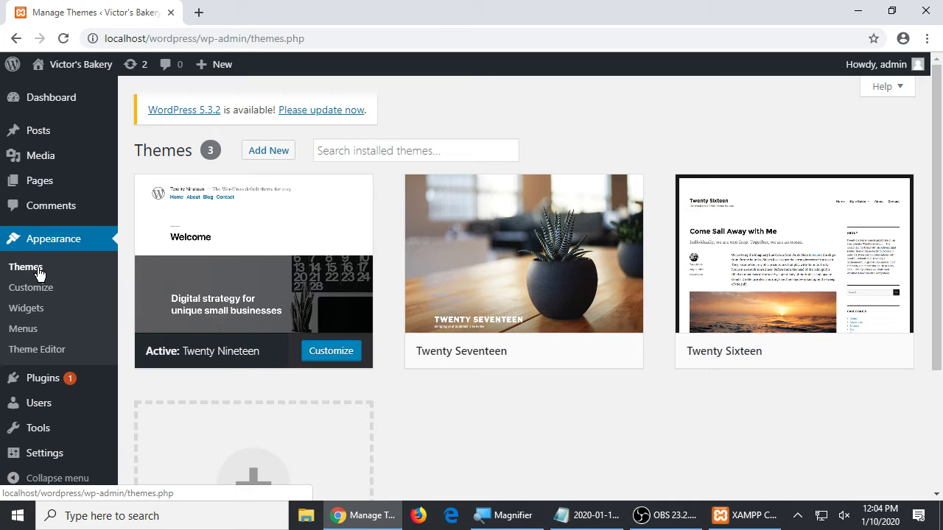
{"action": "mouse_move", "coordinate": [503, 233]}
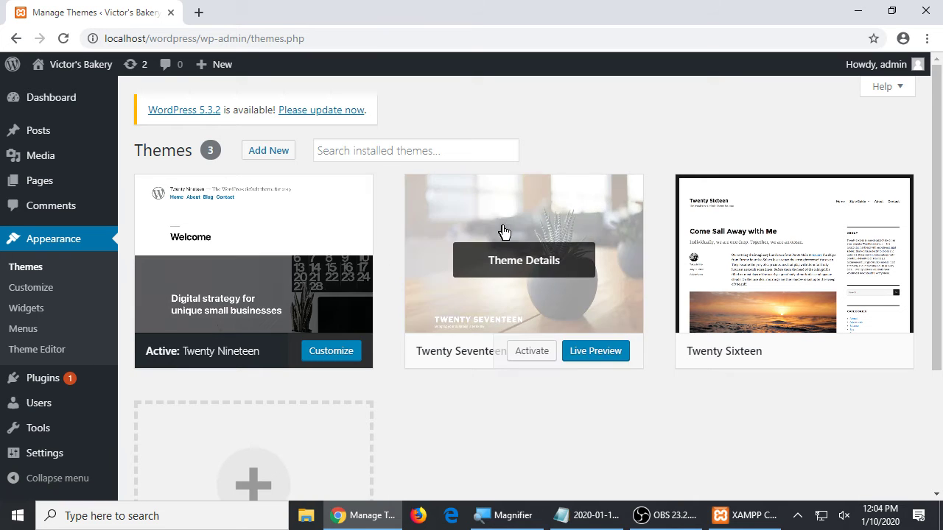
{"action": "left_click", "coordinate": [528, 361]}
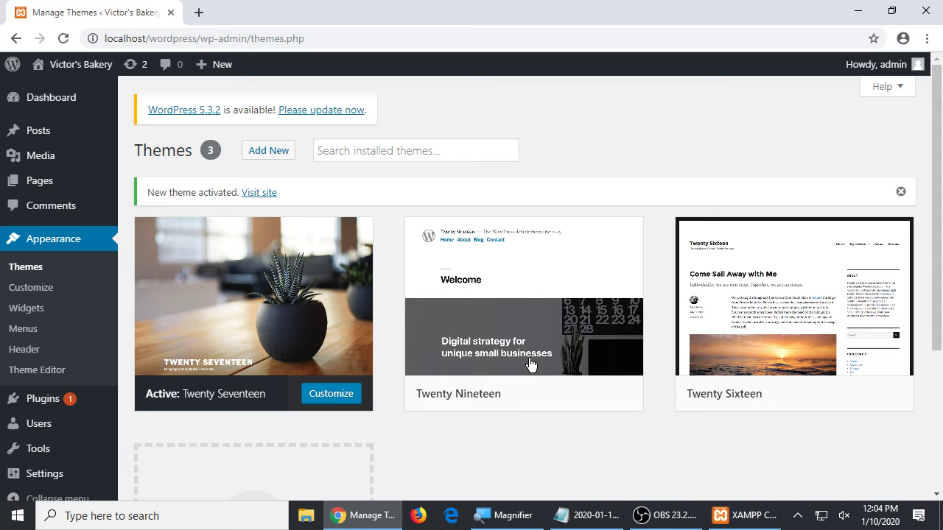
{"action": "mouse_move", "coordinate": [94, 69]}
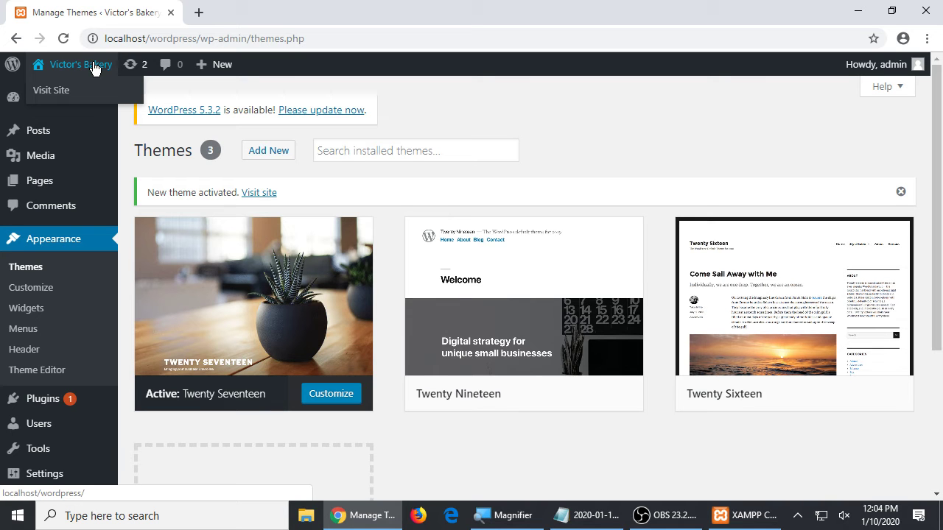
{"action": "left_click", "coordinate": [94, 69]}
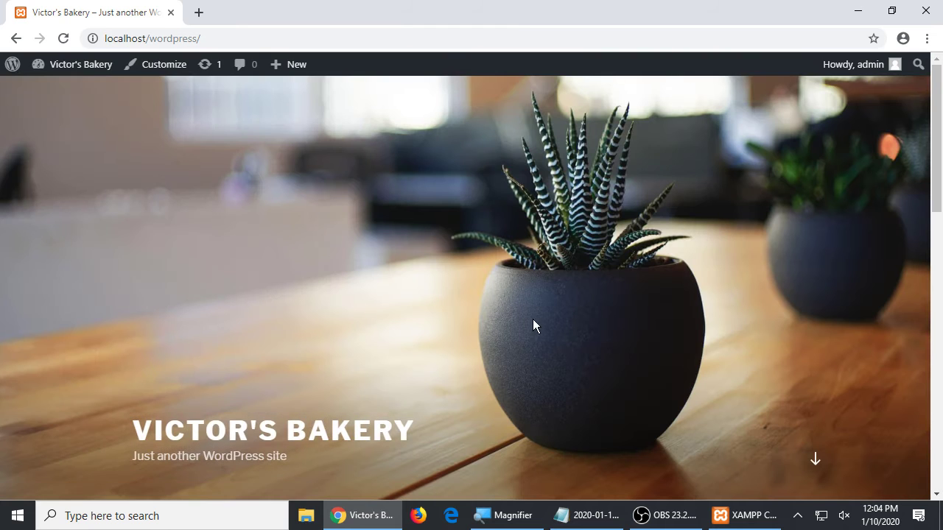
- Zoom in on the Twenty Seventeen front page and highlight parts of its header and tagline
{"action": "scroll", "coordinate": [533, 333], "scroll_direction": "down", "scroll_amount": 5}
{"action": "scroll", "coordinate": [533, 333], "scroll_direction": "up", "scroll_amount": 5}
{"action": "key", "text": "super+plus"}
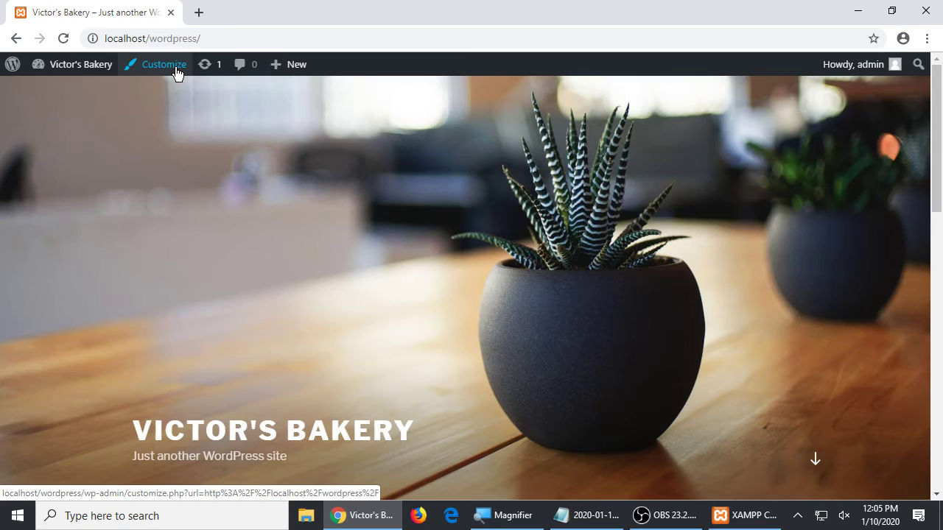
{"action": "scroll", "coordinate": [479, 281], "scroll_direction": "down", "scroll_amount": 2}
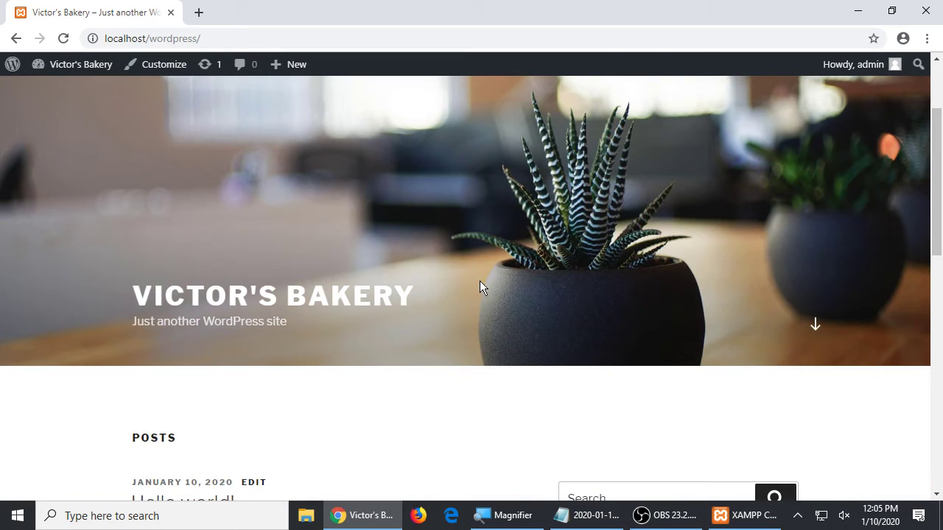
{"action": "scroll", "coordinate": [471, 247], "scroll_direction": "up", "scroll_amount": 2}
{"action": "scroll", "coordinate": [478, 247], "scroll_direction": "down", "scroll_amount": 2}
{"action": "left_click_drag", "start_coordinate": [267, 298], "coordinate": [282, 354]}
{"action": "left_click_drag", "start_coordinate": [188, 324], "coordinate": [269, 327]}
{"action": "left_click", "coordinate": [287, 324]}
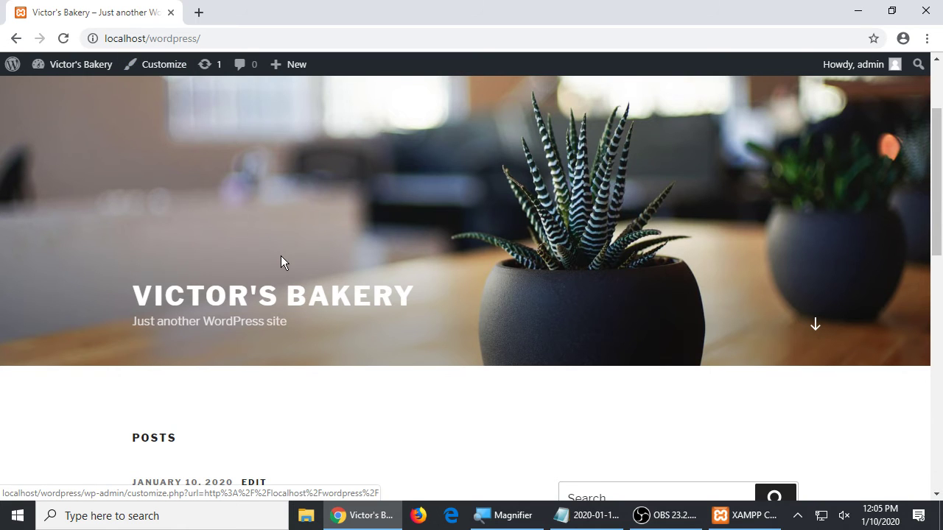
- Scroll further through the home page, then return to the WordPress Dashboard
{"action": "scroll", "coordinate": [280, 256], "scroll_direction": "down", "scroll_amount": 4}
{"action": "left_click_drag", "start_coordinate": [210, 235], "coordinate": [433, 371]}
{"action": "scroll", "coordinate": [433, 370], "scroll_direction": "down", "scroll_amount": 5}
{"action": "scroll", "coordinate": [440, 363], "scroll_direction": "up", "scroll_amount": 10}
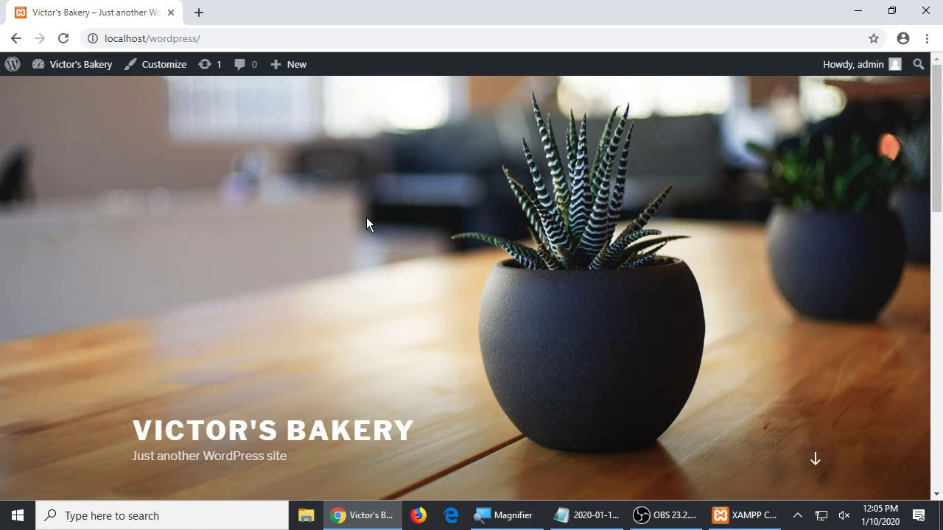
{"action": "mouse_move", "coordinate": [88, 69]}
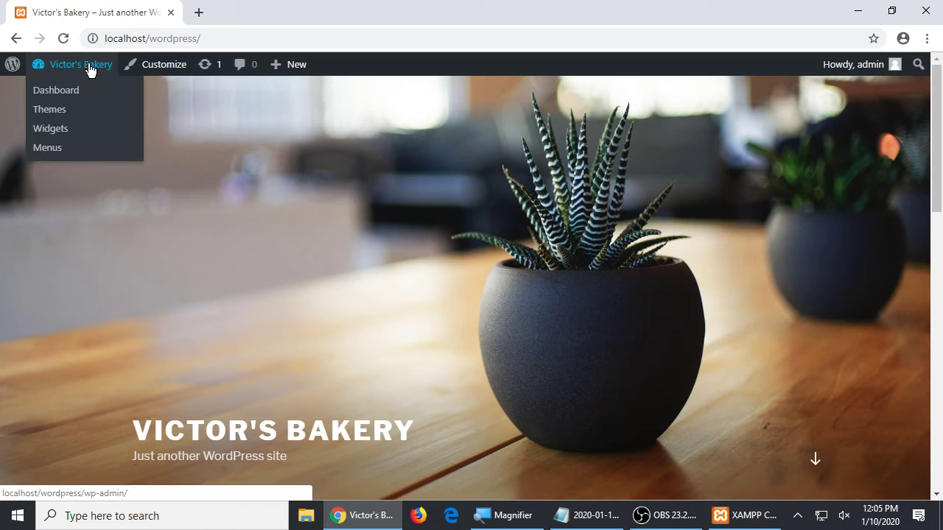
{"action": "left_click", "coordinate": [88, 69]}
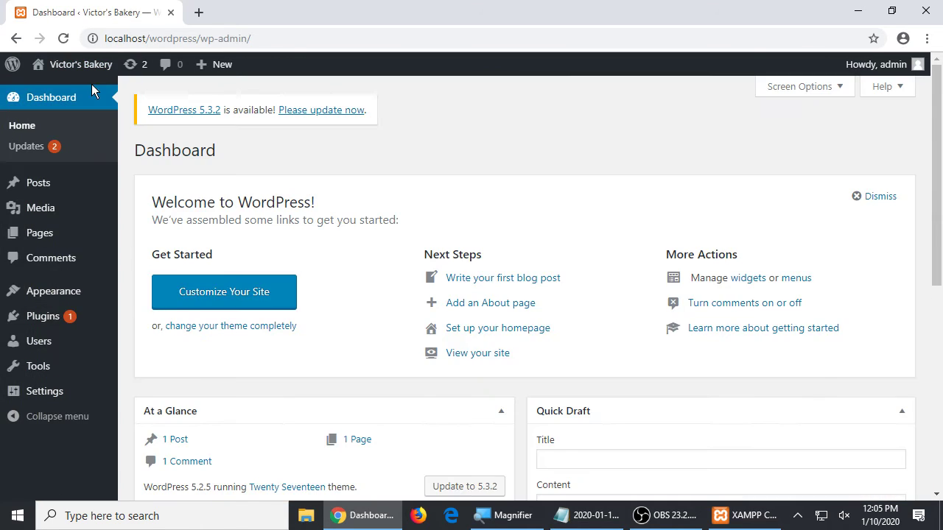
- Open the Themes page from the Dashboard's Appearance menu
{"action": "mouse_move", "coordinate": [59, 293]}
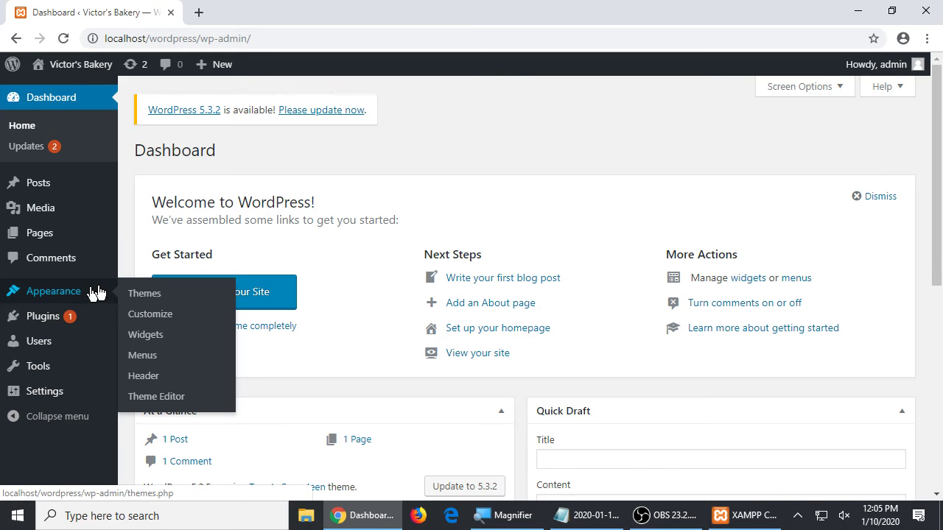
{"action": "left_click", "coordinate": [144, 295]}
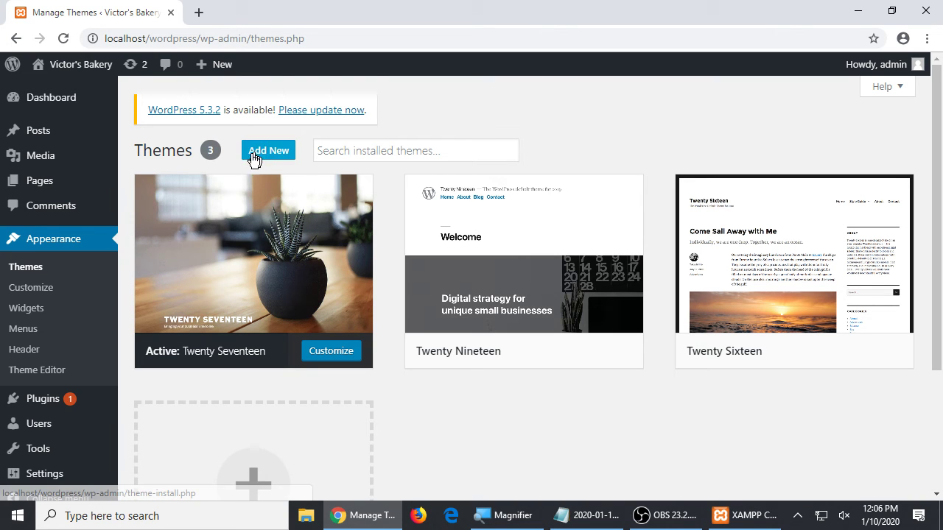
- Open Add Themes and browse the theme directory listing
{"action": "left_click", "coordinate": [254, 155]}
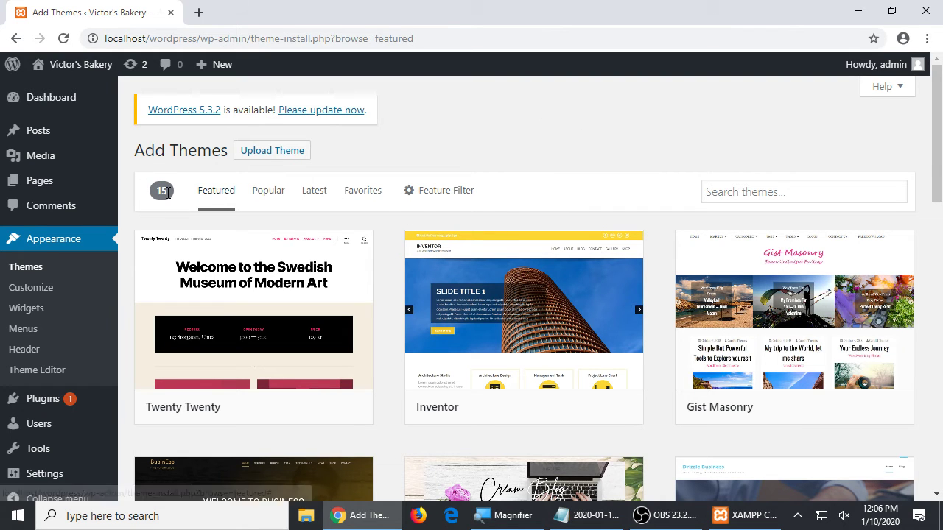
{"action": "scroll", "coordinate": [321, 288], "scroll_direction": "down", "scroll_amount": 5}
{"action": "scroll", "coordinate": [321, 287], "scroll_direction": "down", "scroll_amount": 6}
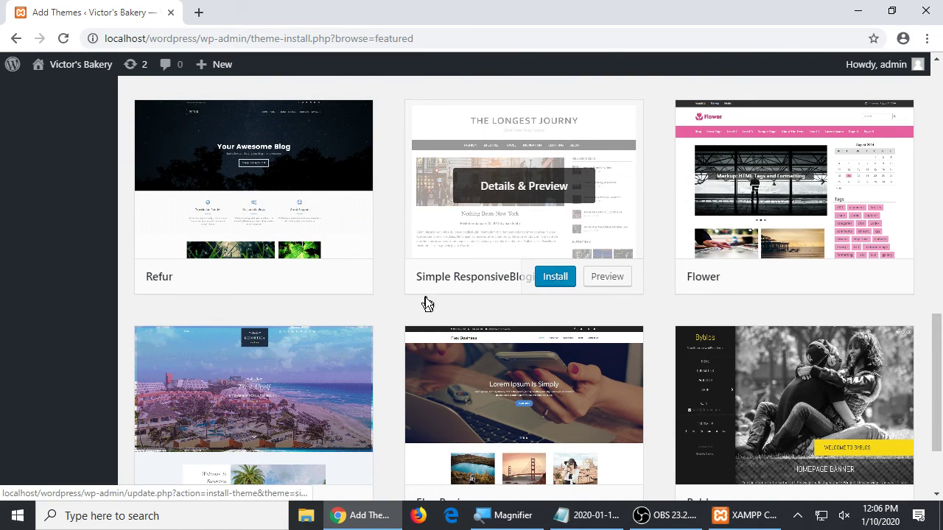
{"action": "scroll", "coordinate": [430, 314], "scroll_direction": "down", "scroll_amount": 2}
{"action": "scroll", "coordinate": [431, 315], "scroll_direction": "up", "scroll_amount": 10}
{"action": "scroll", "coordinate": [431, 315], "scroll_direction": "up", "scroll_amount": 2}
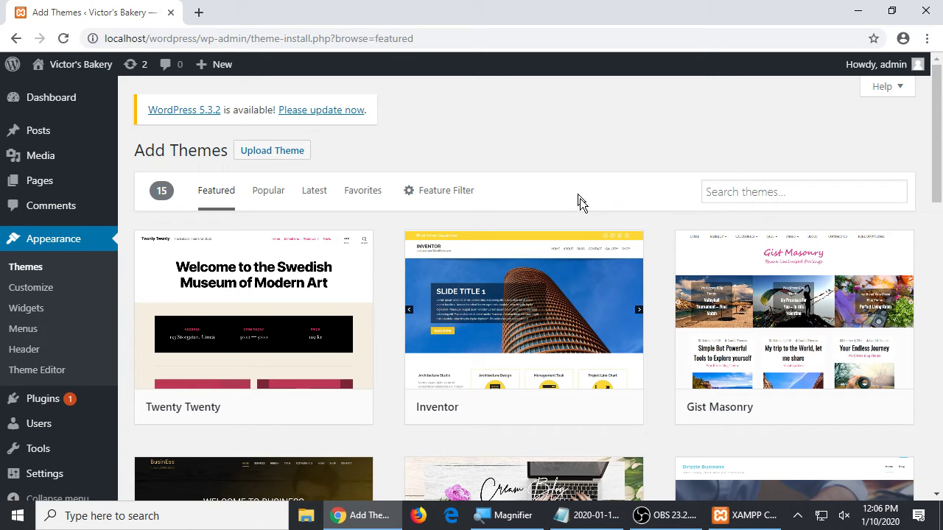
{"action": "scroll", "coordinate": [604, 229], "scroll_direction": "down", "scroll_amount": 2}
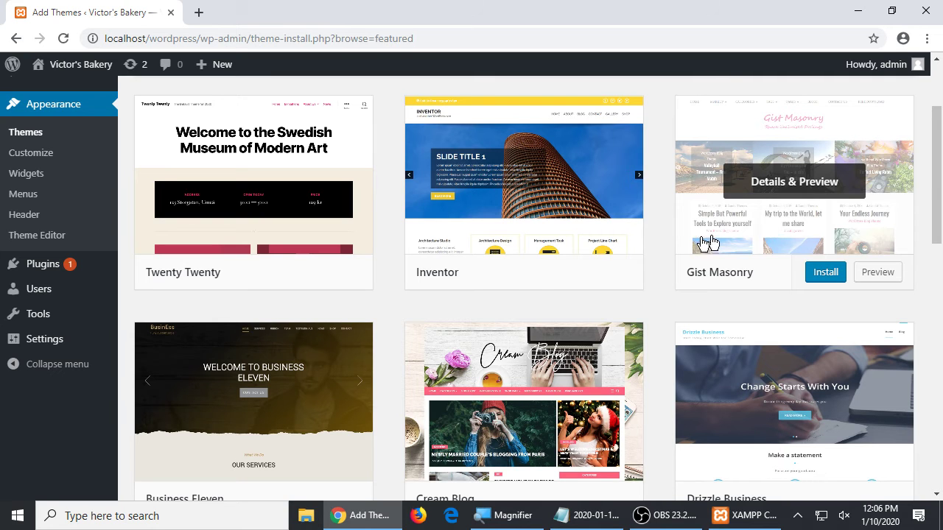
{"action": "scroll", "coordinate": [515, 258], "scroll_direction": "up", "scroll_amount": 2}
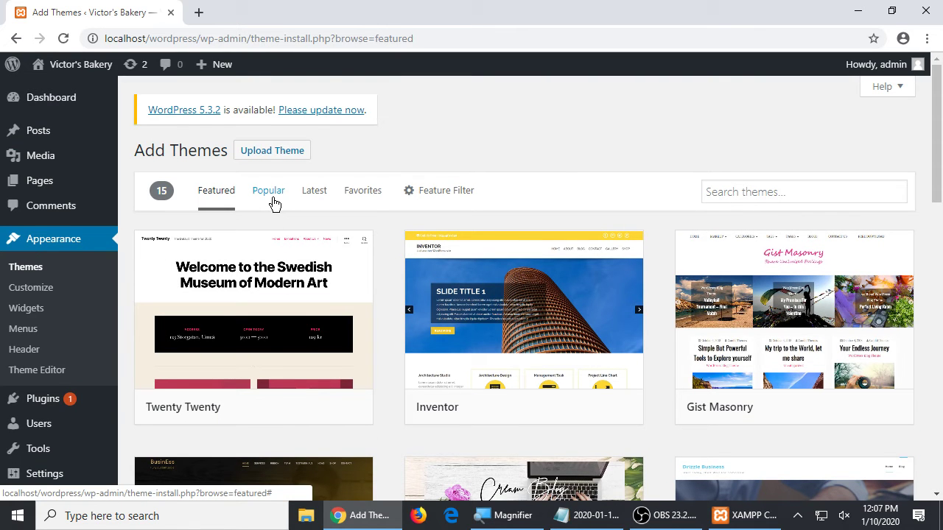
- Browse the Popular listing (4114 themes), then switch to Latest (7484 themes, starting with Grip)
{"action": "left_click", "coordinate": [268, 192]}
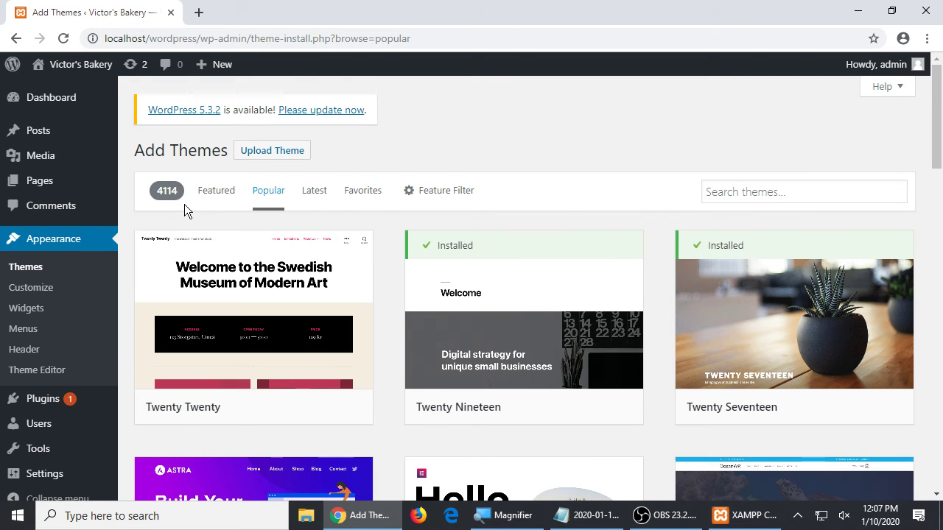
{"action": "scroll", "coordinate": [184, 205], "scroll_direction": "down", "scroll_amount": 5}
{"action": "scroll", "coordinate": [188, 208], "scroll_direction": "up", "scroll_amount": 2}
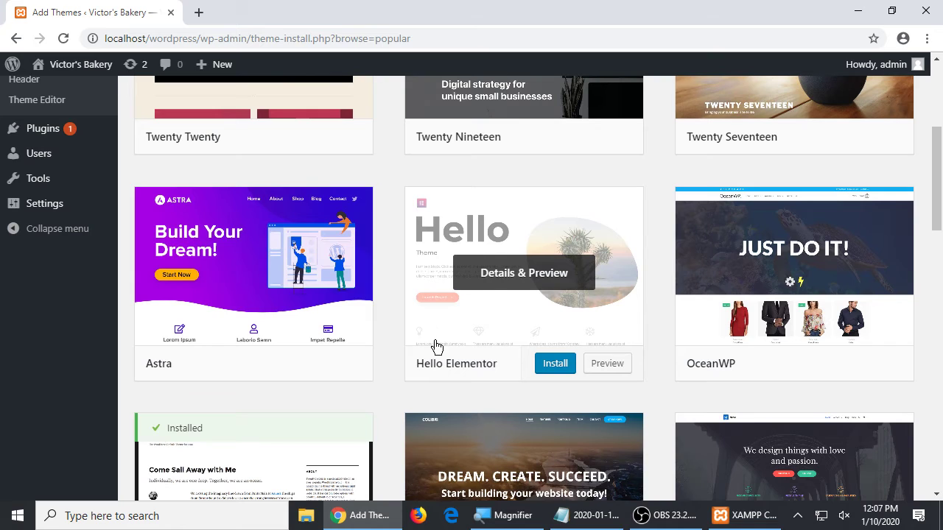
{"action": "scroll", "coordinate": [486, 276], "scroll_direction": "down", "scroll_amount": 4}
{"action": "scroll", "coordinate": [492, 270], "scroll_direction": "down", "scroll_amount": 2}
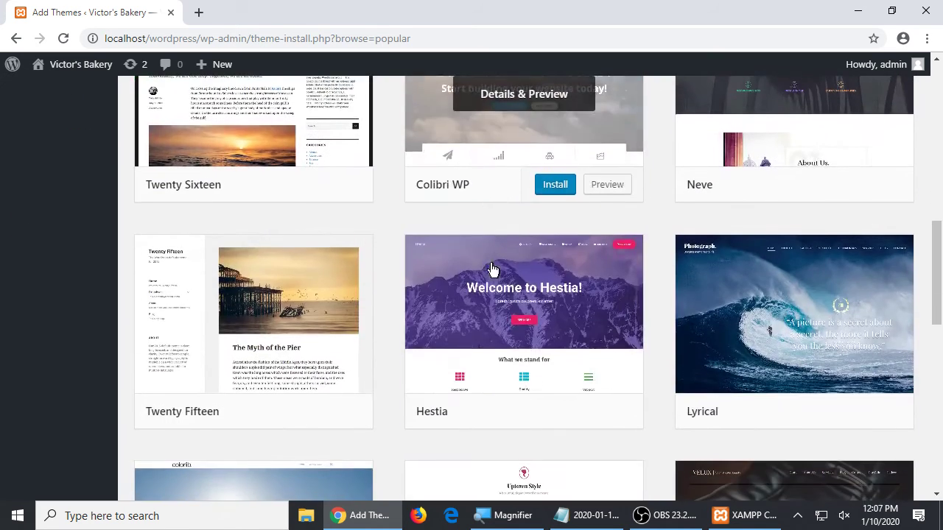
{"action": "scroll", "coordinate": [400, 267], "scroll_direction": "down", "scroll_amount": 3}
{"action": "scroll", "coordinate": [397, 266], "scroll_direction": "up", "scroll_amount": 12}
{"action": "scroll", "coordinate": [394, 262], "scroll_direction": "up", "scroll_amount": 1}
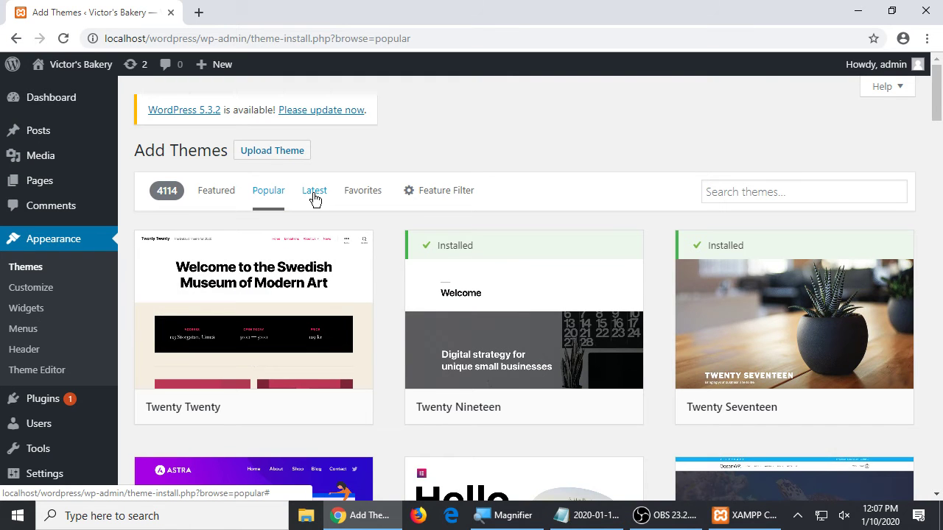
{"action": "left_click", "coordinate": [315, 193]}
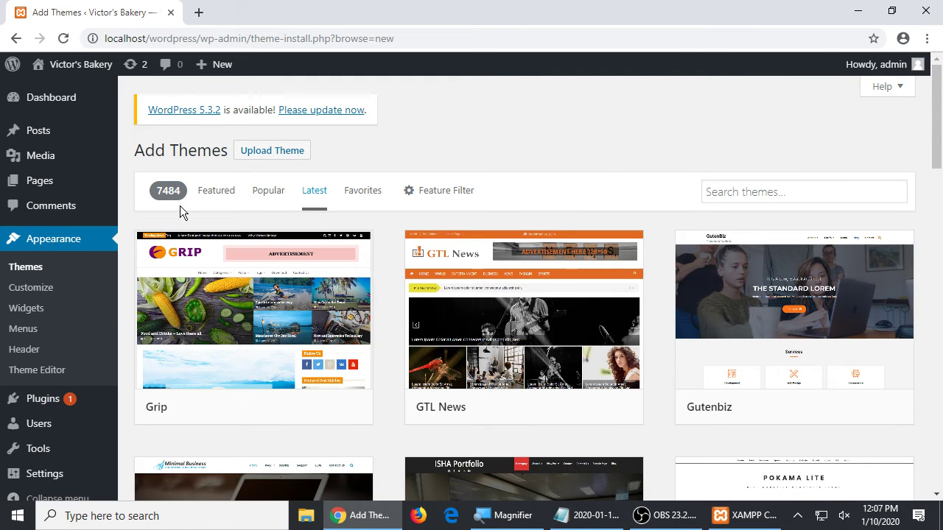
{"action": "scroll", "coordinate": [474, 263], "scroll_direction": "down", "scroll_amount": 7}
{"action": "scroll", "coordinate": [474, 263], "scroll_direction": "up", "scroll_amount": 7}
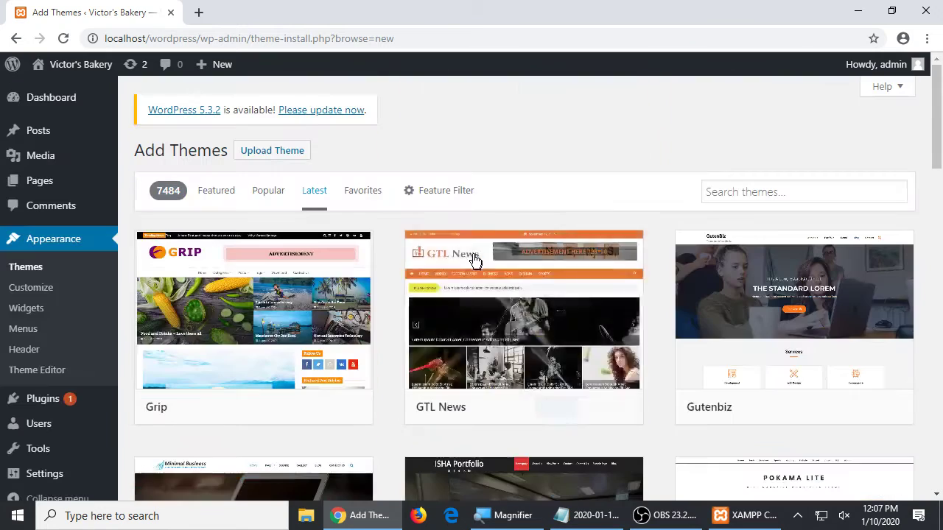
- Search the theme directory for 'restaurant' and browse the 322 matching themes
{"action": "left_click", "coordinate": [751, 194]}
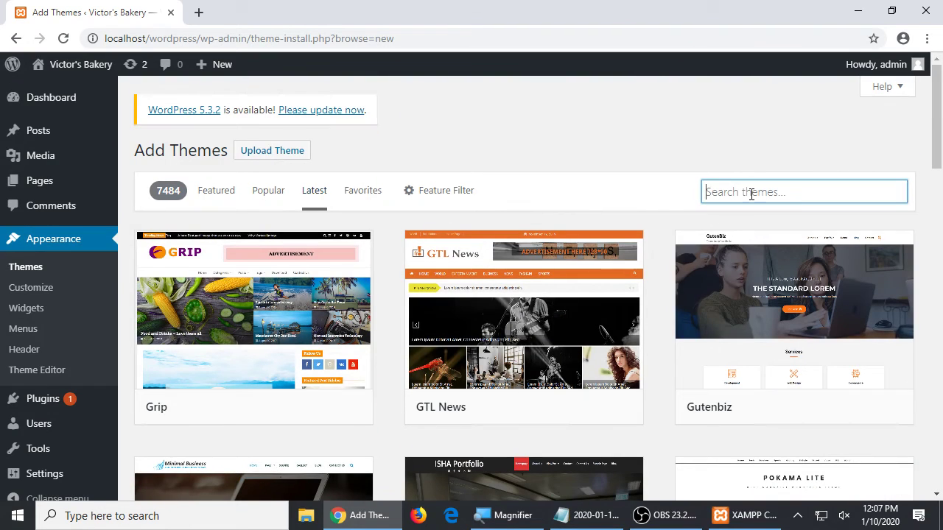
{"action": "type", "text": "restaurant"}
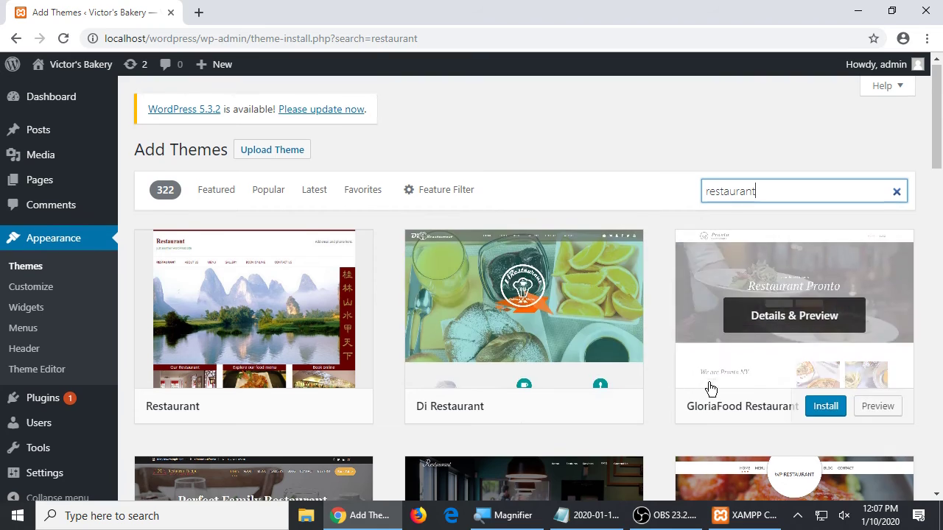
{"action": "scroll", "coordinate": [672, 413], "scroll_direction": "down", "scroll_amount": 5}
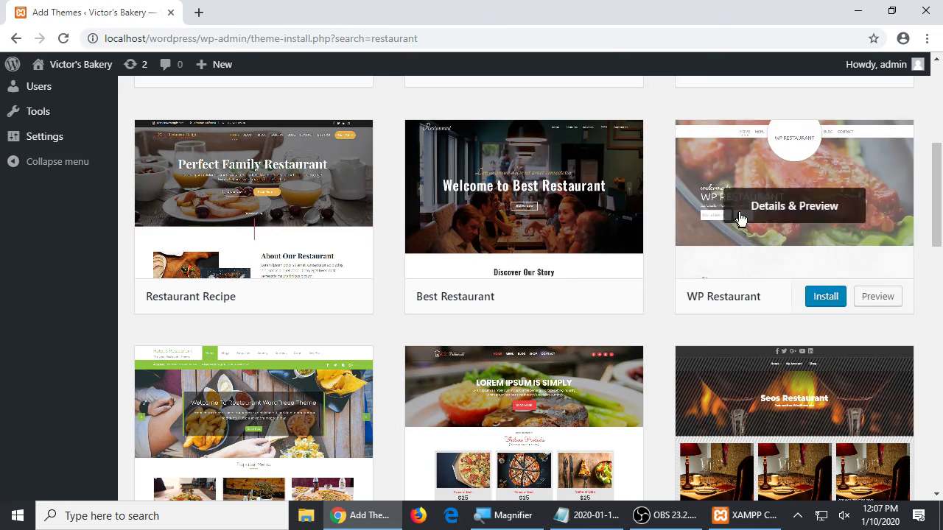
{"action": "scroll", "coordinate": [646, 327], "scroll_direction": "down", "scroll_amount": 2}
{"action": "scroll", "coordinate": [646, 321], "scroll_direction": "down", "scroll_amount": 3}
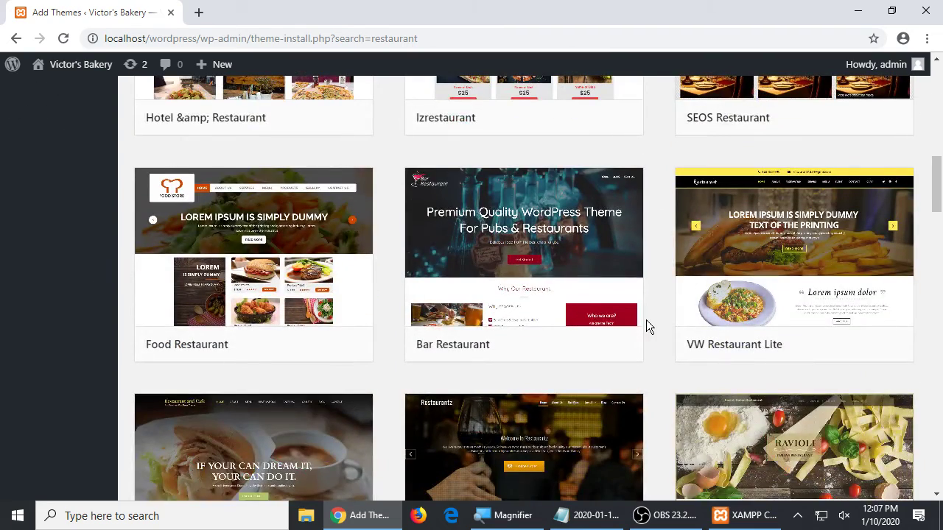
{"action": "scroll", "coordinate": [646, 324], "scroll_direction": "up", "scroll_amount": 7}
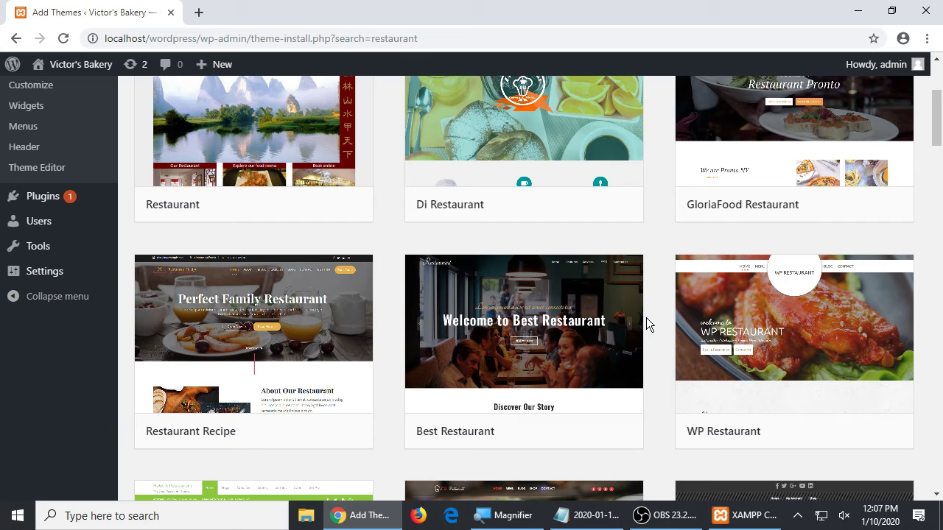
{"action": "scroll", "coordinate": [646, 317], "scroll_direction": "up", "scroll_amount": 3}
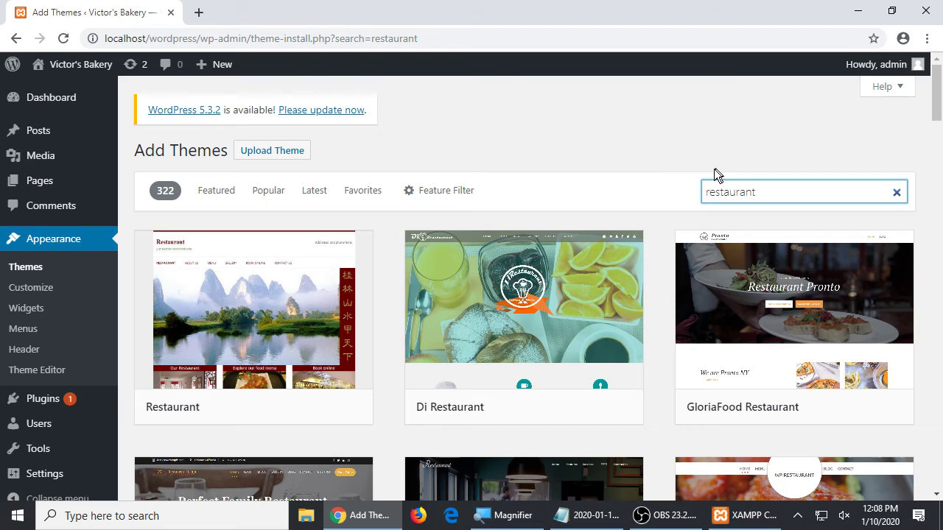
{"action": "scroll", "coordinate": [668, 170], "scroll_direction": "down", "scroll_amount": 3}
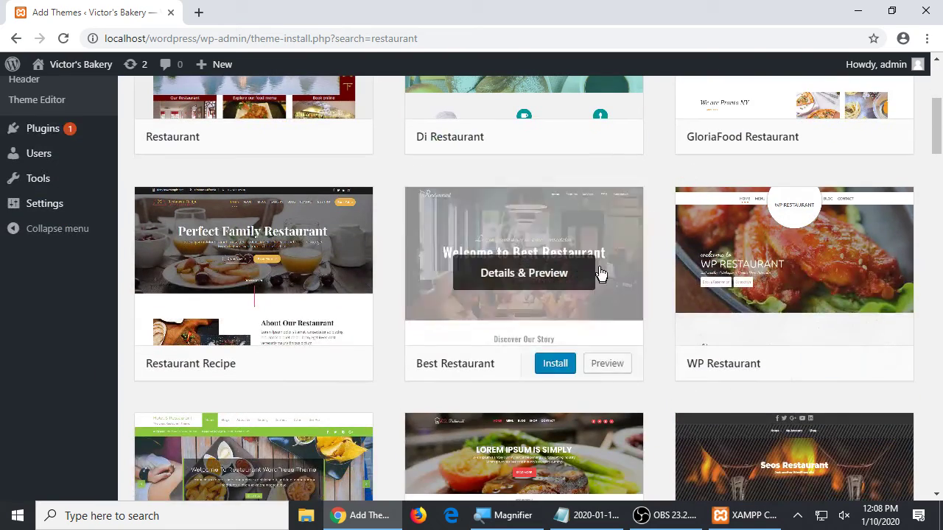
{"action": "scroll", "coordinate": [536, 298], "scroll_direction": "down", "scroll_amount": 3}
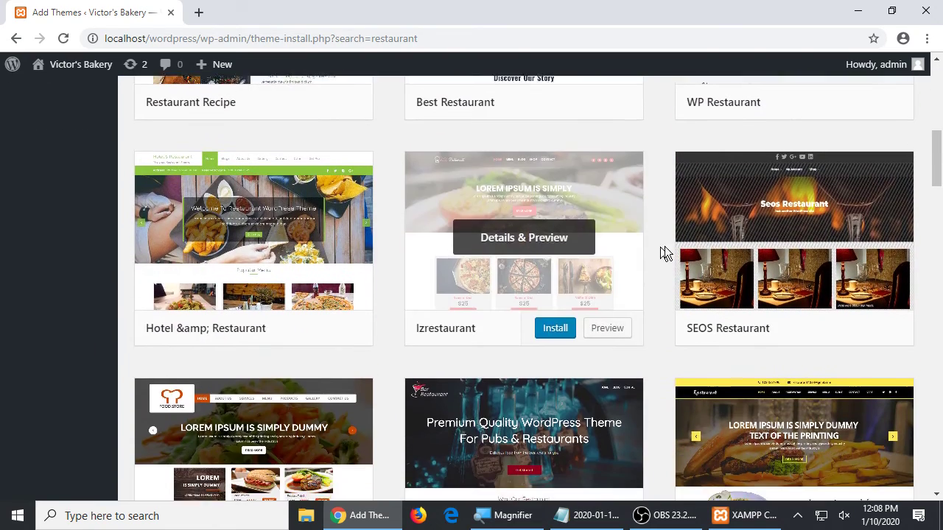
{"action": "scroll", "coordinate": [669, 245], "scroll_direction": "up", "scroll_amount": 4}
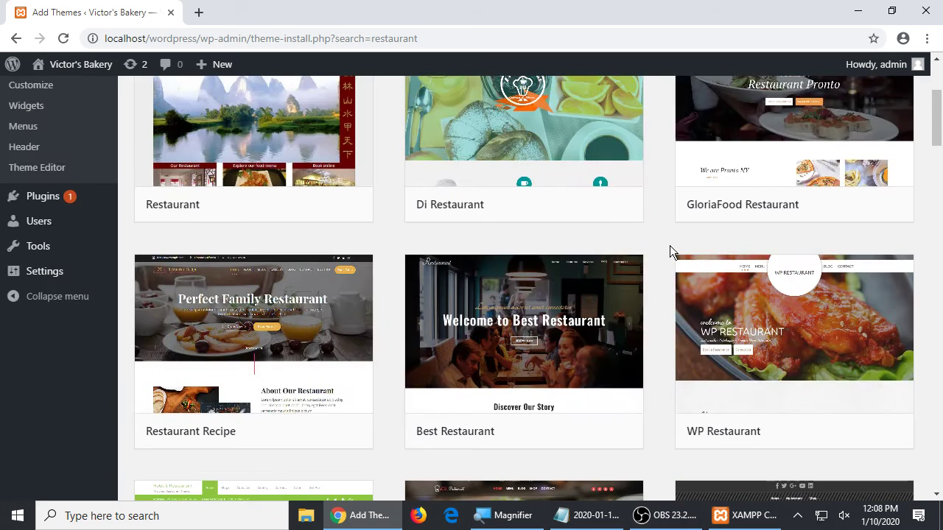
- Preview the WP Restaurant theme, then close the preview to return to the results
{"action": "mouse_move", "coordinate": [822, 406]}
{"action": "left_click", "coordinate": [878, 433]}
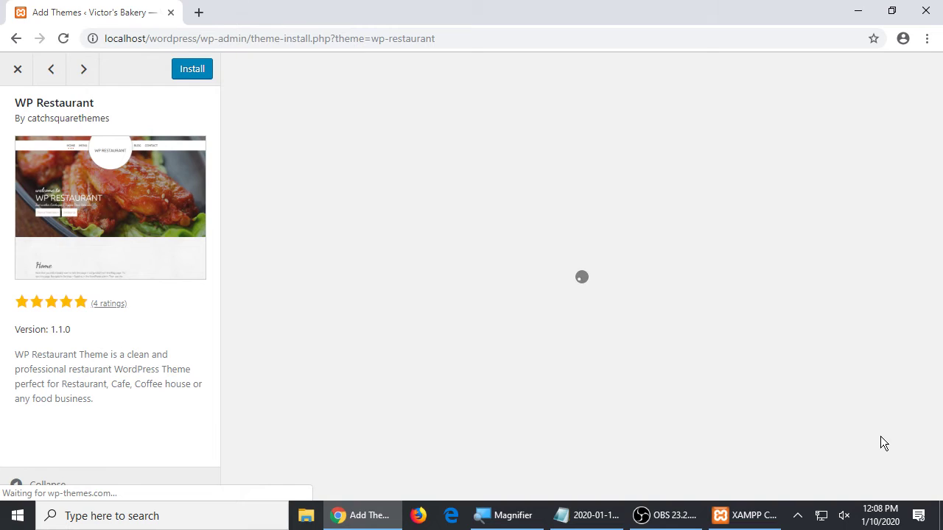
{"action": "scroll", "coordinate": [578, 313], "scroll_direction": "down", "scroll_amount": 10}
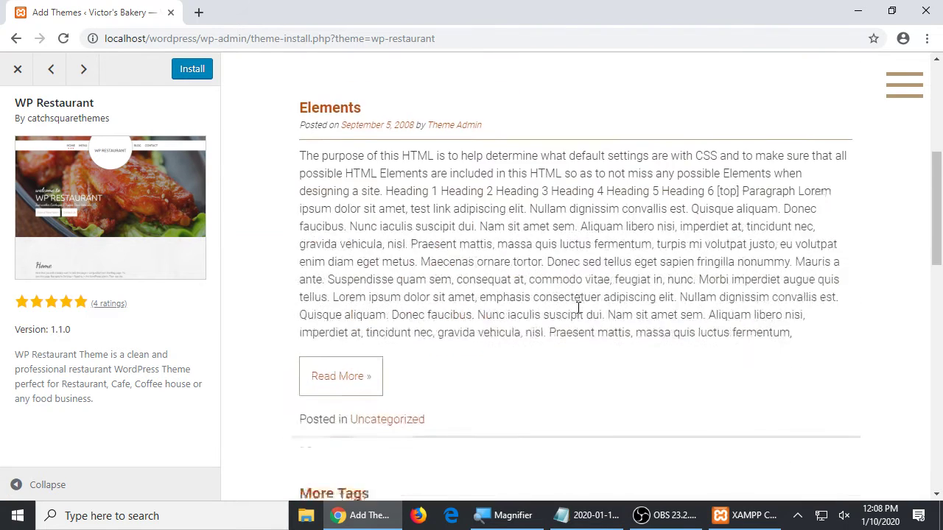
{"action": "scroll", "coordinate": [578, 313], "scroll_direction": "up", "scroll_amount": 10}
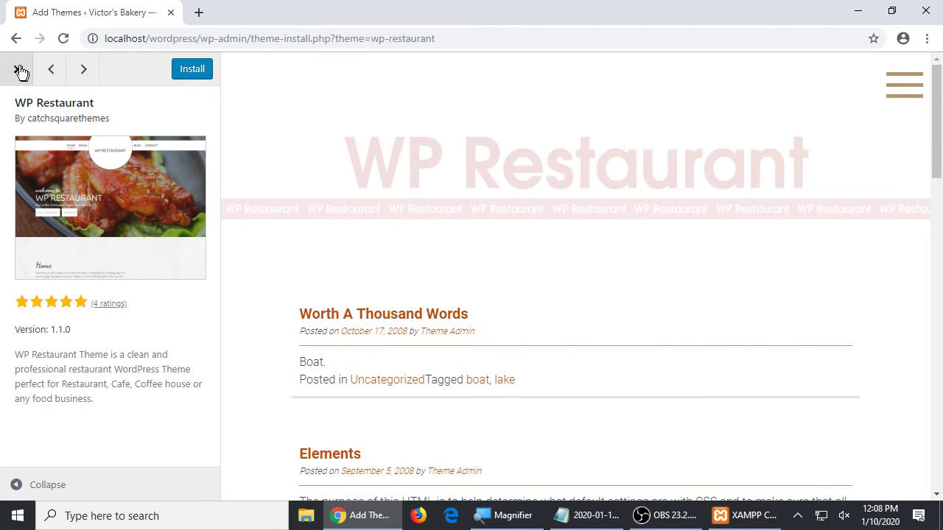
{"action": "left_click", "coordinate": [17, 69]}
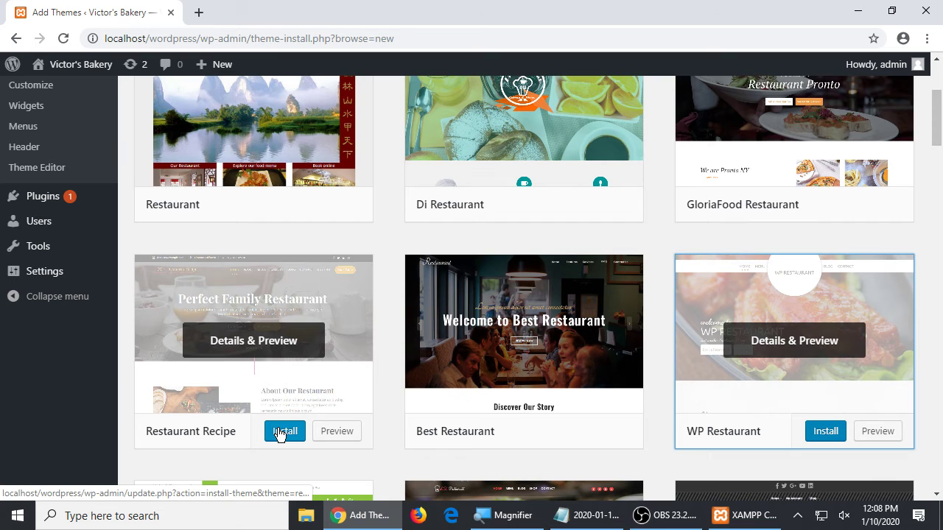
- Install the Restaurant Recipe theme and go back to the Notepad notes below Use WordPress
{"action": "left_click", "coordinate": [280, 433]}
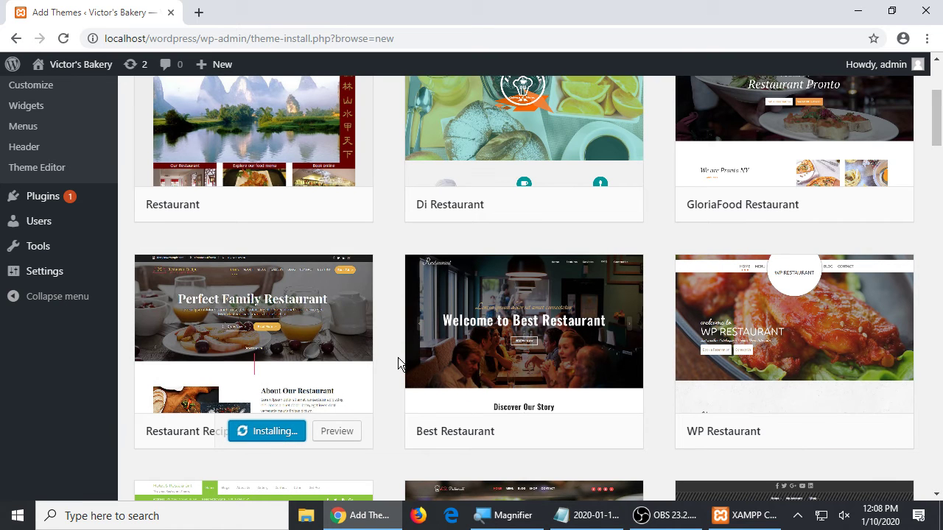
{"action": "mouse_move", "coordinate": [404, 401]}
{"action": "left_click", "coordinate": [587, 521]}
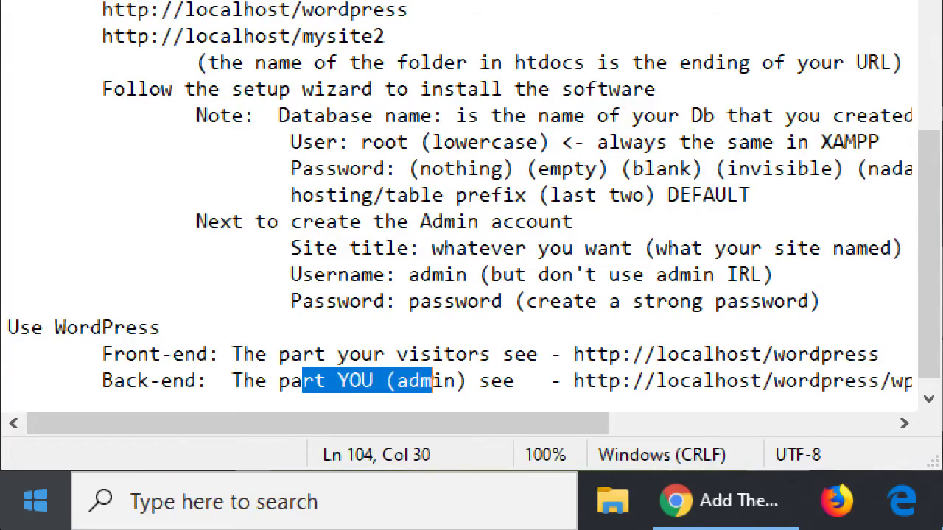
{"action": "left_click", "coordinate": [152, 425]}
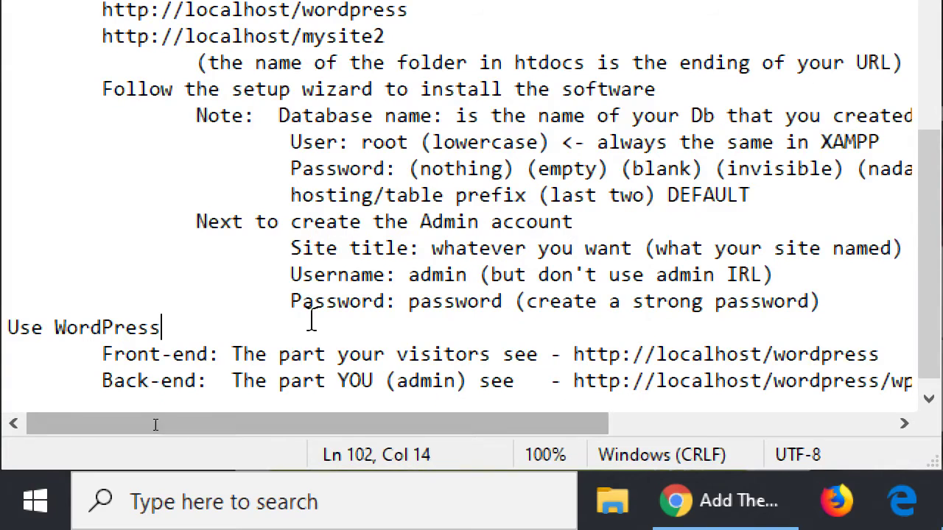
- At the end of the notes, add the line 'WordPress design is powered by Themes'
{"action": "key", "text": "ctrl+End"}
{"action": "key", "text": "Return"}
{"action": "key", "text": "Return"}
{"action": "type", "text": "WordPress design is powered by Themes"}
- Add the indented line 'Themes are custom code (often from a 3rd party) that are often'
{"action": "key", "text": "Return"}
{"action": "key", "text": "Tab"}
{"action": "type", "text": "Themes are custom come"}
{"action": "key", "text": "BackSpace"}
{"action": "key", "text": "BackSpace"}
{"action": "type", "text": "de (often from a rd"}
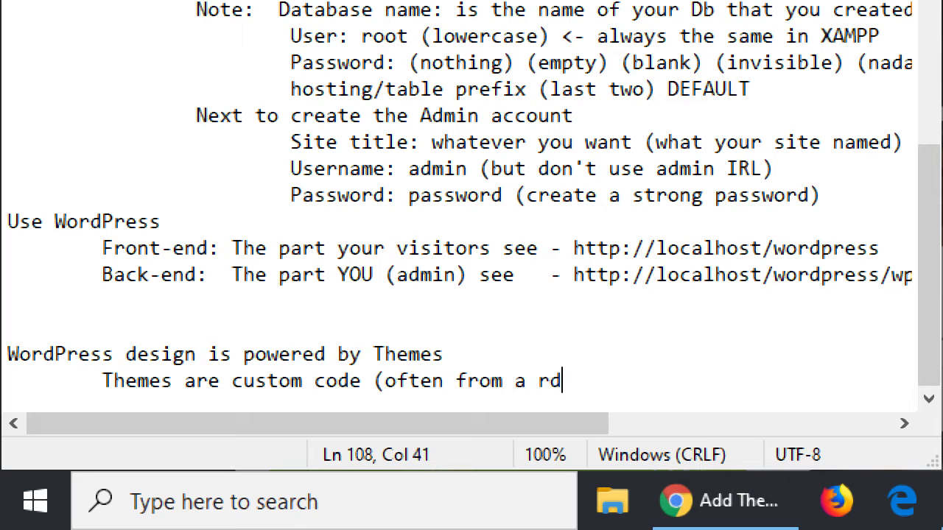
{"action": "key", "text": "BackSpace"}
{"action": "key", "text": "BackSpace"}
{"action": "type", "text": "4e"}
{"action": "key", "text": "BackSpace"}
{"action": "key", "text": "BackSpace"}
{"action": "type", "text": "3rd party)"}
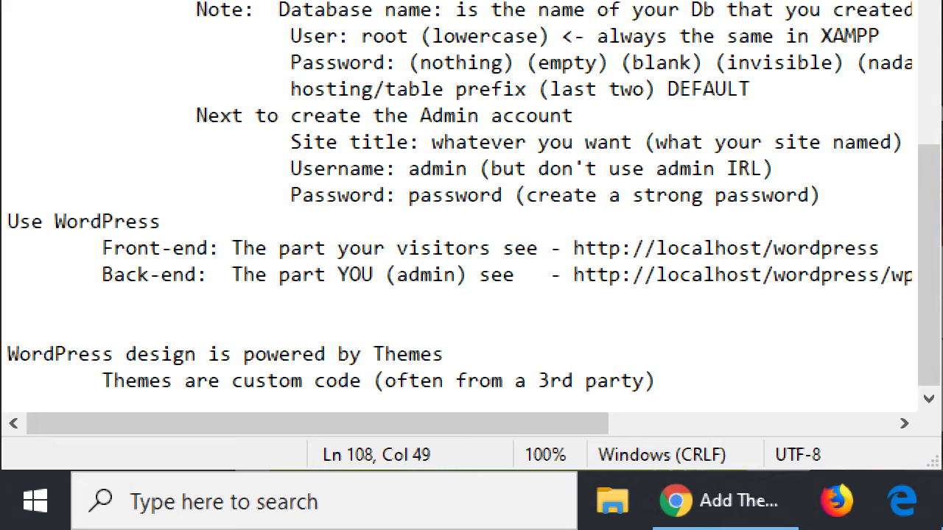
{"action": "type", "text": " that "}
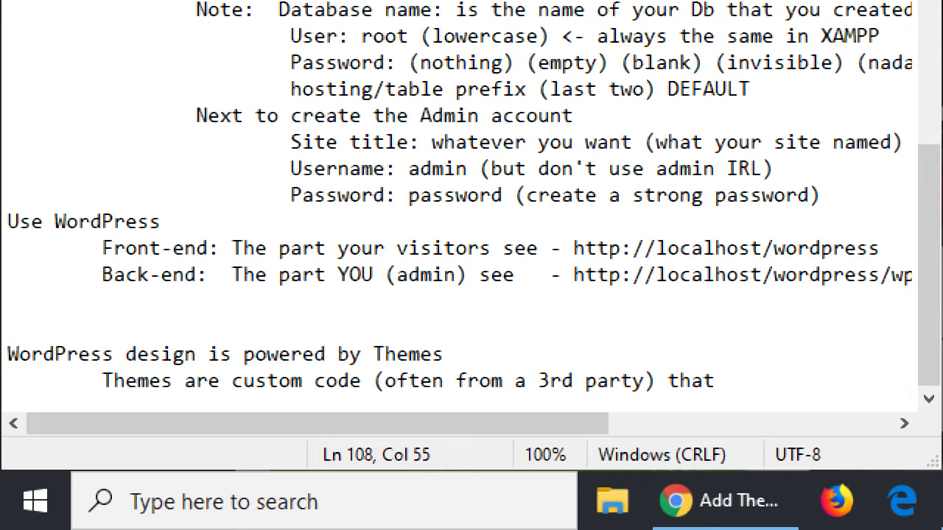
{"action": "type", "text": "are often"}
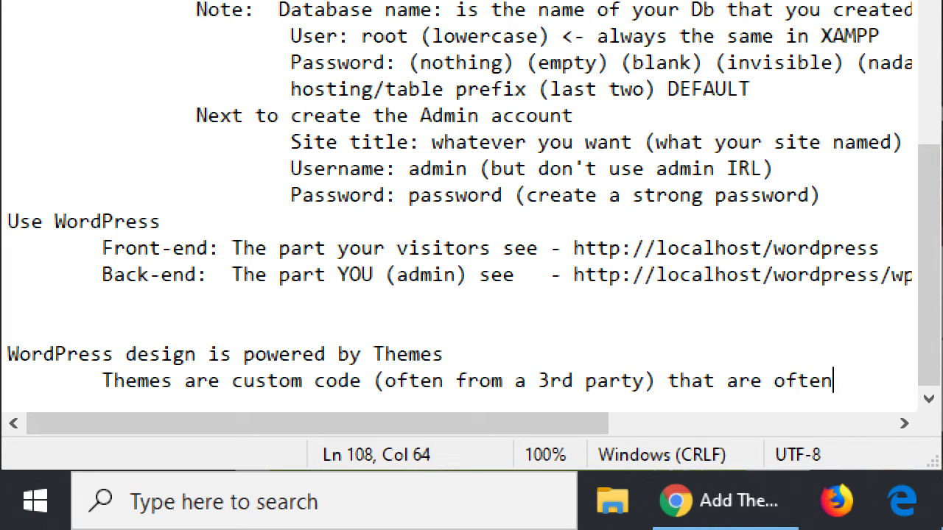
- Add a deeper-indented line 'Freemium (you get a lot of free features, you might pay for more)'
{"action": "key", "text": "Return"}
{"action": "key", "text": "Tab"}
{"action": "key", "text": "Tab"}
{"action": "type", "text": "Freemi"}
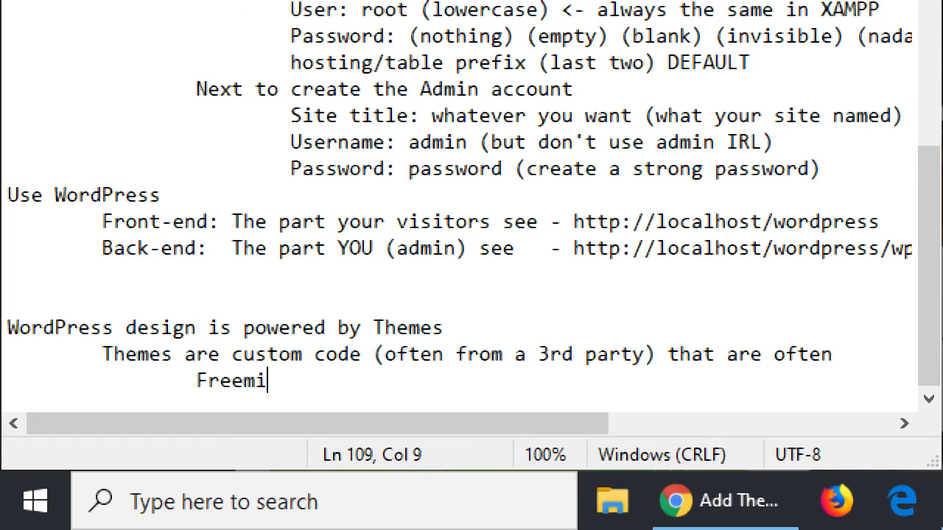
{"action": "type", "text": "um (you get a "}
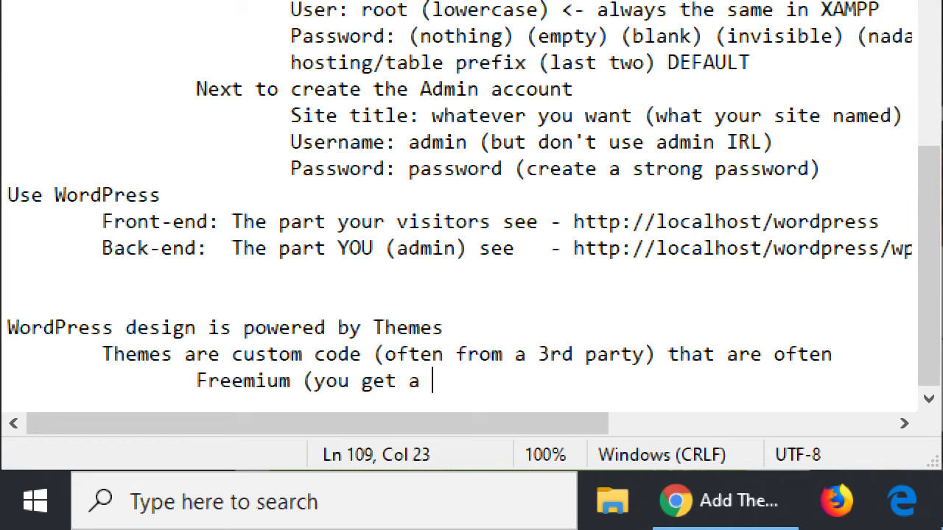
{"action": "type", "text": "lot of fre"}
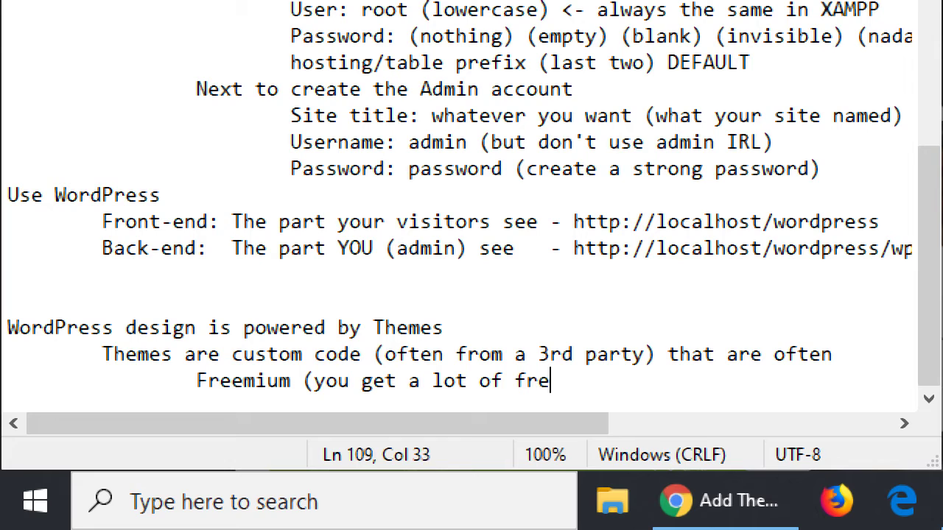
{"action": "type", "text": "e features"}
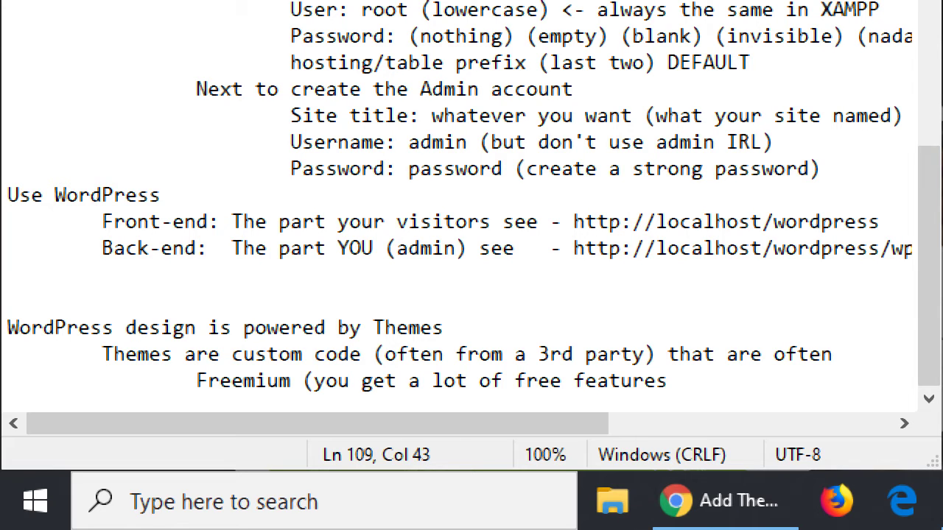
{"action": "type", "text": ", you migh"}
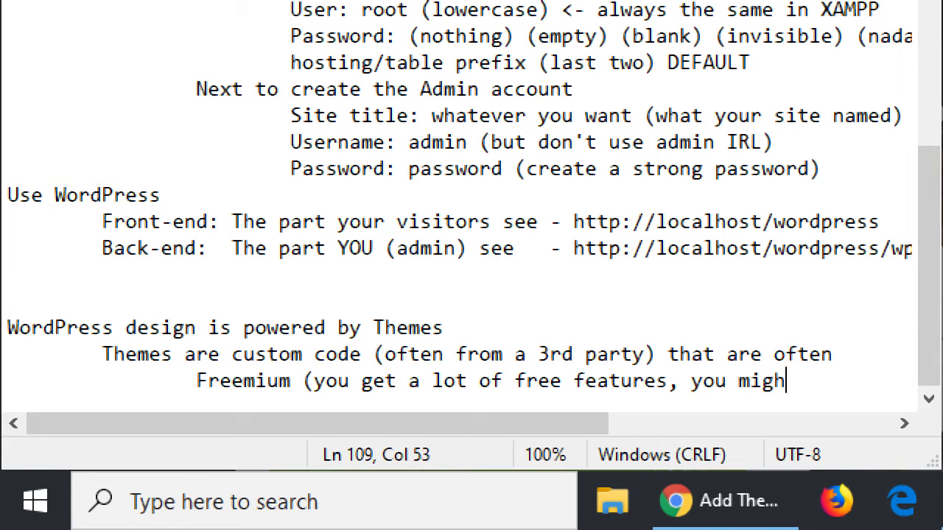
{"action": "type", "text": "t pay for more)"}
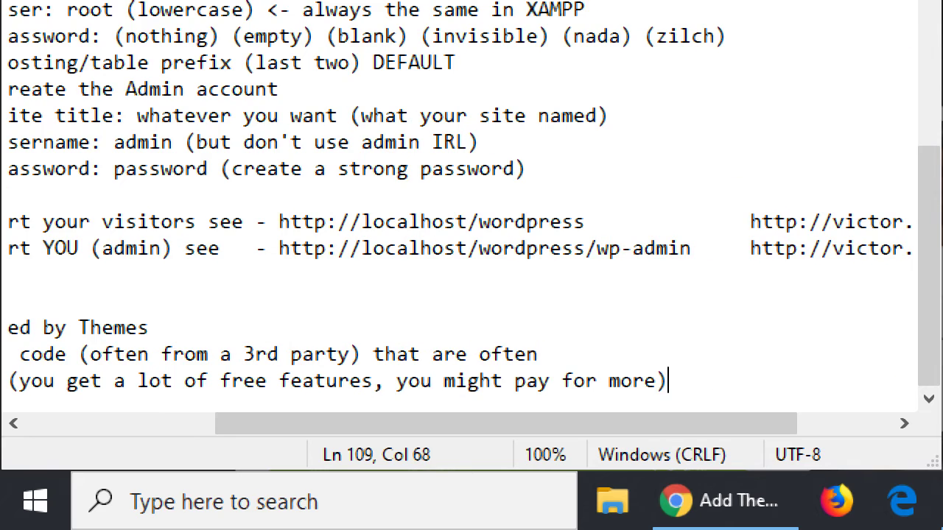
{"action": "key", "text": "Return"}
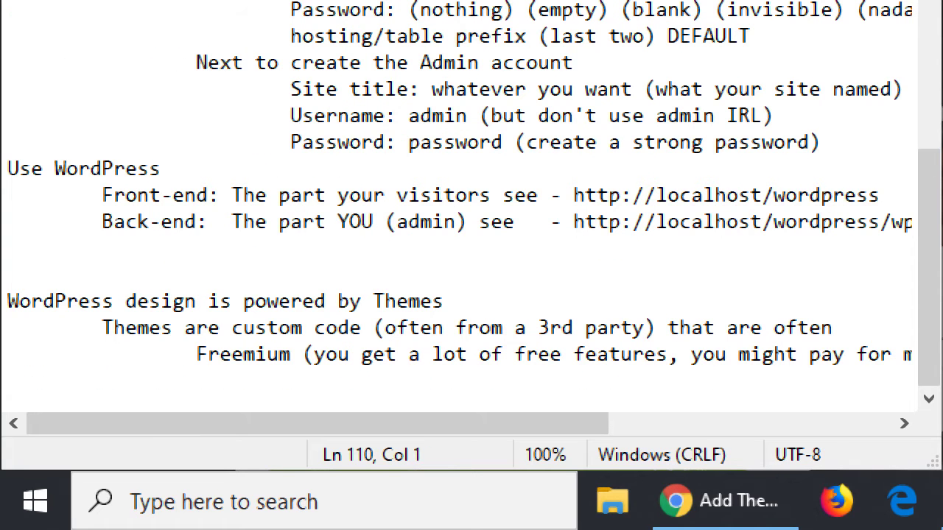
- Add indented notes: 'You can try out hundreds of themes for free, and have one active at a time. And customizable.'
{"action": "key", "text": "Tab"}
{"action": "type", "text": "q"}
{"action": "key", "text": "BackSpace"}
{"action": "type", "text": "You can tryout"}
{"action": "key", "text": "BackSpace"}
{"action": "key", "text": "BackSpace"}
{"action": "key", "text": "BackSpace"}
{"action": "type", "text": "out hundreds"}
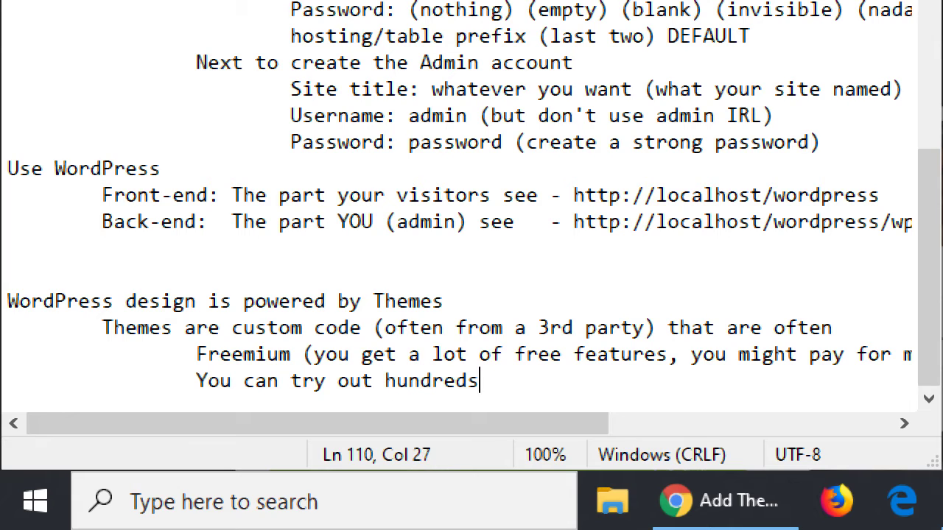
{"action": "type", "text": " of themes for f"}
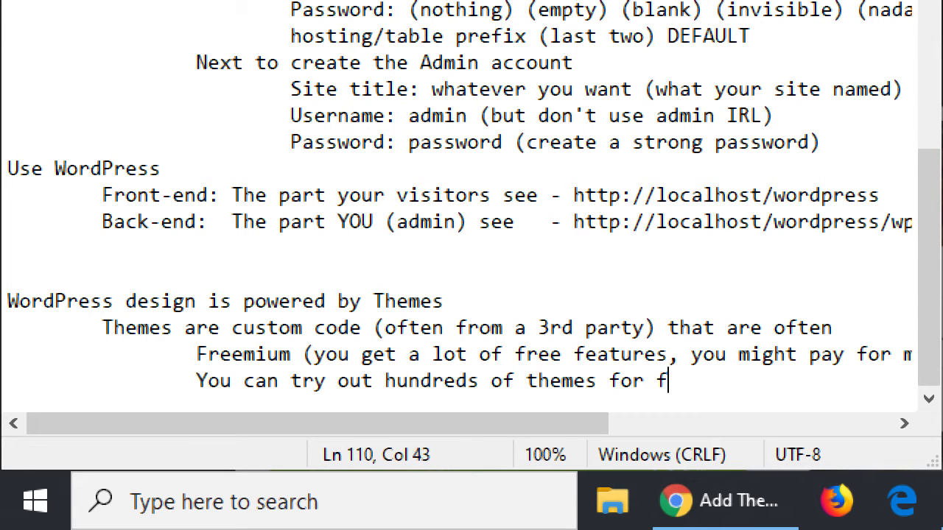
{"action": "type", "text": "ree, and have one"}
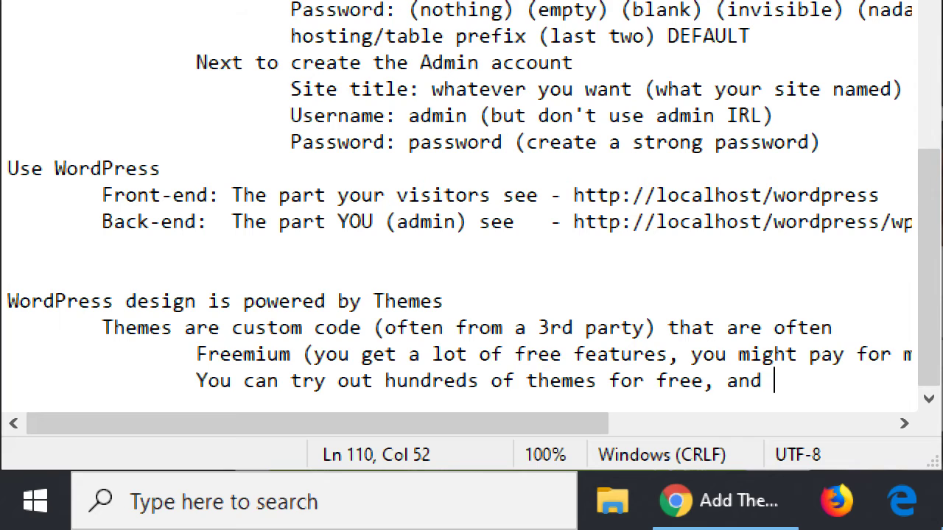
{"action": "key", "text": "Return"}
{"action": "key", "text": "Tab"}
{"action": "key", "text": "Tab"}
{"action": "type", "text": "a"}
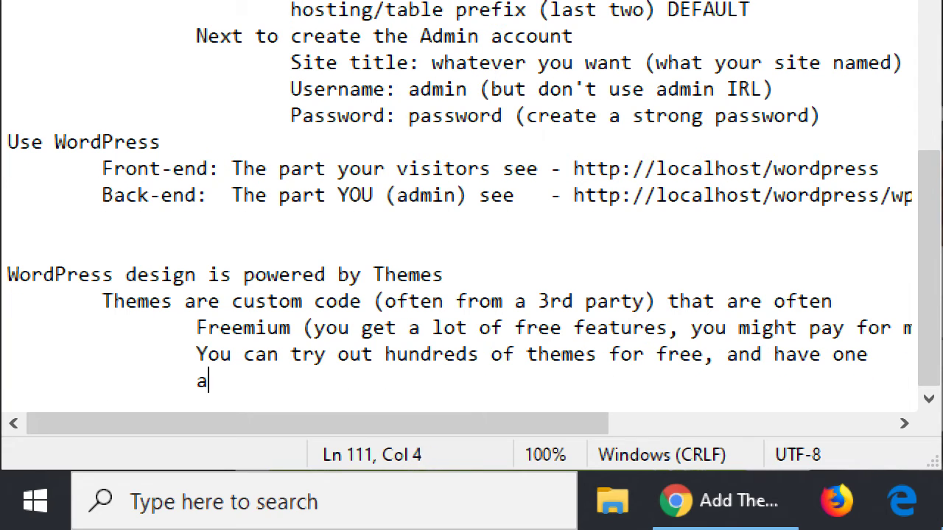
{"action": "type", "text": "ctive at a "}
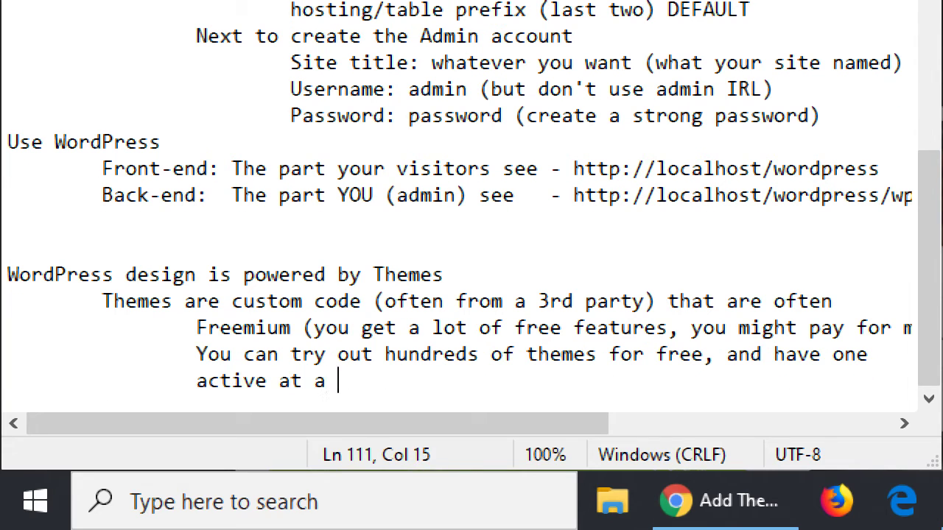
{"action": "type", "text": "time. And "}
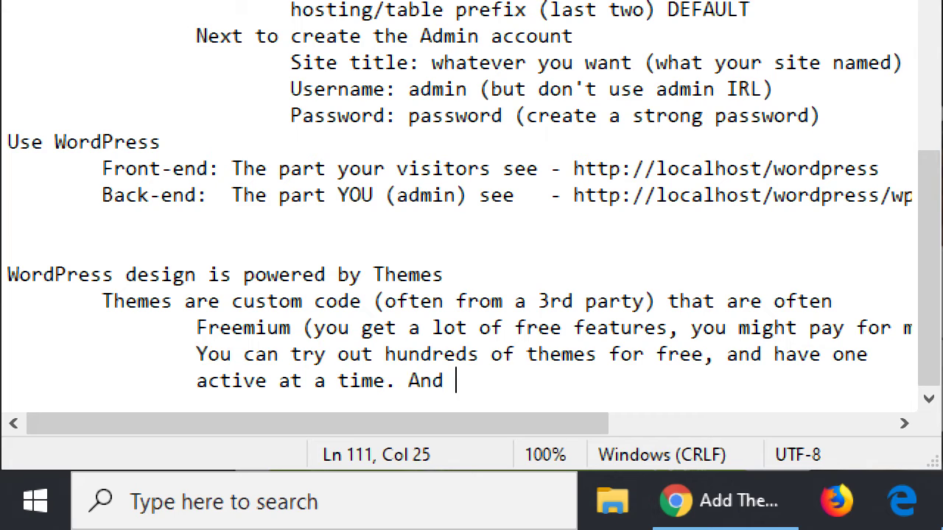
{"action": "type", "text": "customizable."}
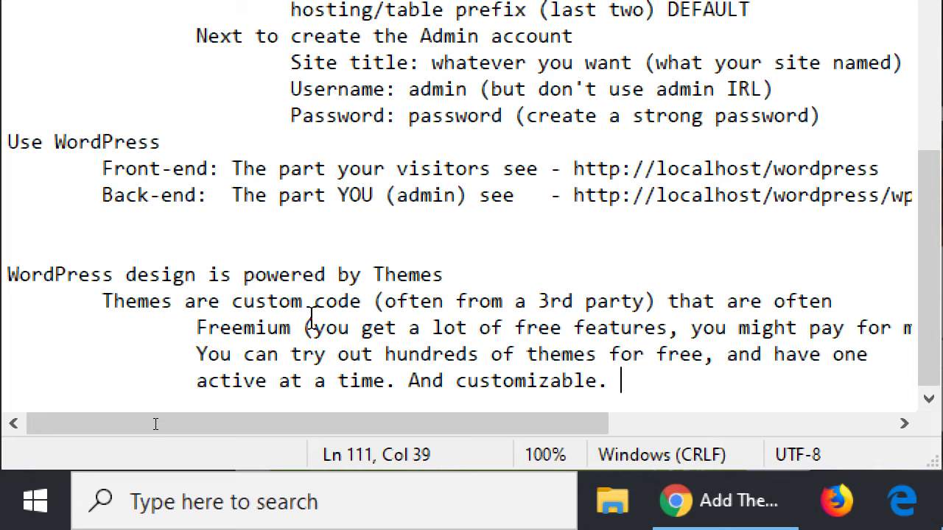
- Begin a new indented line reading 'Dashboard > Appearance > Themes'
{"action": "key", "text": "Return"}
{"action": "key", "text": "Tab"}
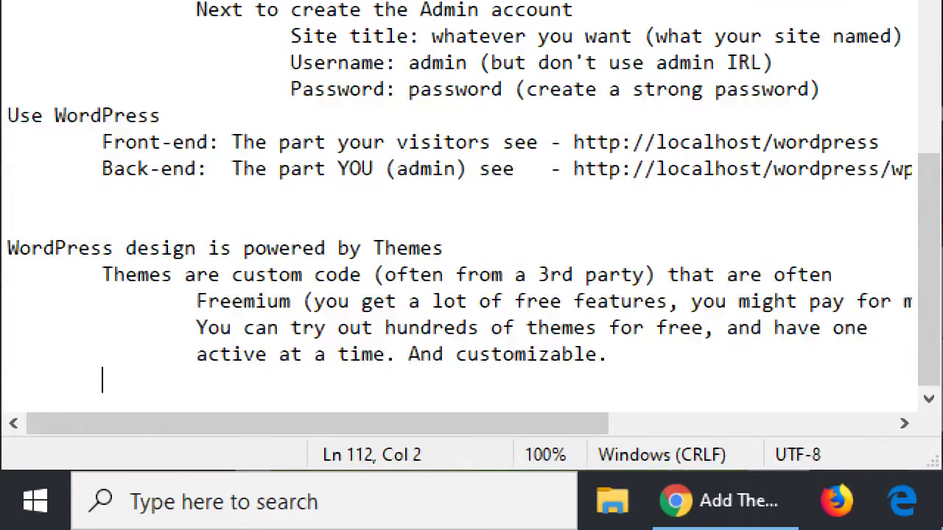
{"action": "type", "text": "Dashboard"}
{"action": "type", "text": " > Appear"}
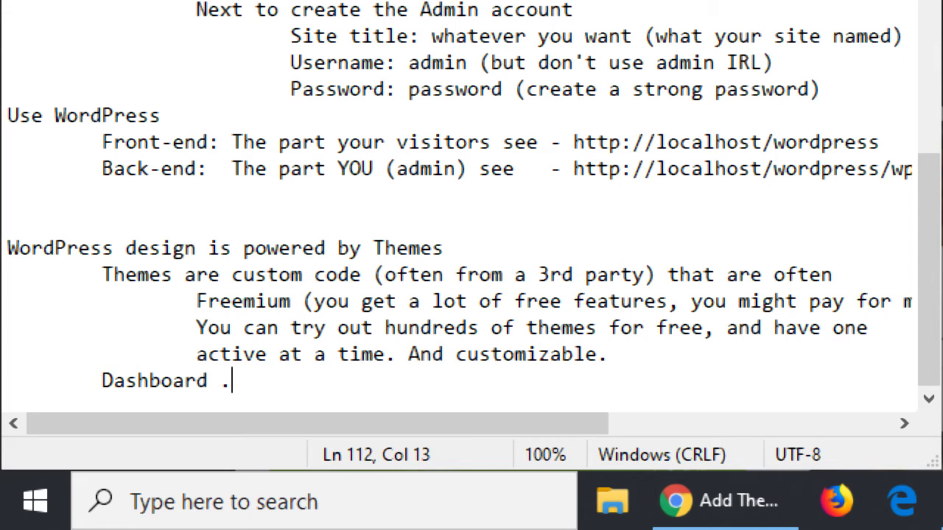
{"action": "type", "text": "ance > Themes"}
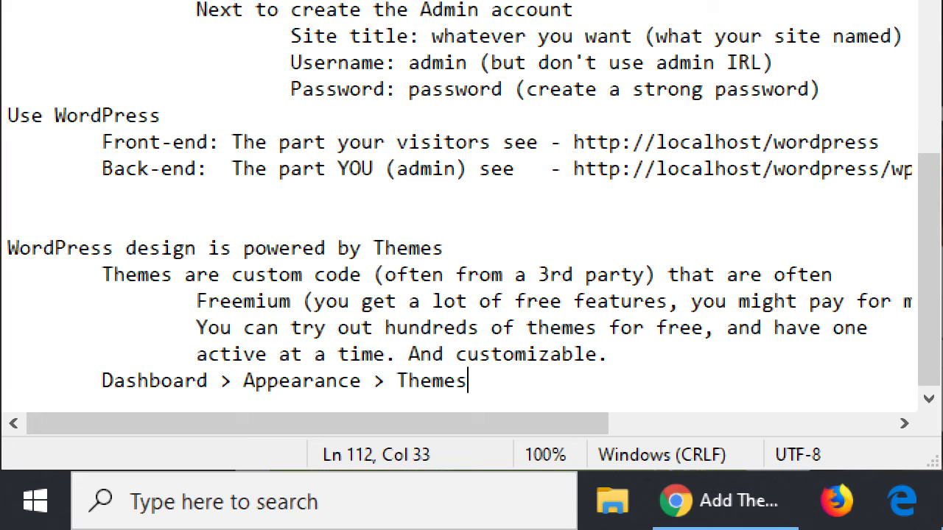
- Add the indented line 'Click Install. Click Activate' below the Themes path, then return to WordPress
{"action": "key", "text": "Return"}
{"action": "key", "text": "Tab"}
{"action": "type", "text": "Click Inst"}
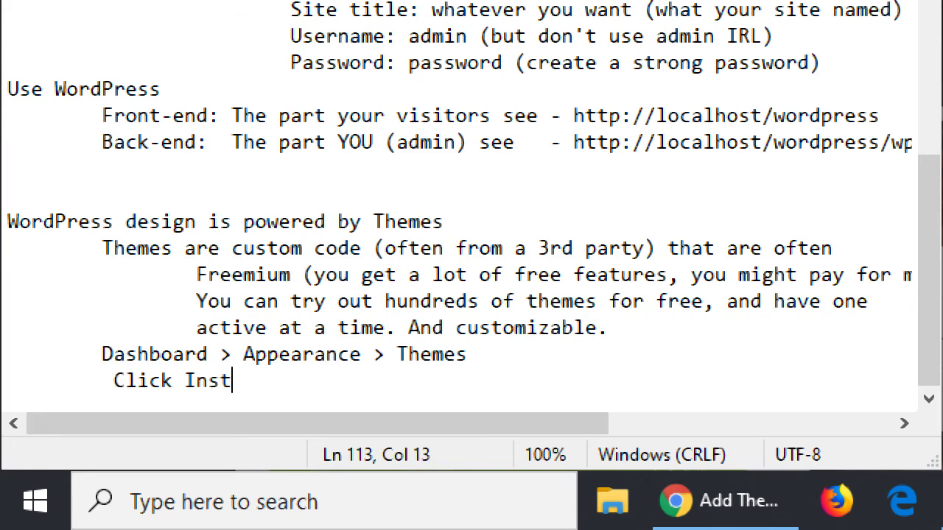
{"action": "type", "text": "all. Click Activate"}
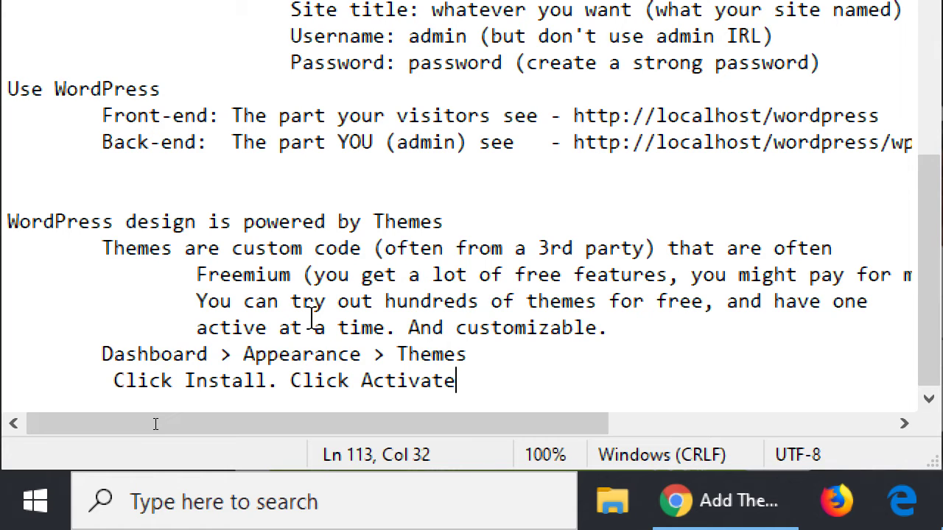
{"action": "key", "text": "ctrl+shift+Left"}
{"action": "key", "text": "ctrl+shift+Left"}
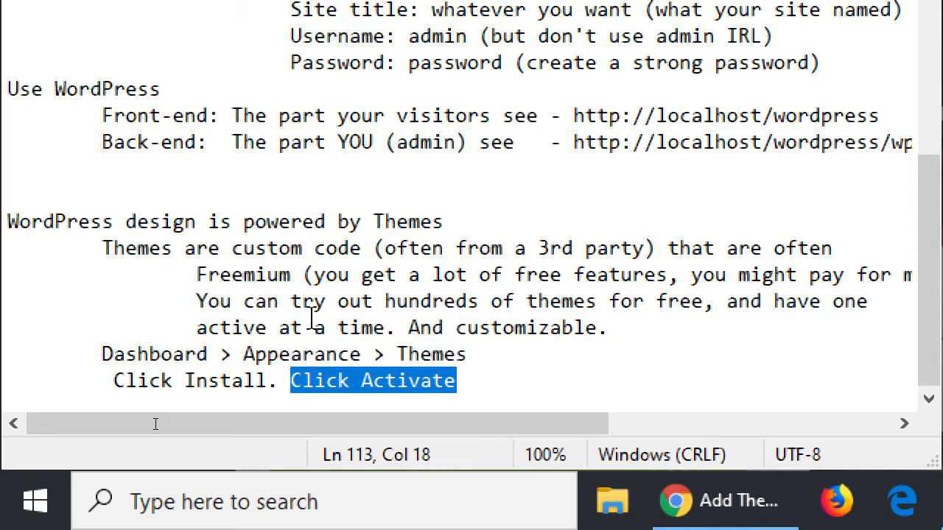
{"action": "key", "text": "Right"}
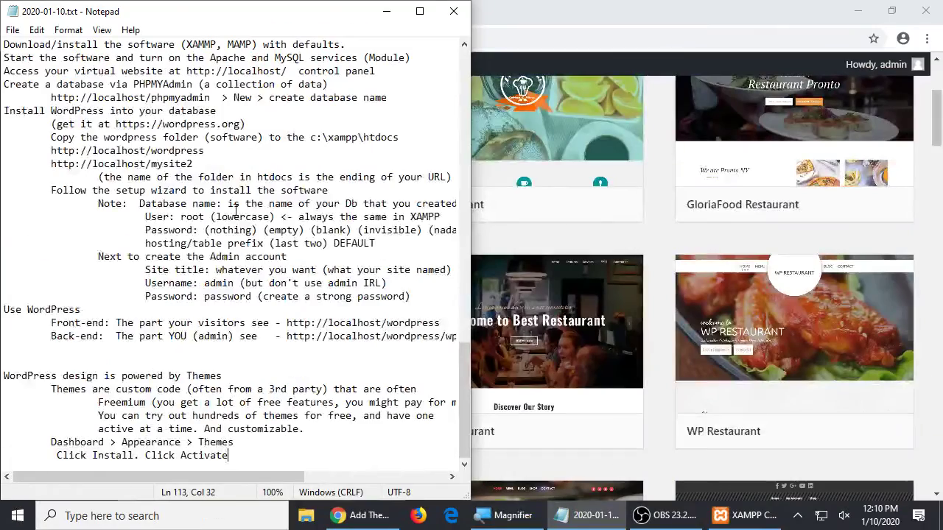
{"action": "left_click", "coordinate": [609, 8]}
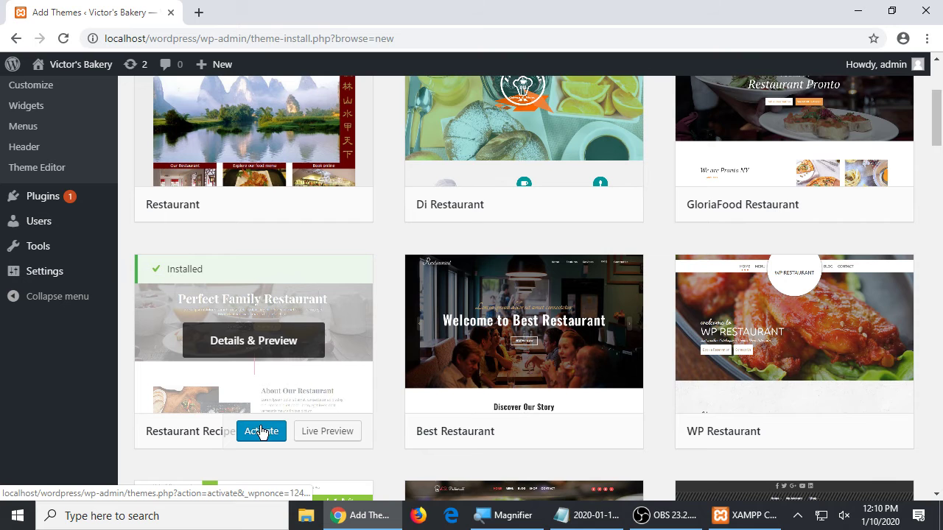
- Activate Restaurant Recipe and visit the Victor's Bakery front page
{"action": "left_click", "coordinate": [261, 433]}
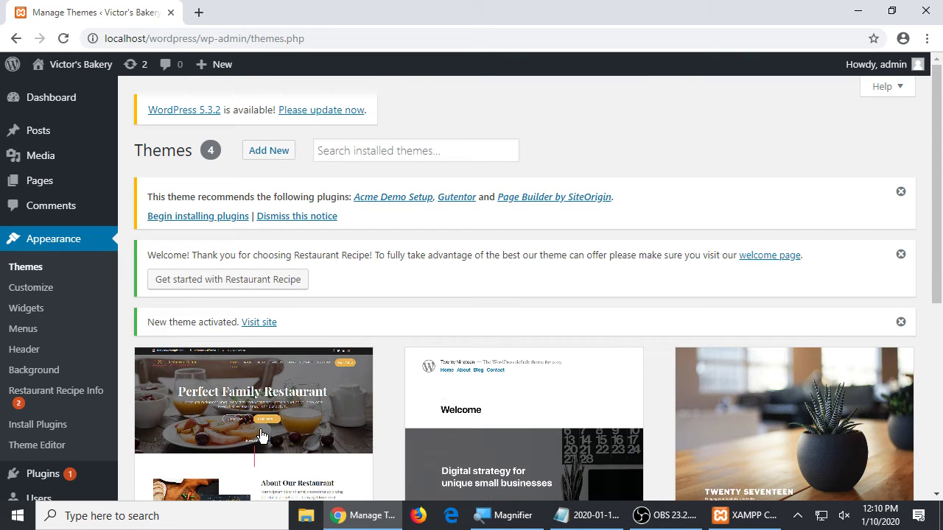
{"action": "left_click", "coordinate": [44, 65]}
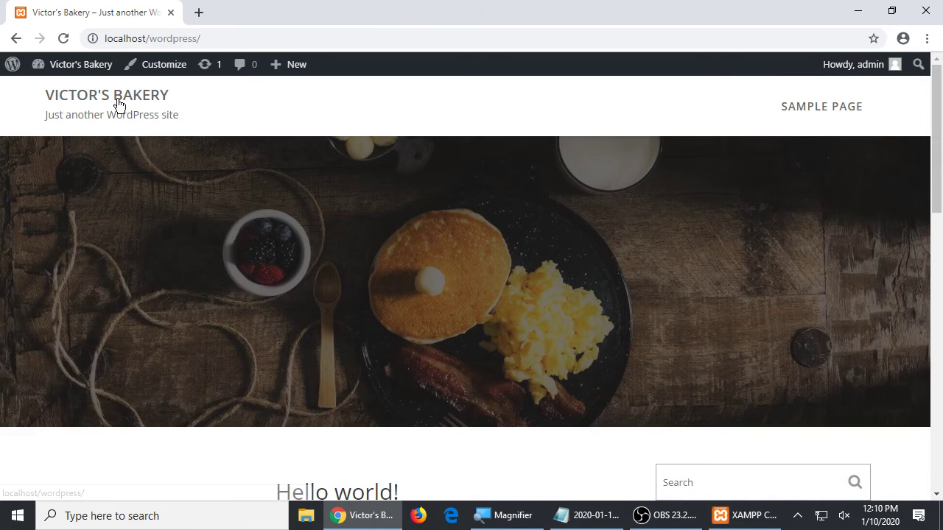
- Scroll through the Restaurant Recipe-styled home page down to the Acme Themes footer credit
{"action": "scroll", "coordinate": [357, 265], "scroll_direction": "down", "scroll_amount": 2}
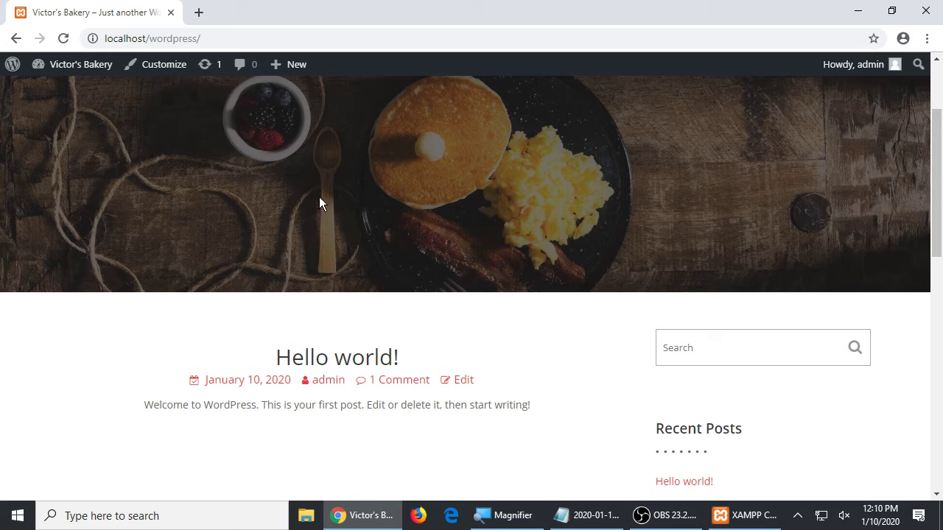
{"action": "scroll", "coordinate": [324, 203], "scroll_direction": "up", "scroll_amount": 2}
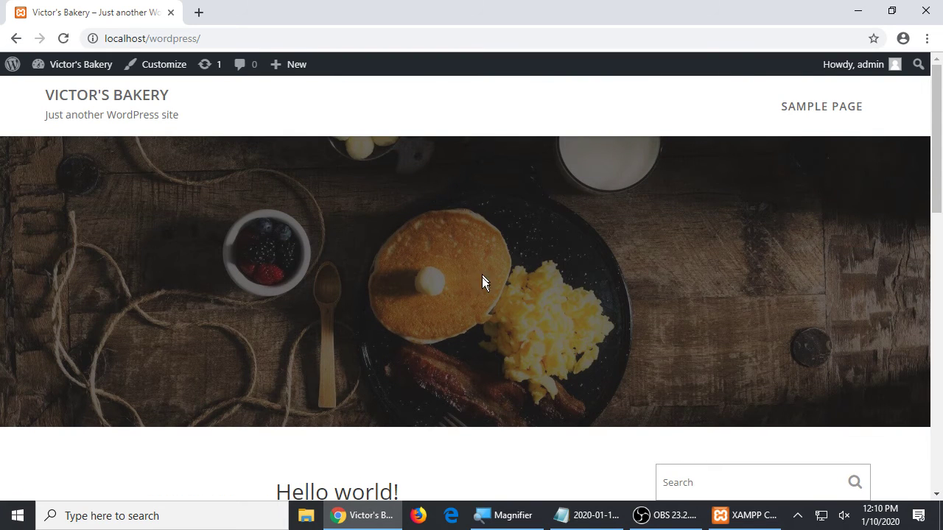
{"action": "scroll", "coordinate": [447, 302], "scroll_direction": "down", "scroll_amount": 2}
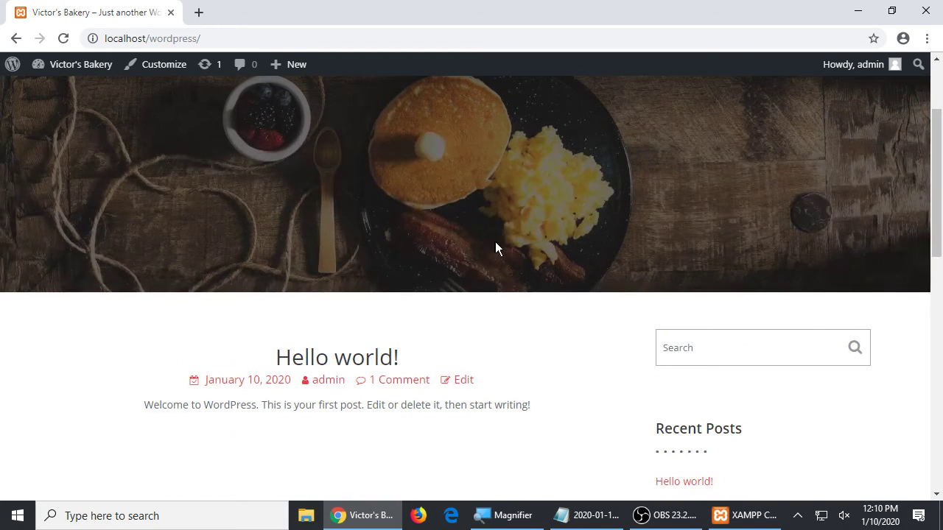
{"action": "scroll", "coordinate": [485, 234], "scroll_direction": "down", "scroll_amount": 4}
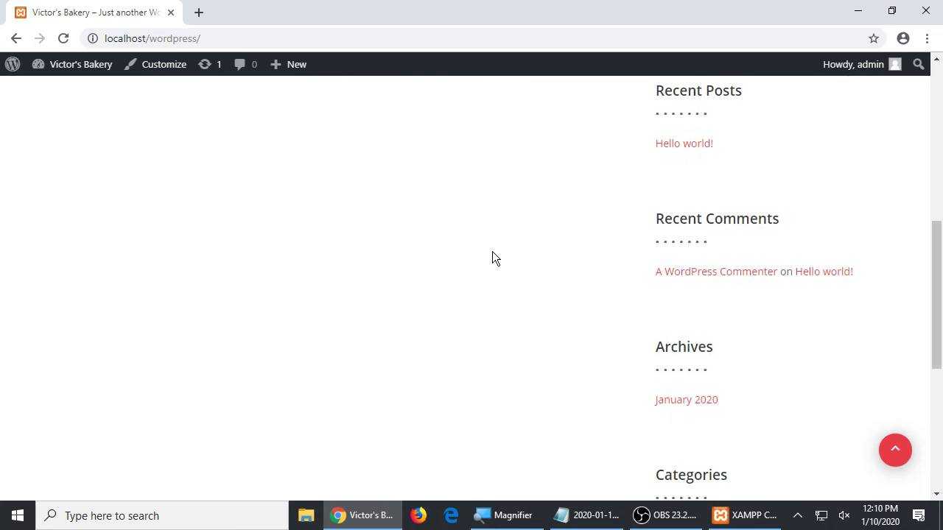
{"action": "scroll", "coordinate": [492, 251], "scroll_direction": "down", "scroll_amount": 5}
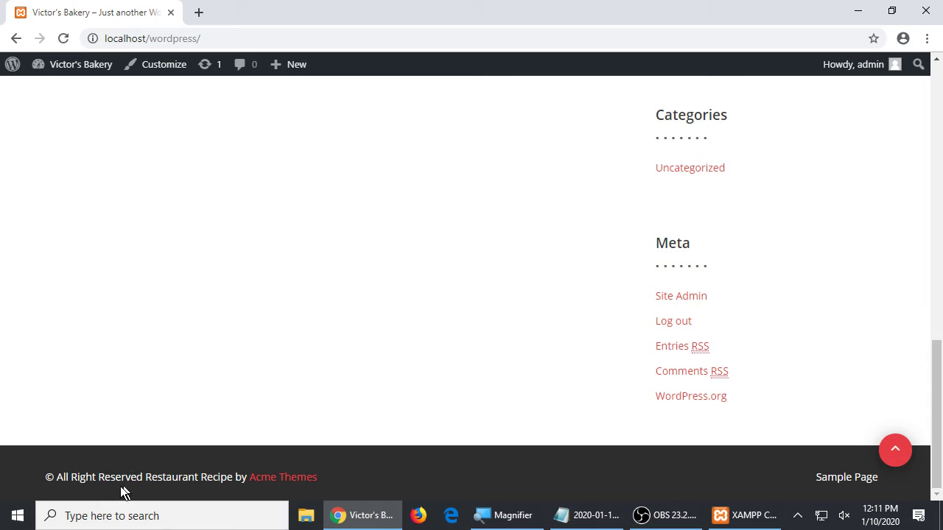
{"action": "left_click_drag", "start_coordinate": [93, 477], "coordinate": [145, 477]}
{"action": "scroll", "coordinate": [428, 458], "scroll_direction": "up", "scroll_amount": 9}
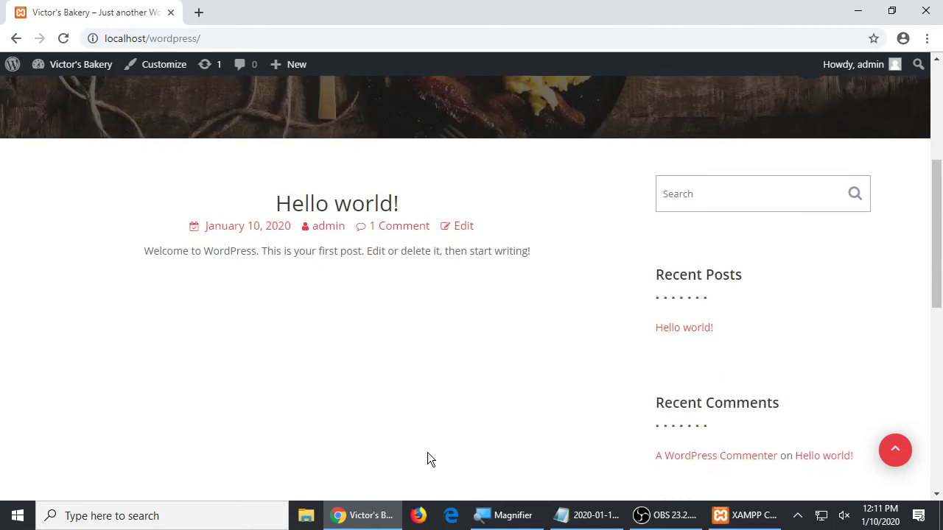
- Open the Customizer and scroll through Restaurant Recipe's settings sections in the side panel
{"action": "left_click", "coordinate": [166, 66]}
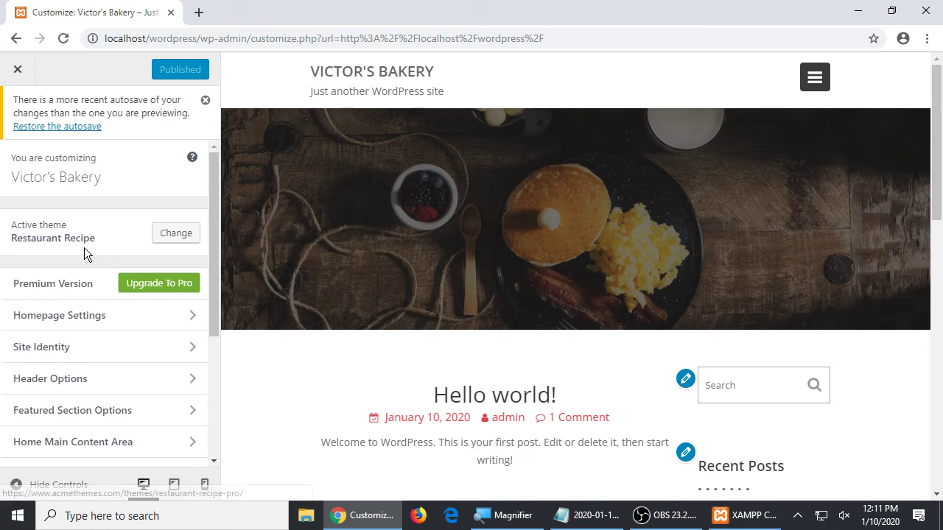
{"action": "scroll", "coordinate": [84, 248], "scroll_direction": "down", "scroll_amount": 3}
{"action": "scroll", "coordinate": [84, 248], "scroll_direction": "up", "scroll_amount": 3}
{"action": "scroll", "coordinate": [84, 247], "scroll_direction": "down", "scroll_amount": 3}
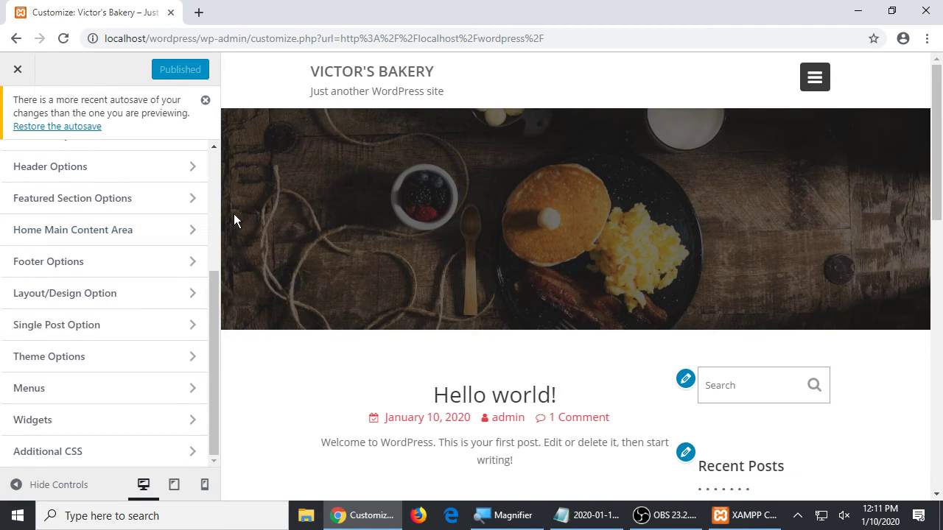
{"action": "left_click_drag", "start_coordinate": [213, 293], "coordinate": [208, 250]}
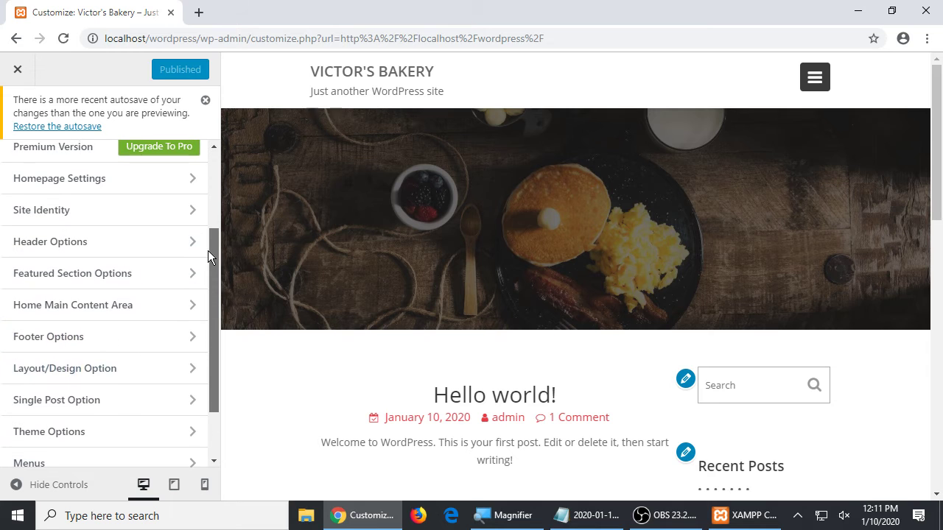
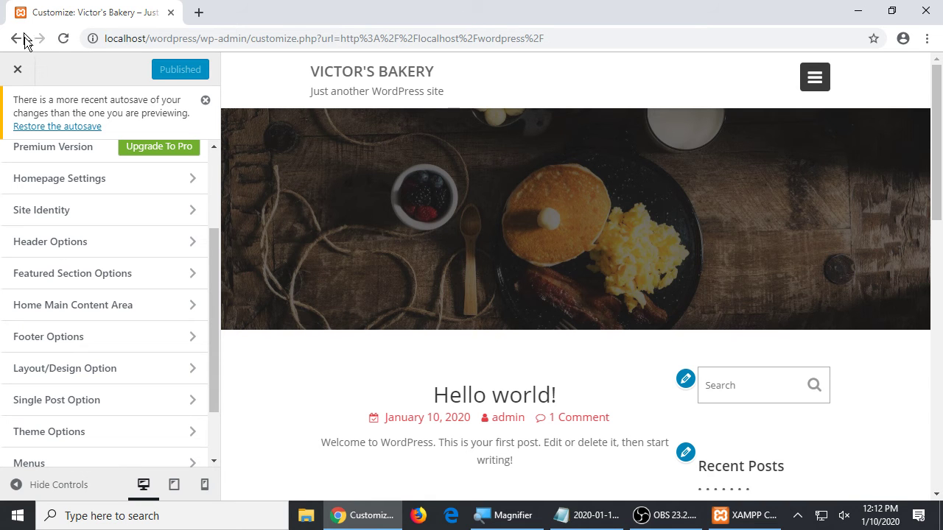
- Close the Customizer, scroll through the live Victor's Bakery home page, then go to the Dashboard
{"action": "left_click", "coordinate": [19, 71]}
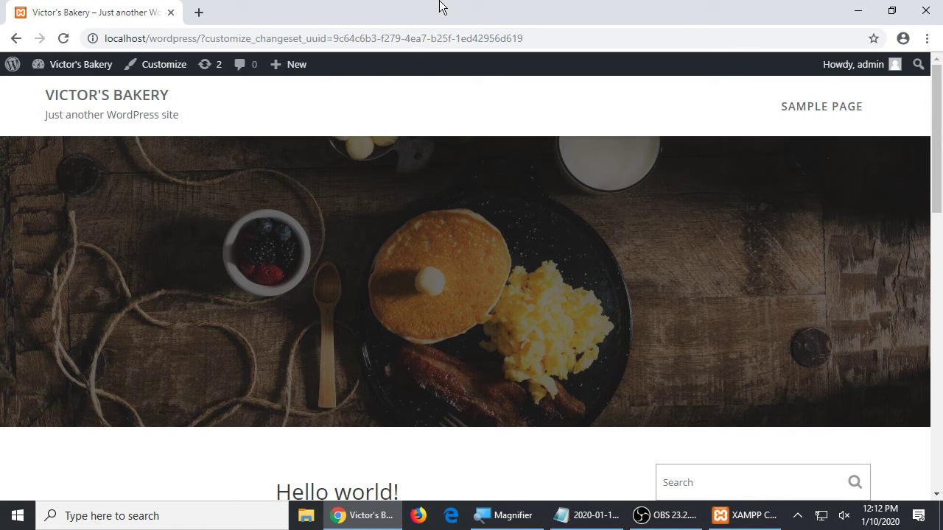
{"action": "scroll", "coordinate": [408, 324], "scroll_direction": "down", "scroll_amount": 12}
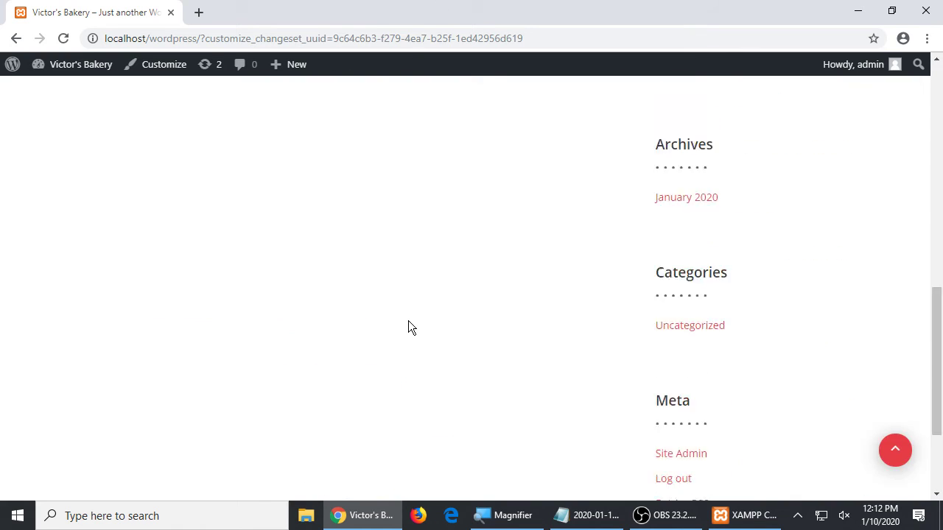
{"action": "scroll", "coordinate": [408, 324], "scroll_direction": "up", "scroll_amount": 15}
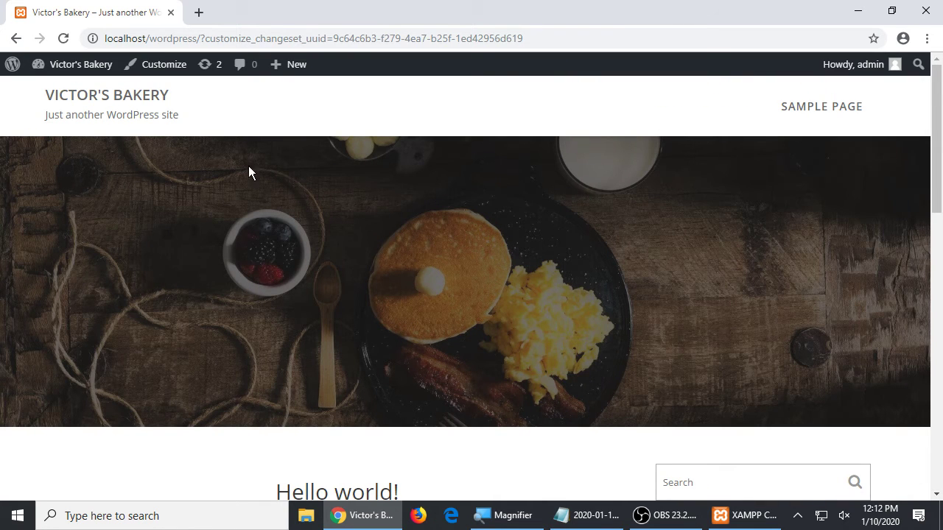
{"action": "scroll", "coordinate": [412, 328], "scroll_direction": "down", "scroll_amount": 3}
{"action": "scroll", "coordinate": [415, 325], "scroll_direction": "up", "scroll_amount": 3}
{"action": "scroll", "coordinate": [432, 313], "scroll_direction": "down", "scroll_amount": 5}
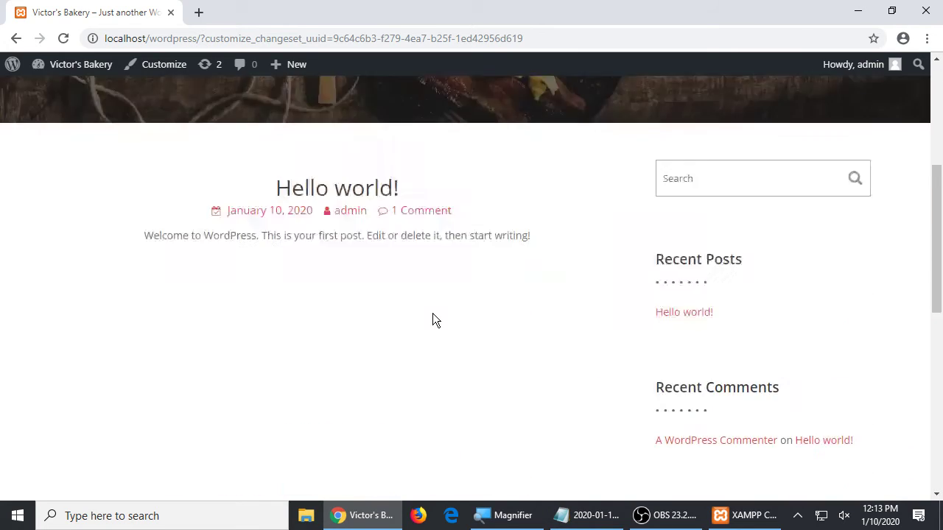
{"action": "scroll", "coordinate": [432, 313], "scroll_direction": "up", "scroll_amount": 5}
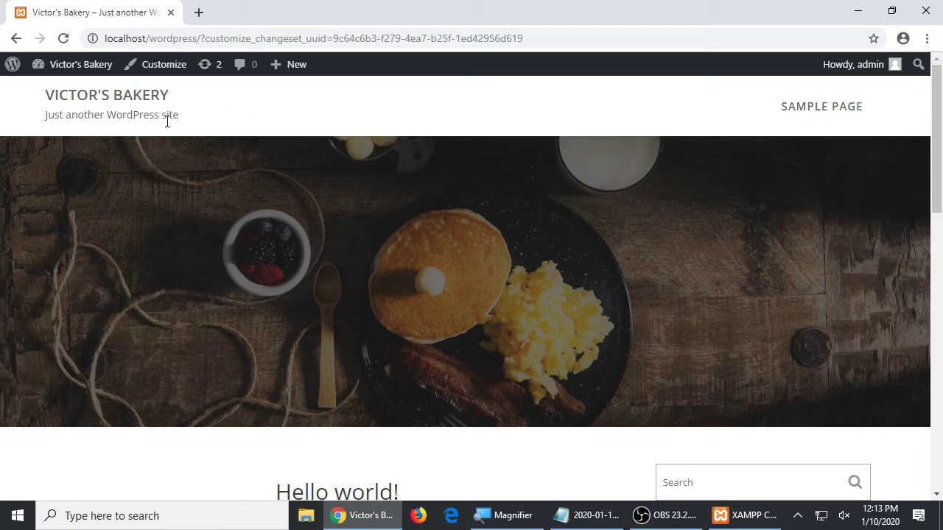
{"action": "left_click", "coordinate": [73, 72]}
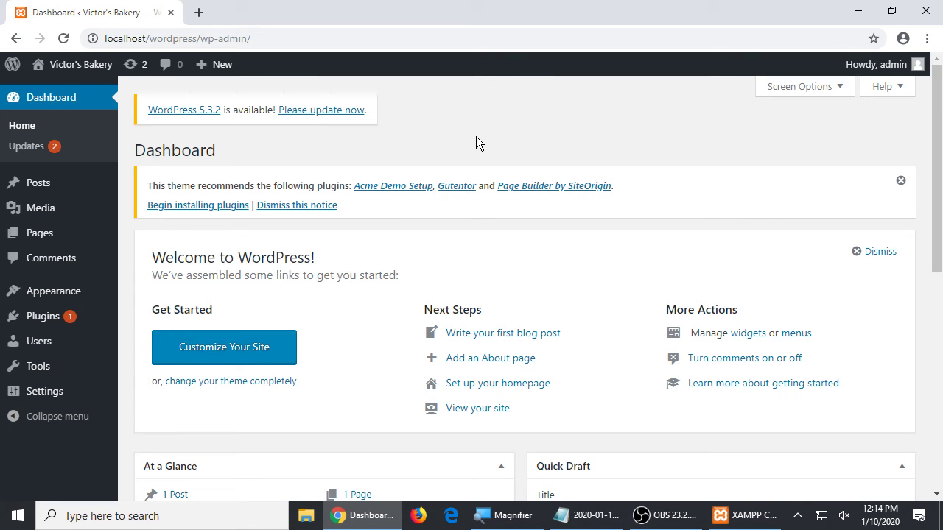
- Return from the Dashboard to the Victor's Bakery front page, then launch Edge
{"action": "mouse_move", "coordinate": [880, 69]}
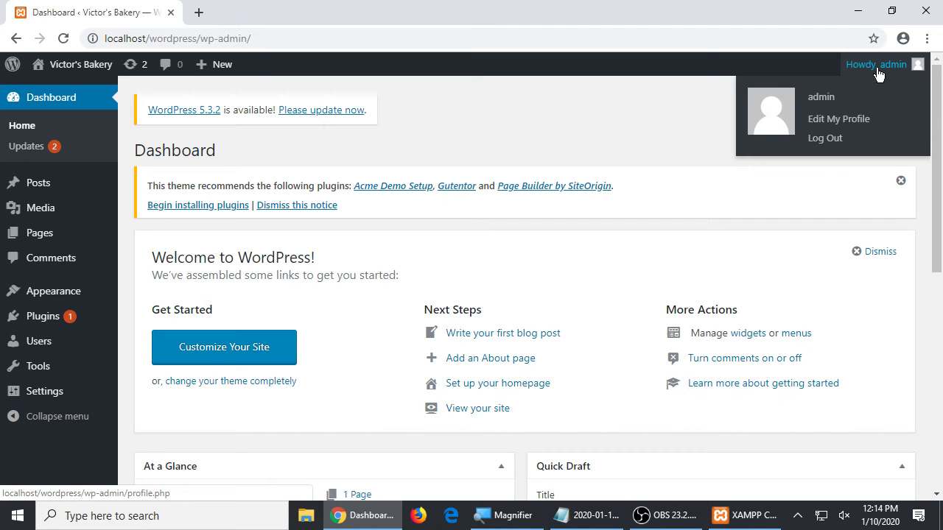
{"action": "left_click", "coordinate": [93, 68]}
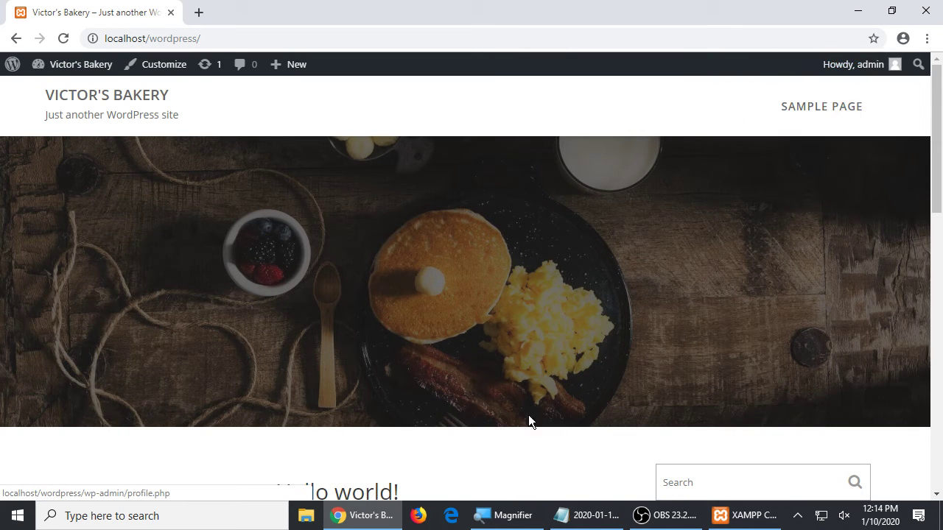
{"action": "left_click", "coordinate": [444, 515]}
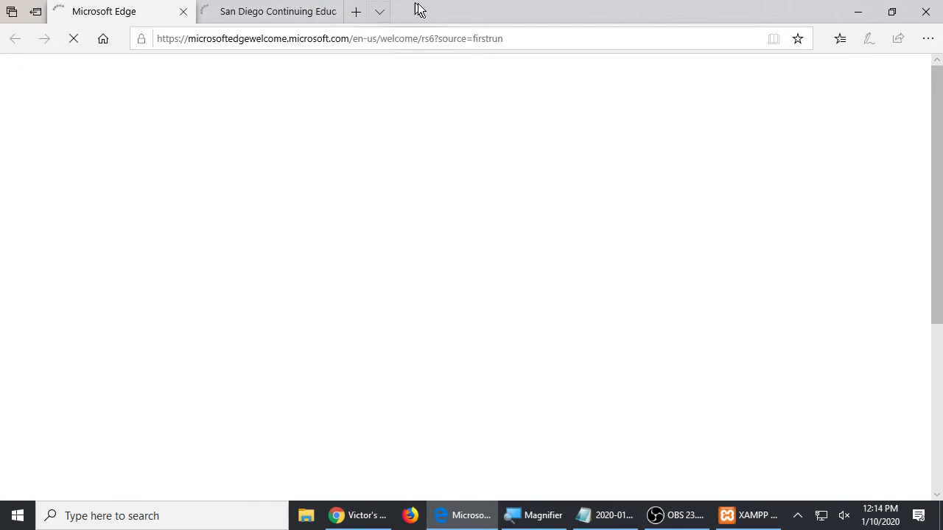
- Close the extra Edge tab and load localhost/wordpress in Edge
{"action": "left_click_drag", "start_coordinate": [415, 10], "coordinate": [471, 117]}
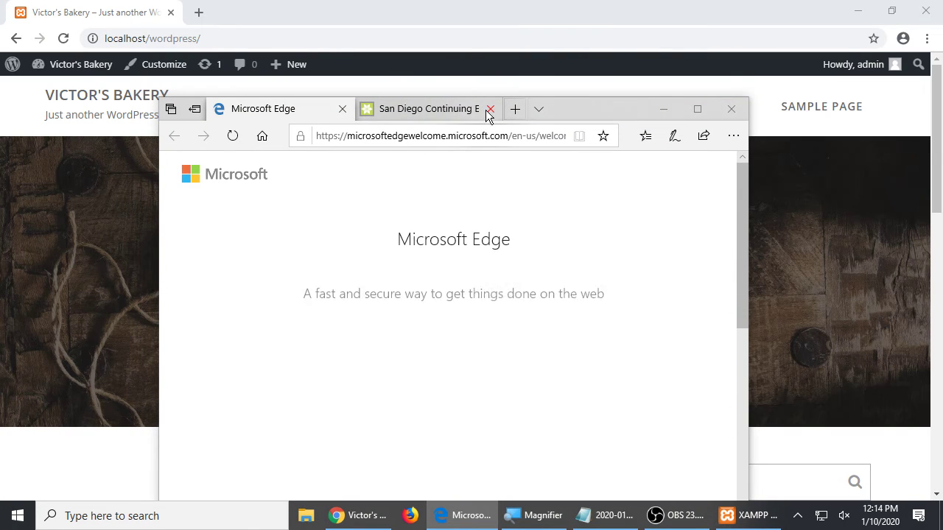
{"action": "left_click", "coordinate": [490, 109]}
{"action": "left_click", "coordinate": [434, 133]}
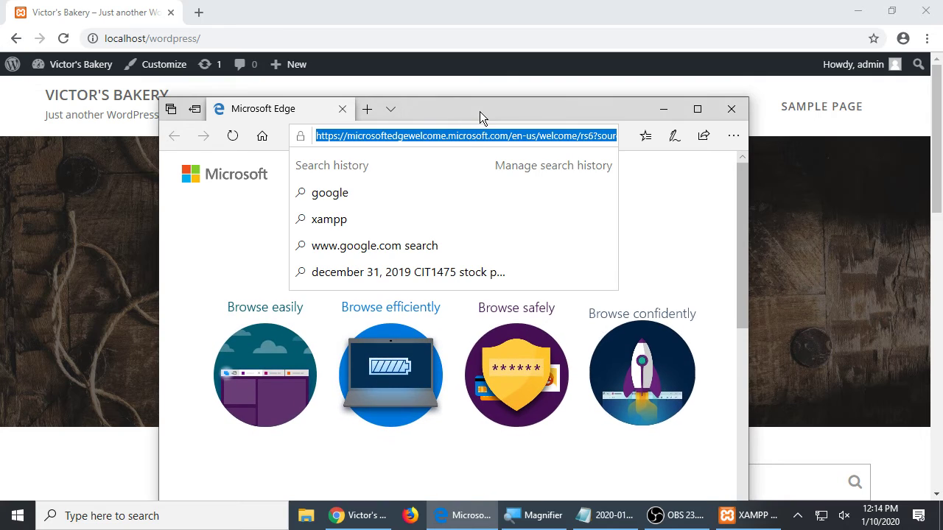
{"action": "type", "text": "localh"}
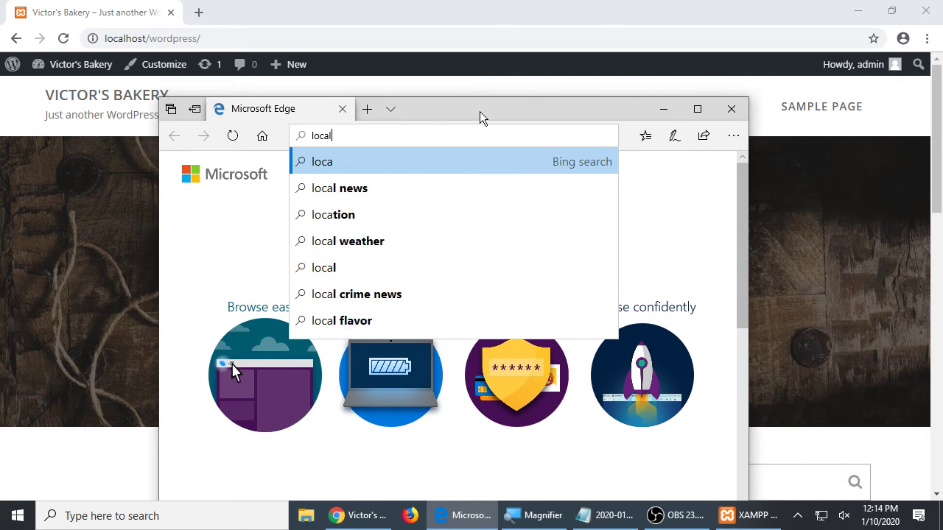
{"action": "key", "text": "BackSpace"}
{"action": "key", "text": "BackSpace"}
{"action": "key", "text": "BackSpace"}
{"action": "type", "text": "a"}
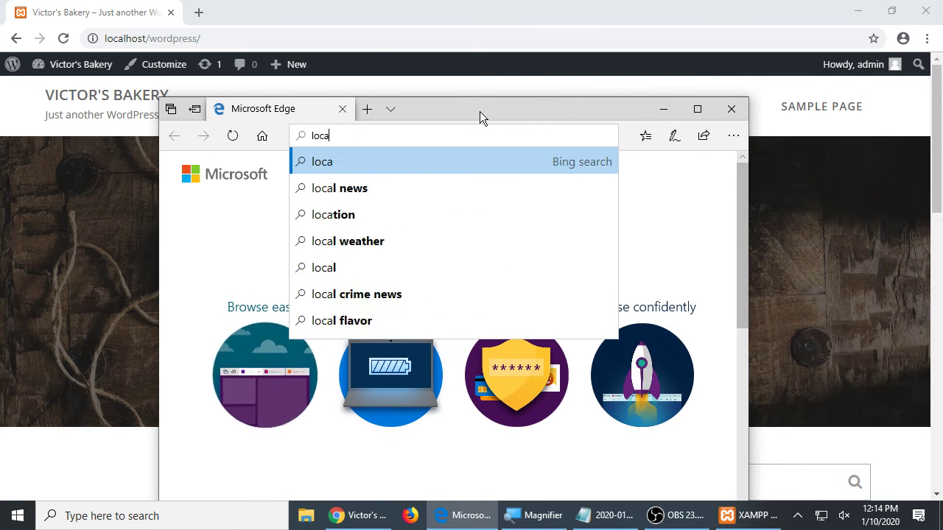
{"action": "type", "text": "lhost/wordpress"}
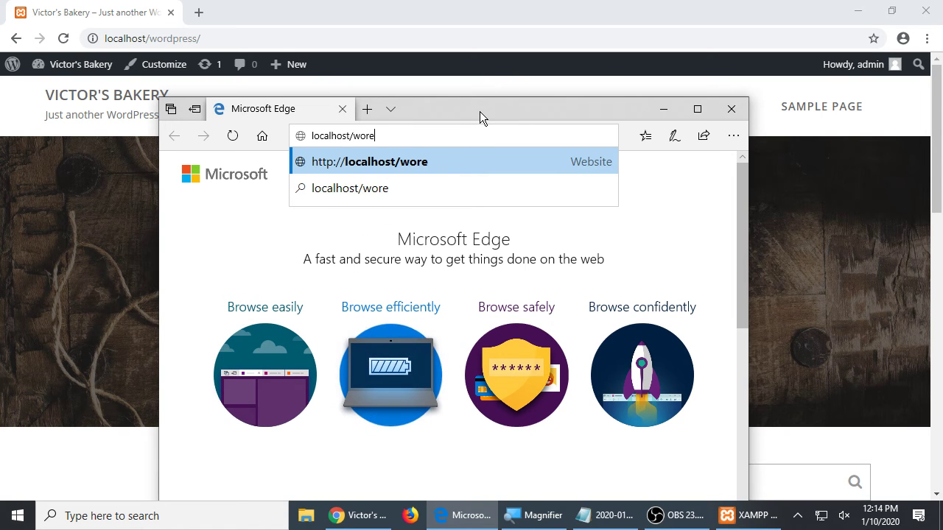
{"action": "key", "text": "Return"}
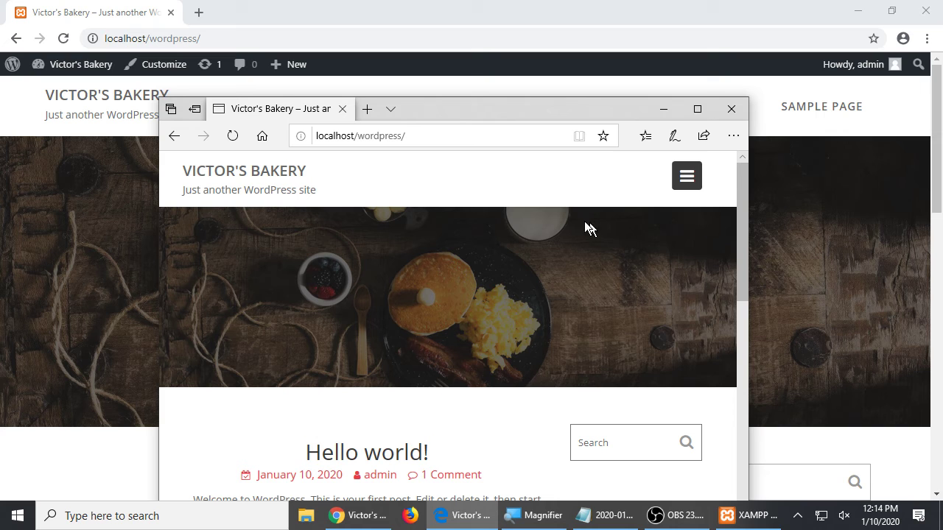
- Resize the Edge window, close Edge, and open the admin Dashboard in Chrome
{"action": "left_click_drag", "start_coordinate": [749, 231], "coordinate": [911, 230]}
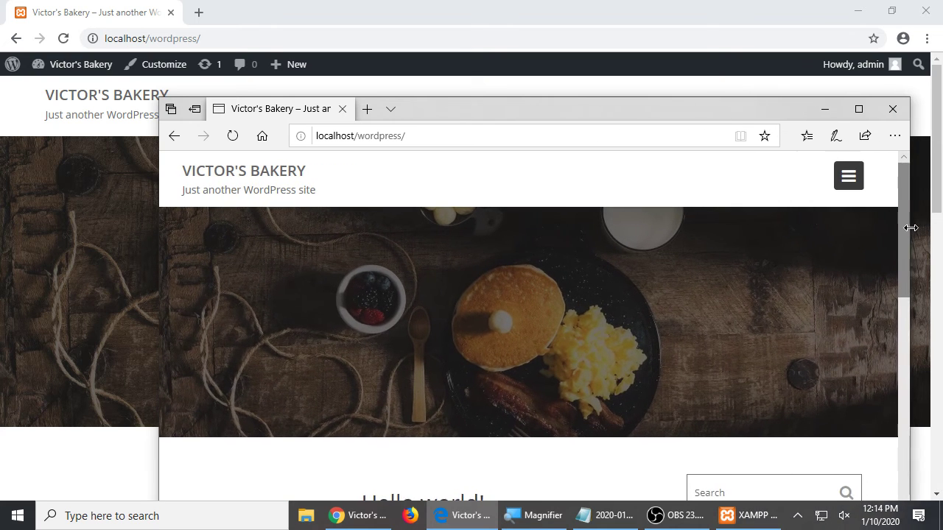
{"action": "left_click_drag", "start_coordinate": [158, 305], "coordinate": [76, 301]}
{"action": "left_click_drag", "start_coordinate": [483, 118], "coordinate": [480, 161]}
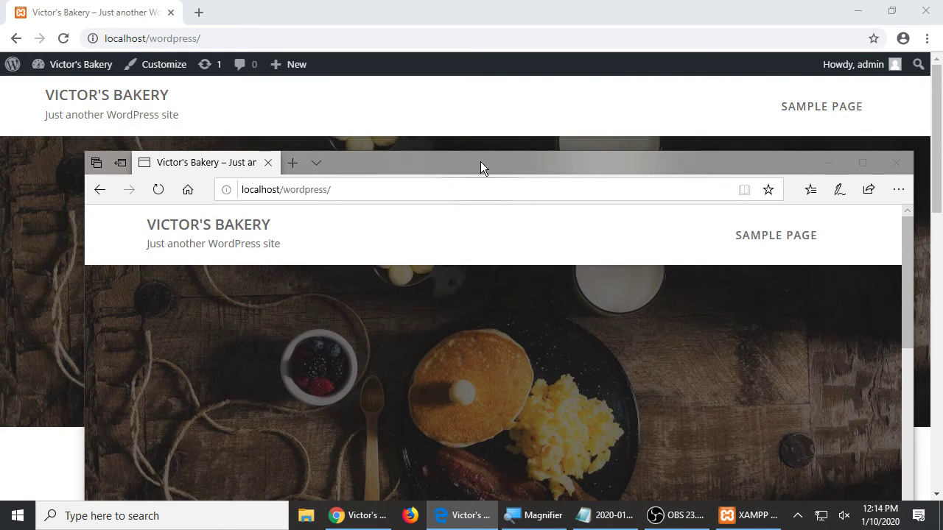
{"action": "left_click", "coordinate": [195, 85]}
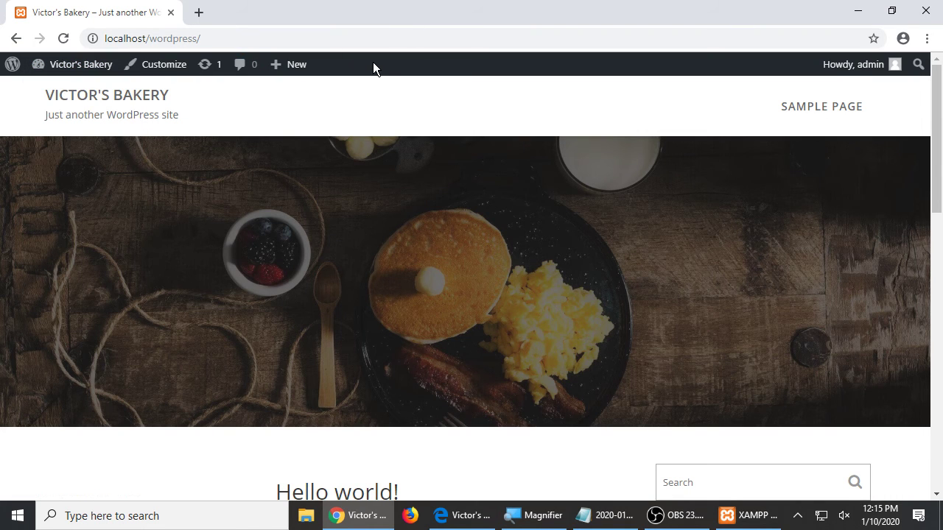
{"action": "key", "text": "alt+Tab"}
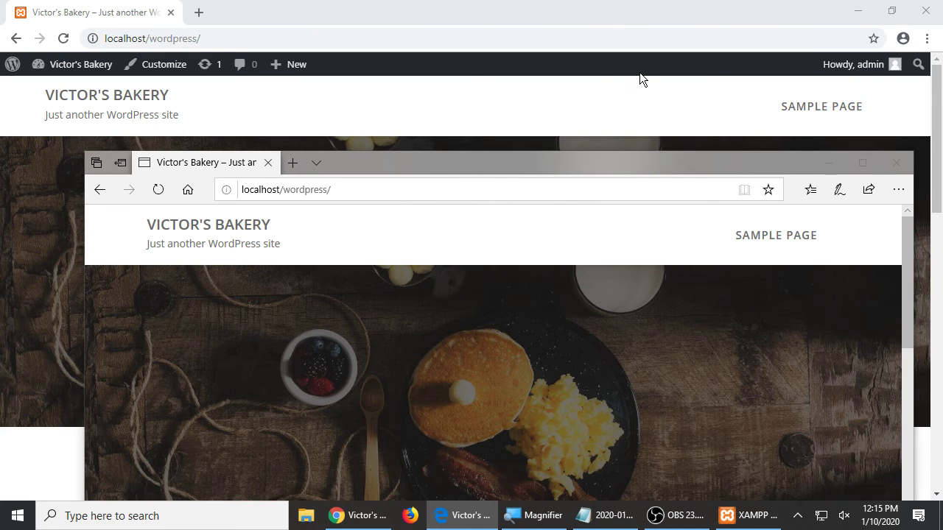
{"action": "left_click", "coordinate": [896, 164]}
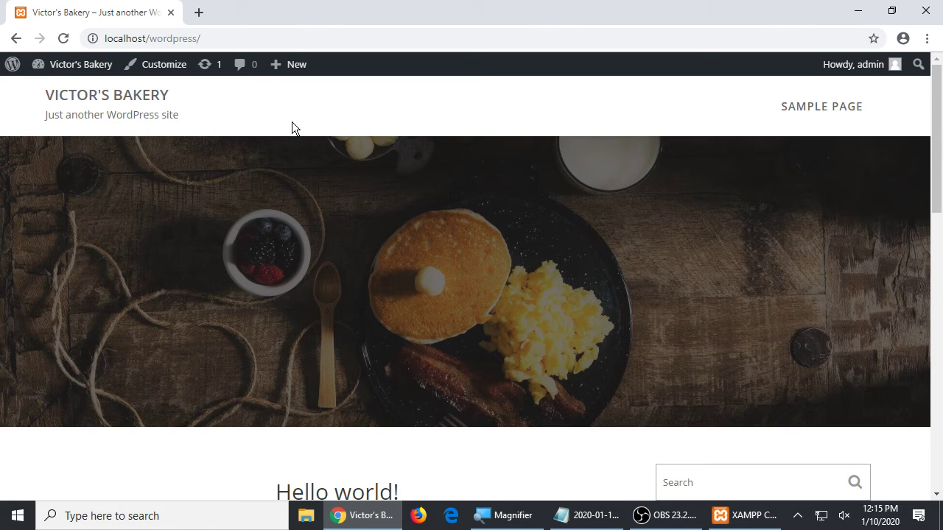
{"action": "left_click", "coordinate": [71, 66]}
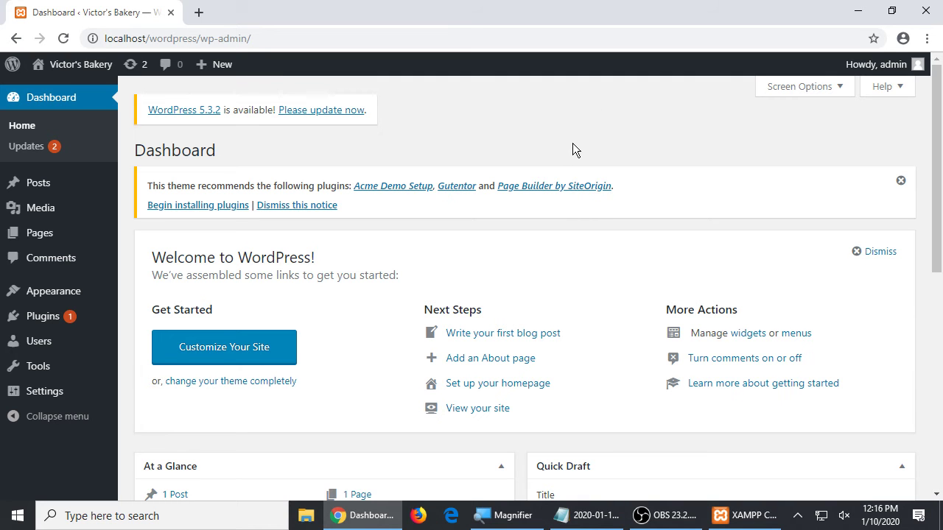
{"action": "scroll", "coordinate": [573, 140], "scroll_direction": "down", "scroll_amount": 6}
{"action": "scroll", "coordinate": [576, 132], "scroll_direction": "up", "scroll_amount": 3}
{"action": "scroll", "coordinate": [576, 138], "scroll_direction": "up", "scroll_amount": 3}
{"action": "key", "text": "ctrl+t"}
{"action": "type", "text": "wordpress.com"}
{"action": "key", "text": "Return"}
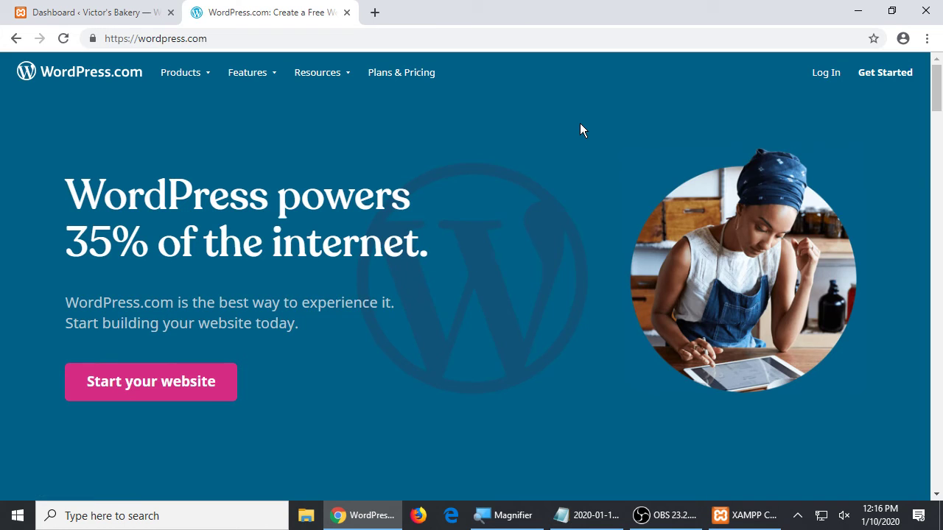
{"action": "key", "text": "ctrl+t"}
{"action": "type", "text": "godaddy"}
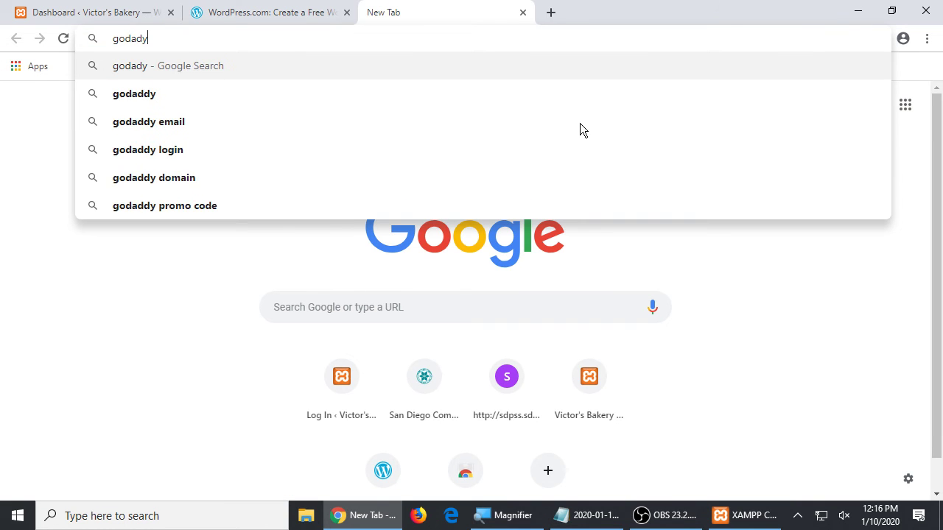
{"action": "type", "text": ".com"}
{"action": "key", "text": "Return"}
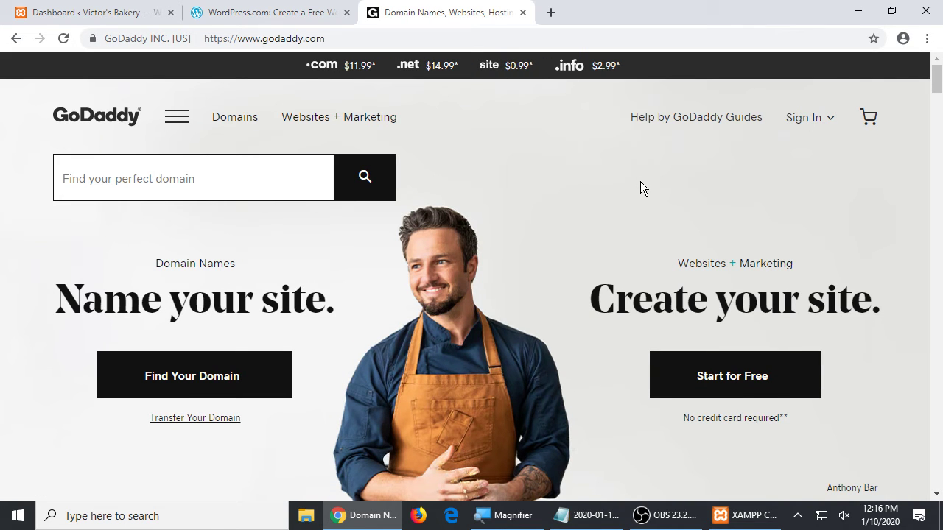
{"action": "left_click", "coordinate": [284, 11]}
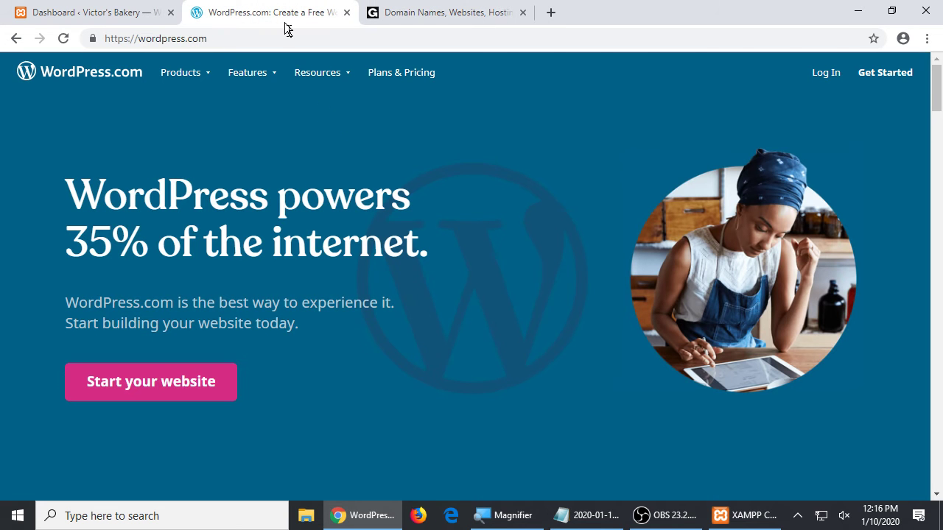
{"action": "left_click", "coordinate": [438, 8]}
{"action": "left_click", "coordinate": [278, 8]}
{"action": "left_click", "coordinate": [397, 8]}
{"action": "left_click", "coordinate": [278, 6]}
{"action": "left_click", "coordinate": [436, 7]}
{"action": "left_click", "coordinate": [278, 7]}
{"action": "left_click", "coordinate": [53, 7]}
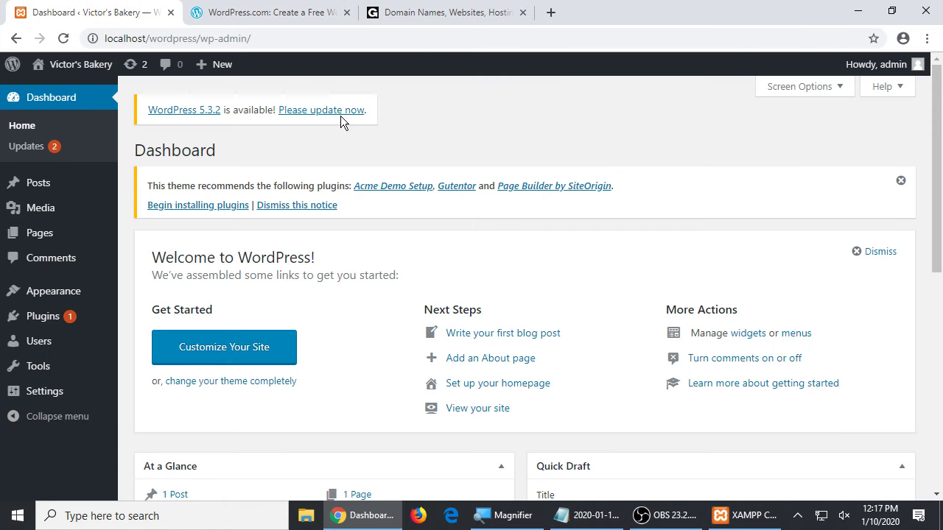
{"action": "left_click", "coordinate": [325, 12]}
{"action": "left_click", "coordinate": [400, 8]}
{"action": "left_click", "coordinate": [323, 7]}
{"action": "left_click", "coordinate": [416, 7]}
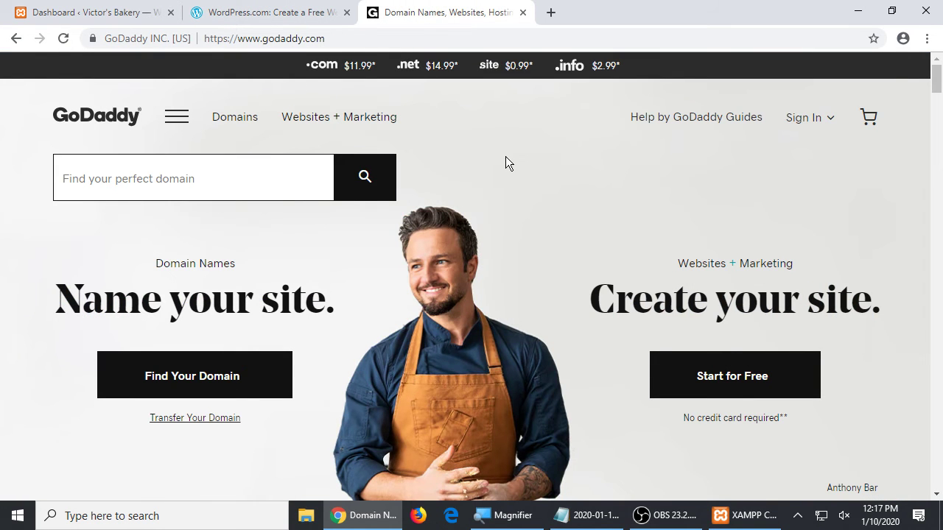
{"action": "left_click", "coordinate": [522, 13]}
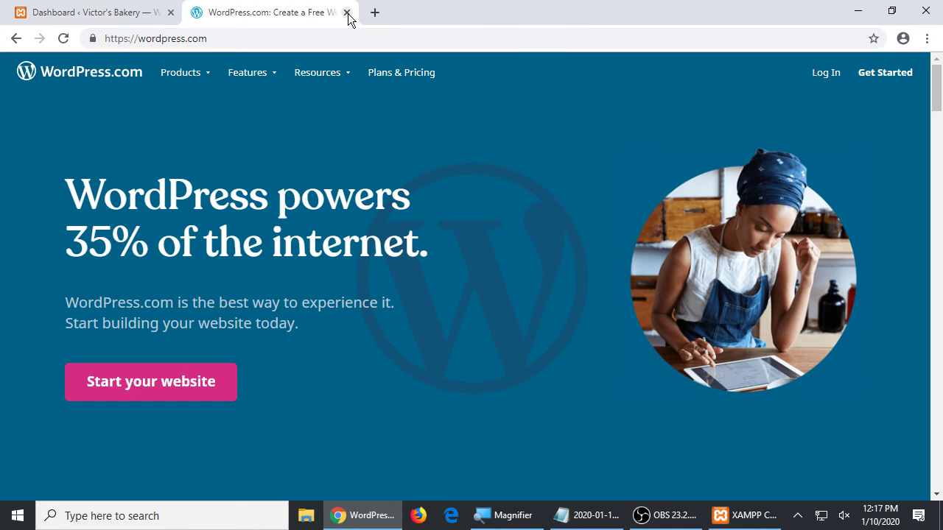
{"action": "left_click", "coordinate": [346, 13]}
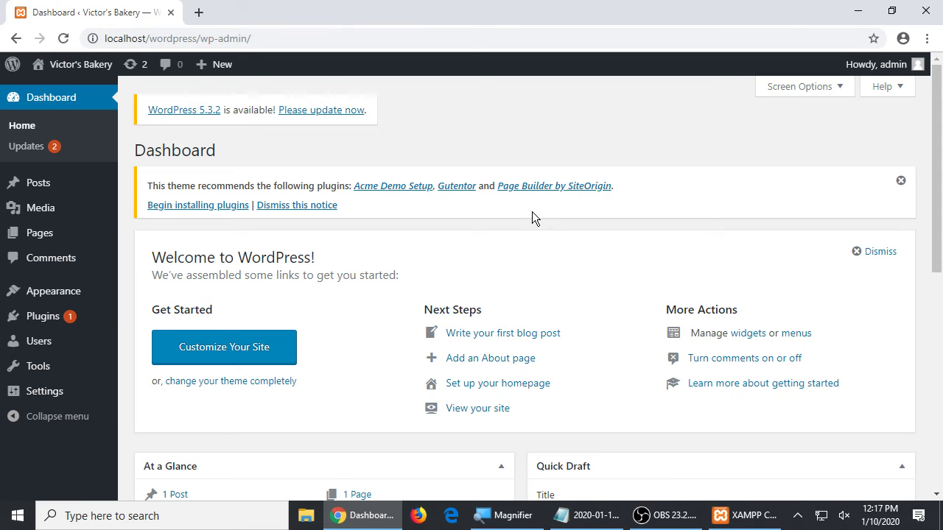
{"action": "left_click", "coordinate": [589, 516]}
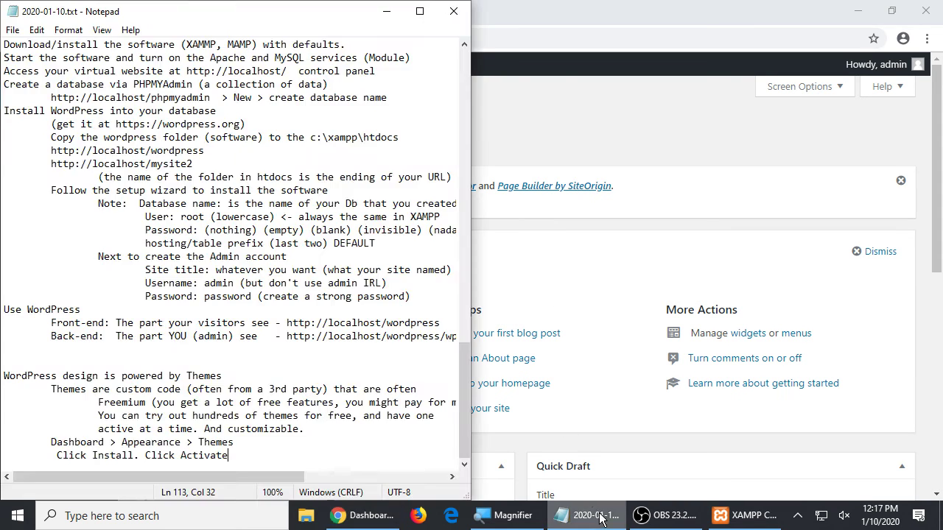
- Magnify the screen and add the indented note 'Oftentimes a theme will then recommend Plugins to make it fully function'
{"action": "key", "text": "super+plus"}
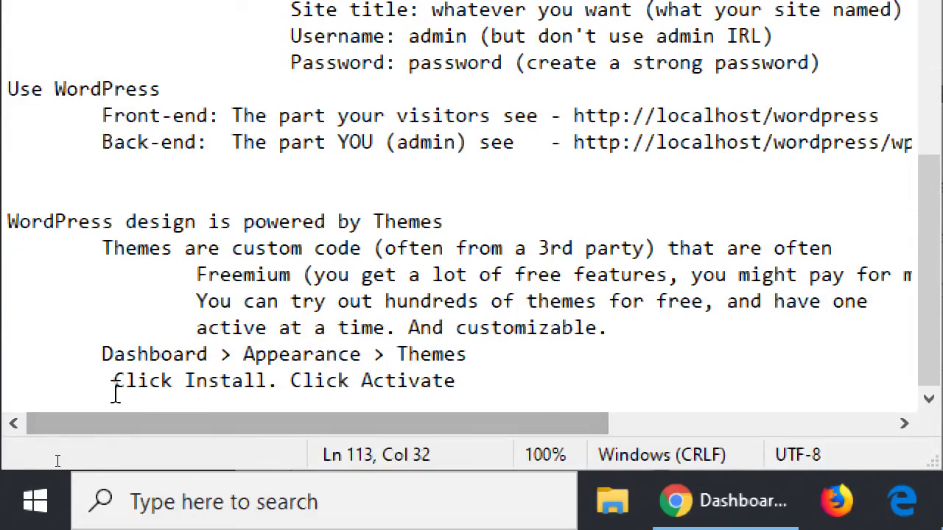
{"action": "key", "text": "Return"}
{"action": "key", "text": "Tab"}
{"action": "type", "text": "Oftentimes a theem"}
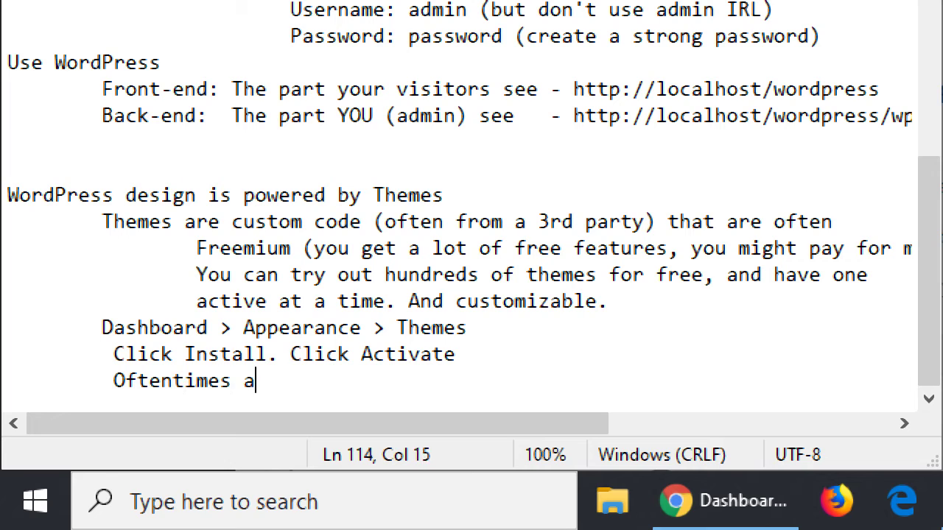
{"action": "key", "text": "BackSpace"}
{"action": "key", "text": "BackSpace"}
{"action": "type", "text": "me wil"}
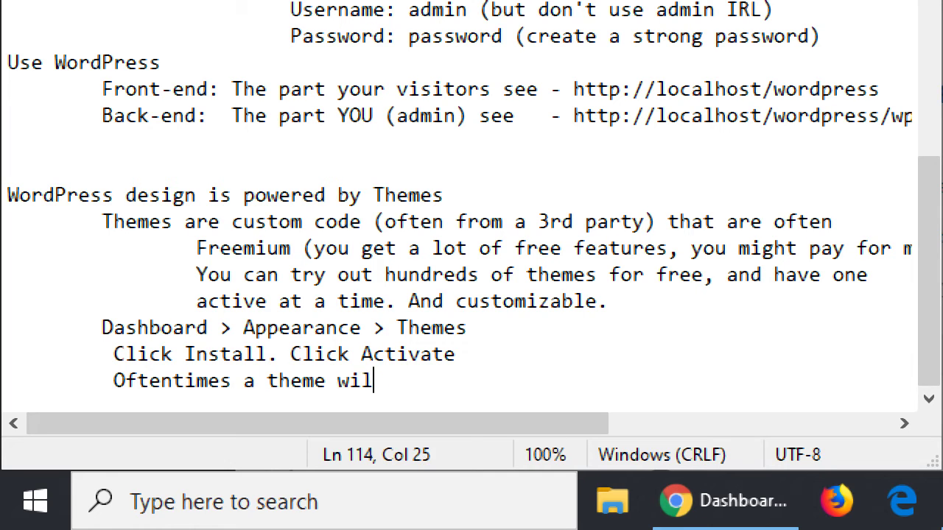
{"action": "type", "text": "l then recommend "}
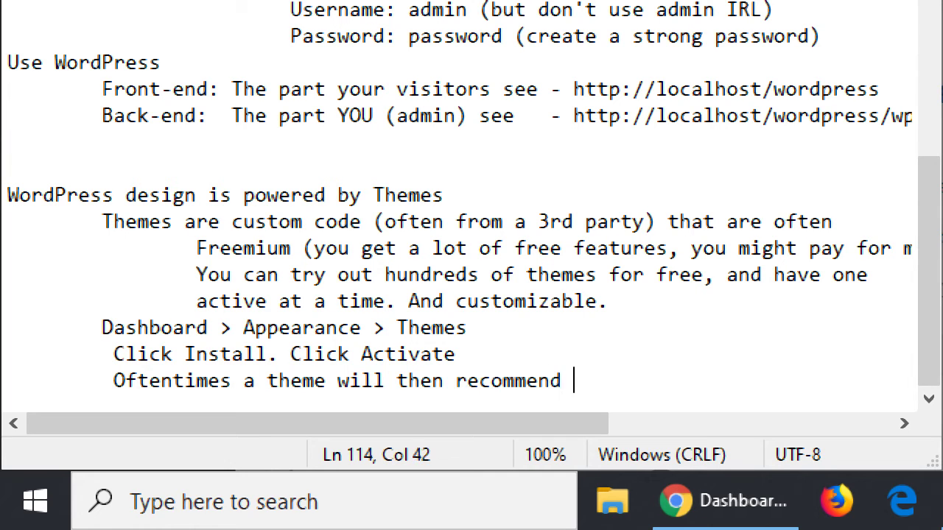
{"action": "type", "text": "Plugins to"}
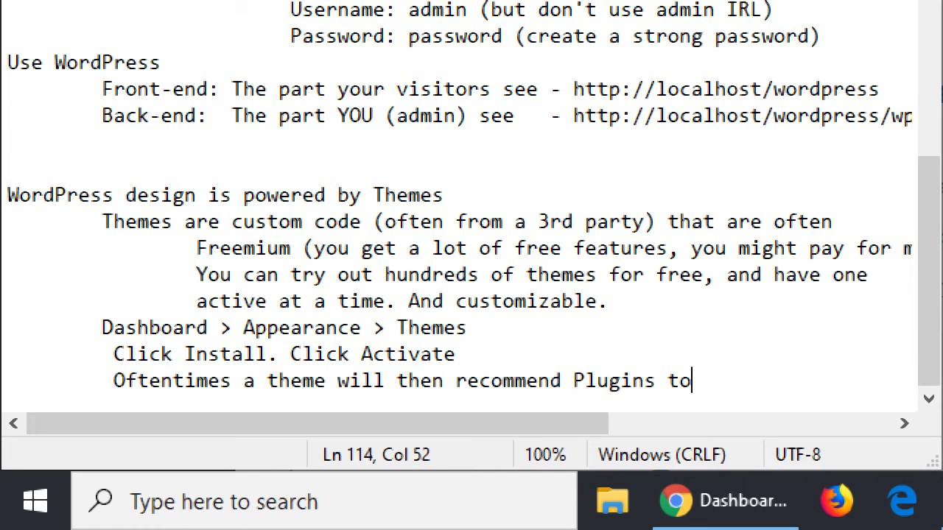
{"action": "type", "text": " make it fully "}
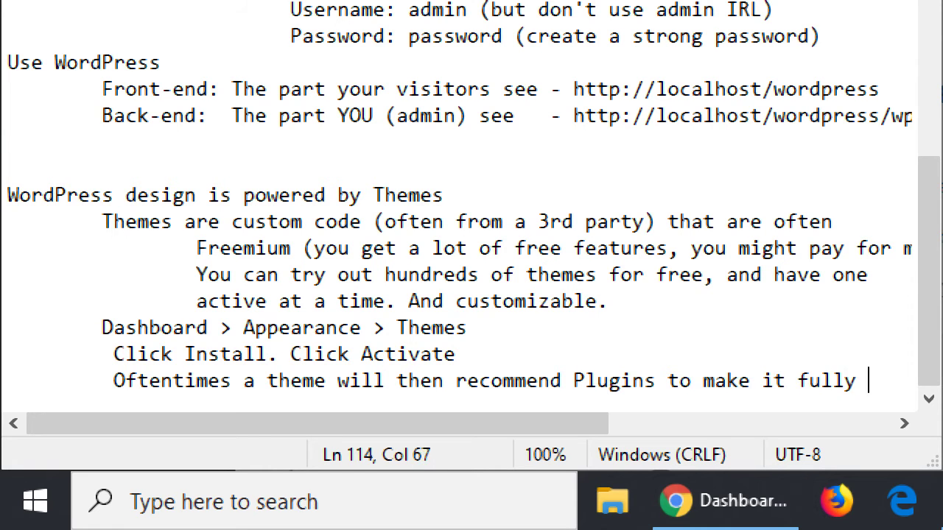
{"action": "type", "text": "function"}
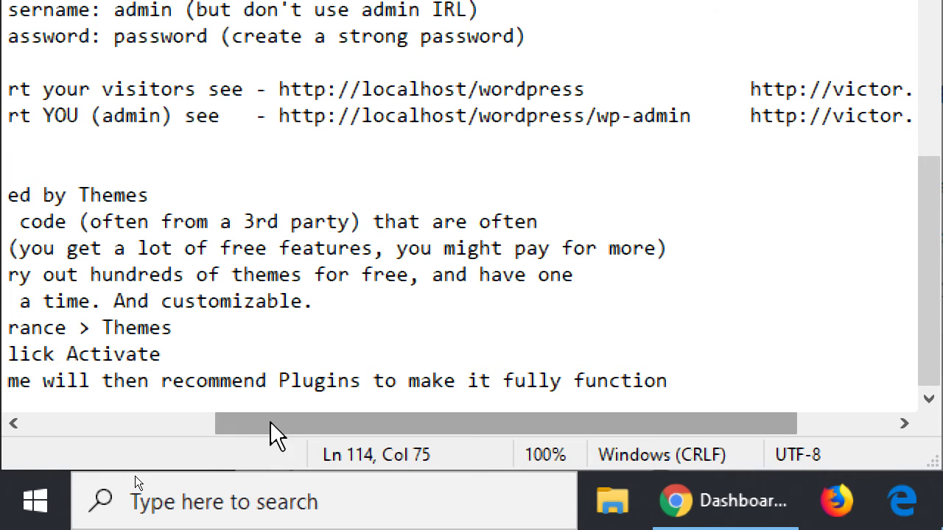
{"action": "left_click_drag", "start_coordinate": [270, 425], "coordinate": [126, 434]}
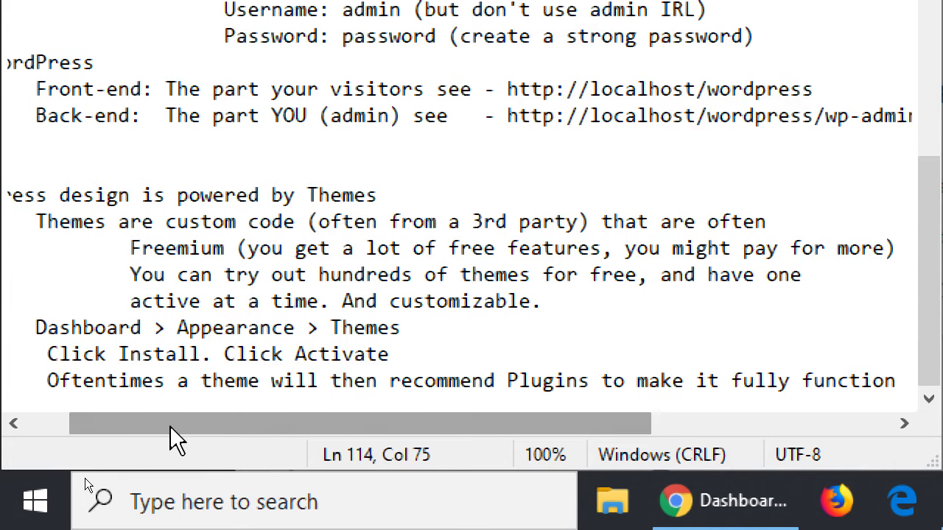
- Add the indented note 'Plugins add extra features and there are many versions of the same feature'
{"action": "key", "text": "Return"}
{"action": "key", "text": "Tab"}
{"action": "left_click_drag", "start_coordinate": [270, 435], "coordinate": [290, 431]}
{"action": "type", "text": "Plugins"}
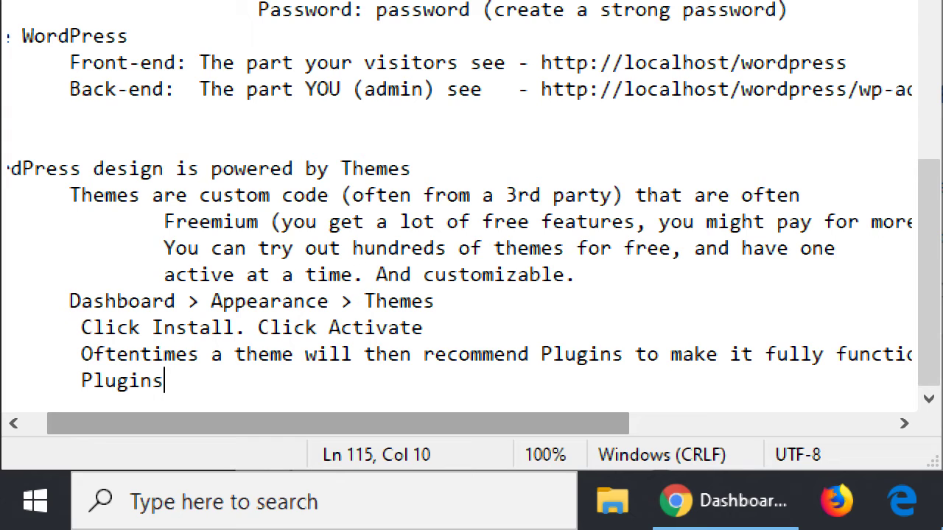
{"action": "type", "text": "add extra "}
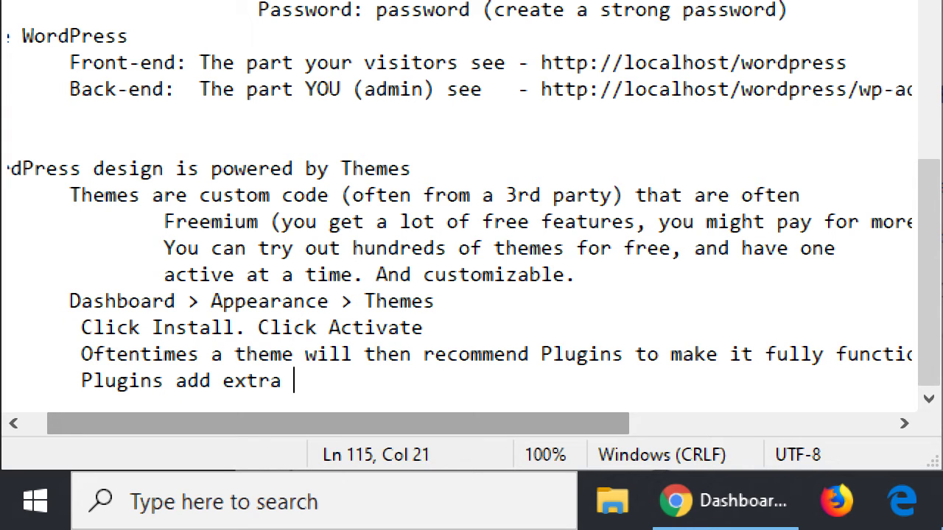
{"action": "type", "text": "features"}
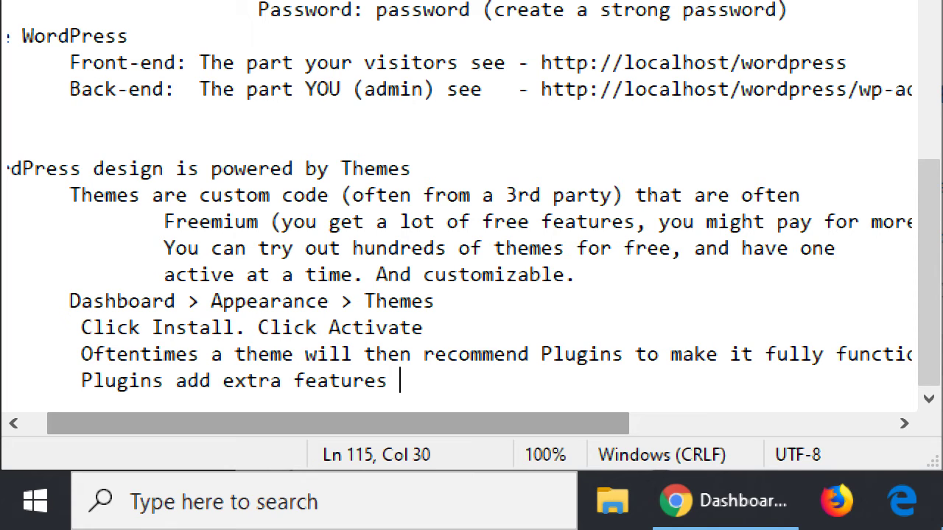
{"action": "type", "text": "and there are many version oft ehs"}
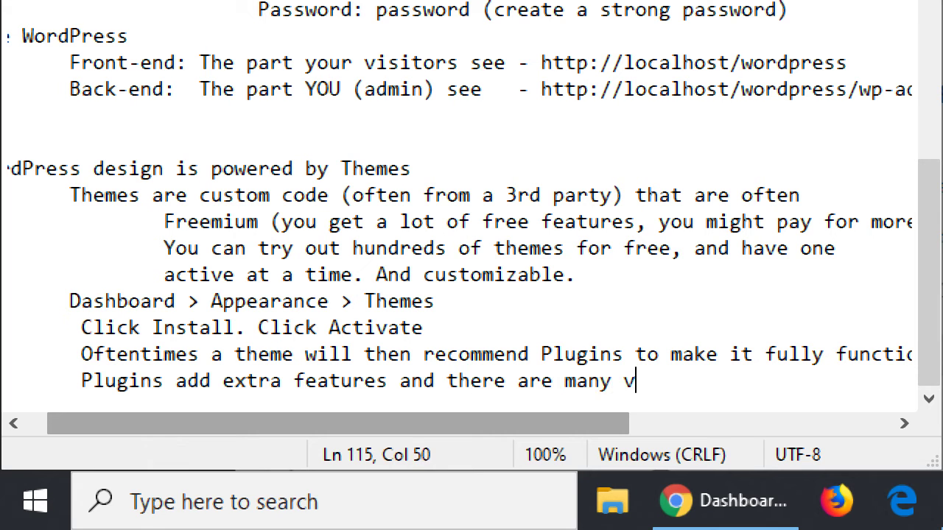
{"action": "key", "text": "BackSpace"}
{"action": "key", "text": "BackSpace"}
{"action": "key", "text": "BackSpace"}
{"action": "key", "text": "BackSpace"}
{"action": "type", "text": "t"}
{"action": "key", "text": "BackSpace"}
{"action": "key", "text": "BackSpace"}
{"action": "key", "text": "BackSpace"}
{"action": "type", "text": "the same feature"}
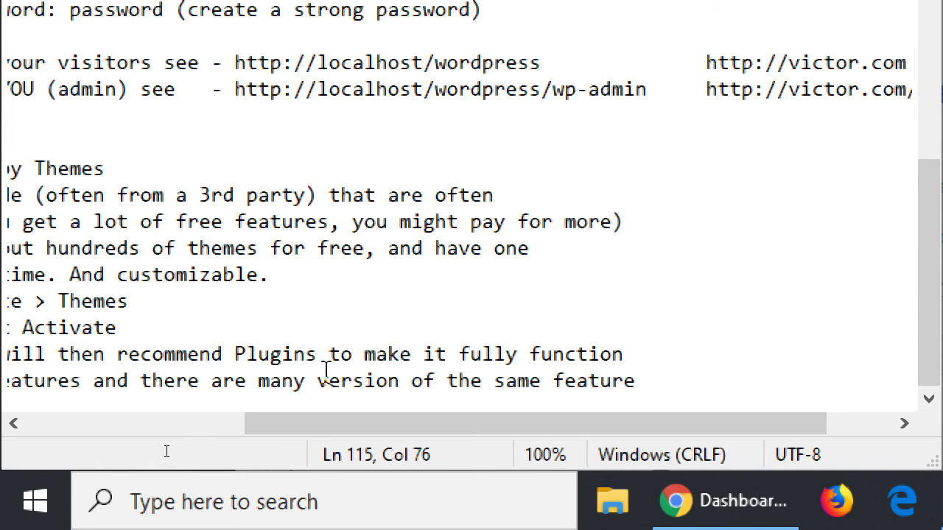
{"action": "left_click_drag", "start_coordinate": [298, 426], "coordinate": [124, 426]}
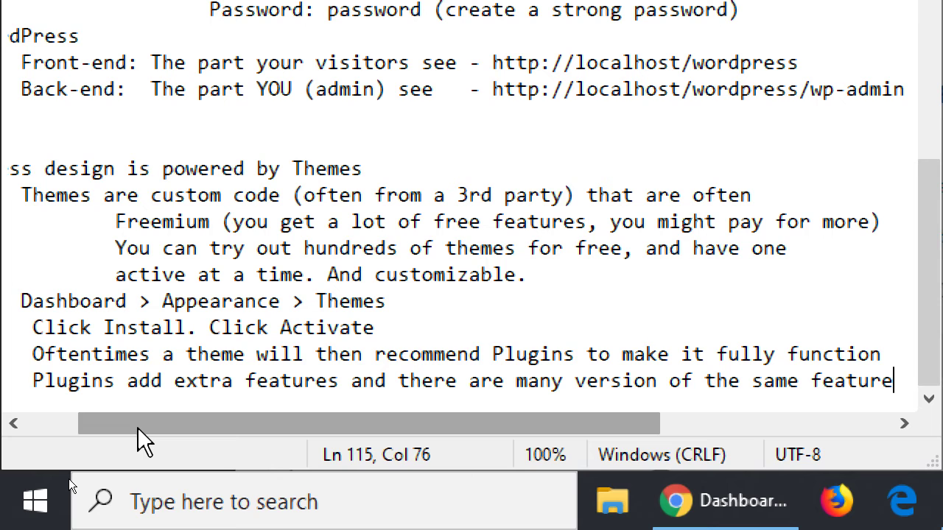
- Add a deeper-indented line 'WooCommerce is the eCommerce Plugin we'll use'
{"action": "key", "text": "Return"}
{"action": "key", "text": "Tab"}
{"action": "key", "text": "Tab"}
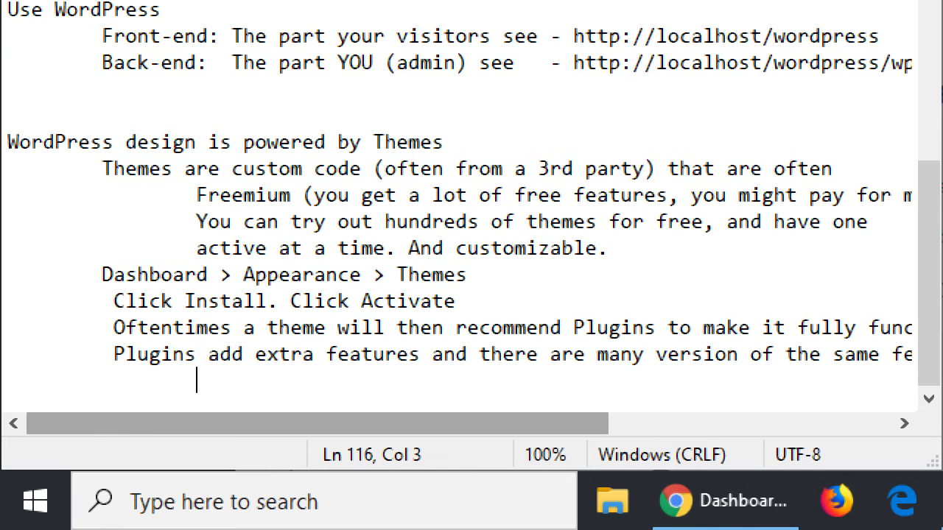
{"action": "type", "text": "WooCommerce "}
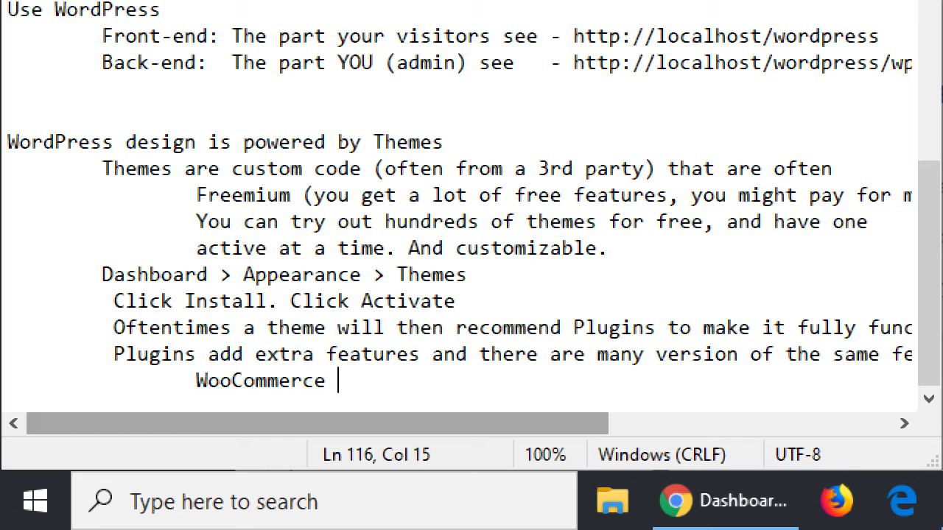
{"action": "type", "text": "is the eCommerce Plgu"}
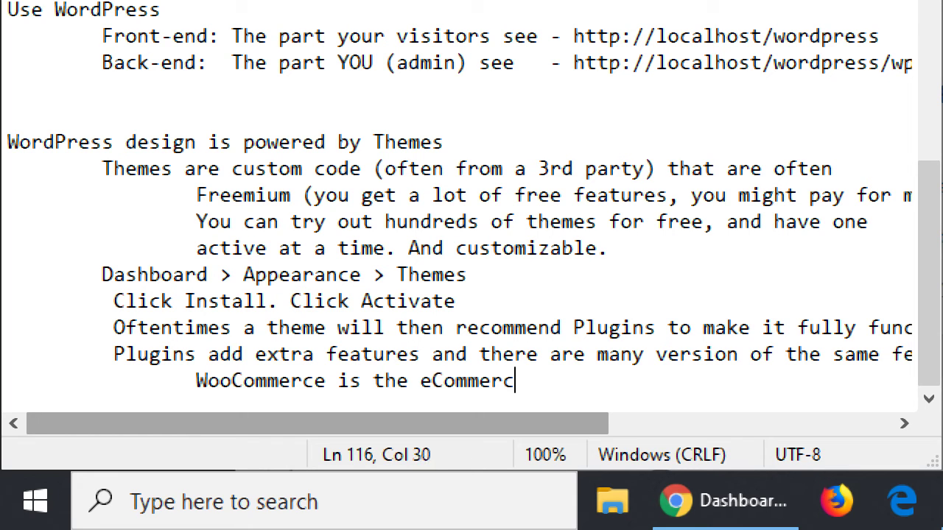
{"action": "key", "text": "BackSpace"}
{"action": "key", "text": "BackSpace"}
{"action": "type", "text": "ugin"}
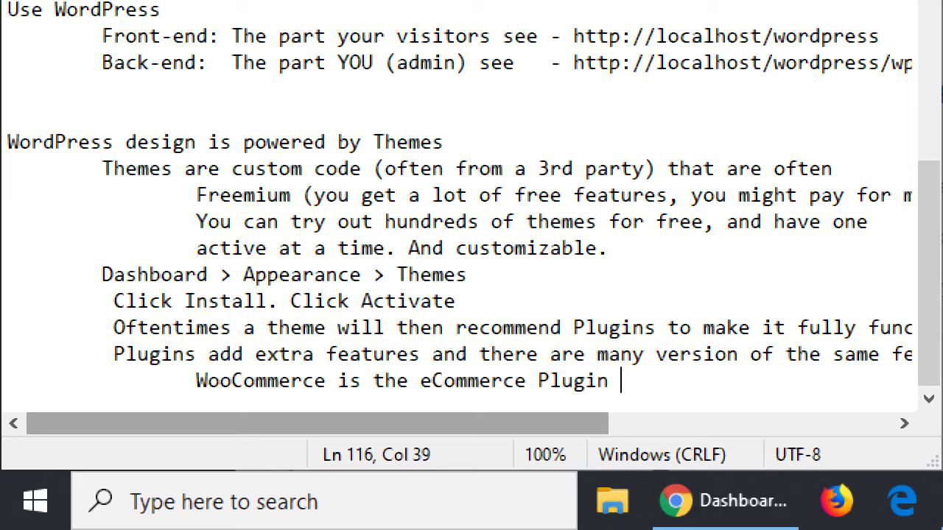
{"action": "type", "text": "we'll use"}
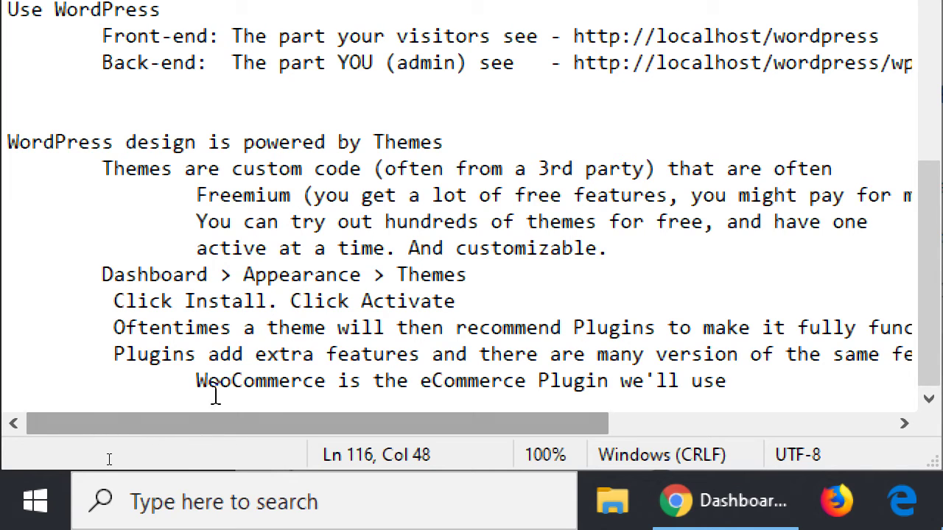
- Highlight the words WooCommerce and Plugins in the notes while explaining them
{"action": "left_click", "coordinate": [230, 381]}
{"action": "double_click", "coordinate": [231, 380]}
{"action": "double_click", "coordinate": [152, 353]}
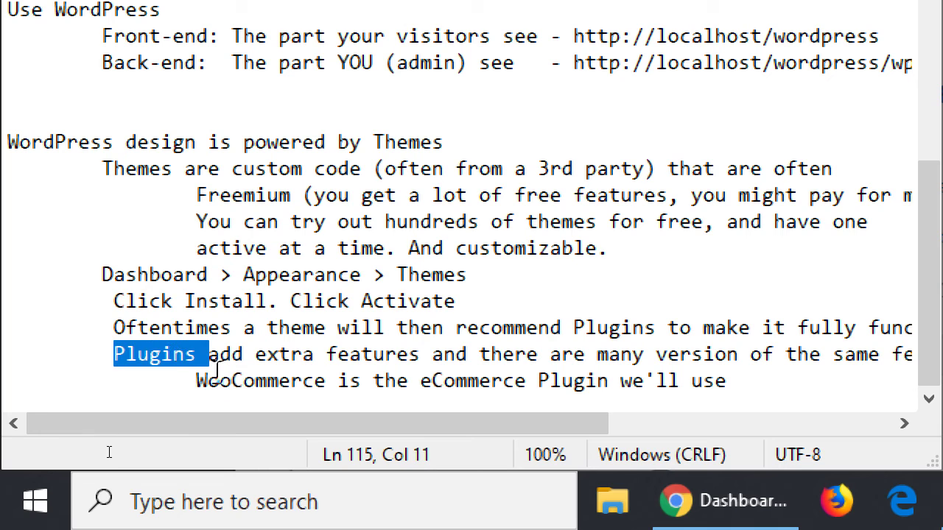
{"action": "left_click", "coordinate": [243, 381]}
{"action": "double_click", "coordinate": [243, 380]}
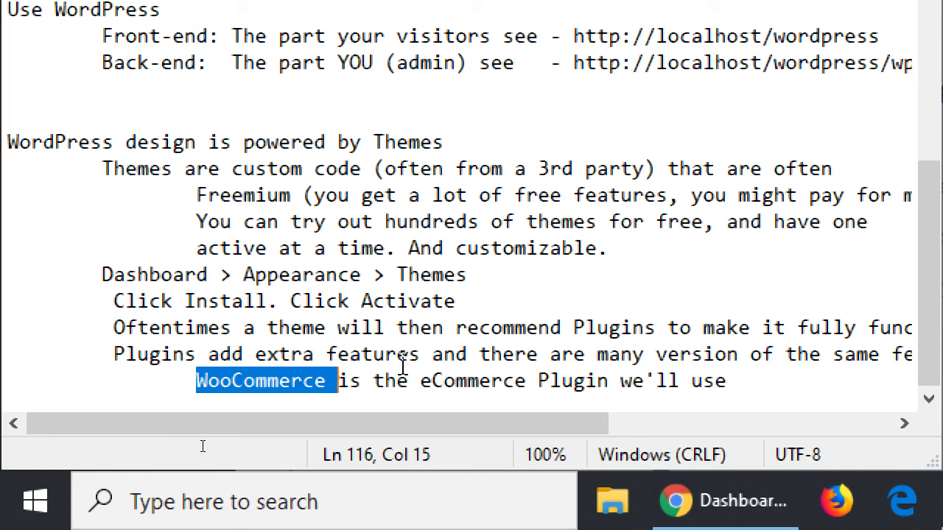
- Repeatedly highlight the word WooCommerce in the notes while explaining it
{"action": "left_click", "coordinate": [315, 382]}
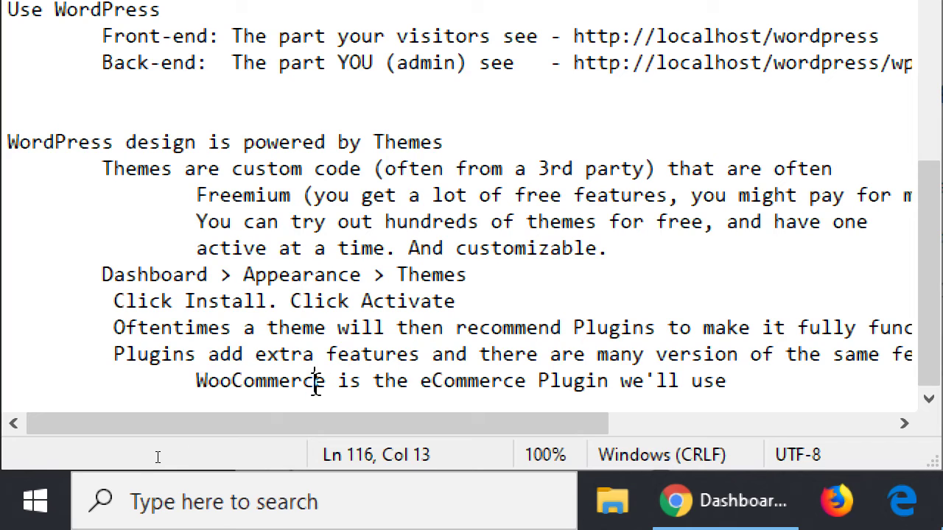
{"action": "left_click_drag", "start_coordinate": [337, 381], "coordinate": [196, 381]}
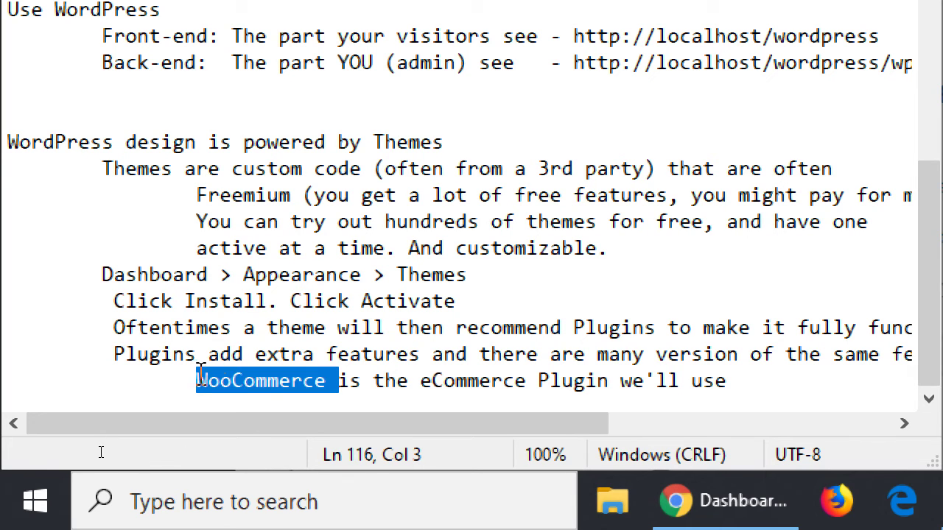
{"action": "left_click", "coordinate": [291, 354]}
{"action": "left_click_drag", "start_coordinate": [196, 381], "coordinate": [339, 385]}
{"action": "double_click", "coordinate": [274, 381]}
{"action": "left_click", "coordinate": [315, 354]}
{"action": "double_click", "coordinate": [235, 380]}
- Start an indented empty line below the WooCommerce note and zoom back to normal
{"action": "key", "text": "End"}
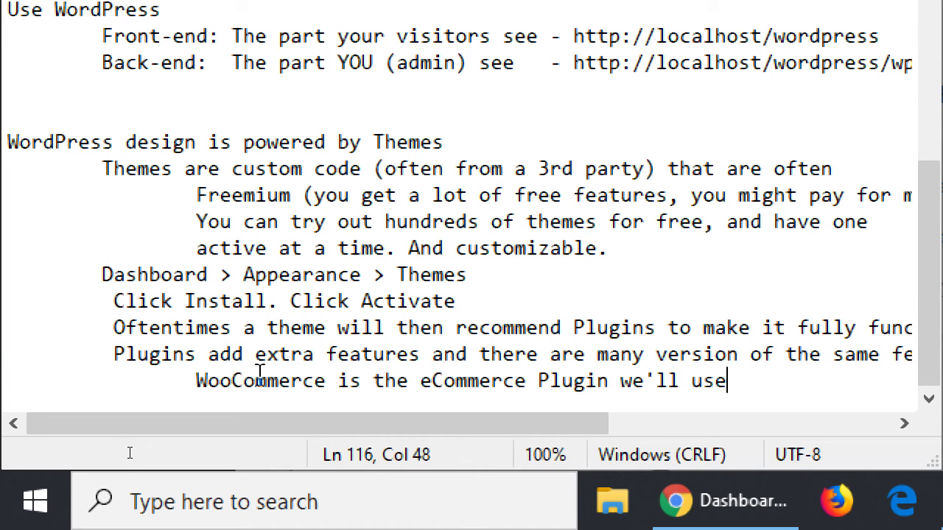
{"action": "key", "text": "Return"}
{"action": "key", "text": "Tab"}
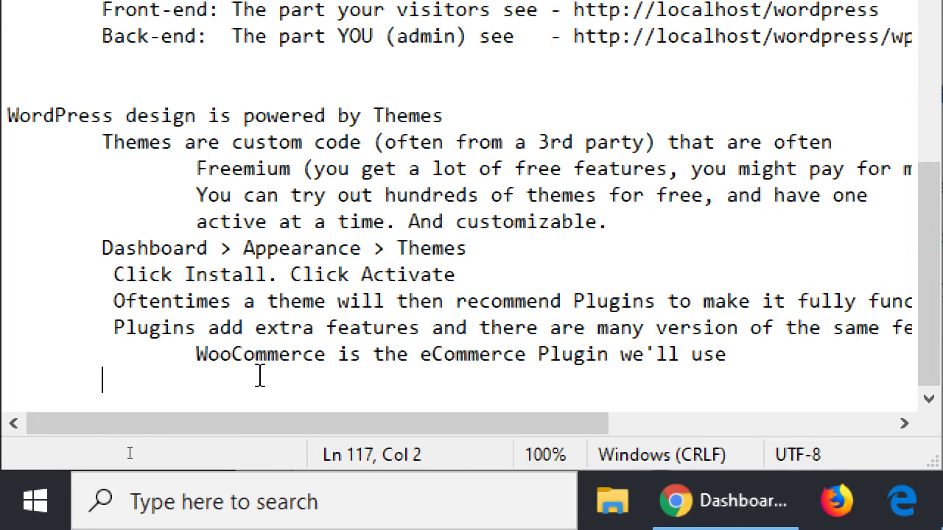
{"action": "key", "text": "super+minus"}
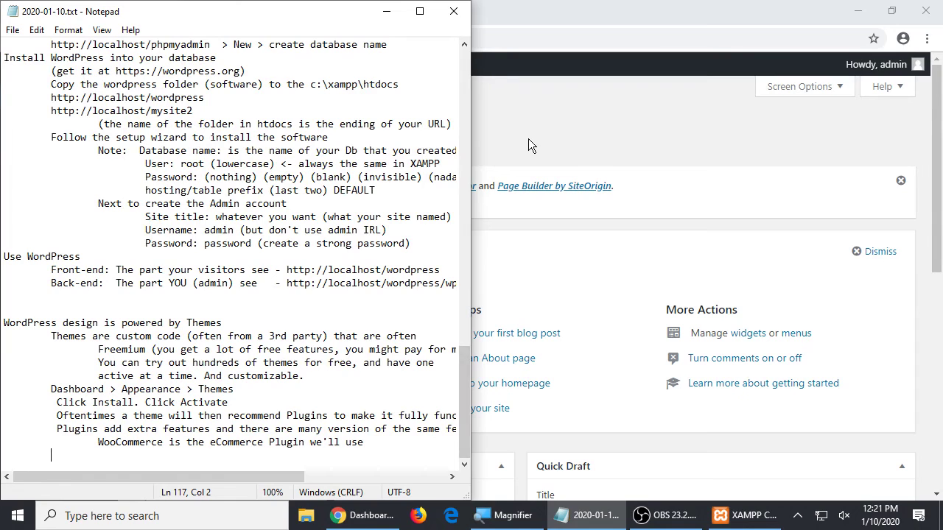
- Bring Chrome's WordPress Dashboard forward and open Settings > General
{"action": "left_click", "coordinate": [540, 128]}
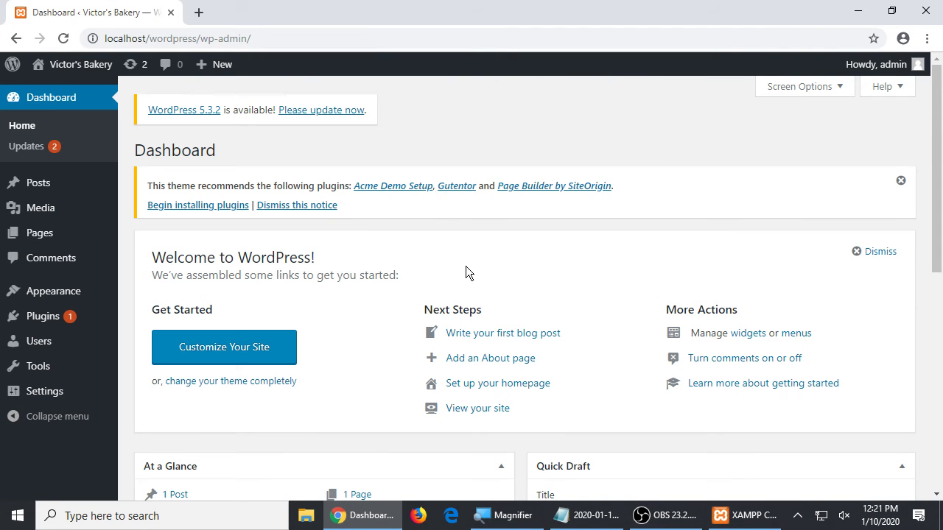
{"action": "scroll", "coordinate": [466, 266], "scroll_direction": "down", "scroll_amount": 5}
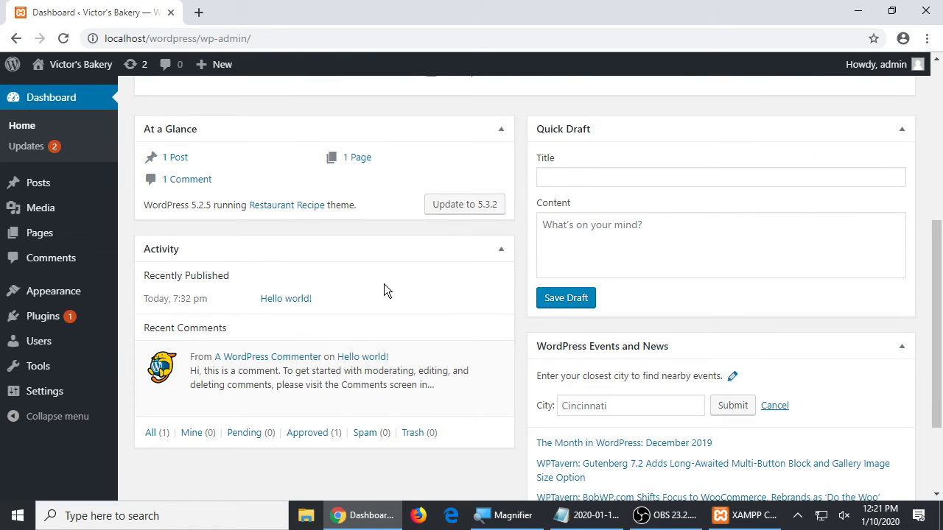
{"action": "scroll", "coordinate": [384, 290], "scroll_direction": "up", "scroll_amount": 5}
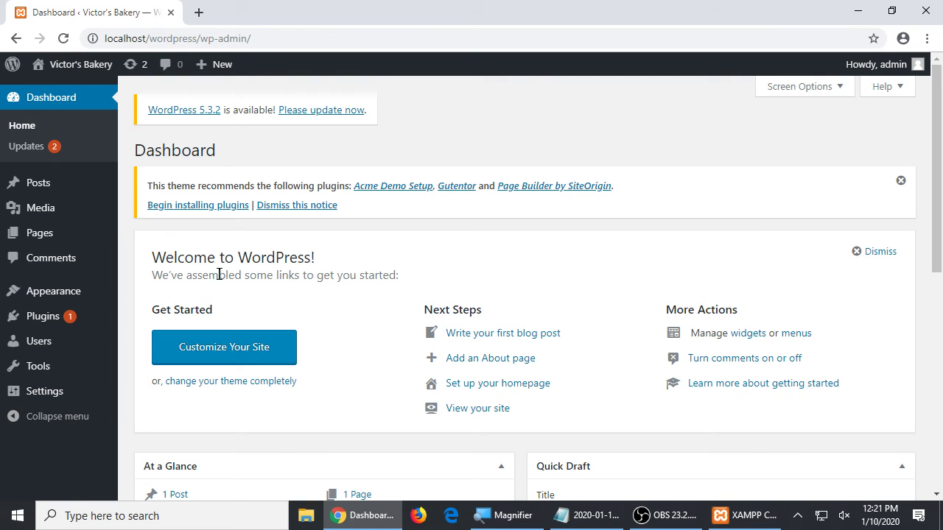
{"action": "mouse_move", "coordinate": [43, 394]}
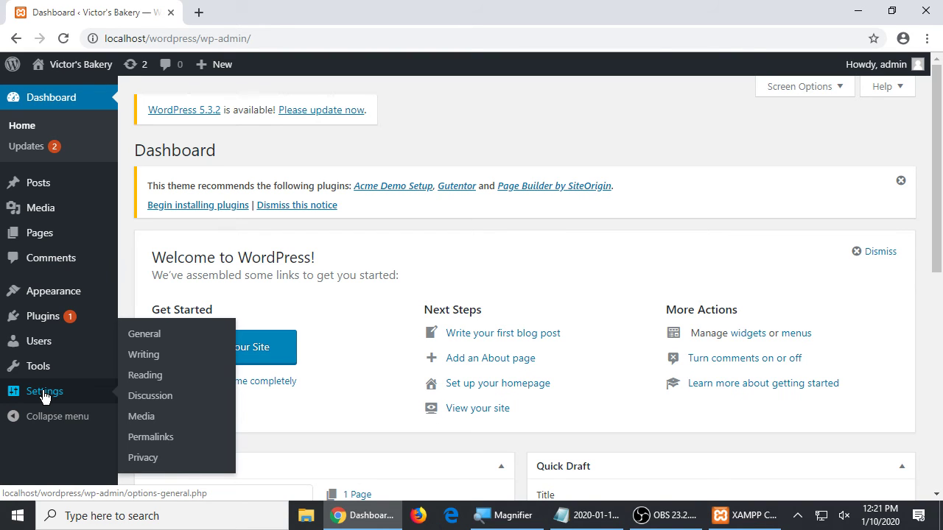
{"action": "left_click", "coordinate": [162, 333]}
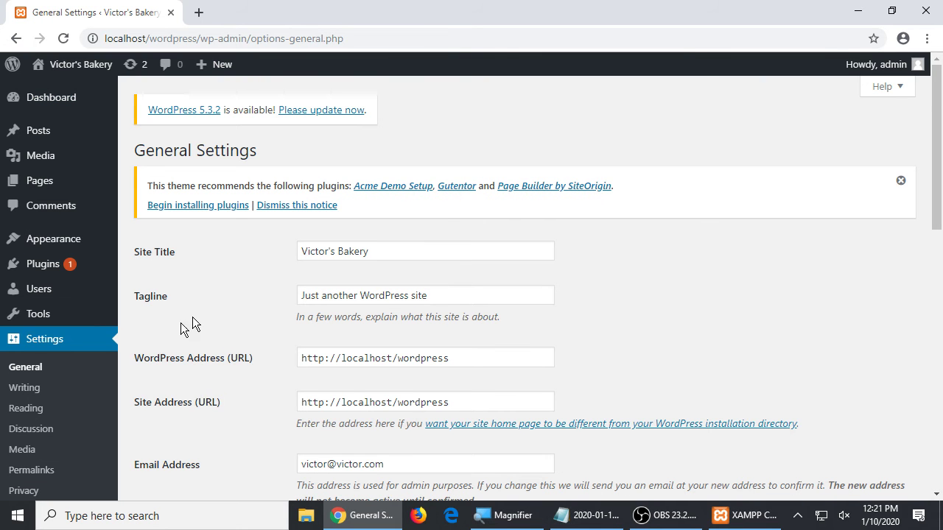
- Scroll through General Settings and select the Site Title text
{"action": "scroll", "coordinate": [442, 274], "scroll_direction": "down", "scroll_amount": 9}
{"action": "scroll", "coordinate": [443, 276], "scroll_direction": "down", "scroll_amount": 1}
{"action": "scroll", "coordinate": [442, 277], "scroll_direction": "up", "scroll_amount": 10}
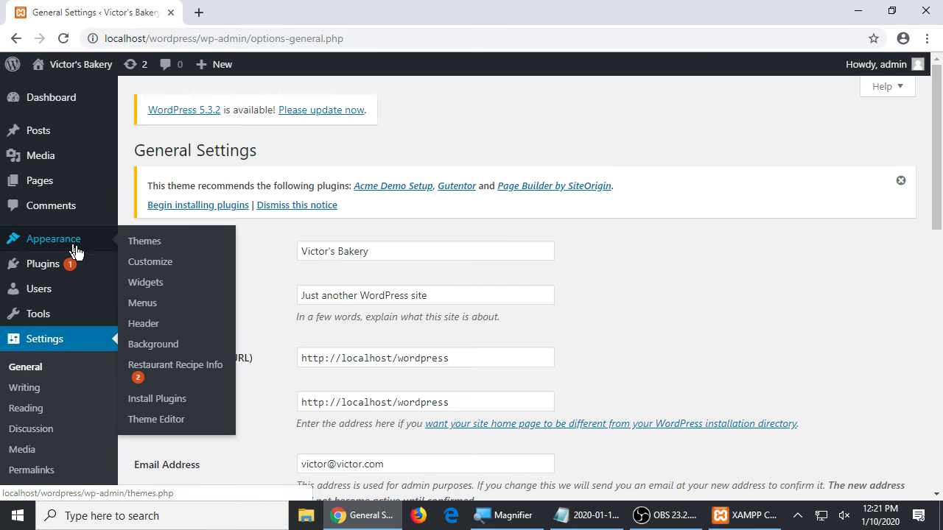
{"action": "left_click_drag", "start_coordinate": [416, 250], "coordinate": [277, 232]}
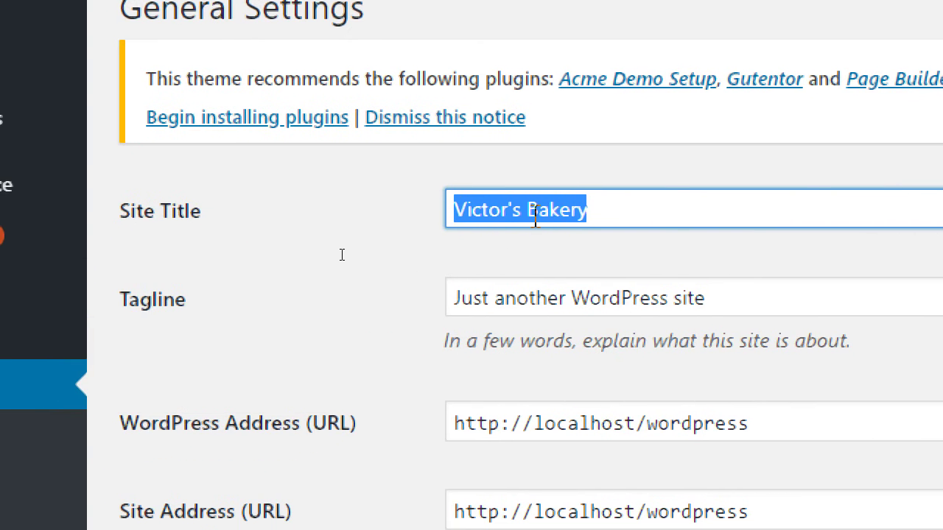
{"action": "left_click", "coordinate": [531, 214]}
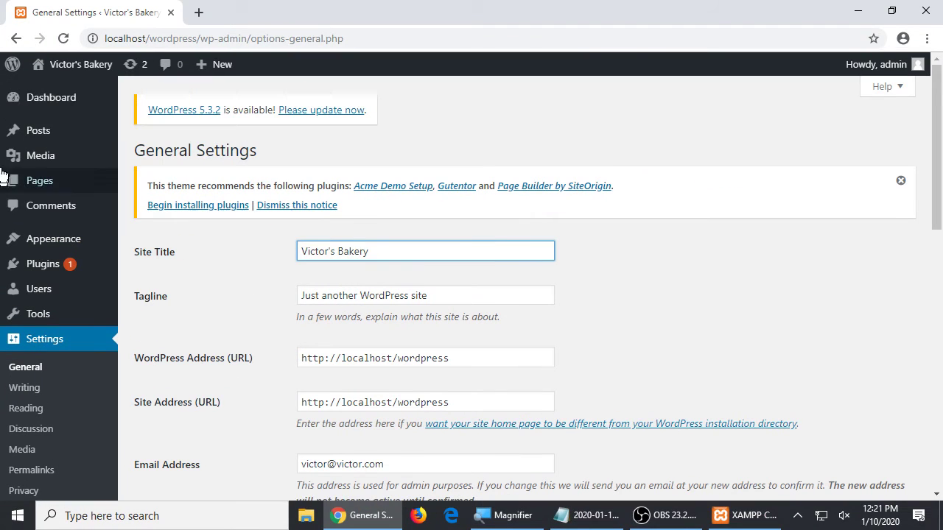
- Open the live site in a new tab and type victor.com in its address bar
{"action": "left_click", "coordinate": [75, 65]}
{"action": "scroll", "coordinate": [360, 268], "scroll_direction": "down", "scroll_amount": 9}
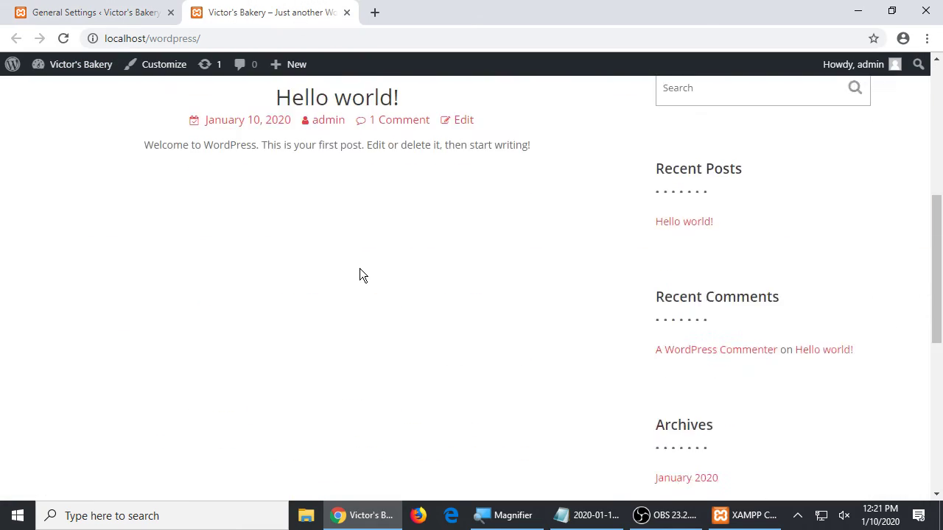
{"action": "scroll", "coordinate": [360, 267], "scroll_direction": "up", "scroll_amount": 9}
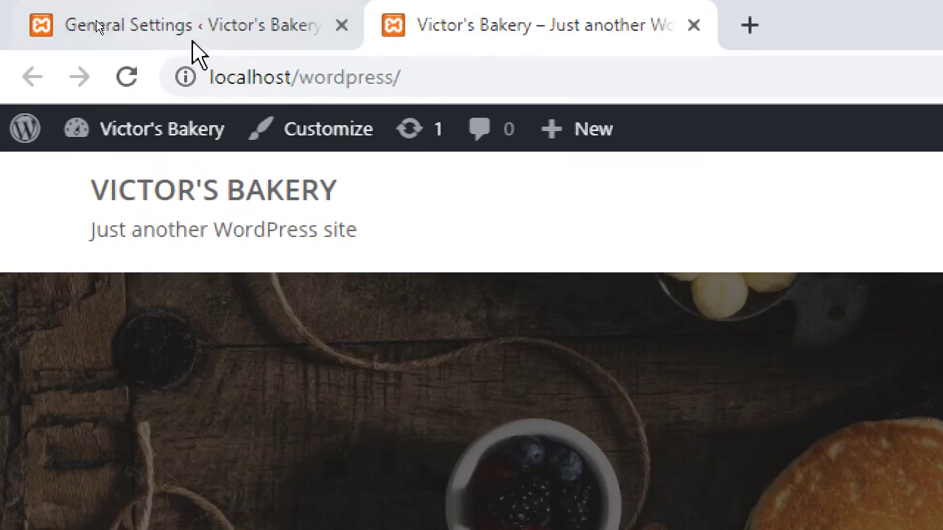
{"action": "left_click", "coordinate": [143, 33]}
{"action": "type", "text": "victor.com"}
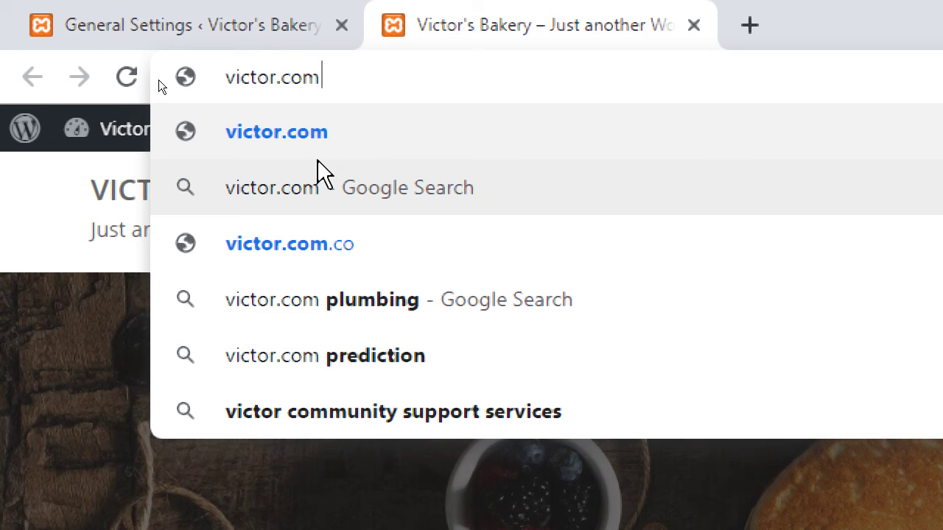
- Replace the tagline with 'The Best Bakery West of 805'
{"action": "left_click", "coordinate": [236, 15]}
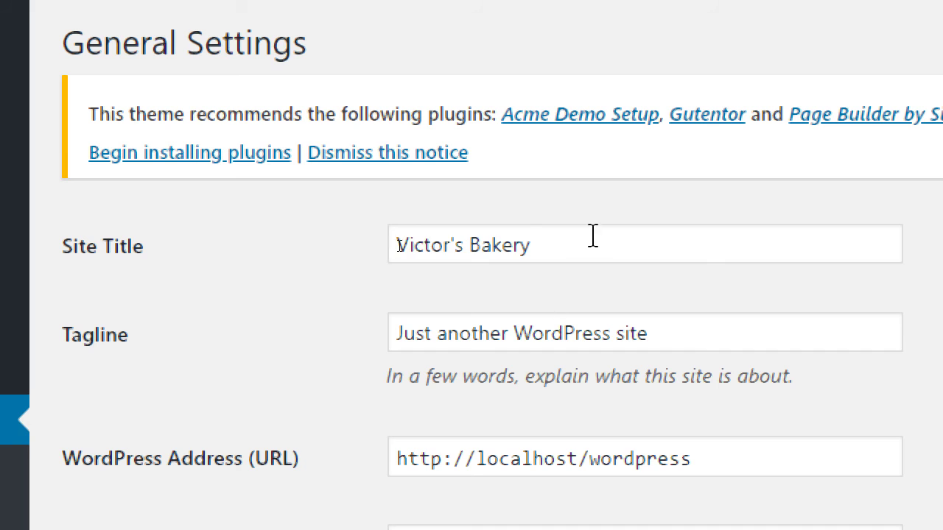
{"action": "triple_click", "coordinate": [398, 245]}
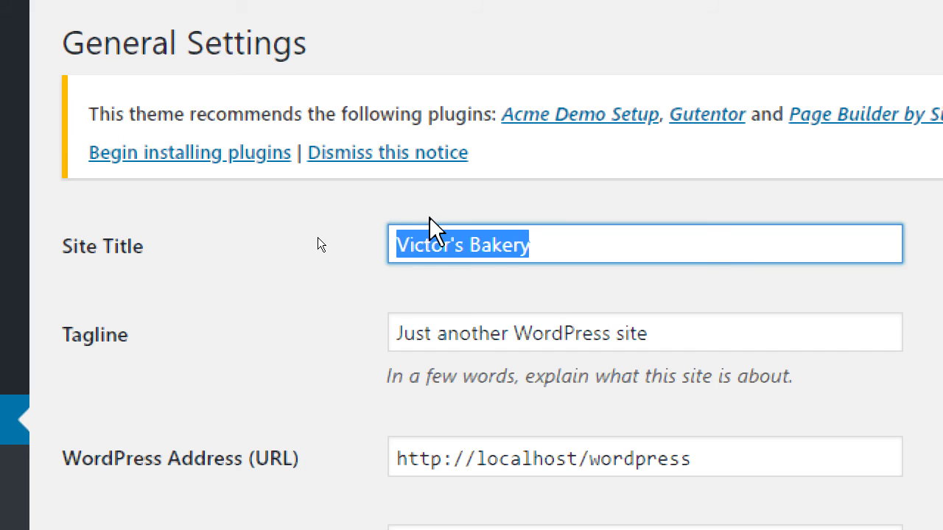
{"action": "left_click", "coordinate": [477, 331]}
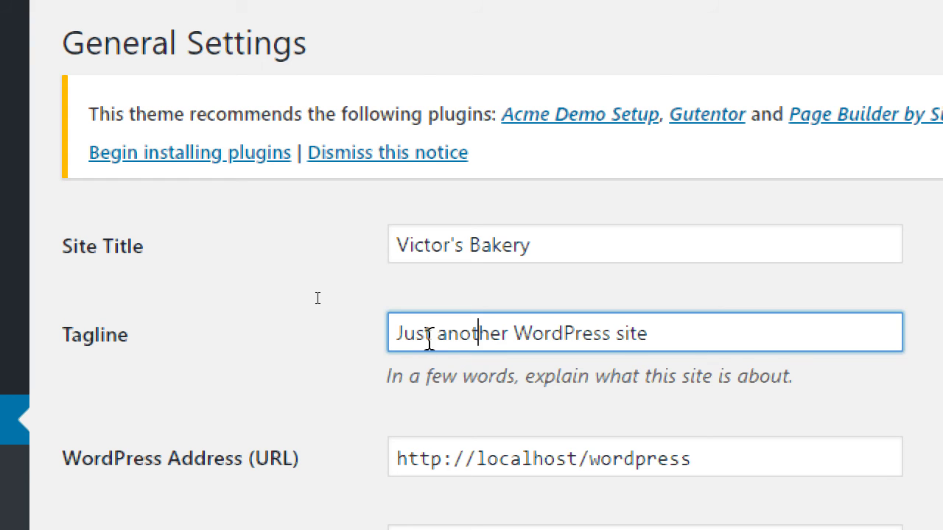
{"action": "left_click_drag", "start_coordinate": [424, 333], "coordinate": [791, 333]}
{"action": "left_click", "coordinate": [719, 332]}
{"action": "key", "text": "ctrl+a"}
{"action": "type", "text": "T"}
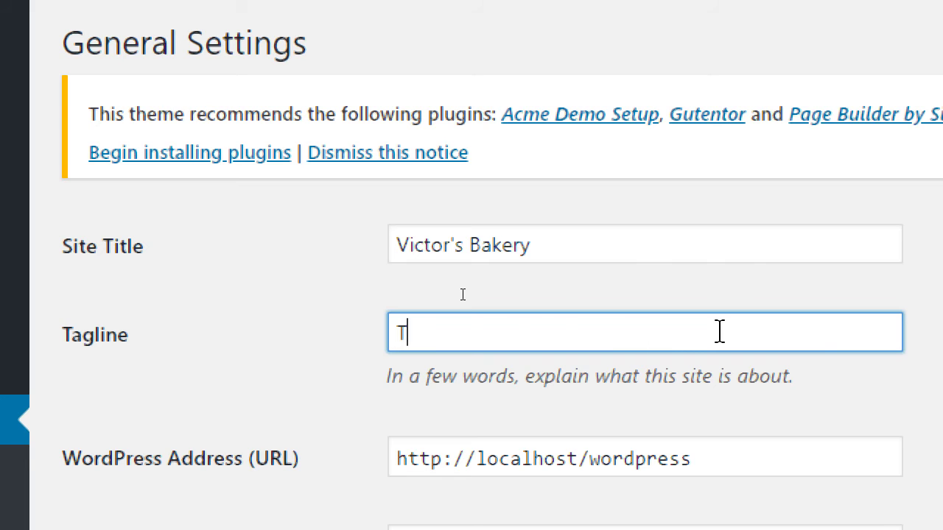
{"action": "type", "text": "he Best Ba"}
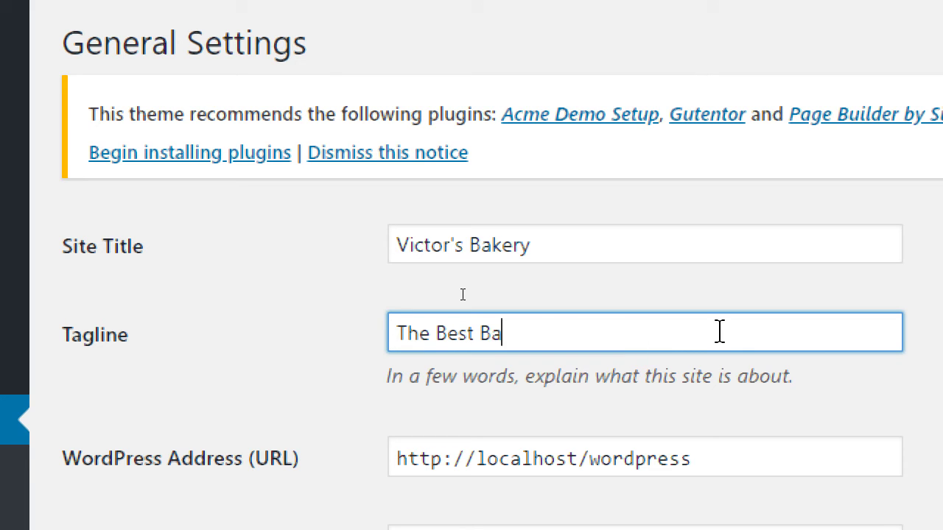
{"action": "type", "text": "kery West of"}
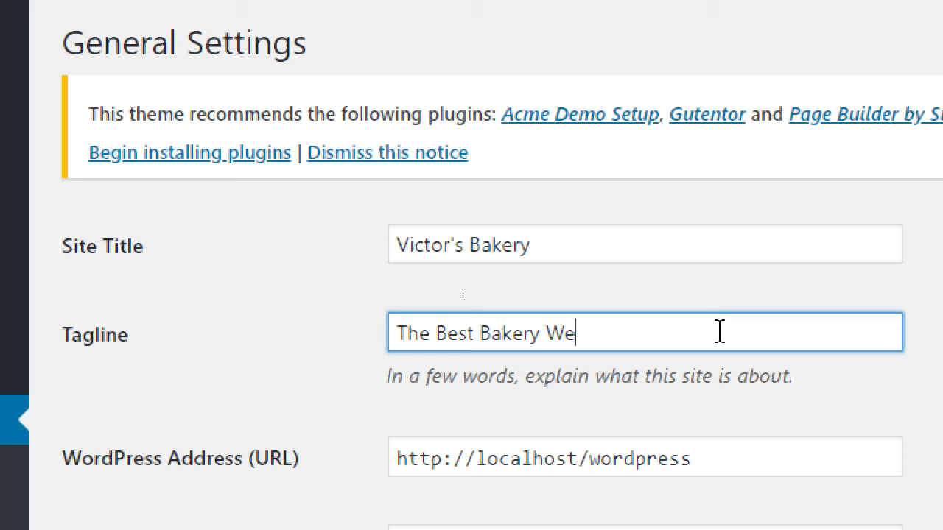
{"action": "key", "text": "BackSpace"}
{"action": "key", "text": "BackSpace"}
{"action": "type", "text": "of 805"}
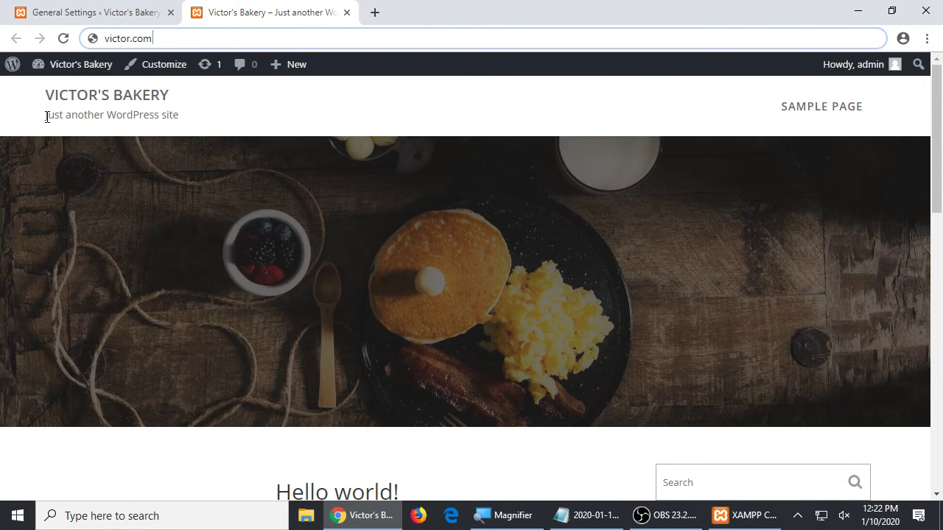
- Compare the old tagline on the live site, then place the caret in the WordPress Address field
{"action": "left_click_drag", "start_coordinate": [46, 115], "coordinate": [151, 114]}
{"action": "left_click", "coordinate": [218, 118]}
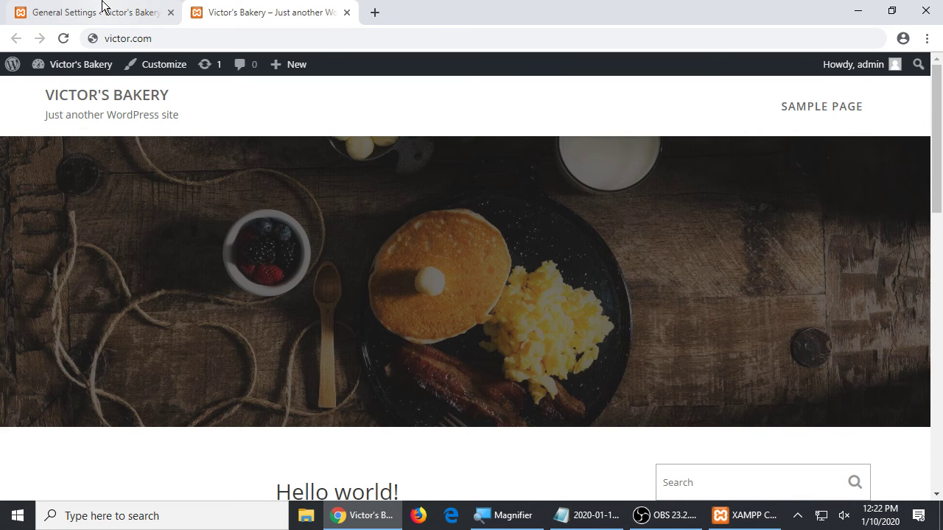
{"action": "left_click", "coordinate": [101, 9]}
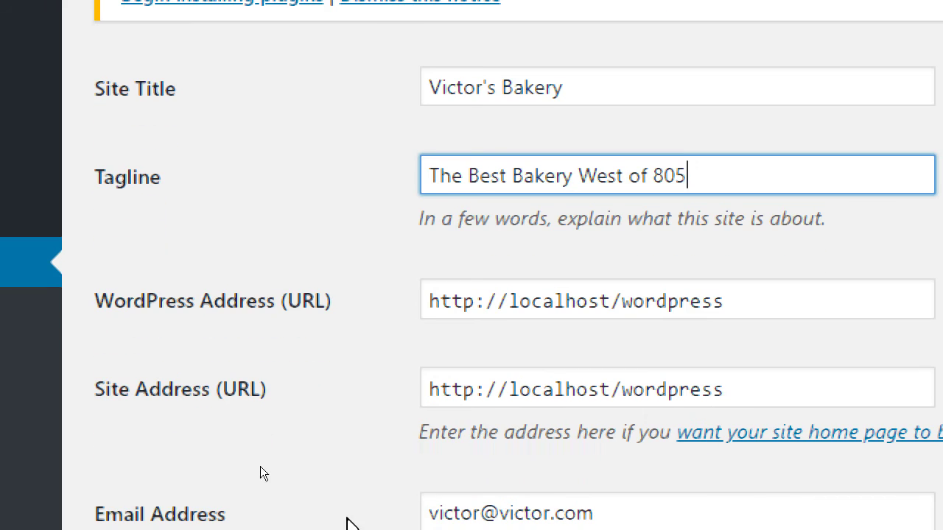
{"action": "left_click_drag", "start_coordinate": [469, 297], "coordinate": [841, 288]}
{"action": "left_click", "coordinate": [505, 352]}
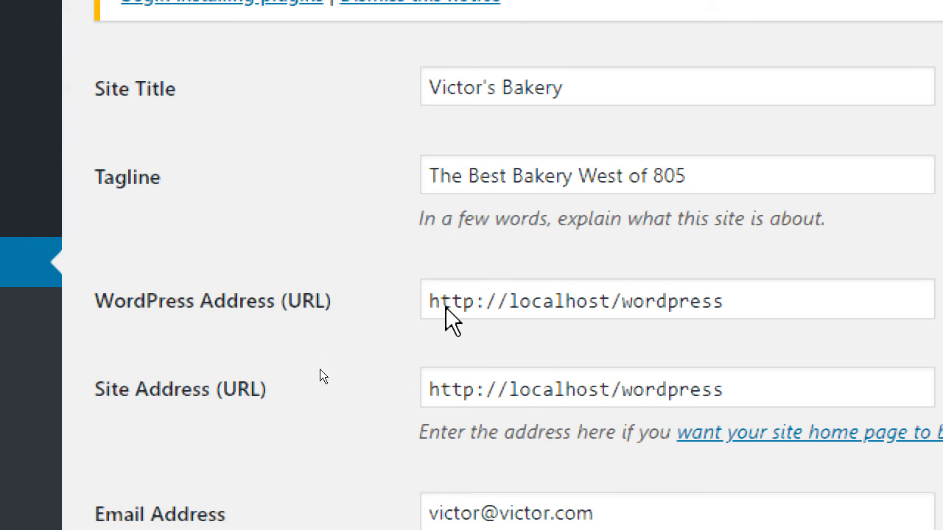
{"action": "left_click", "coordinate": [599, 306]}
{"action": "key", "text": "Left"}
{"action": "key", "text": "Left"}
{"action": "key", "text": "Left"}
{"action": "key", "text": "Left"}
{"action": "key", "text": "Left"}
{"action": "key", "text": "Left"}
{"action": "key", "text": "Left"}
{"action": "key", "text": "Left"}
{"action": "key", "text": "shift+End"}
{"action": "type", "text": "v"}
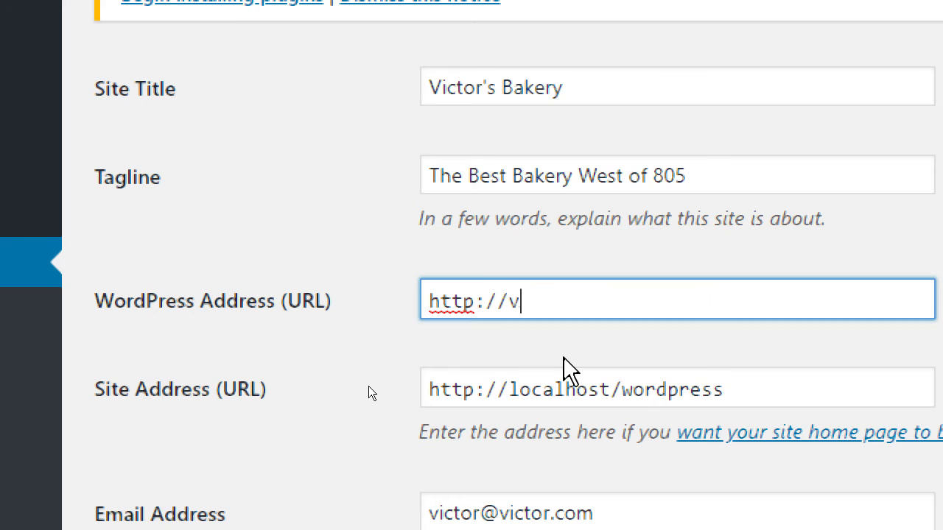
{"action": "type", "text": "ictor.com"}
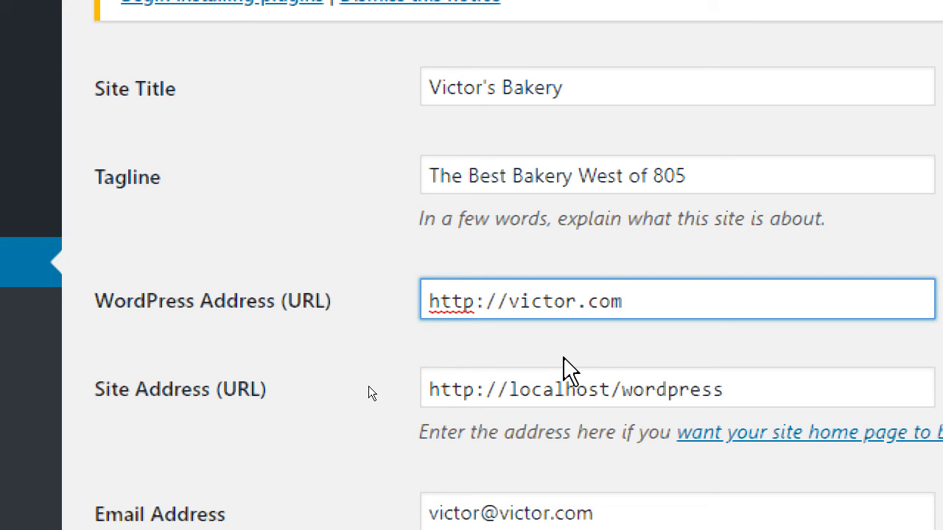
{"action": "key", "text": "ctrl+z"}
{"action": "key", "text": "End"}
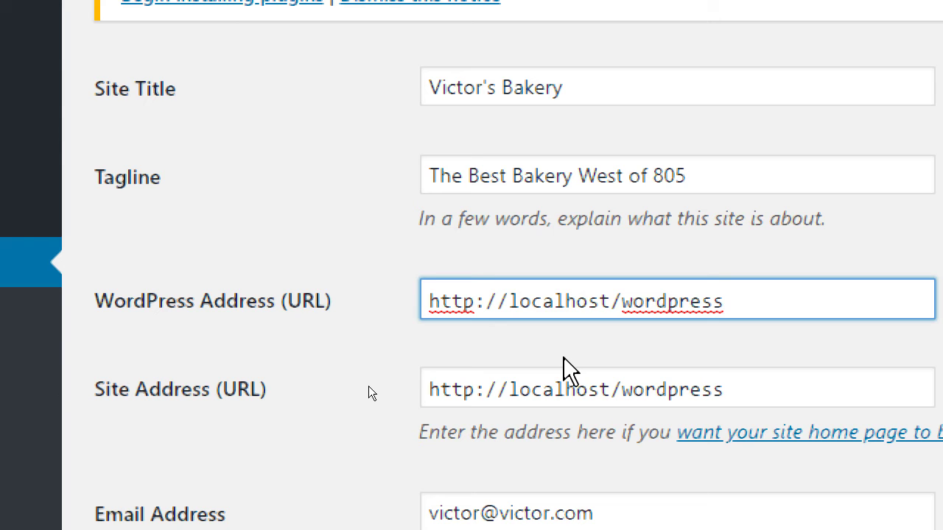
{"action": "key", "text": "shift+Left"}
{"action": "key", "text": "shift+Left"}
{"action": "key", "text": "shift+Left"}
{"action": "key", "text": "shift+Left"}
{"action": "key", "text": "shift+Left"}
{"action": "key", "text": "shift+Left"}
{"action": "key", "text": "shift+Left"}
{"action": "key", "text": "shift+Left"}
{"action": "key", "text": "shift+Left"}
{"action": "key", "text": "shift+Left"}
{"action": "key", "text": "shift+Left"}
{"action": "key", "text": "shift+Left"}
{"action": "key", "text": "shift+Left"}
{"action": "key", "text": "shift+Left"}
{"action": "key", "text": "shift+Left"}
{"action": "key", "text": "shift+Left"}
{"action": "key", "text": "shift+Left"}
{"action": "key", "text": "shift+Left"}
{"action": "key", "text": "shift+Left"}
{"action": "key", "text": "shift+Left"}
{"action": "key", "text": "shift+Left"}
{"action": "key", "text": "shift+Left"}
{"action": "key", "text": "shift+Left"}
{"action": "key", "text": "shift+Left"}
{"action": "key", "text": "shift+Left"}
{"action": "key", "text": "shift+Left"}
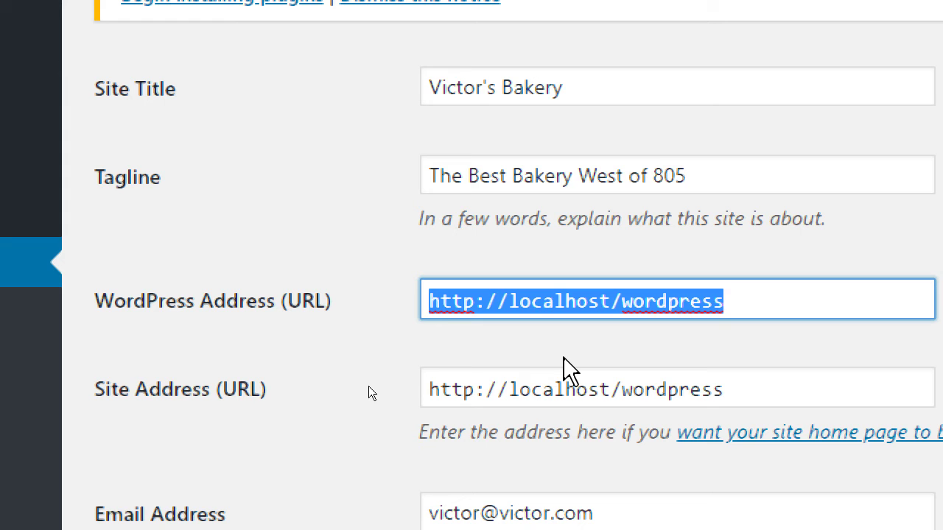
{"action": "key", "text": "Right"}
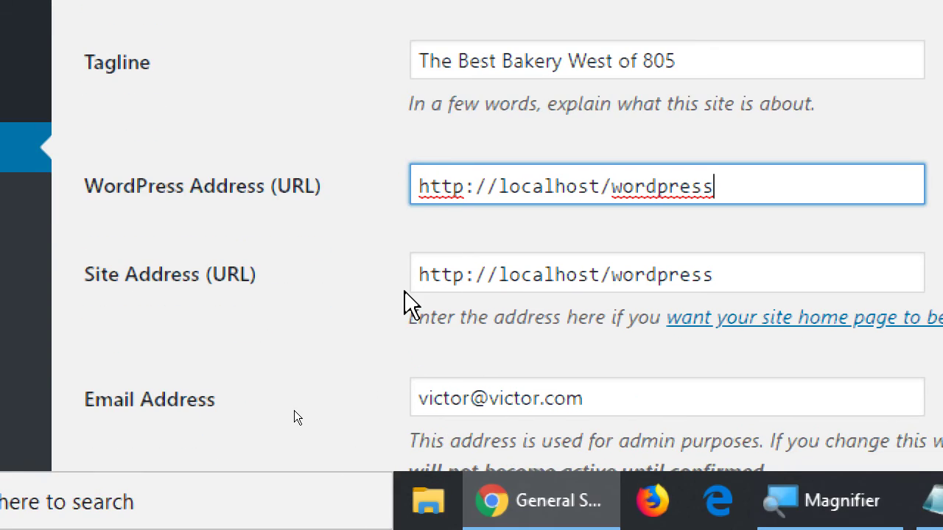
{"action": "scroll", "coordinate": [293, 417], "scroll_direction": "down", "scroll_amount": 2}
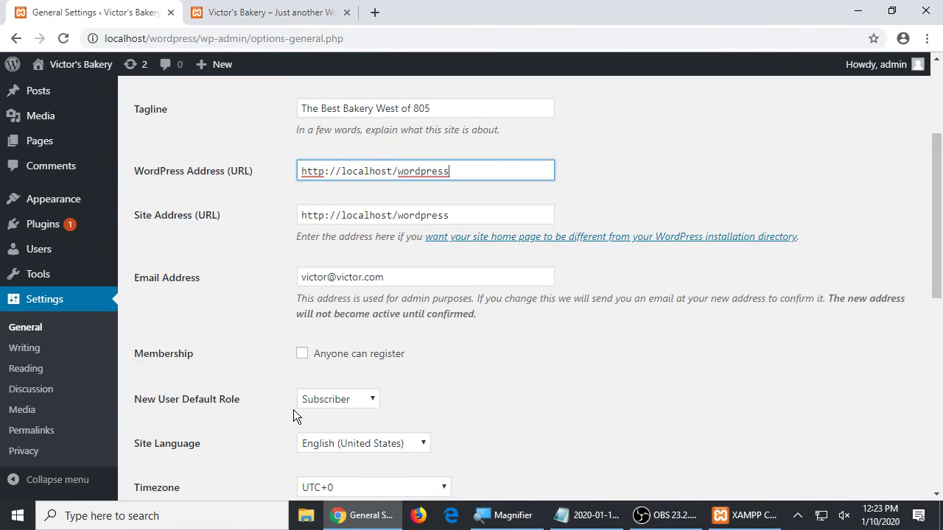
{"action": "scroll", "coordinate": [293, 417], "scroll_direction": "down", "scroll_amount": 1}
{"action": "scroll", "coordinate": [375, 330], "scroll_direction": "down", "scroll_amount": 1}
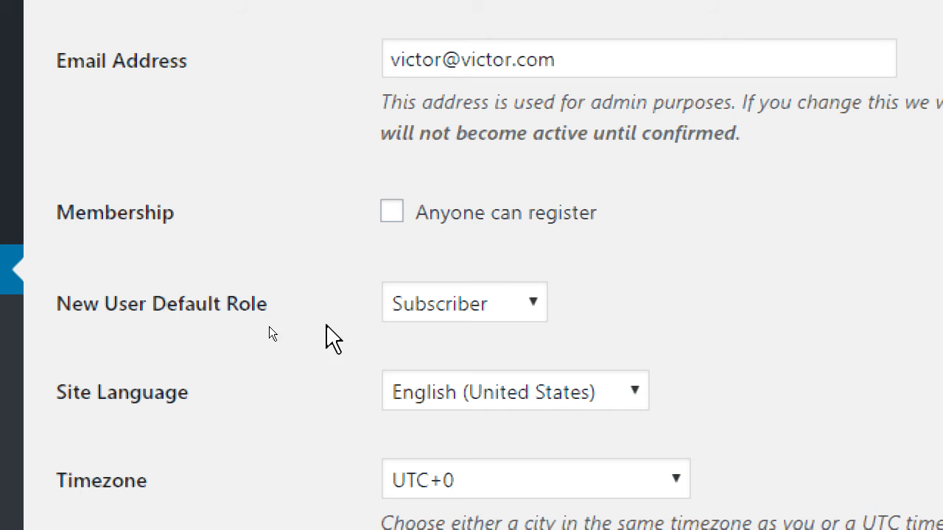
{"action": "scroll", "coordinate": [268, 326], "scroll_direction": "down", "scroll_amount": 2}
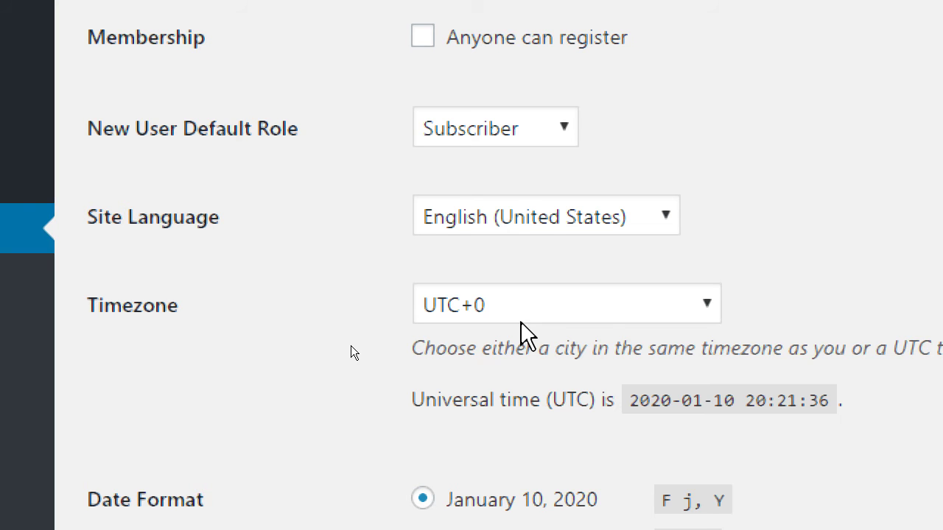
{"action": "key", "text": "super+minus"}
- Browse the Timezone list, leaving it at UTC+0
{"action": "left_click", "coordinate": [350, 339]}
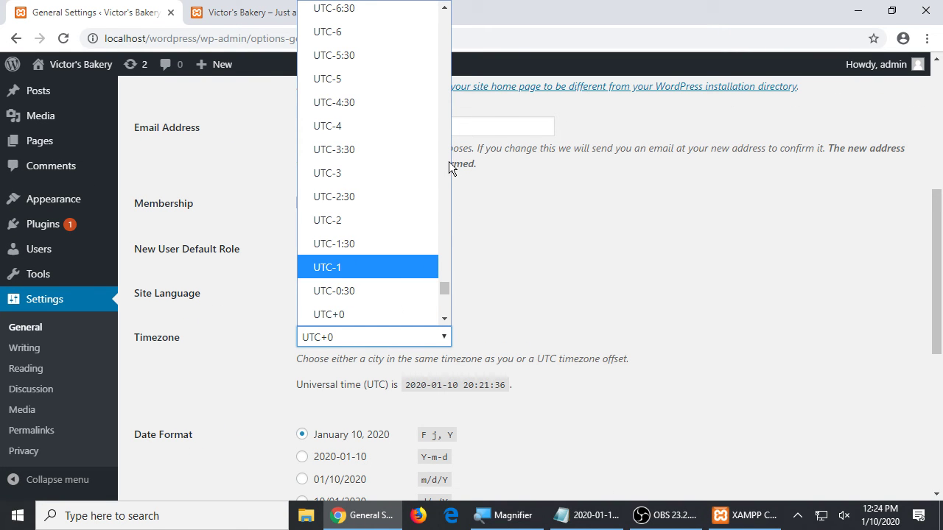
{"action": "scroll", "coordinate": [448, 160], "scroll_direction": "up", "scroll_amount": 4}
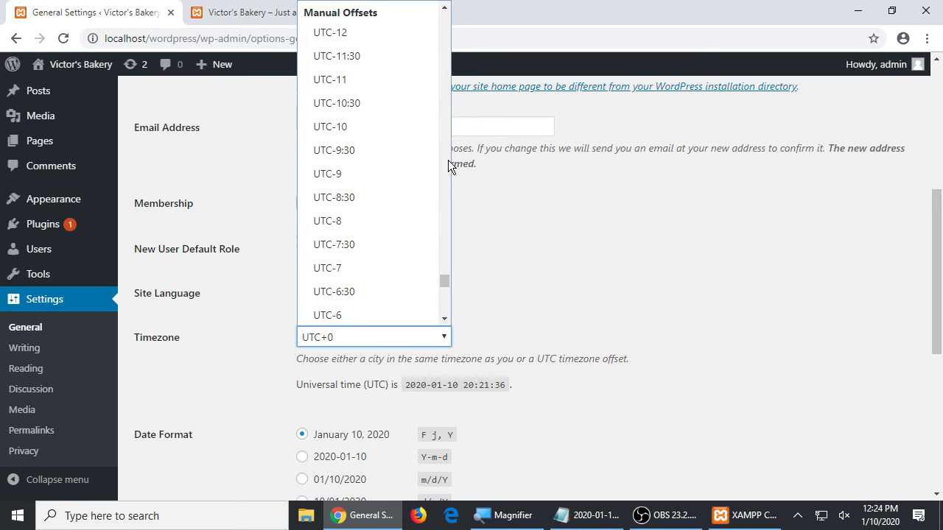
{"action": "scroll", "coordinate": [448, 160], "scroll_direction": "up", "scroll_amount": 4}
{"action": "scroll", "coordinate": [445, 304], "scroll_direction": "down", "scroll_amount": 4}
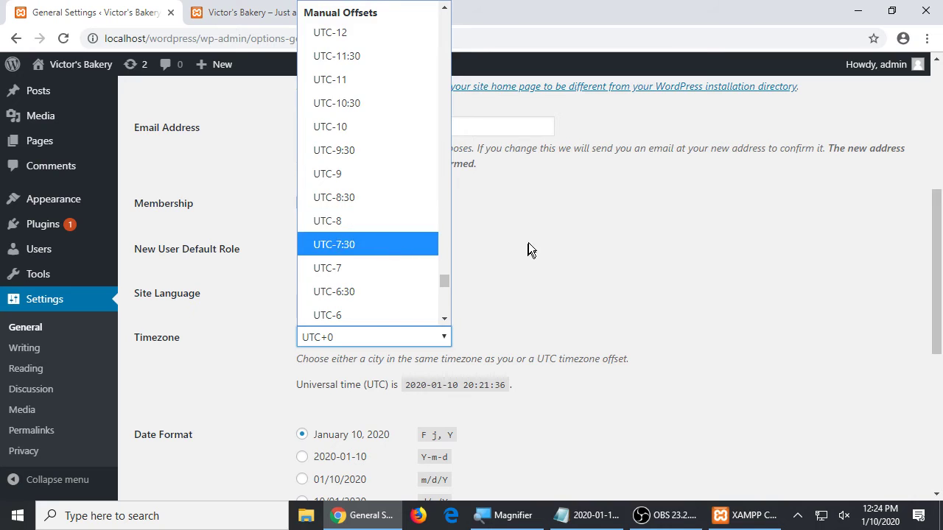
{"action": "left_click", "coordinate": [678, 267]}
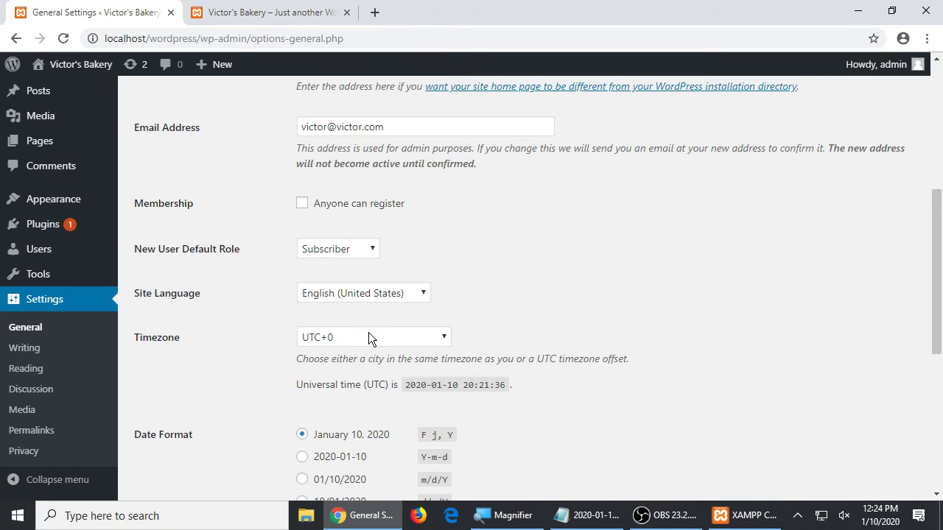
{"action": "left_click", "coordinate": [369, 337]}
{"action": "scroll", "coordinate": [581, 231], "scroll_direction": "up", "scroll_amount": 3}
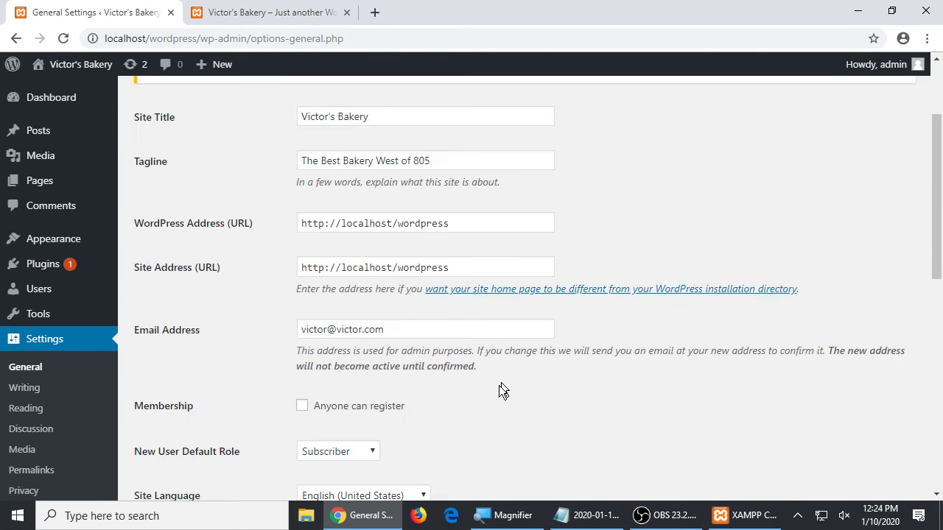
{"action": "scroll", "coordinate": [412, 475], "scroll_direction": "down", "scroll_amount": 3}
{"action": "left_click", "coordinate": [411, 335]}
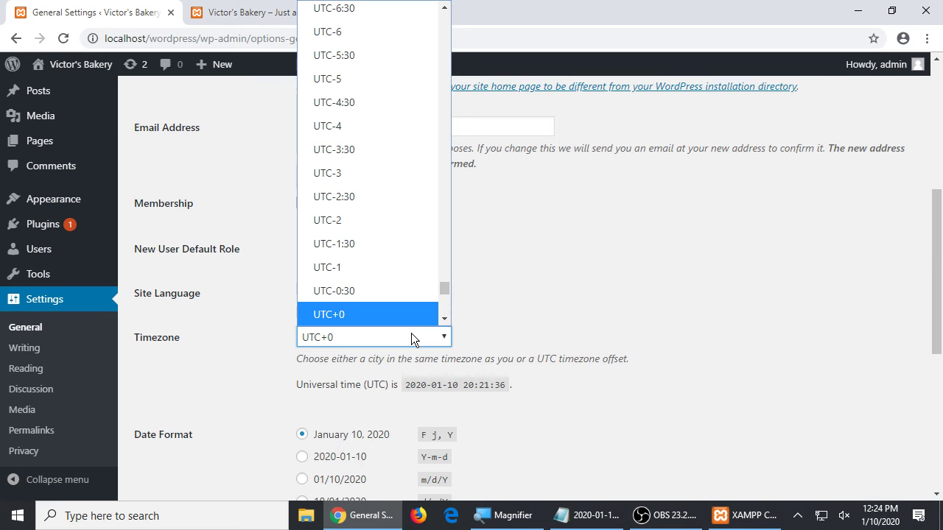
{"action": "left_click_drag", "start_coordinate": [448, 289], "coordinate": [446, 86]}
{"action": "left_click", "coordinate": [585, 278]}
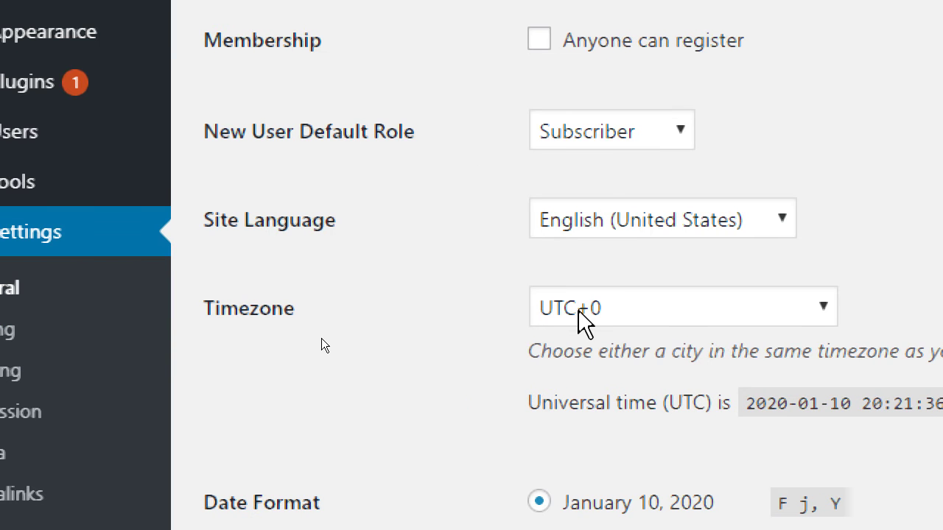
- Filter the Timezone list with 'los' and choose Los Angeles
{"action": "left_click", "coordinate": [578, 310]}
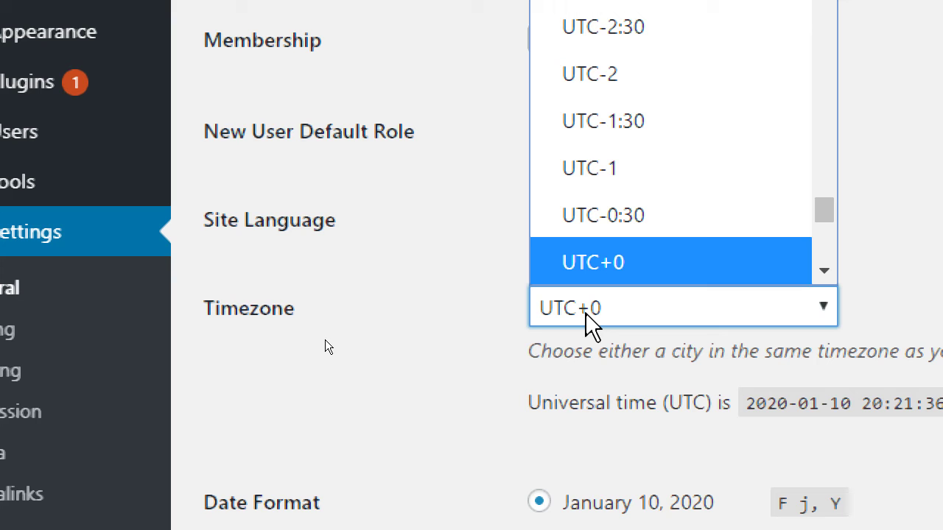
{"action": "type", "text": "los"}
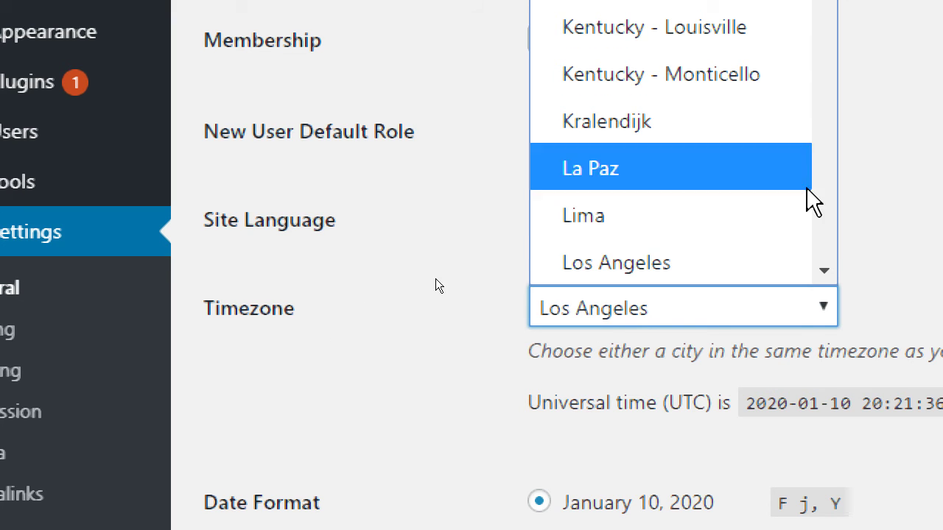
{"action": "left_click", "coordinate": [823, 271]}
{"action": "left_click", "coordinate": [824, 271]}
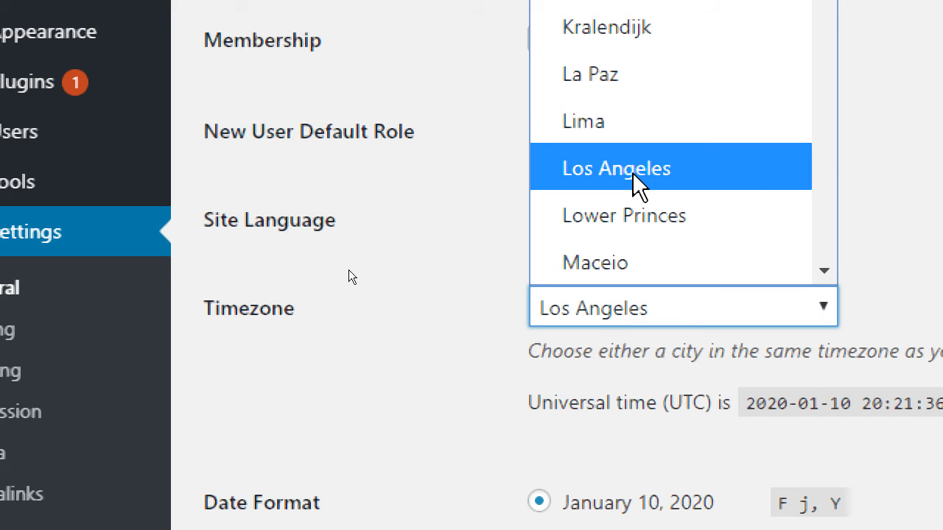
{"action": "left_click", "coordinate": [638, 185]}
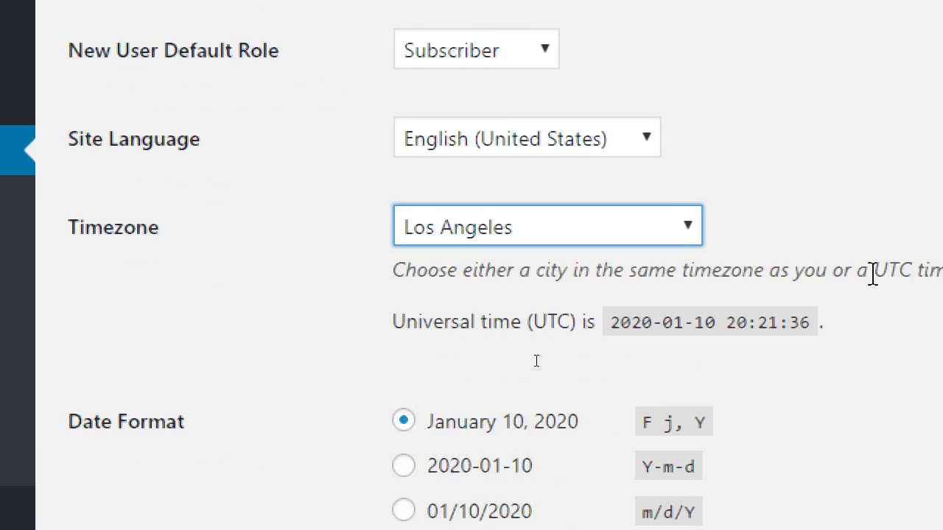
{"action": "left_click", "coordinate": [222, 401]}
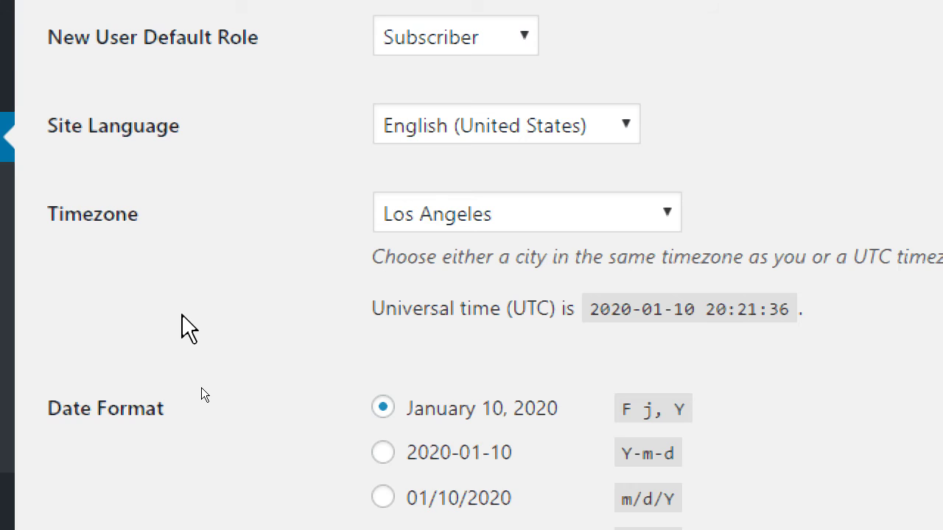
{"action": "scroll", "coordinate": [181, 316], "scroll_direction": "down", "scroll_amount": 3}
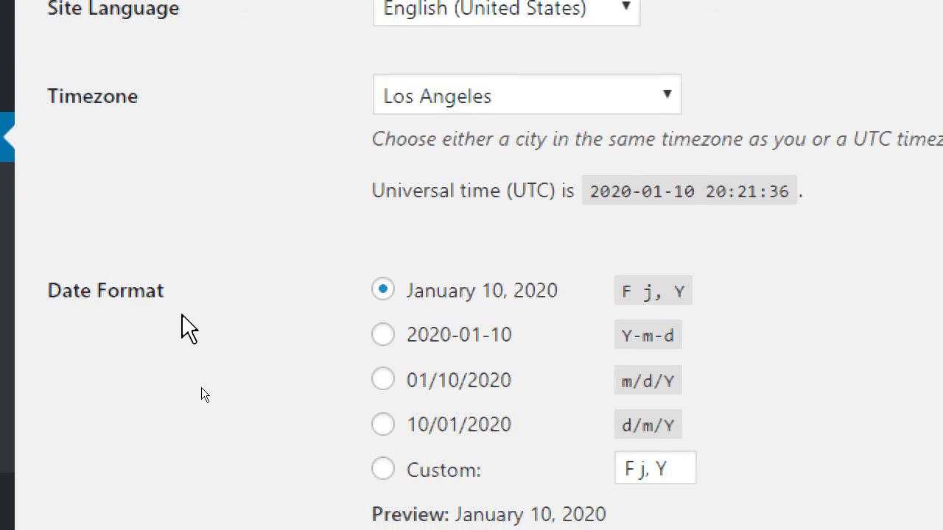
{"action": "scroll", "coordinate": [181, 315], "scroll_direction": "down", "scroll_amount": 2}
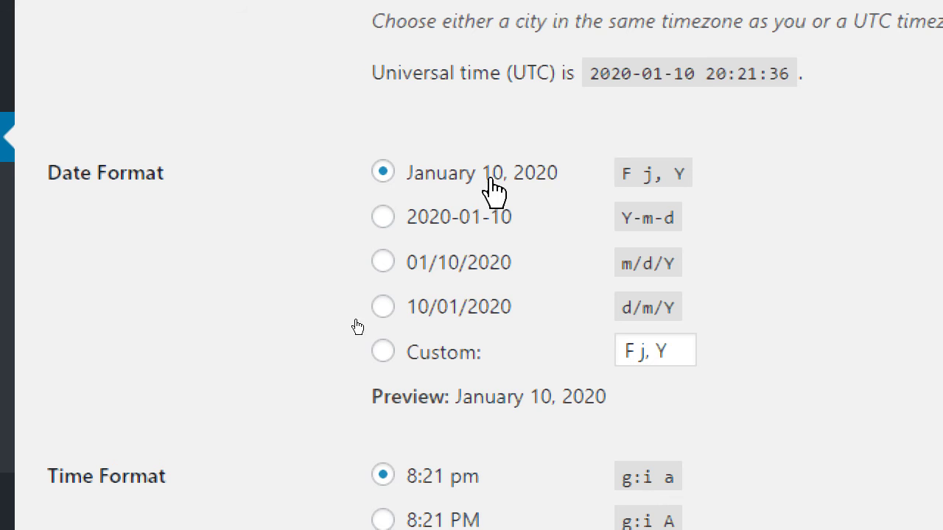
{"action": "scroll", "coordinate": [310, 382], "scroll_direction": "down", "scroll_amount": 2}
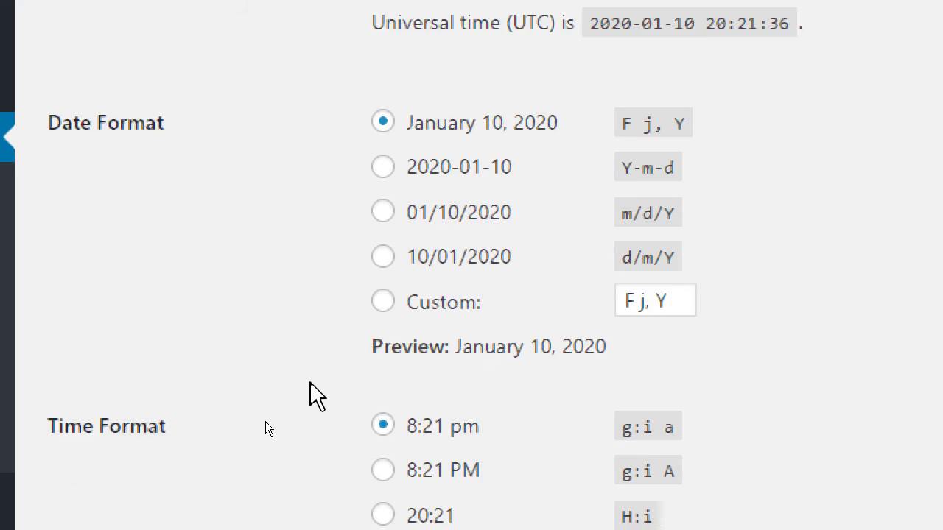
{"action": "scroll", "coordinate": [310, 382], "scroll_direction": "down", "scroll_amount": 4}
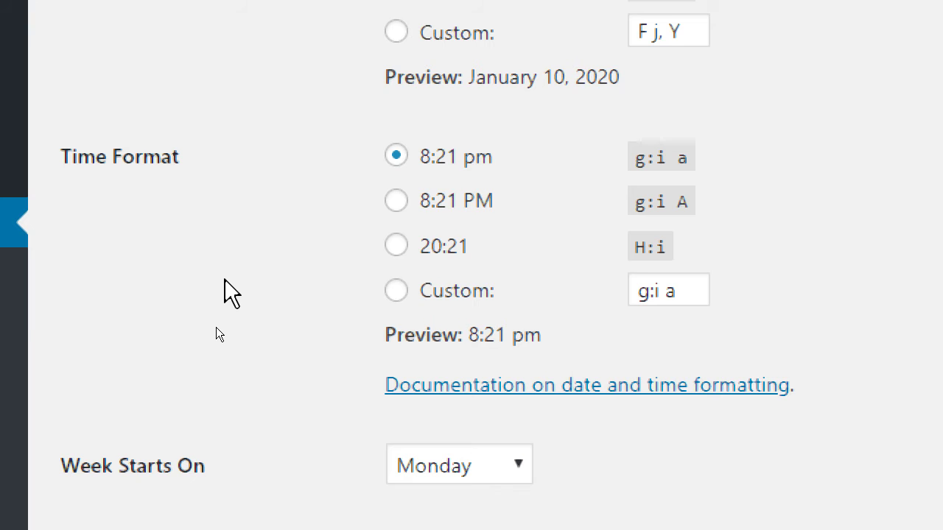
{"action": "scroll", "coordinate": [215, 328], "scroll_direction": "down", "scroll_amount": 2}
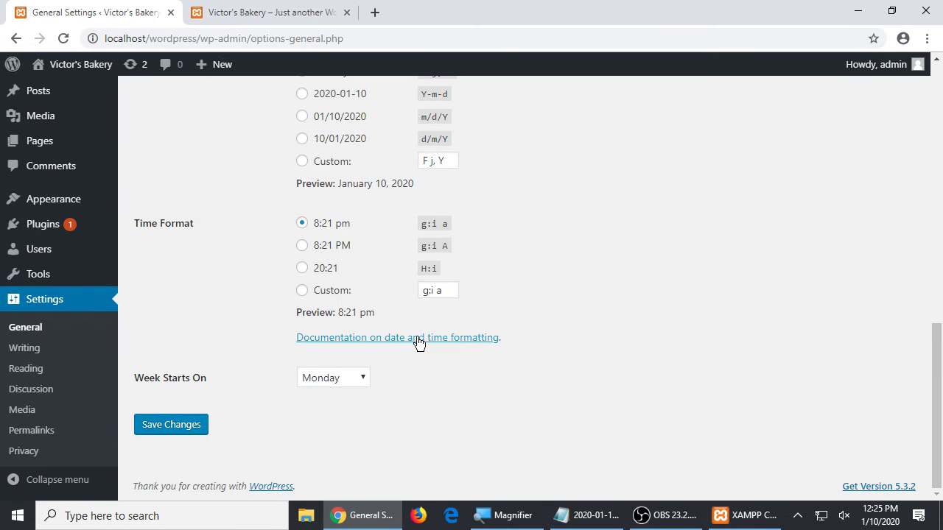
{"action": "scroll", "coordinate": [414, 341], "scroll_direction": "up", "scroll_amount": 4}
{"action": "scroll", "coordinate": [419, 341], "scroll_direction": "up", "scroll_amount": 6}
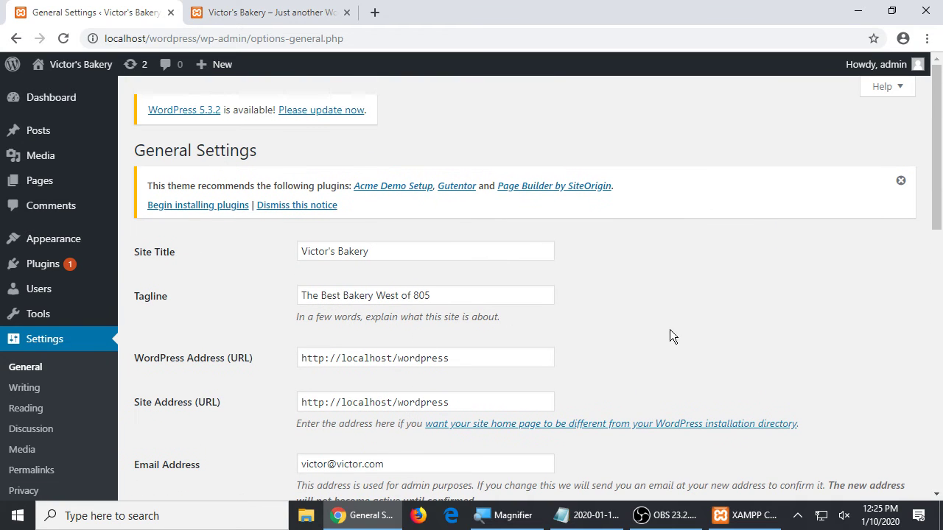
{"action": "left_click_drag", "start_coordinate": [442, 295], "coordinate": [319, 290]}
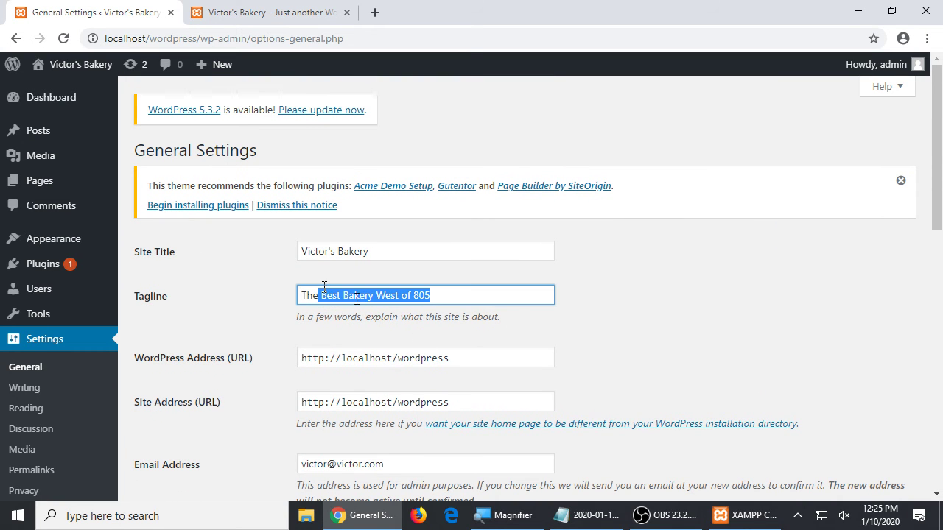
{"action": "scroll", "coordinate": [369, 303], "scroll_direction": "down", "scroll_amount": 2}
{"action": "scroll", "coordinate": [369, 303], "scroll_direction": "down", "scroll_amount": 5}
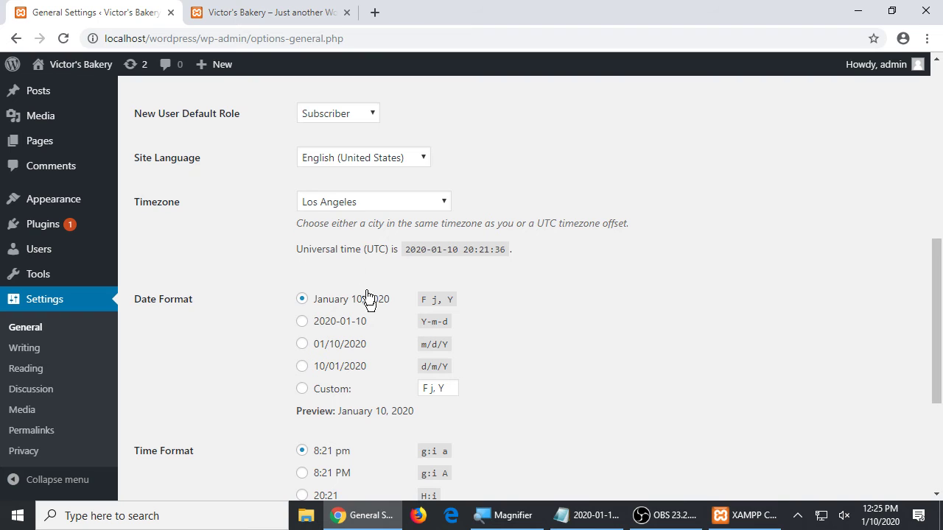
{"action": "scroll", "coordinate": [347, 218], "scroll_direction": "down", "scroll_amount": 3}
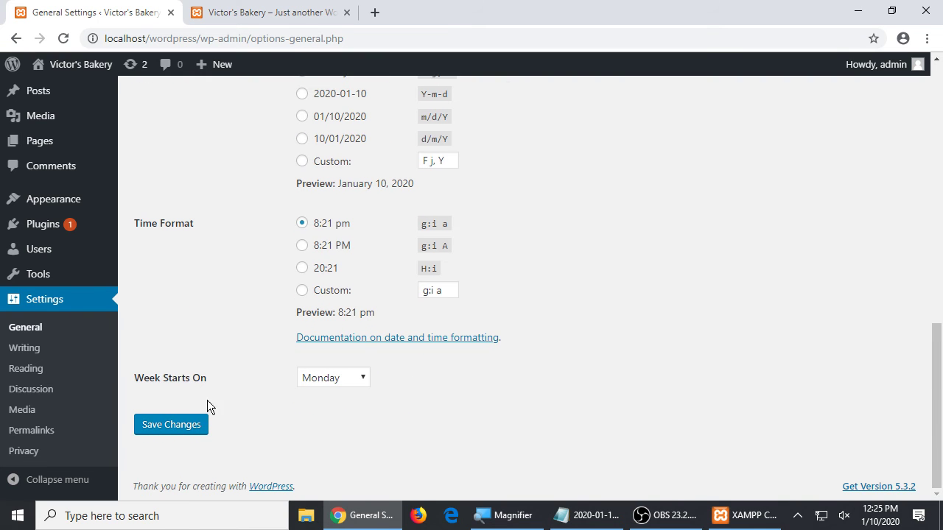
{"action": "left_click", "coordinate": [179, 425]}
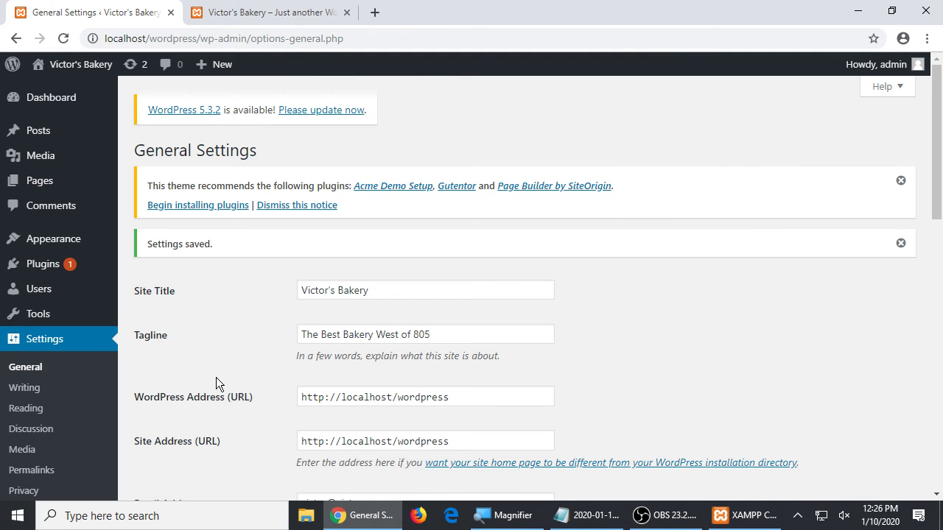
- Scroll the saved General Settings to check the Los Angeles timezone and the new tagline
{"action": "scroll", "coordinate": [243, 344], "scroll_direction": "down", "scroll_amount": 1}
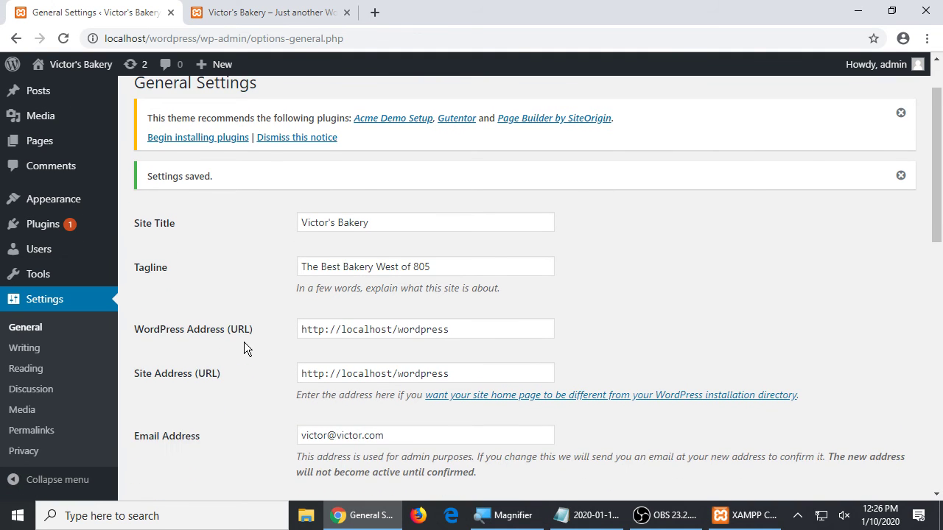
{"action": "scroll", "coordinate": [245, 339], "scroll_direction": "up", "scroll_amount": 1}
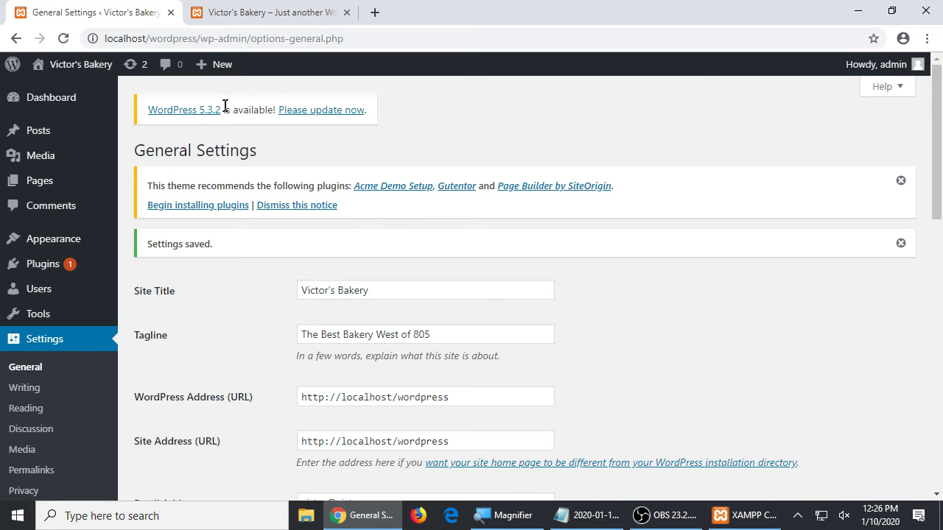
- Reload the public front page to see the tagline 'The Best Bakery West of 805'
{"action": "left_click", "coordinate": [257, 10]}
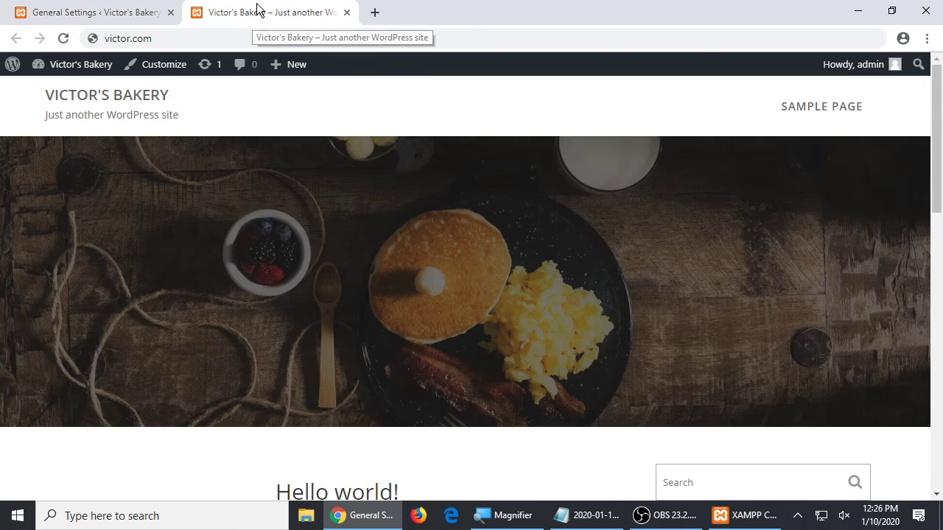
{"action": "key", "text": "F5"}
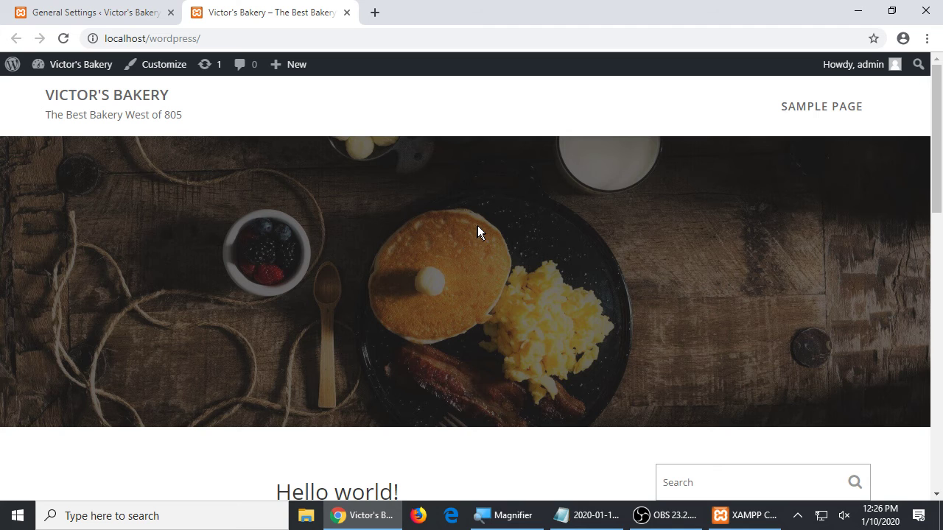
{"action": "scroll", "coordinate": [469, 192], "scroll_direction": "down", "scroll_amount": 2}
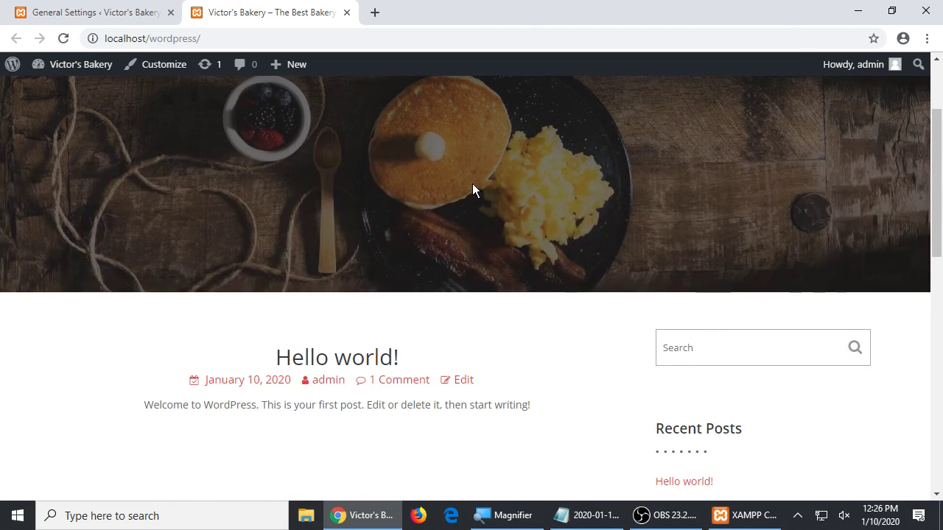
{"action": "scroll", "coordinate": [473, 189], "scroll_direction": "down", "scroll_amount": 2}
{"action": "left_click_drag", "start_coordinate": [284, 217], "coordinate": [510, 302]}
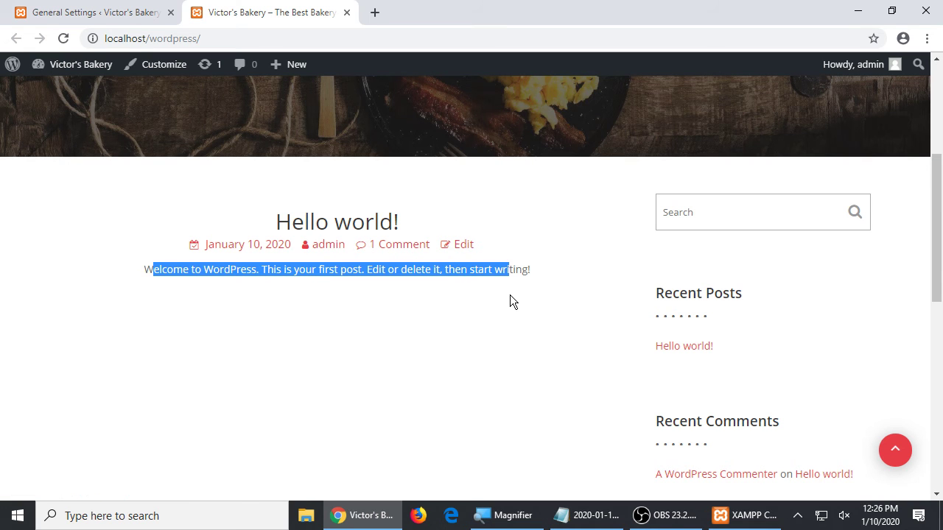
{"action": "left_click", "coordinate": [471, 339]}
- Look over the front-page post, then bring the Notepad course notes forward and zoom in
{"action": "left_click_drag", "start_coordinate": [316, 225], "coordinate": [326, 244]}
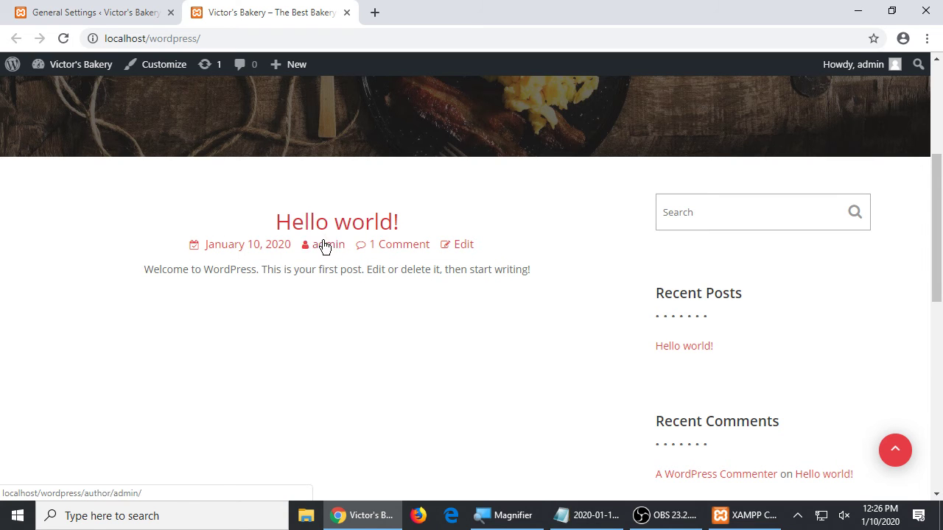
{"action": "scroll", "coordinate": [364, 288], "scroll_direction": "up", "scroll_amount": 4}
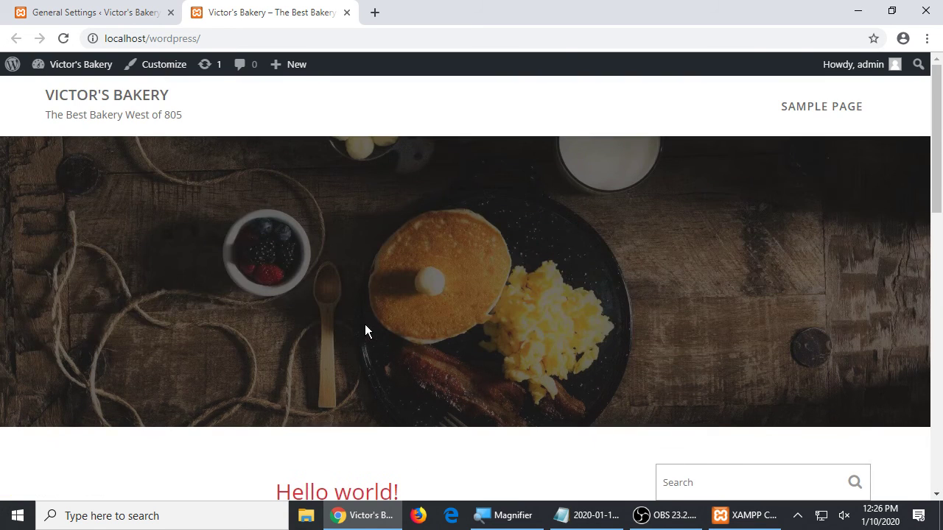
{"action": "scroll", "coordinate": [365, 324], "scroll_direction": "down", "scroll_amount": 2}
{"action": "scroll", "coordinate": [365, 324], "scroll_direction": "down", "scroll_amount": 2}
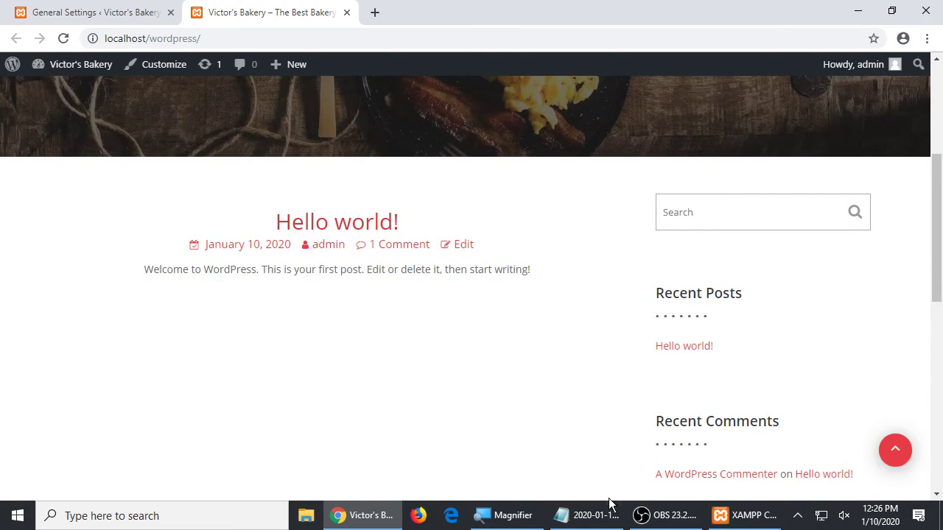
{"action": "left_click", "coordinate": [610, 508]}
{"action": "key", "text": "super+plus"}
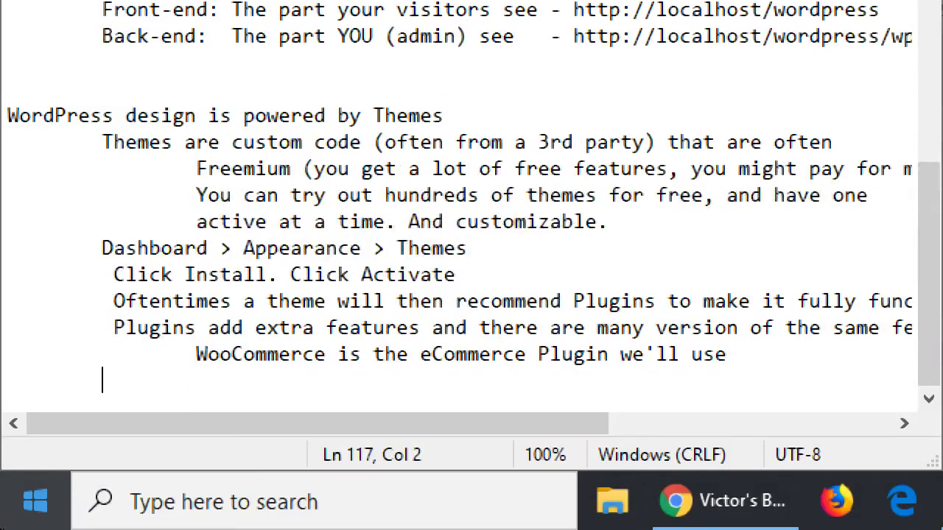
- Type the heading 'WordPress has two types of screens:' with 'Posts' and 'Pages' lines beneath
{"action": "key", "text": "BackSpace"}
{"action": "key", "text": "Return"}
{"action": "type", "text": "Woir"}
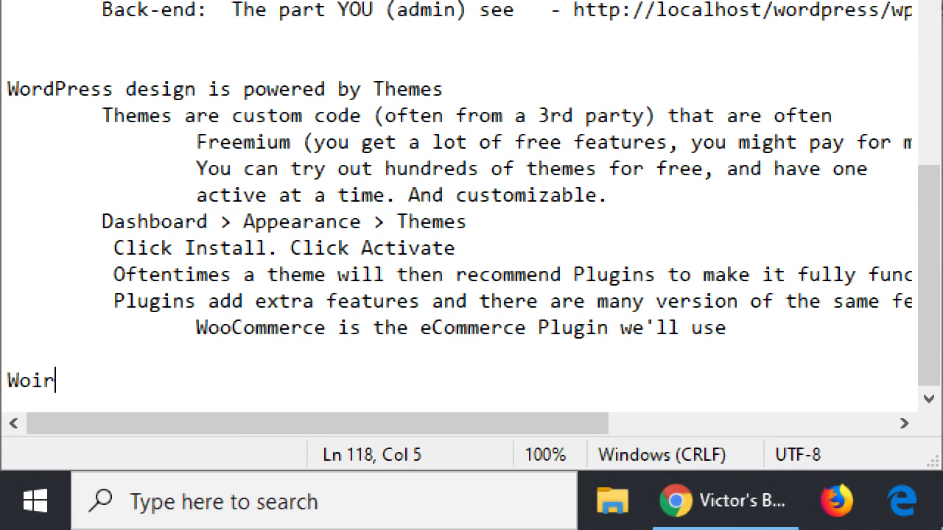
{"action": "key", "text": "BackSpace"}
{"action": "key", "text": "BackSpace"}
{"action": "type", "text": "rdp"}
{"action": "key", "text": "BackSpace"}
{"action": "type", "text": "Pr"}
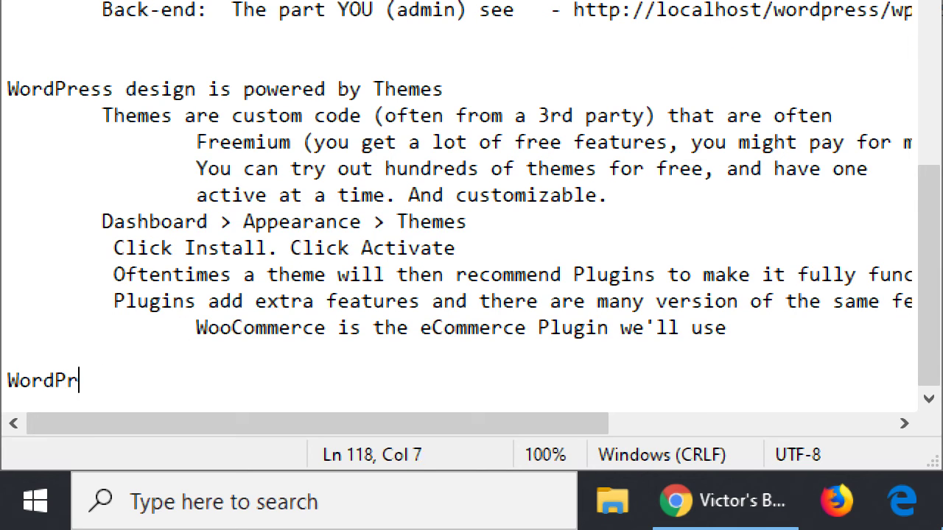
{"action": "type", "text": "ess has two t"}
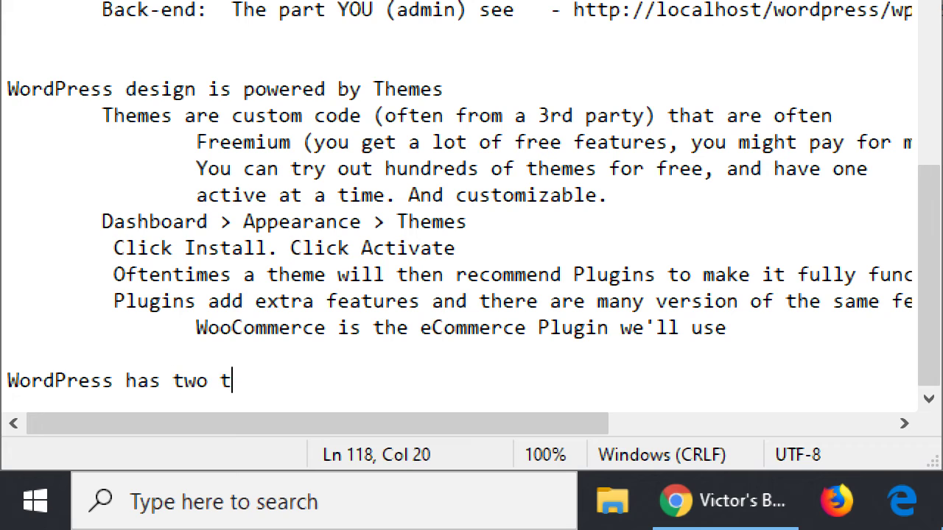
{"action": "type", "text": "ypes of screens:"}
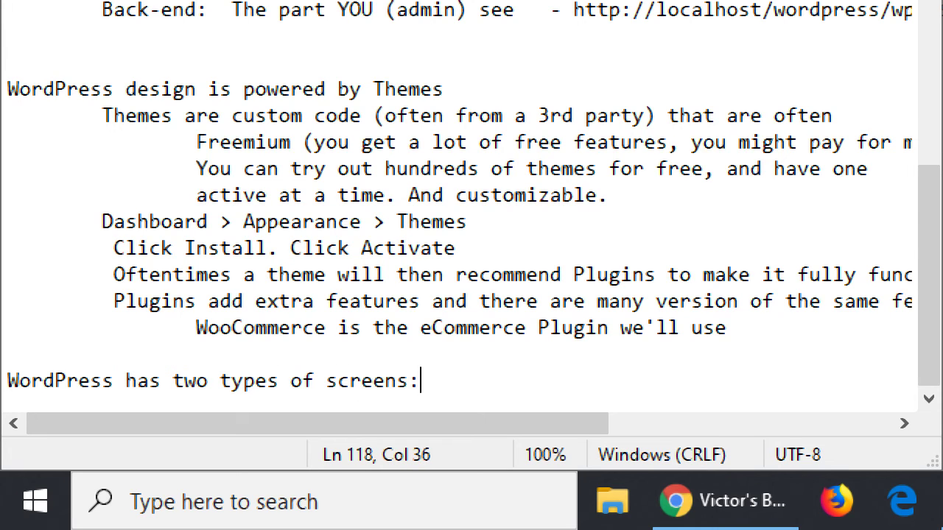
{"action": "key", "text": "Return"}
{"action": "key", "text": "Tab"}
{"action": "key", "text": "BackSpace"}
{"action": "type", "text": "Posts"}
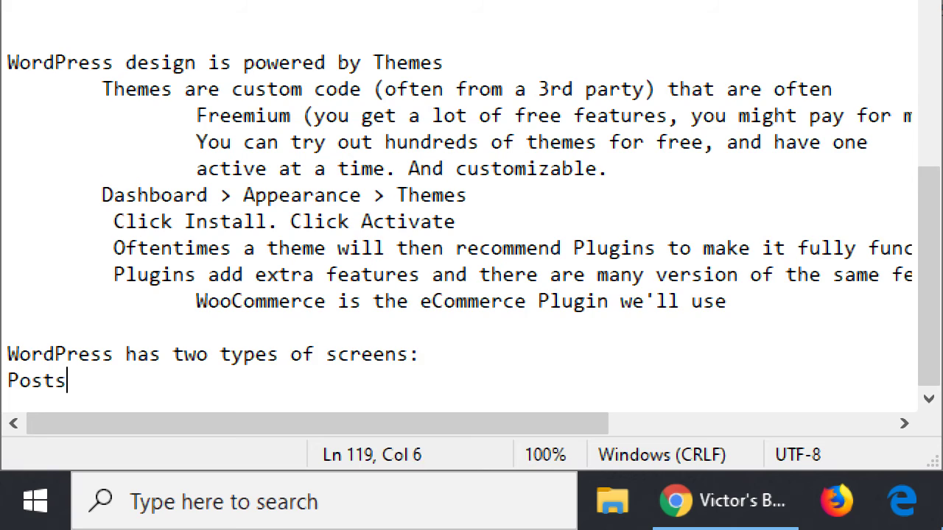
{"action": "key", "text": "Return"}
{"action": "type", "text": "Pages"}
- Describe Posts as changing often (blogs/articles) and Pages as rarely changing (About Us, Contact us)
{"action": "left_click", "coordinate": [183, 358]}
{"action": "key", "text": "Tab"}
{"action": "type", "text": "- "}
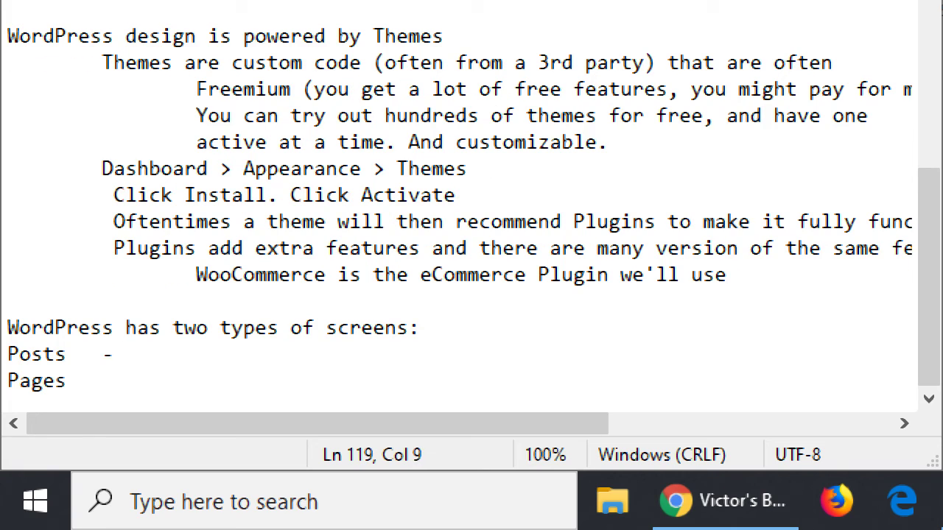
{"action": "type", "text": "Are screens that cahnge"}
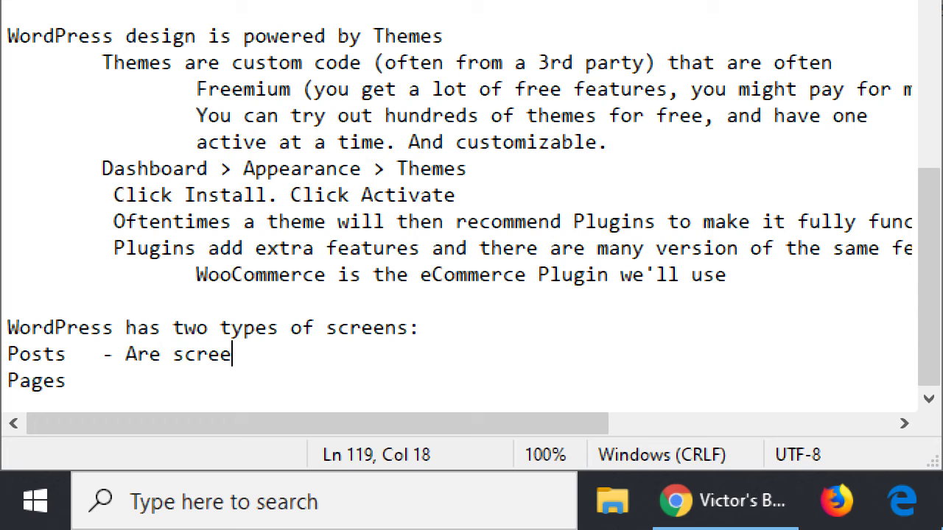
{"action": "key", "text": "BackSpace"}
{"action": "key", "text": "BackSpace"}
{"action": "key", "text": "BackSpace"}
{"action": "key", "text": "BackSpace"}
{"action": "key", "text": "BackSpace"}
{"action": "type", "text": "hag"}
{"action": "key", "text": "BackSpace"}
{"action": "type", "text": "nge ofte"}
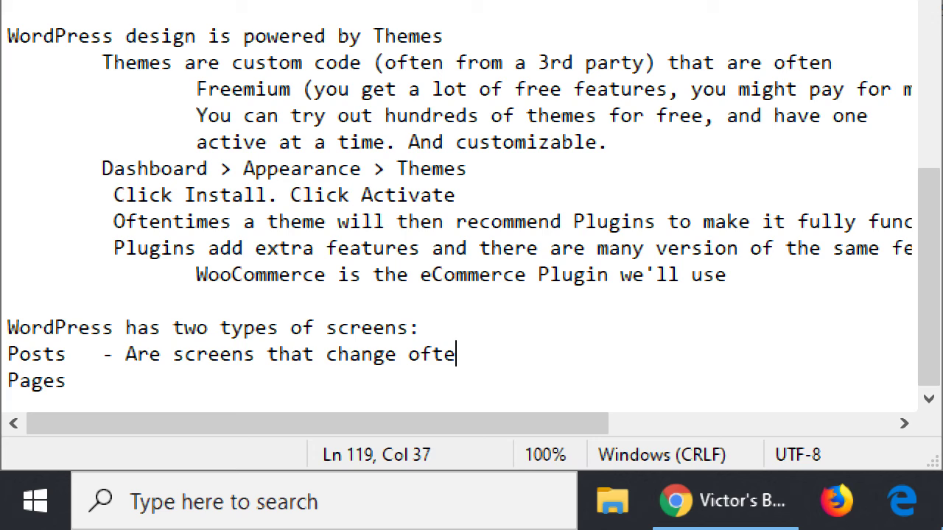
{"action": "type", "text": "n (related to bl"}
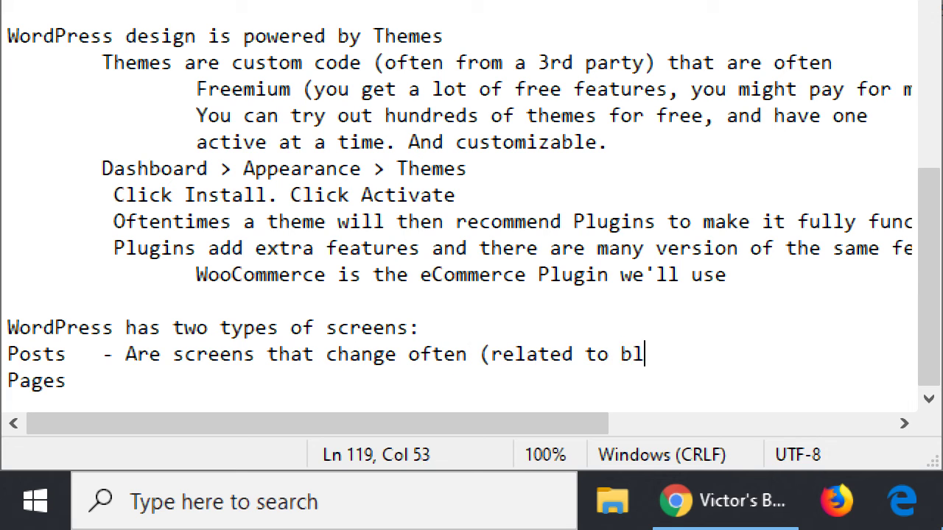
{"action": "type", "text": "ogs/articles)"}
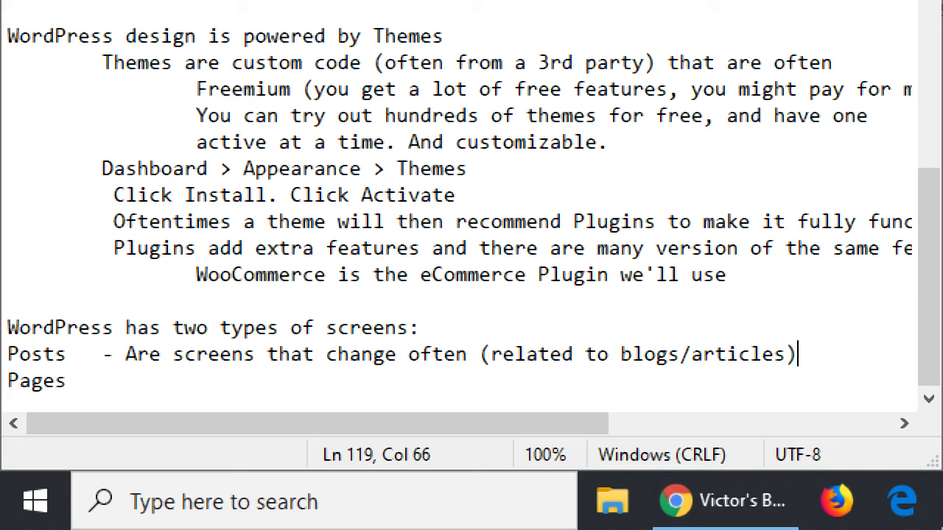
{"action": "key", "text": "Down"}
{"action": "type", "text": "- Are scree"}
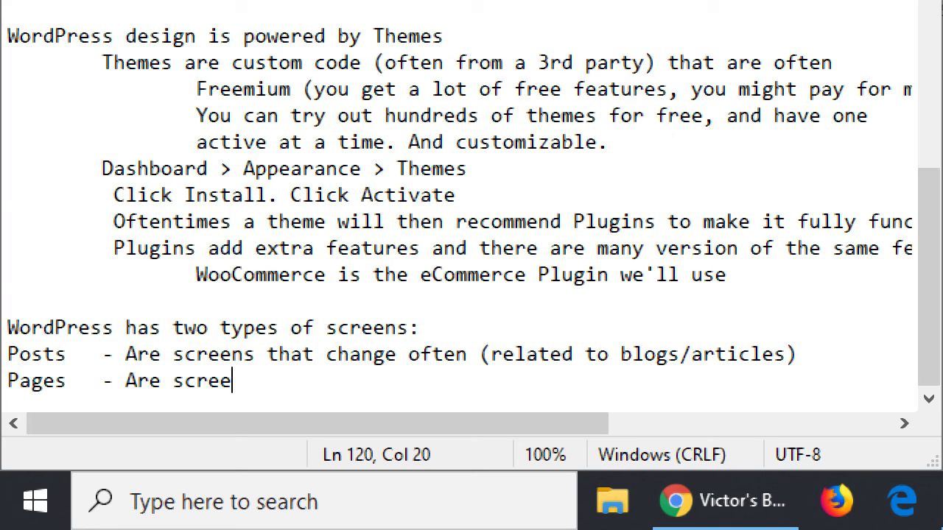
{"action": "type", "text": "ns that don't "}
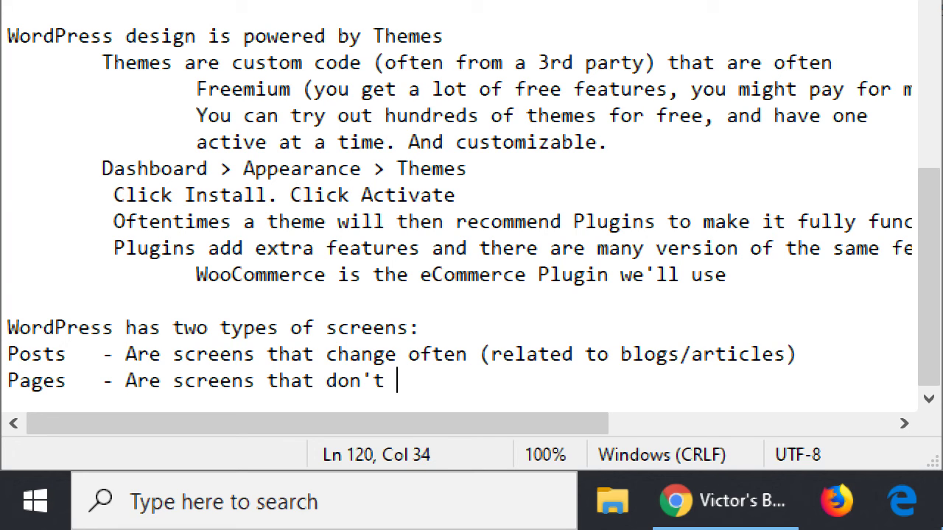
{"action": "type", "text": "change often ("}
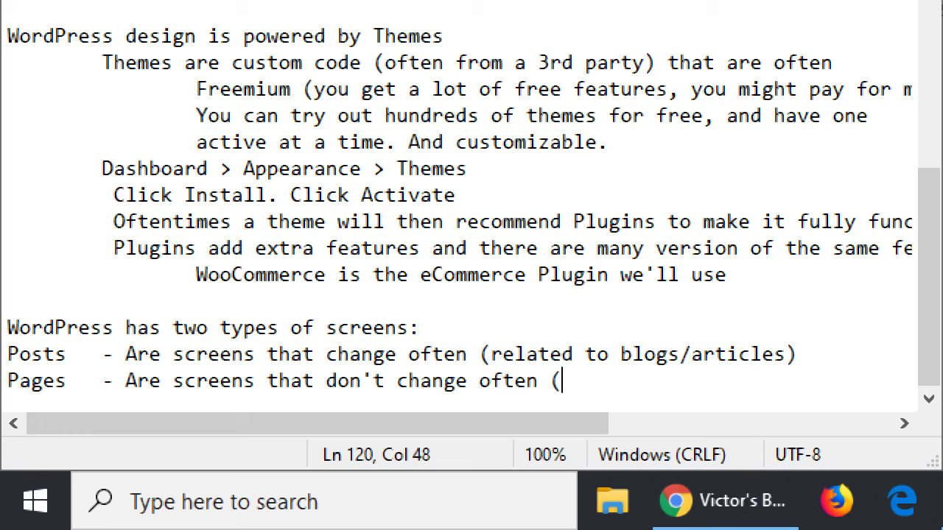
{"action": "type", "text": "A"}
{"action": "type", "text": "Us"}
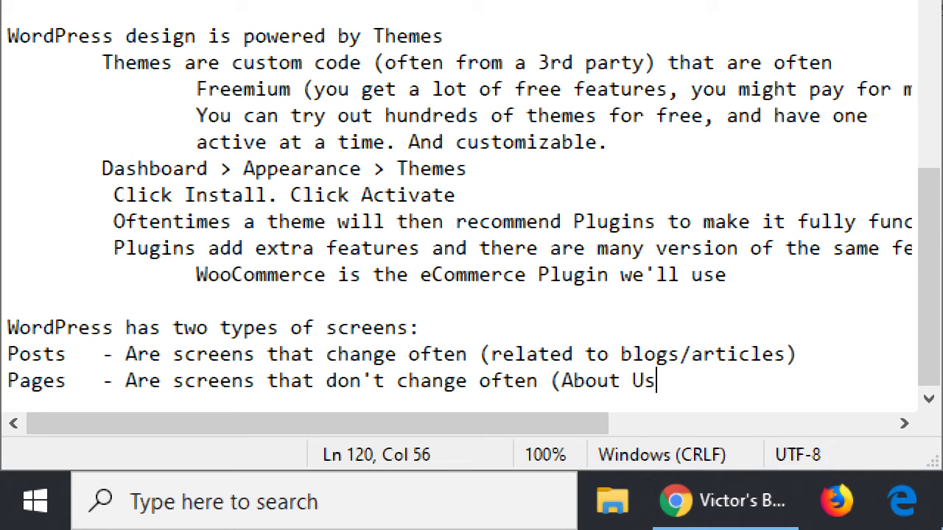
{"action": "type", "text": ", Contact us)"}
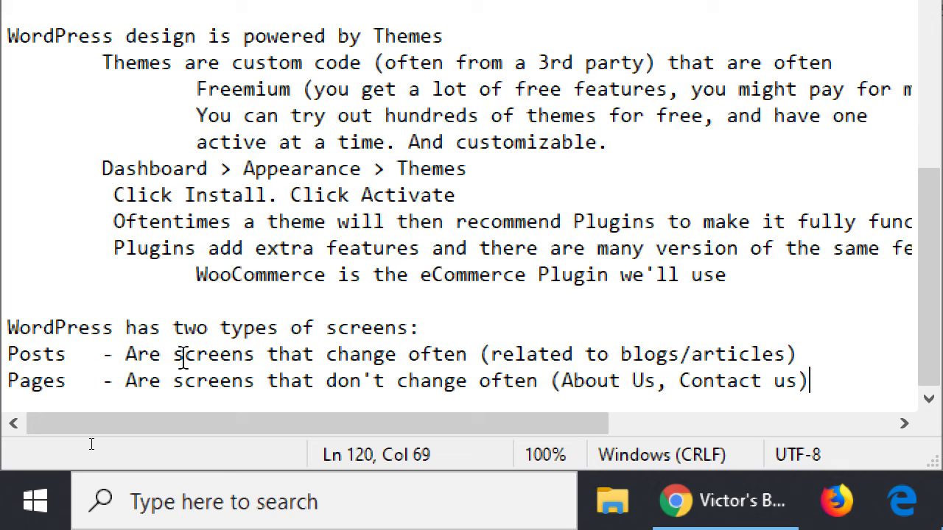
- Move through and select the Posts and Pages lines to review them
{"action": "key", "text": "Up"}
{"action": "key", "text": "Left"}
{"action": "key", "text": "Left"}
{"action": "key", "text": "Left"}
{"action": "key", "text": "Left"}
{"action": "key", "text": "Left"}
{"action": "key", "text": "Left"}
{"action": "left_click", "coordinate": [810, 355]}
{"action": "key", "text": "shift+Home"}
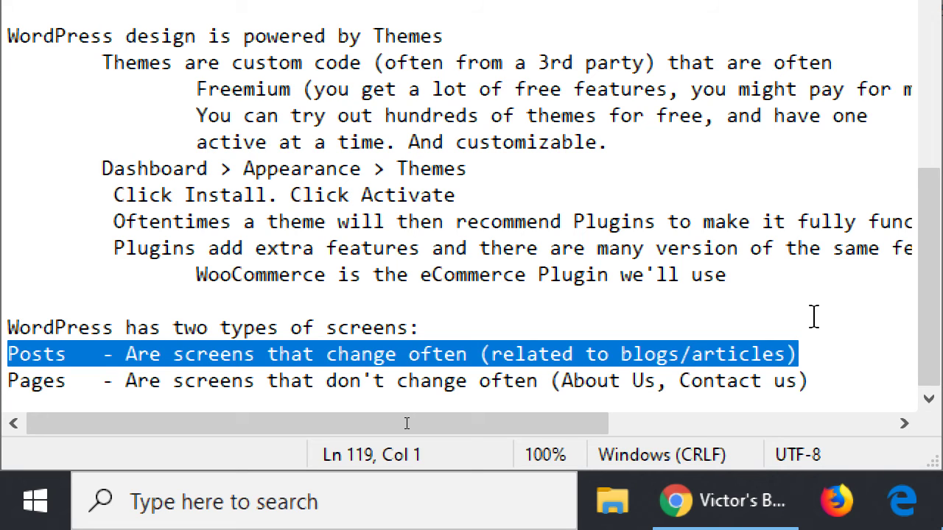
{"action": "key", "text": "Down"}
{"action": "key", "text": "End"}
{"action": "key", "text": "Return"}
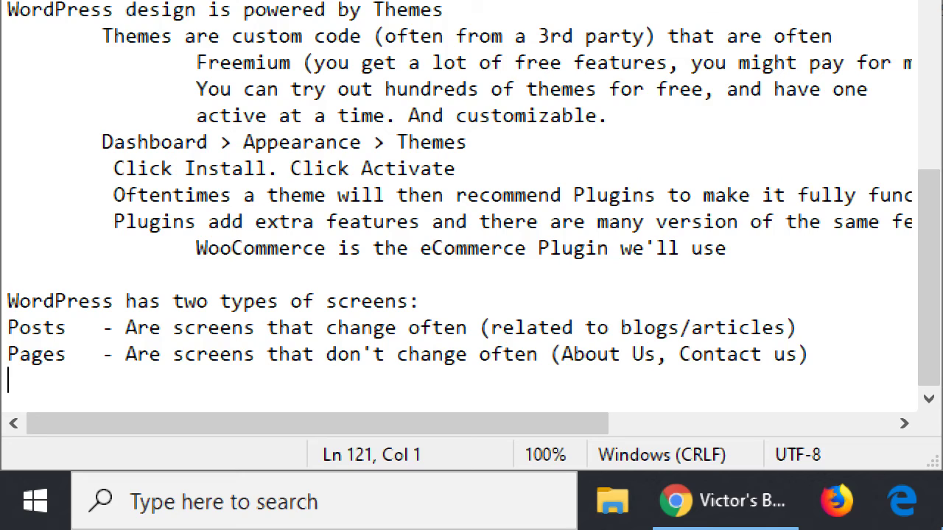
{"action": "key", "text": "Up"}
{"action": "key", "text": "shift+End"}
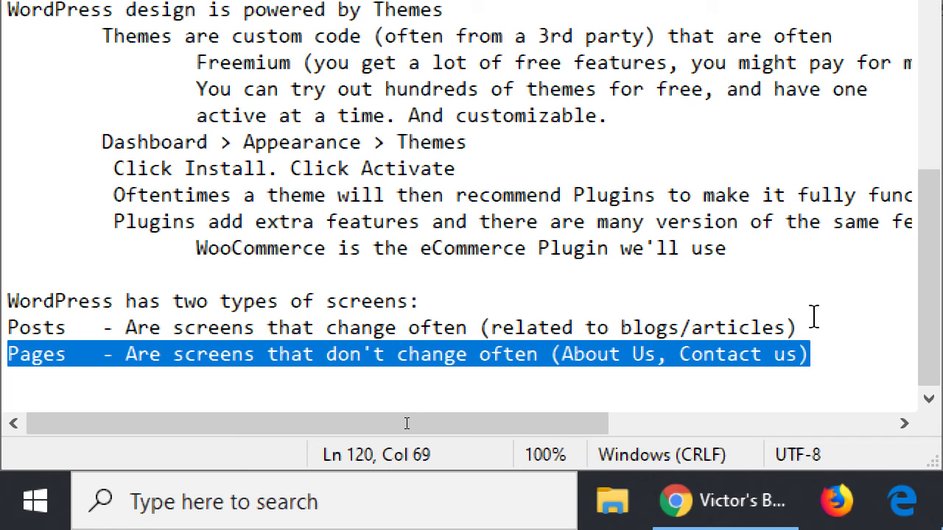
{"action": "key", "text": "Up"}
{"action": "key", "text": "Up"}
{"action": "key", "text": "Down"}
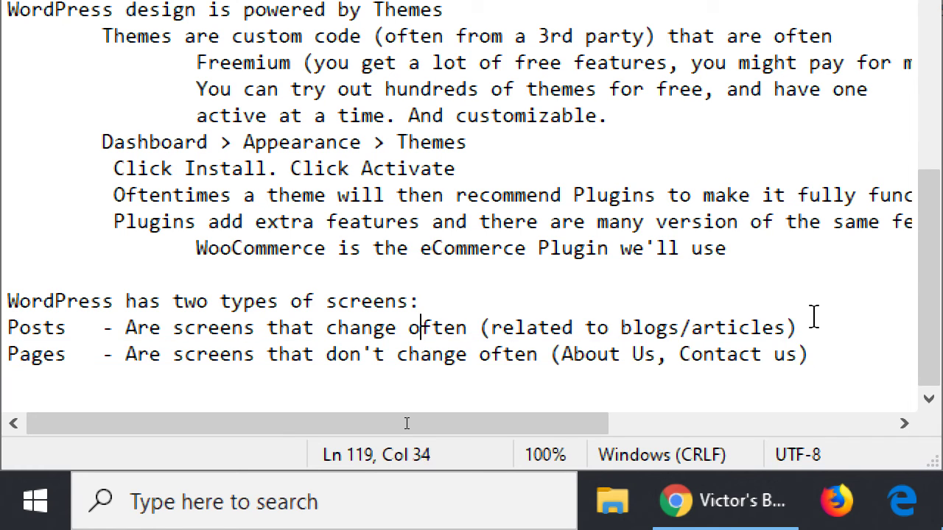
{"action": "key", "text": "Home"}
{"action": "key", "text": "shift+End"}
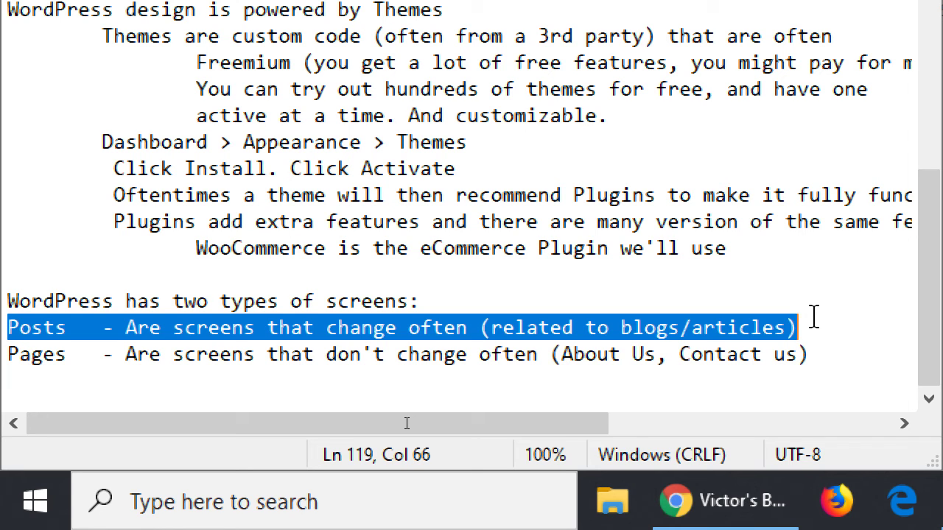
- Add an indented line '- Products will still be in Pages' under Pages
{"action": "key", "text": "ctrl+End"}
{"action": "key", "text": "Return"}
{"action": "key", "text": "Tab"}
{"action": "type", "text": "- Products will b"}
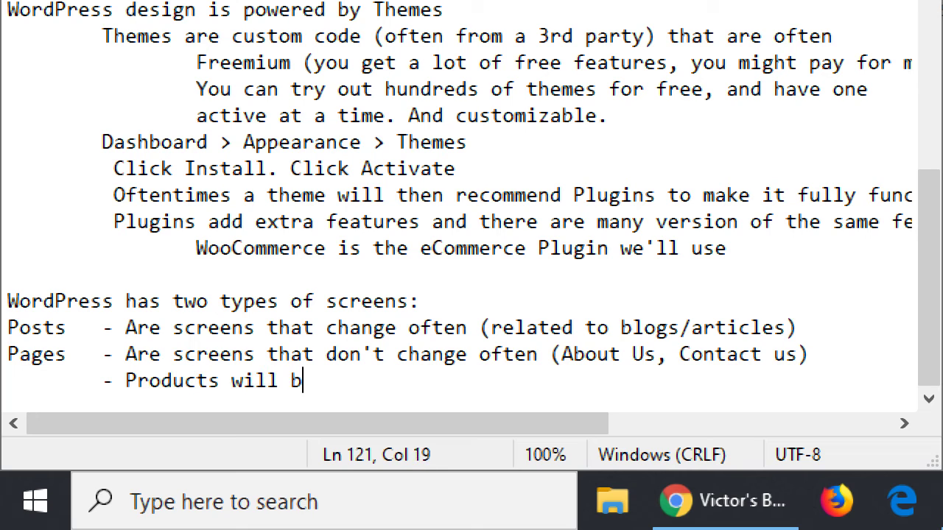
{"action": "key", "text": "BackSpace"}
{"action": "type", "text": "still be in "}
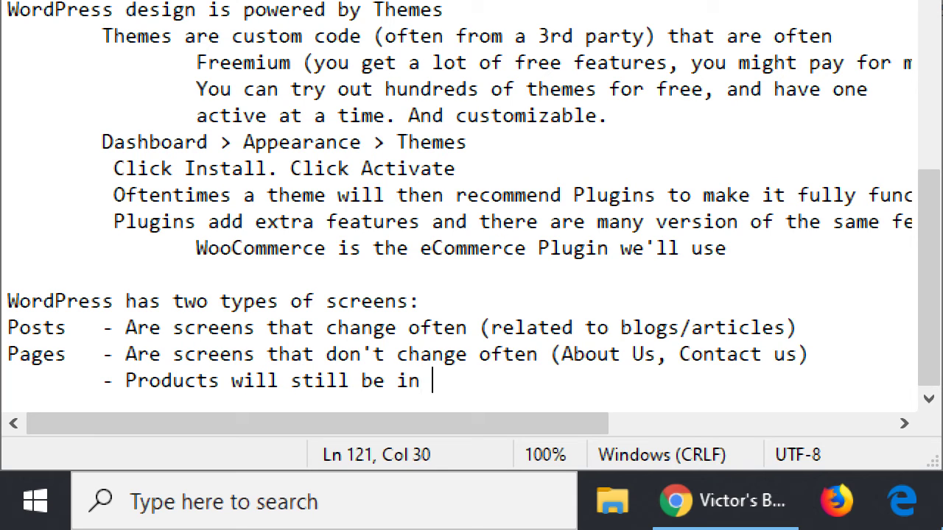
{"action": "type", "text": "Pages"}
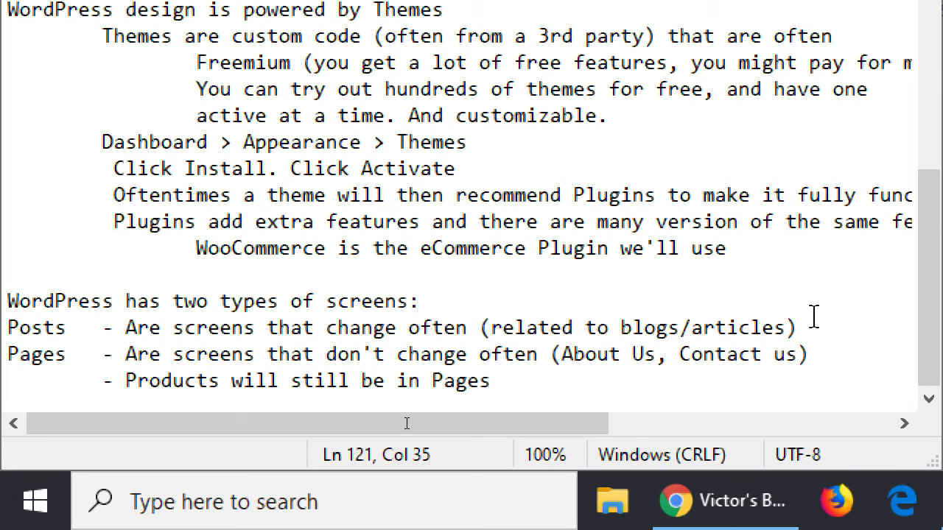
- Review the new line, then begin a new note reading 'WP by default shows your'
{"action": "key", "text": "Up"}
{"action": "key", "text": "Up"}
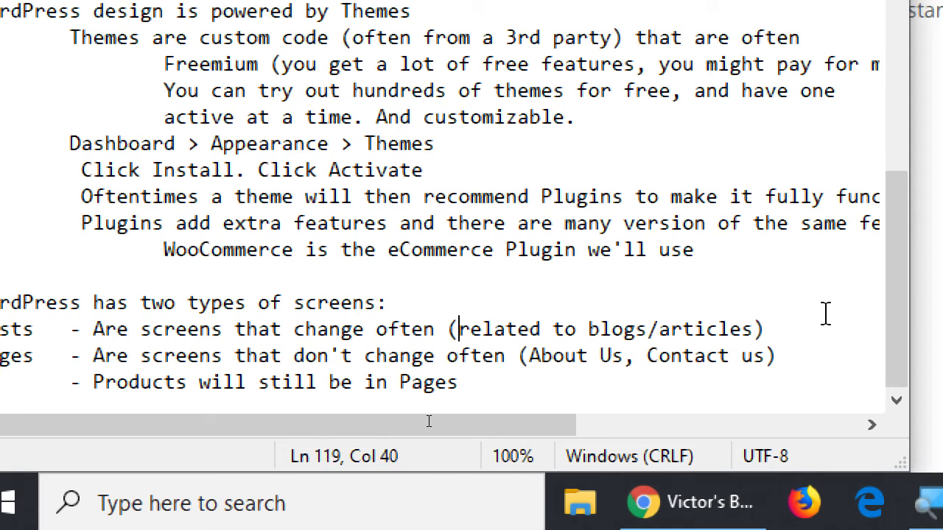
{"action": "key", "text": "End"}
{"action": "key", "text": "shift+Home"}
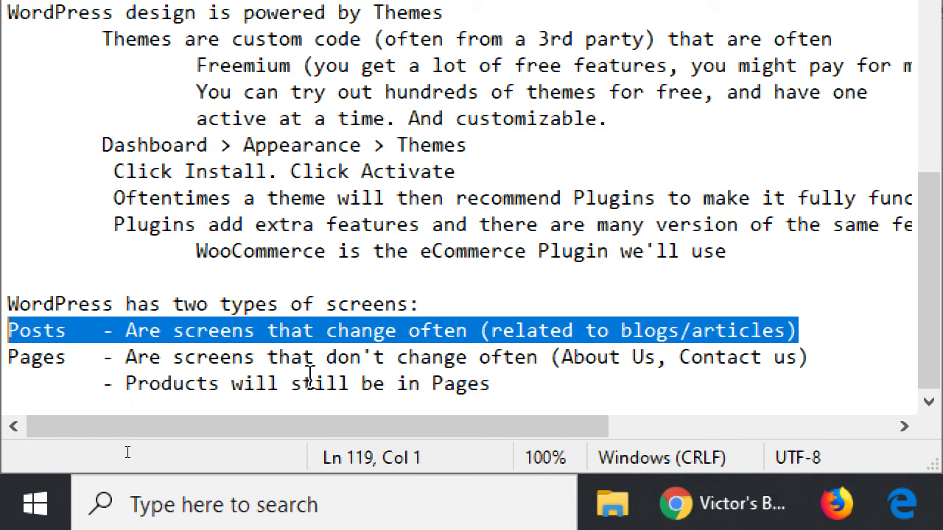
{"action": "double_click", "coordinate": [164, 384]}
{"action": "double_click", "coordinate": [42, 360]}
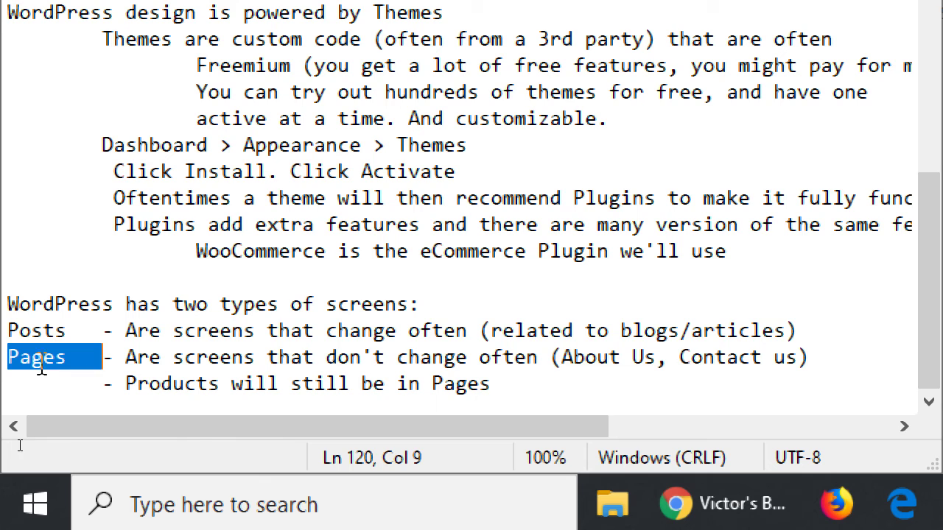
{"action": "left_click", "coordinate": [585, 379]}
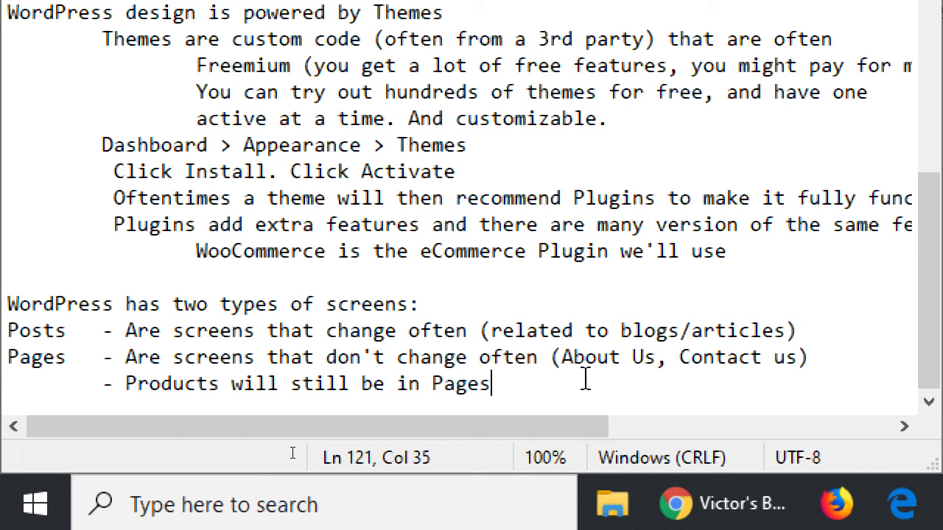
{"action": "key", "text": "Return"}
{"action": "key", "text": "Return"}
{"action": "type", "text": "WP by default shows yourlat"}
- Finish the note: 'WP by default shows your latest post. You usually want a static page.'
{"action": "key", "text": "BackSpace"}
{"action": "key", "text": "BackSpace"}
{"action": "key", "text": "BackSpace"}
{"action": "type", "text": "l"}
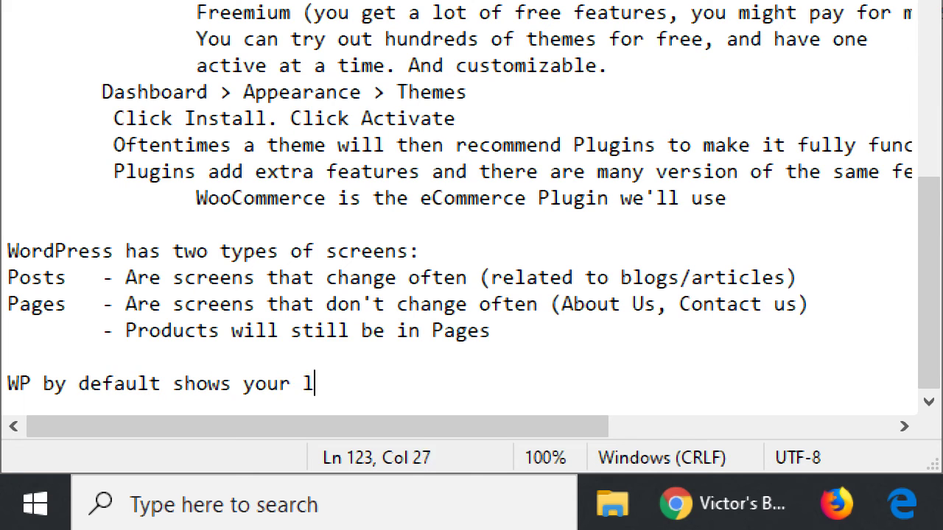
{"action": "type", "text": "atest post."}
{"action": "key", "text": "Return"}
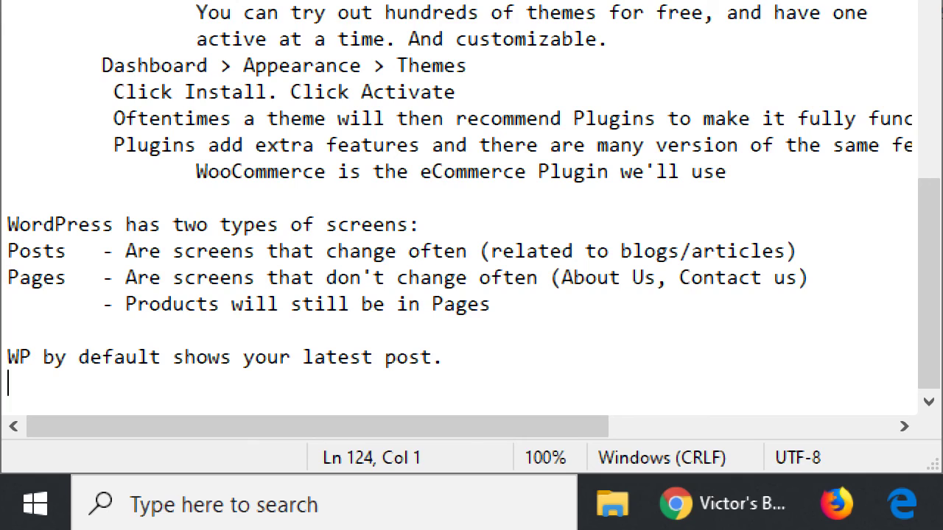
{"action": "type", "text": "You us"}
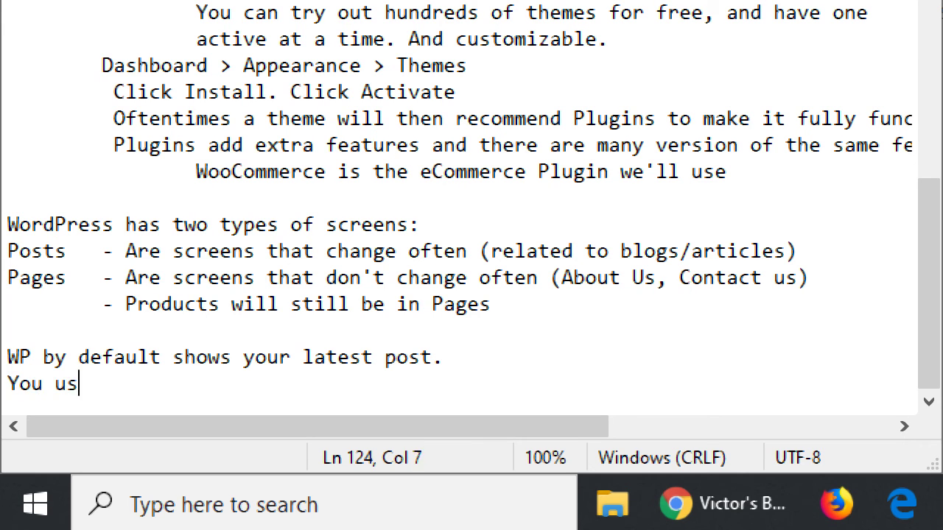
{"action": "type", "text": "ually want a "}
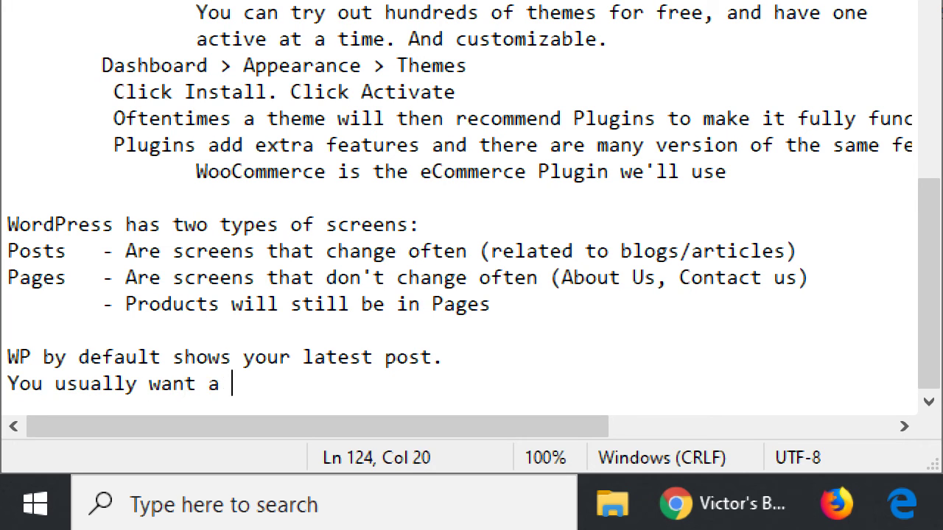
{"action": "type", "text": "static p"}
{"action": "key", "text": "BackSpace"}
{"action": "type", "text": "ic page."}
- Move through the Posts and Pages lines above to review the notes
{"action": "key", "text": "Up"}
{"action": "key", "text": "Up"}
{"action": "key", "text": "Up"}
{"action": "key", "text": "Up"}
{"action": "key", "text": "shift+Right"}
{"action": "key", "text": "shift+Right"}
{"action": "key", "text": "shift+Right"}
{"action": "key", "text": "shift+Right"}
{"action": "key", "text": "shift+Right"}
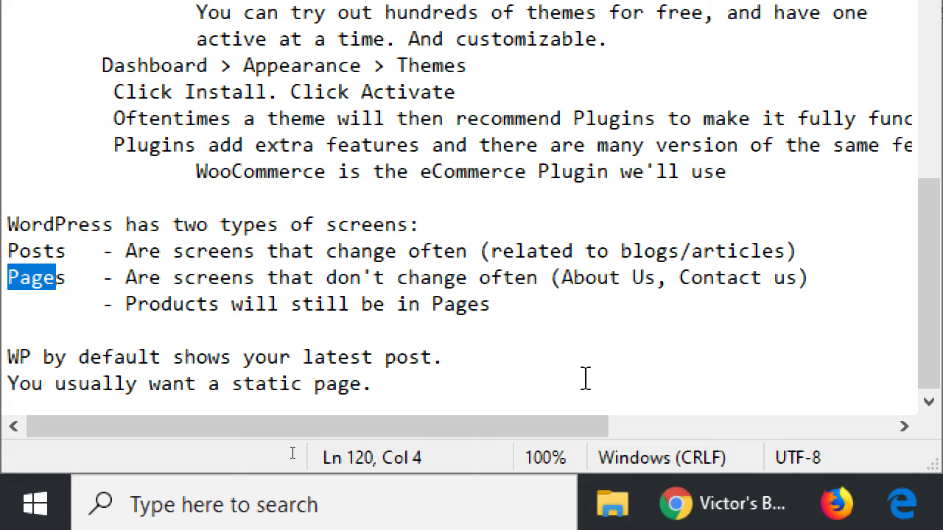
{"action": "key", "text": "Up"}
{"action": "key", "text": "Right"}
{"action": "key", "text": "Right"}
{"action": "key", "text": "Right"}
{"action": "key", "text": "Right"}
{"action": "key", "text": "Right"}
{"action": "key", "text": "Right"}
{"action": "key", "text": "Right"}
{"action": "key", "text": "Right"}
{"action": "key", "text": "Right"}
{"action": "key", "text": "Right"}
{"action": "key", "text": "Right"}
{"action": "key", "text": "Right"}
{"action": "key", "text": "Right"}
{"action": "key", "text": "Right"}
{"action": "key", "text": "Right"}
{"action": "key", "text": "Right"}
{"action": "key", "text": "Right"}
{"action": "key", "text": "Right"}
{"action": "key", "text": "Right"}
{"action": "key", "text": "Right"}
{"action": "key", "text": "Right"}
{"action": "key", "text": "Left"}
{"action": "key", "text": "Left"}
{"action": "key", "text": "Left"}
{"action": "key", "text": "Left"}
{"action": "key", "text": "Left"}
{"action": "key", "text": "Left"}
{"action": "key", "text": "Left"}
{"action": "key", "text": "Left"}
{"action": "key", "text": "Left"}
{"action": "key", "text": "Left"}
{"action": "key", "text": "Left"}
{"action": "key", "text": "Left"}
{"action": "key", "text": "Left"}
{"action": "key", "text": "Left"}
{"action": "key", "text": "Left"}
{"action": "key", "text": "Left"}
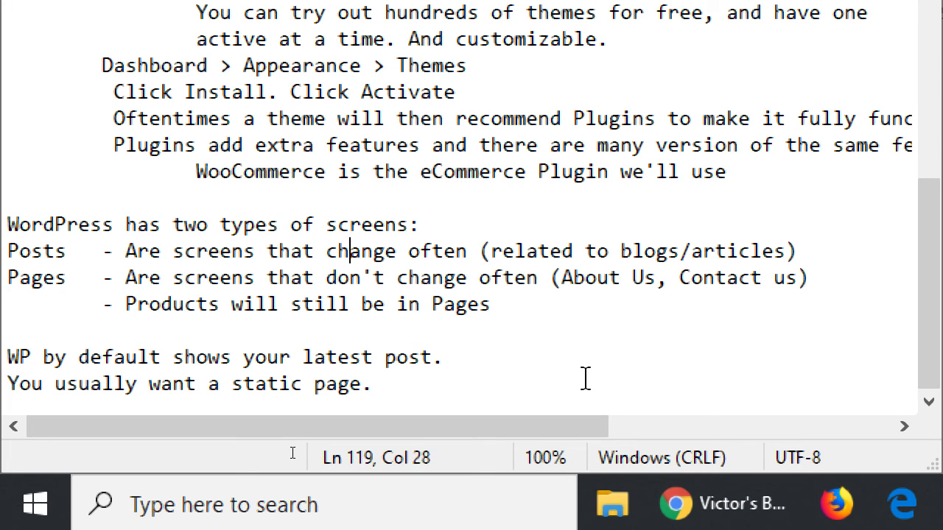
{"action": "key", "text": "Right"}
{"action": "key", "text": "Right"}
{"action": "key", "text": "Right"}
{"action": "key", "text": "Right"}
{"action": "key", "text": "Right"}
{"action": "key", "text": "Right"}
{"action": "key", "text": "Right"}
{"action": "key", "text": "Right"}
{"action": "key", "text": "Right"}
{"action": "key", "text": "Right"}
{"action": "key", "text": "Right"}
{"action": "key", "text": "Right"}
{"action": "key", "text": "Right"}
{"action": "key", "text": "Right"}
{"action": "key", "text": "Right"}
{"action": "key", "text": "Right"}
{"action": "key", "text": "Right"}
{"action": "key", "text": "Right"}
{"action": "key", "text": "Right"}
{"action": "key", "text": "Right"}
{"action": "key", "text": "Left"}
{"action": "key", "text": "Left"}
{"action": "key", "text": "Left"}
{"action": "key", "text": "Left"}
{"action": "key", "text": "Left"}
{"action": "key", "text": "Left"}
{"action": "key", "text": "Left"}
{"action": "key", "text": "Left"}
{"action": "key", "text": "Left"}
{"action": "key", "text": "Left"}
{"action": "key", "text": "Left"}
{"action": "key", "text": "Left"}
{"action": "key", "text": "Left"}
{"action": "key", "text": "Left"}
{"action": "key", "text": "Left"}
{"action": "key", "text": "Left"}
{"action": "key", "text": "Left"}
{"action": "key", "text": "Left"}
{"action": "key", "text": "Left"}
{"action": "key", "text": "Left"}
{"action": "key", "text": "Left"}
{"action": "key", "text": "Left"}
{"action": "key", "text": "Left"}
{"action": "key", "text": "Down"}
{"action": "key", "text": "Down"}
{"action": "key", "text": "Down"}
{"action": "key", "text": "Down"}
{"action": "key", "text": "Down"}
- Add 'To set a static page: create a Home page' and an indented 'In Settings > Reading > Set Static Home Page' line
{"action": "key", "text": "End"}
{"action": "key", "text": "Return"}
{"action": "type", "text": "To set "}
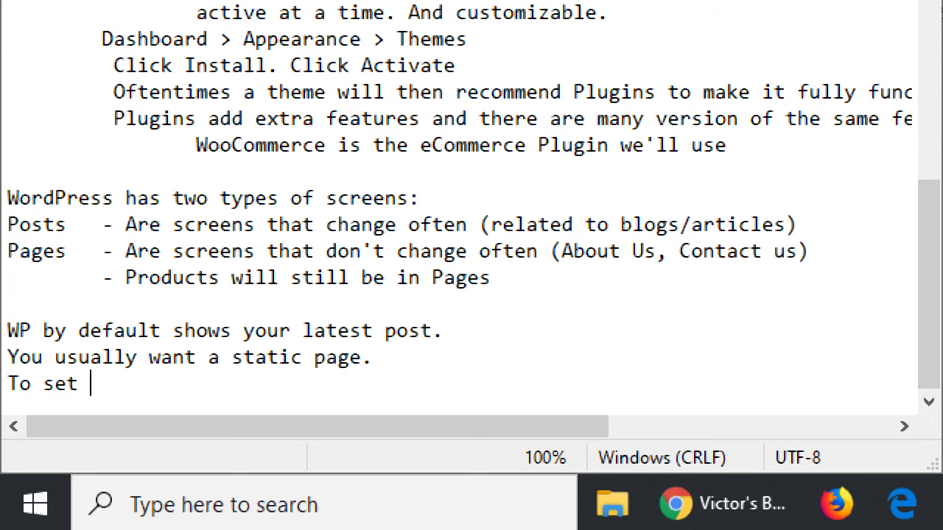
{"action": "type", "text": "a static page"}
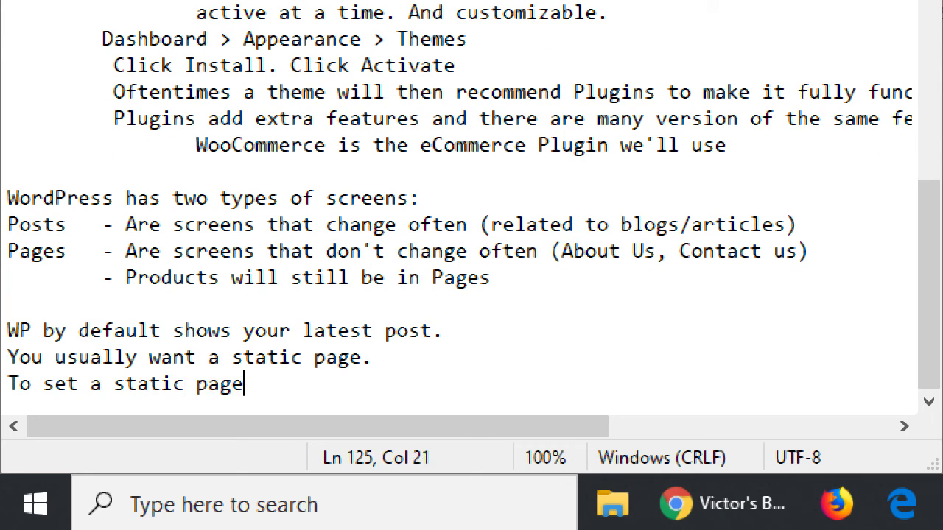
{"action": "type", "text": ": create a "}
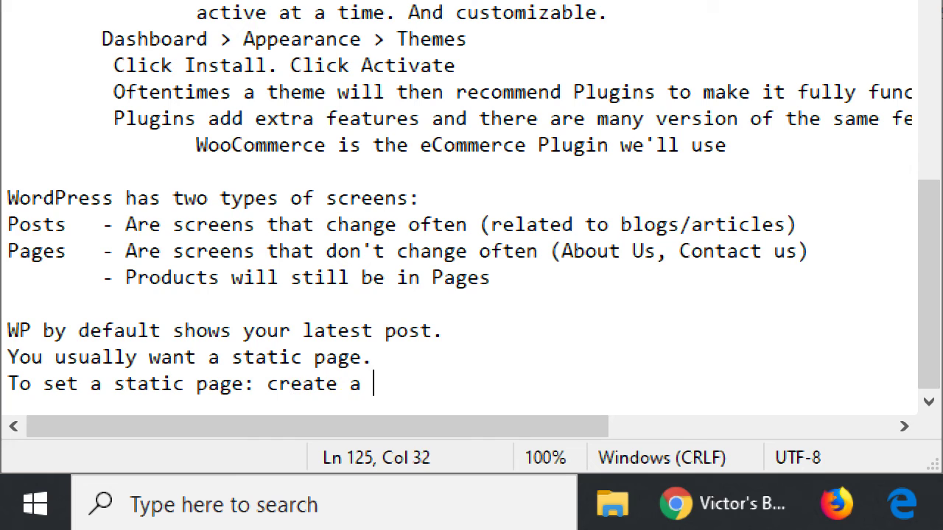
{"action": "type", "text": "Home page"}
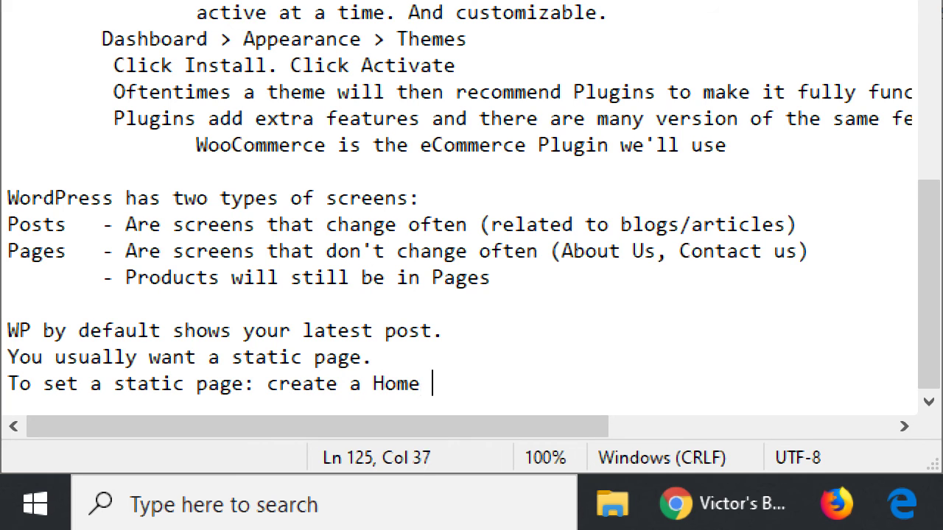
{"action": "key", "text": "ctrl+shift+Left"}
{"action": "key", "text": "ctrl+shift+Left"}
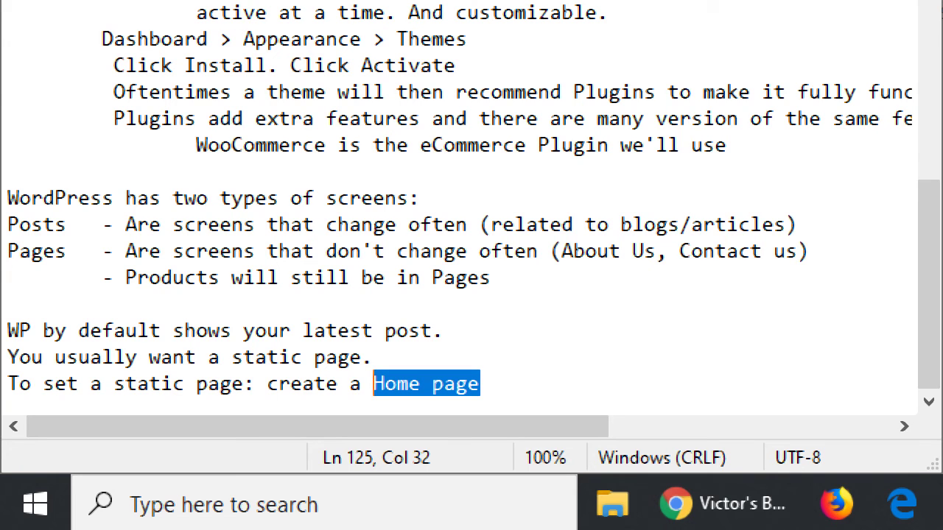
{"action": "key", "text": "Up"}
{"action": "key", "text": "Up"}
{"action": "key", "text": "Up"}
{"action": "key", "text": "Up"}
{"action": "key", "text": "Up"}
{"action": "key", "text": "Up"}
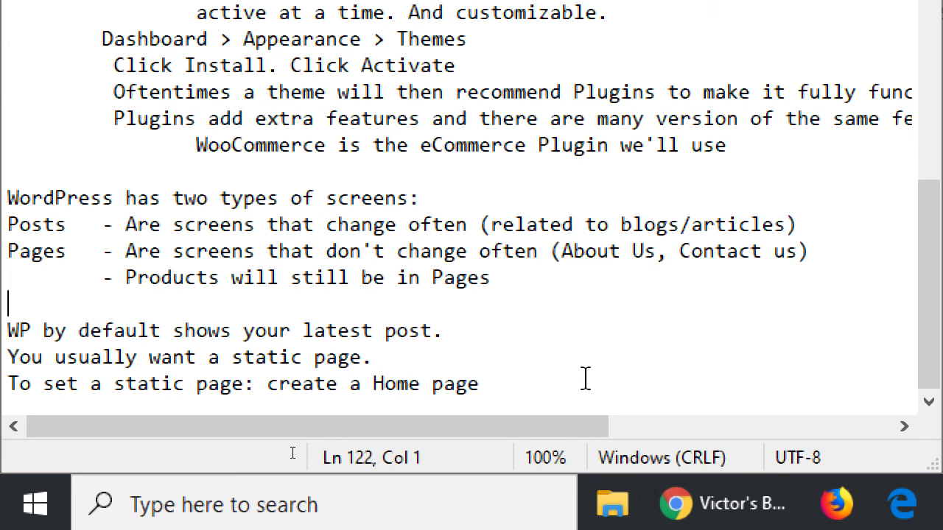
{"action": "key", "text": "shift+Right"}
{"action": "key", "text": "shift+Right"}
{"action": "key", "text": "shift+Right"}
{"action": "key", "text": "shift+Right"}
{"action": "key", "text": "shift+Right"}
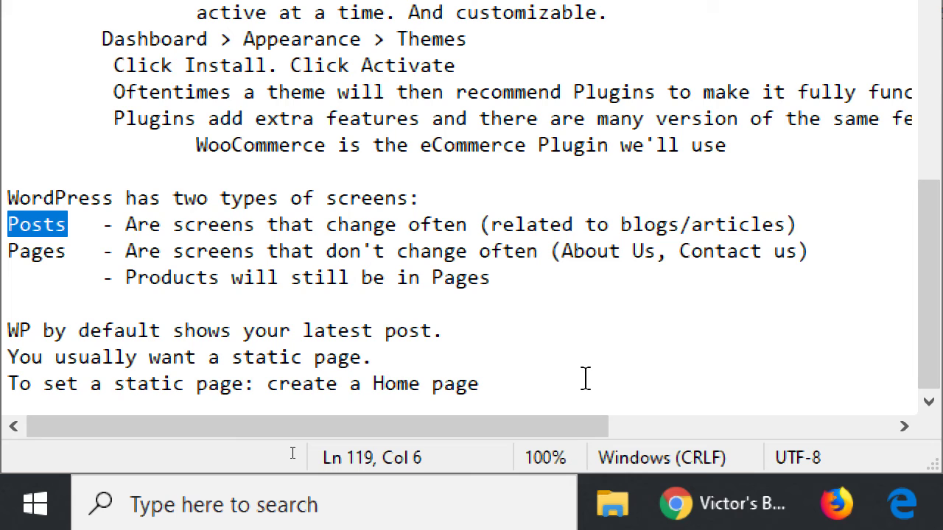
{"action": "key", "text": "Down"}
{"action": "key", "text": "Down"}
{"action": "key", "text": "Down"}
{"action": "key", "text": "Down"}
{"action": "key", "text": "Down"}
{"action": "key", "text": "Down"}
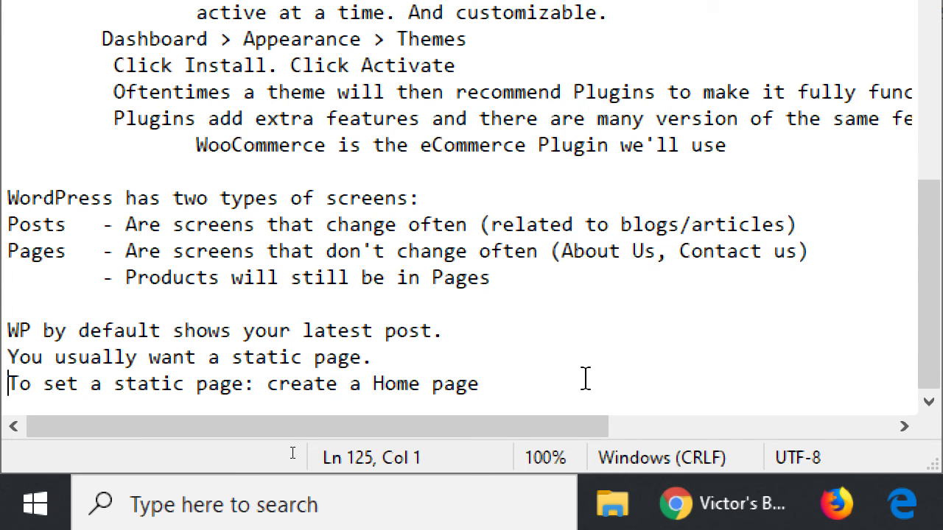
{"action": "key", "text": "Down"}
{"action": "key", "text": "Tab"}
{"action": "key", "text": "Tab"}
{"action": "key", "text": "Tab"}
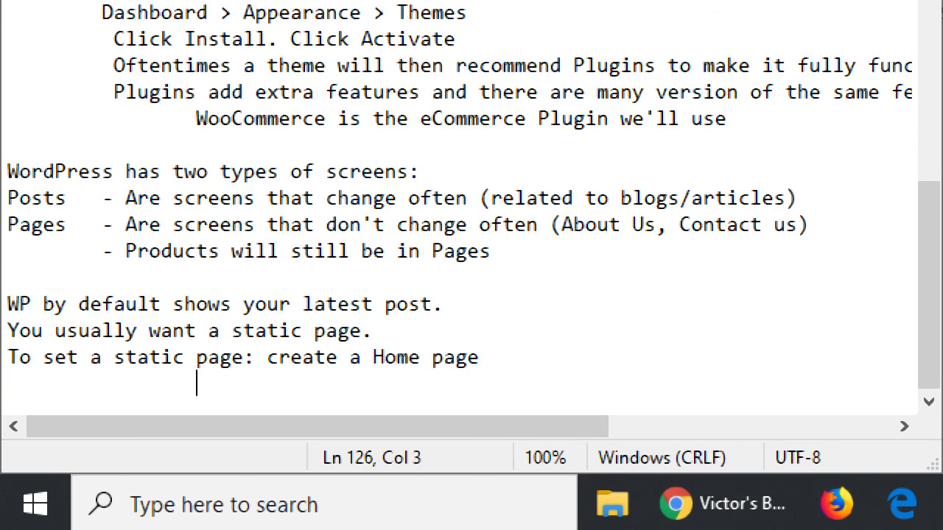
{"action": "type", "text": "In Settings > "}
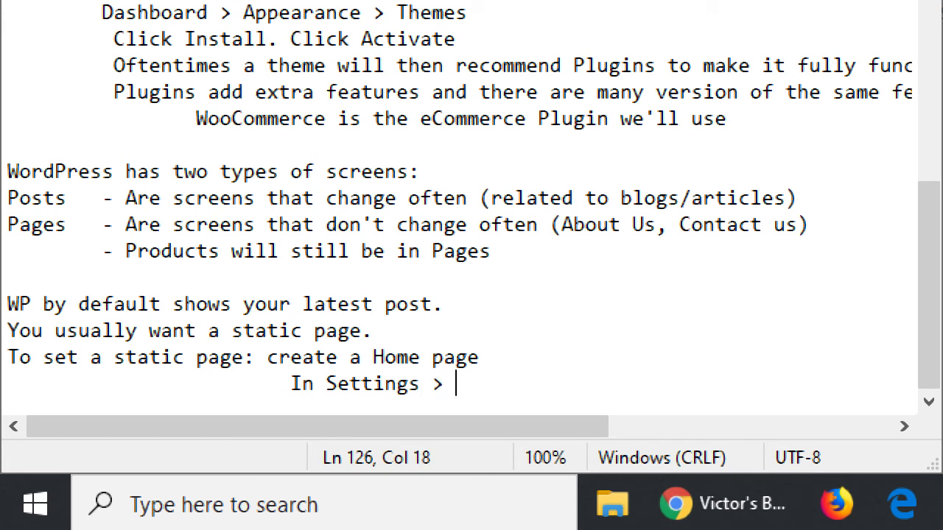
{"action": "type", "text": "Reading > Set "}
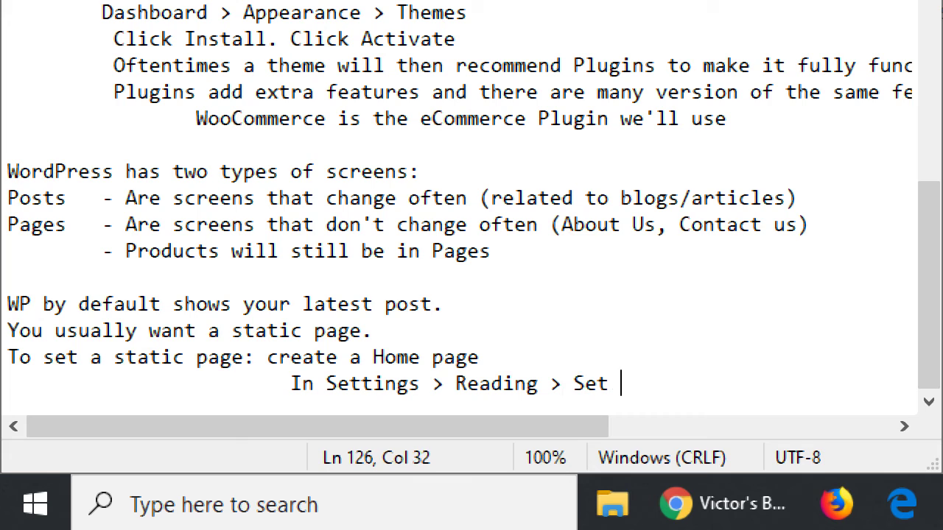
{"action": "type", "text": "Static Home Page"}
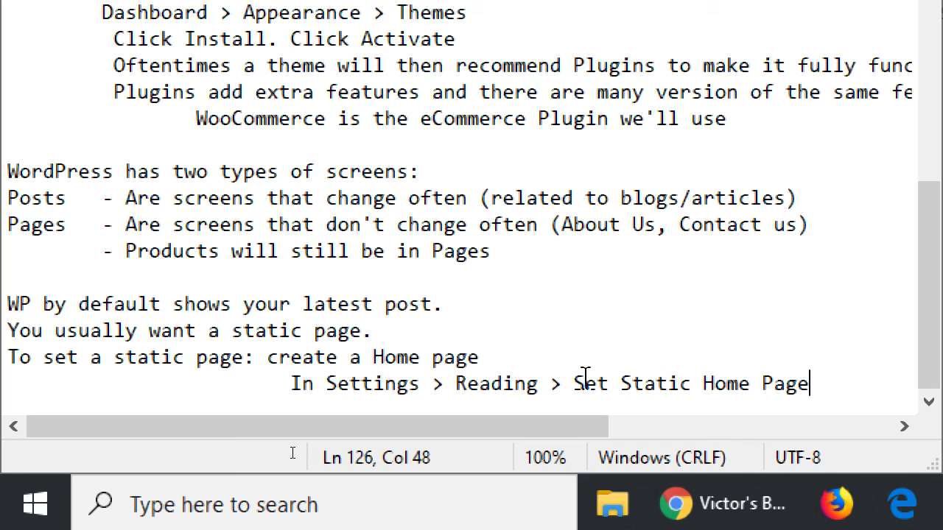
{"action": "key", "text": "super+minus"}
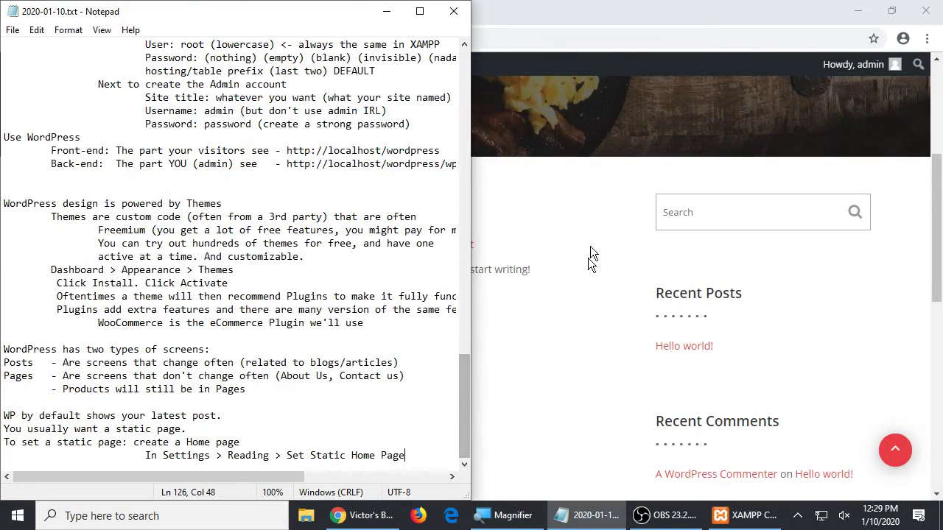
- Open Settings > Reading in the WordPress admin
{"action": "left_click", "coordinate": [620, 7]}
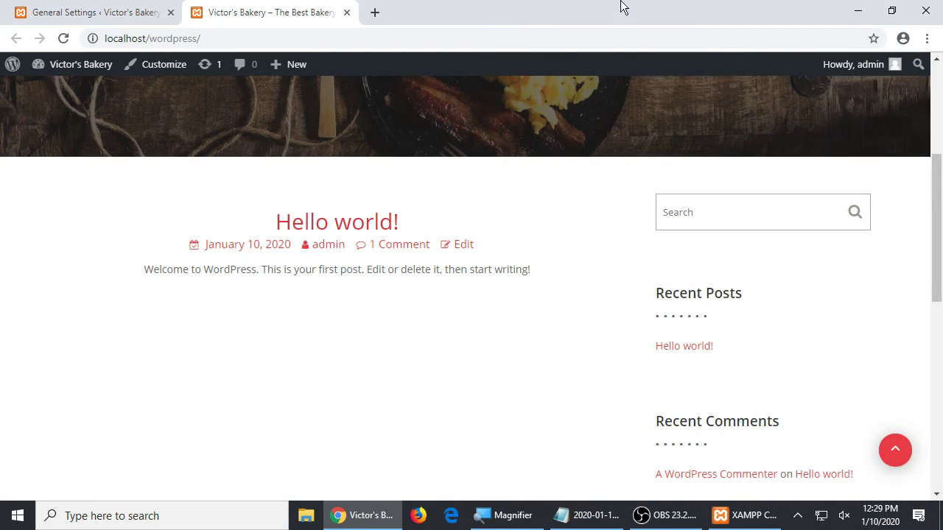
{"action": "left_click", "coordinate": [104, 6]}
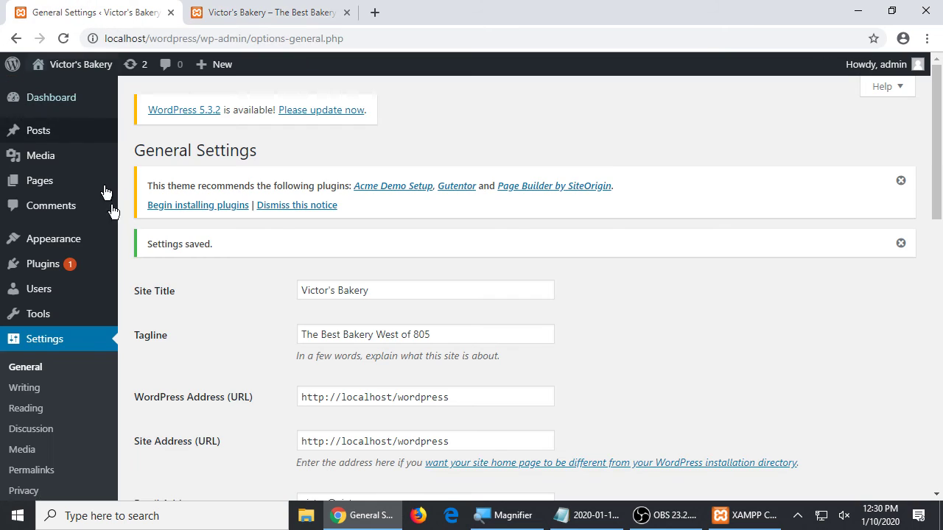
{"action": "left_click", "coordinate": [39, 414]}
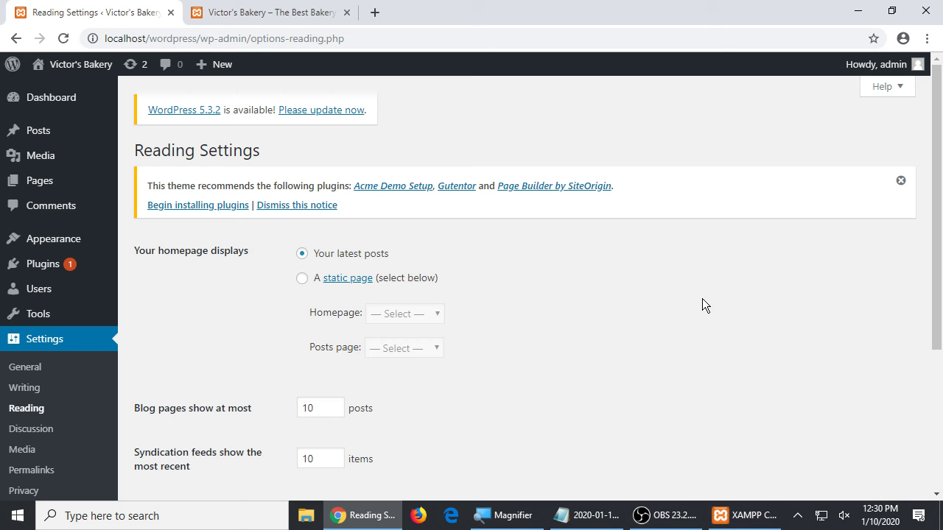
- Try the 'A static page' option and its page dropdowns, then reselect 'Your latest posts'
{"action": "left_click", "coordinate": [302, 278]}
{"action": "left_click", "coordinate": [394, 315]}
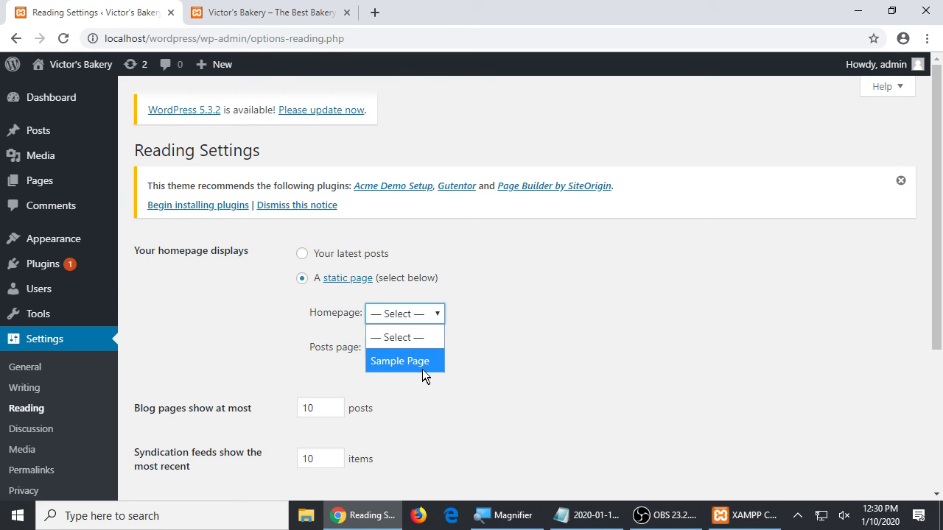
{"action": "left_click", "coordinate": [394, 338]}
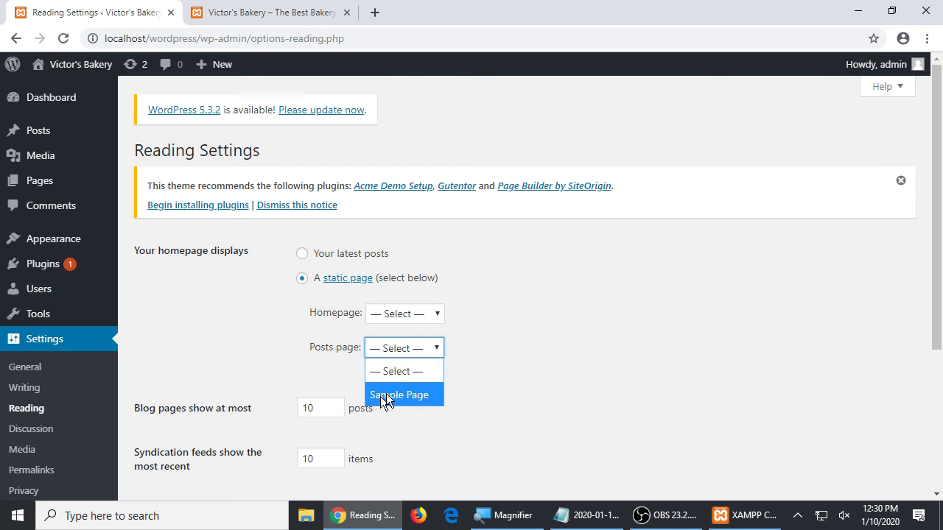
{"action": "left_click", "coordinate": [543, 430]}
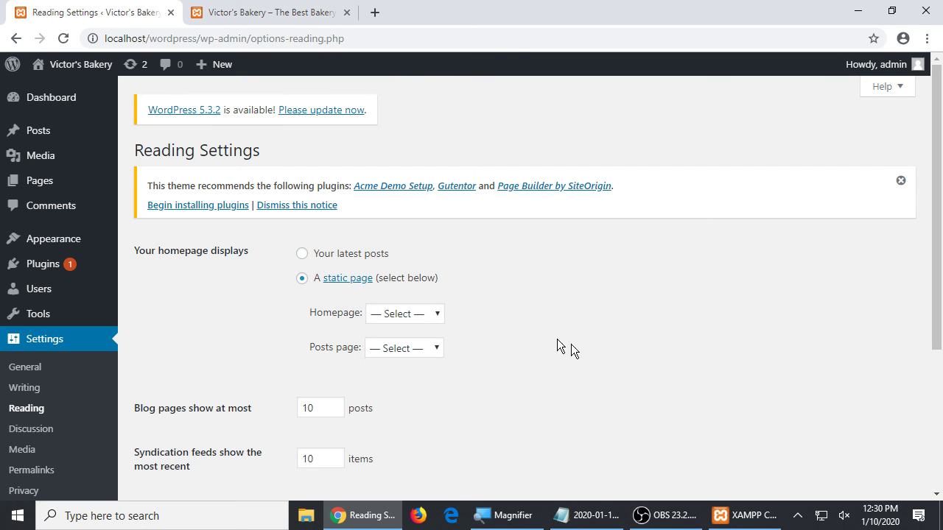
{"action": "left_click", "coordinate": [302, 253]}
{"action": "left_click", "coordinate": [303, 280]}
{"action": "left_click", "coordinate": [302, 254]}
{"action": "left_click", "coordinate": [302, 277]}
{"action": "left_click", "coordinate": [302, 254]}
- Extend the note to 'create a Home page (and a Blog page)', then go back to Reading Settings
{"action": "key", "text": "alt+Tab"}
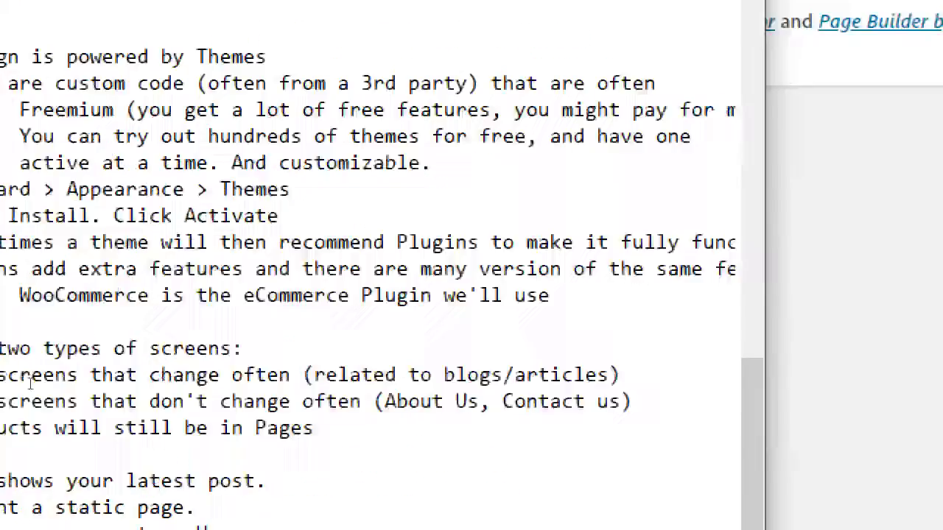
{"action": "left_click_drag", "start_coordinate": [292, 357], "coordinate": [457, 346]}
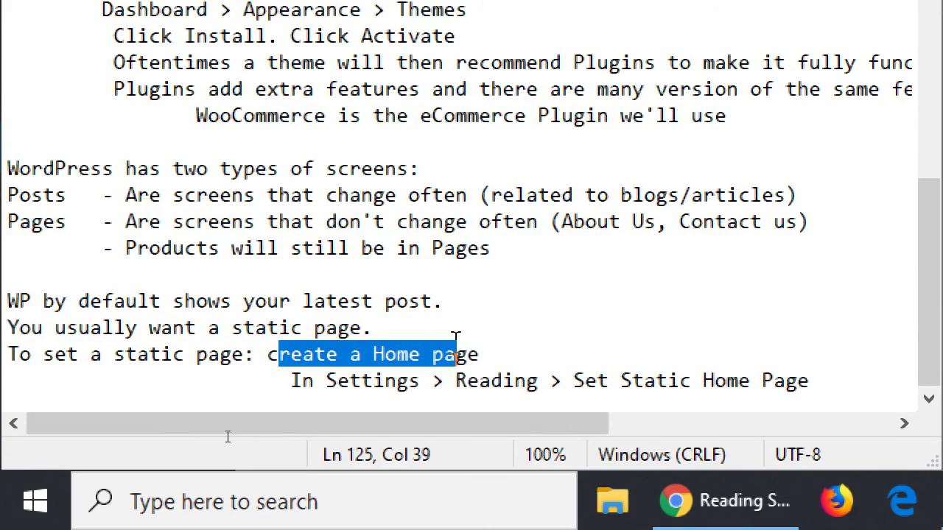
{"action": "left_click", "coordinate": [543, 319]}
{"action": "left_click_drag", "start_coordinate": [361, 381], "coordinate": [661, 410]}
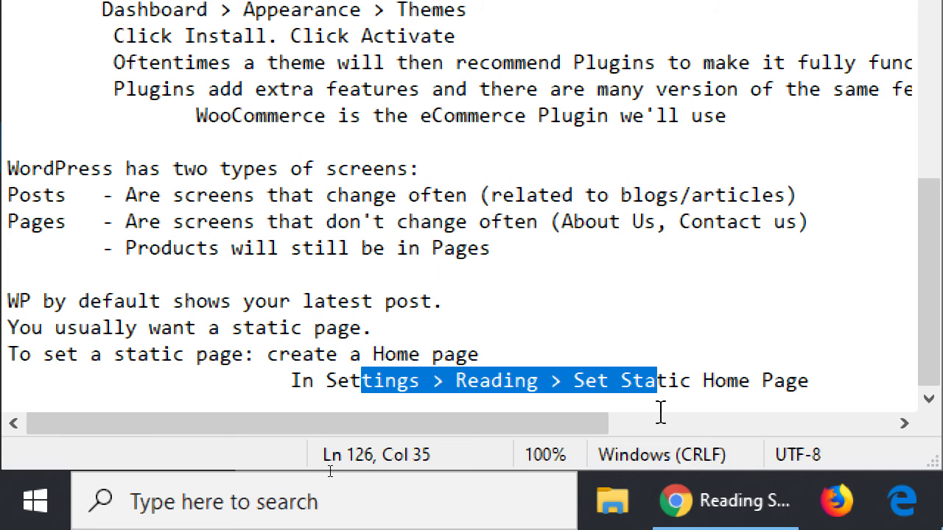
{"action": "left_click", "coordinate": [498, 352]}
{"action": "type", "text": "(and a Blog page)"}
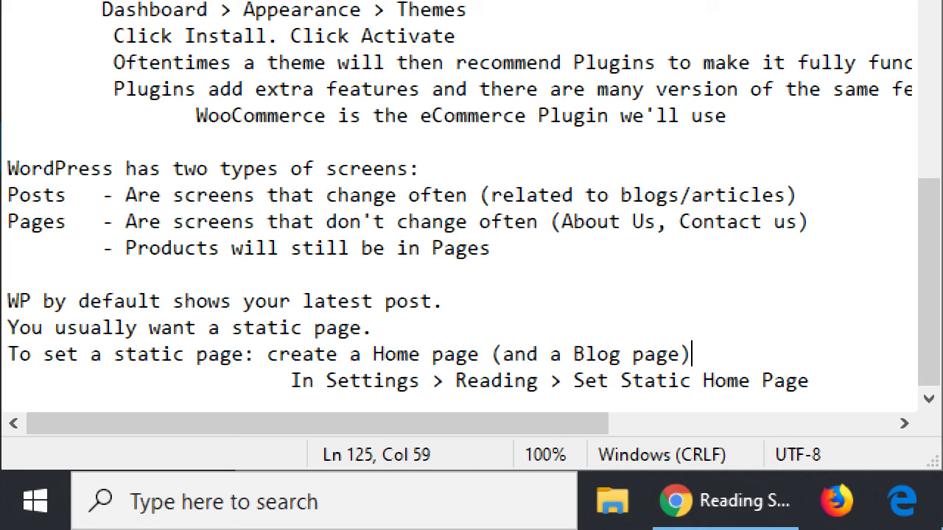
{"action": "key", "text": "Left"}
{"action": "key", "text": "Left"}
{"action": "key", "text": "Left"}
{"action": "key", "text": "Left"}
{"action": "key", "text": "Left"}
{"action": "key", "text": "Left"}
{"action": "key", "text": "Left"}
{"action": "key", "text": "Left"}
{"action": "key", "text": "Left"}
{"action": "key", "text": "Left"}
{"action": "key", "text": "Left"}
{"action": "key", "text": "Left"}
{"action": "key", "text": "Left"}
{"action": "key", "text": "Left"}
{"action": "key", "text": "Left"}
{"action": "key", "text": "Left"}
{"action": "key", "text": "Left"}
{"action": "key", "text": "Left"}
{"action": "key", "text": "shift+Left"}
{"action": "key", "text": "shift+Left"}
{"action": "key", "text": "shift+Left"}
{"action": "key", "text": "shift+Left"}
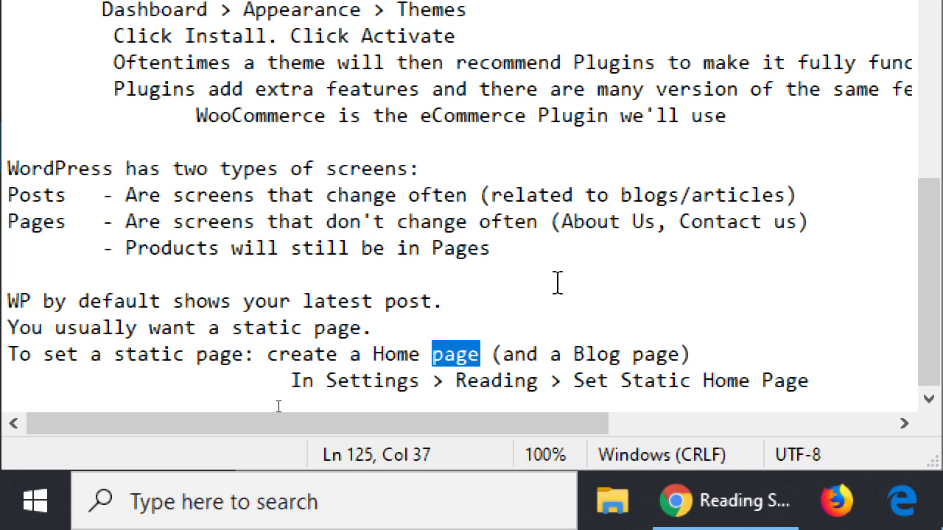
{"action": "key", "text": "super+minus"}
{"action": "left_click", "coordinate": [622, 343]}
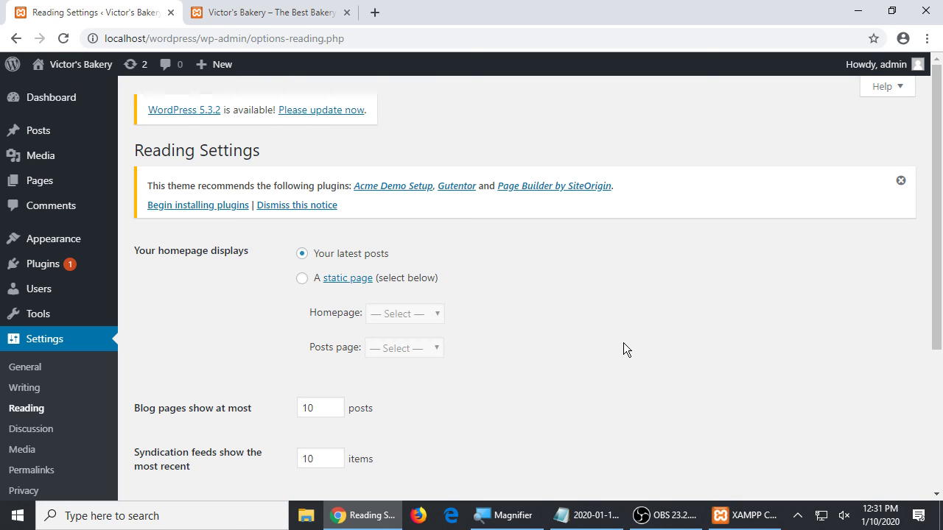
- Create a new blank page with Pages > Add New in the admin sidebar
{"action": "mouse_move", "coordinate": [33, 176]}
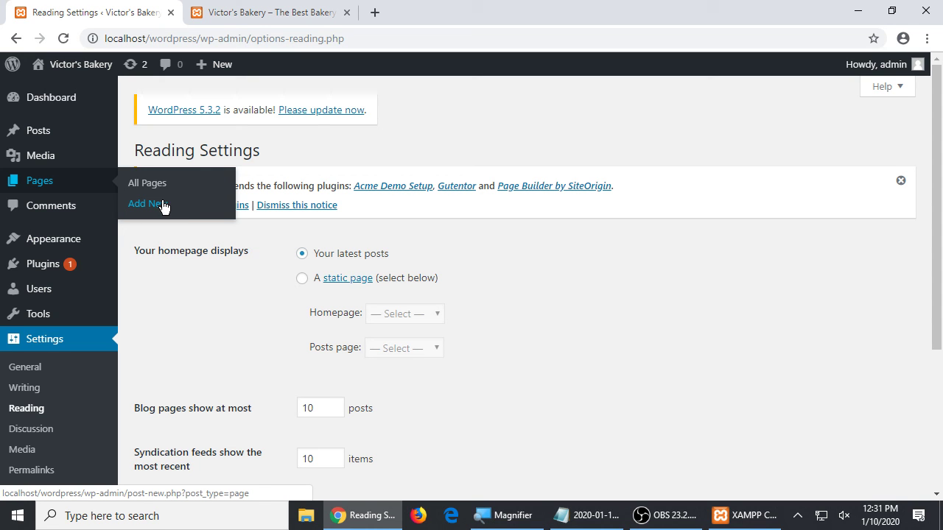
{"action": "mouse_move", "coordinate": [223, 68]}
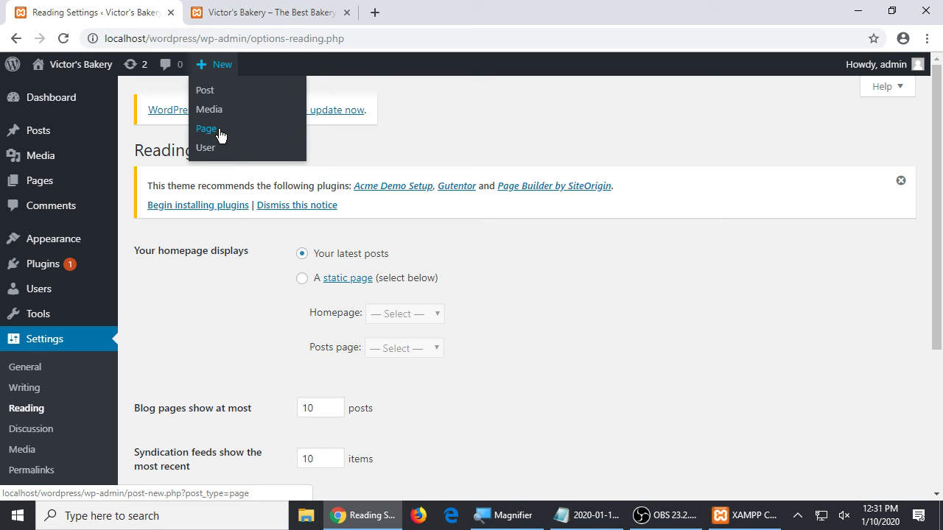
{"action": "mouse_move", "coordinate": [78, 191]}
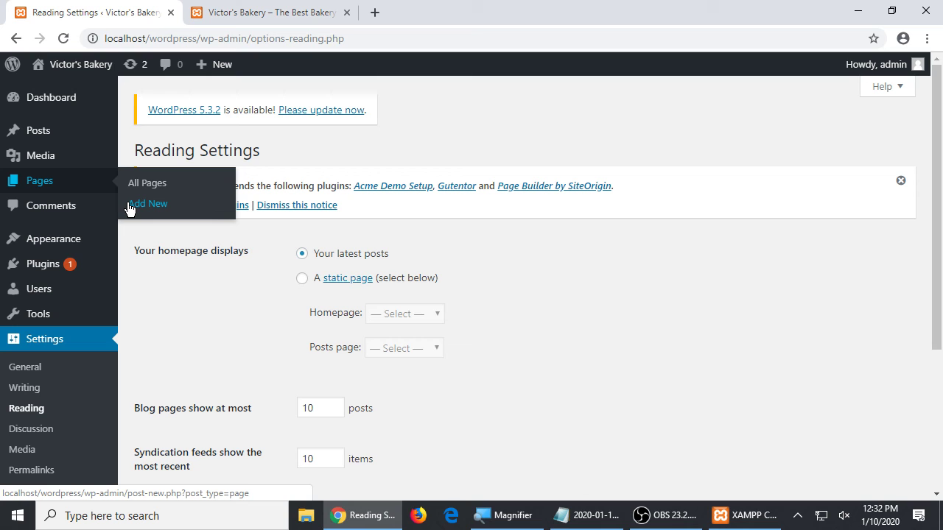
{"action": "left_click", "coordinate": [128, 204]}
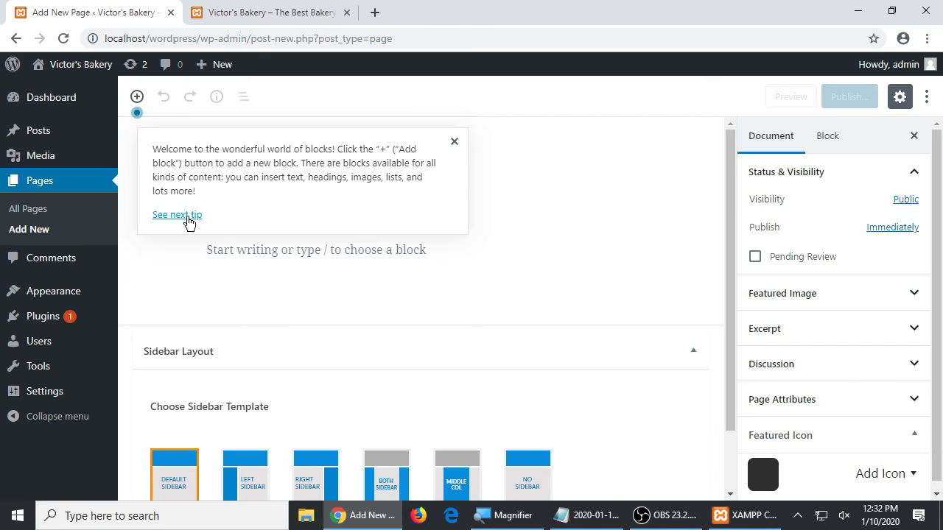
- Title the page 'Home' and write a welcome paragraph about Victor's Bakery's tasty cakes in the south bay
{"action": "left_click", "coordinate": [453, 142]}
{"action": "left_click", "coordinate": [223, 196]}
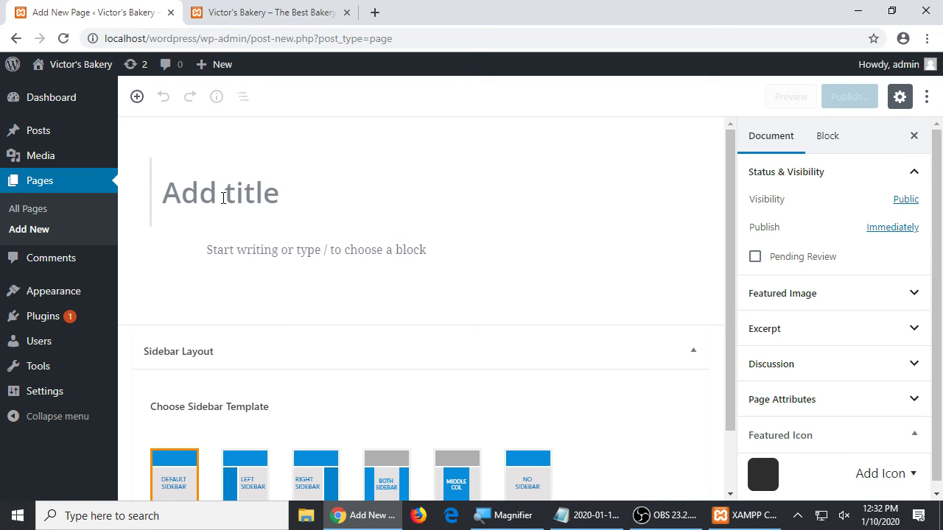
{"action": "type", "text": "Home"}
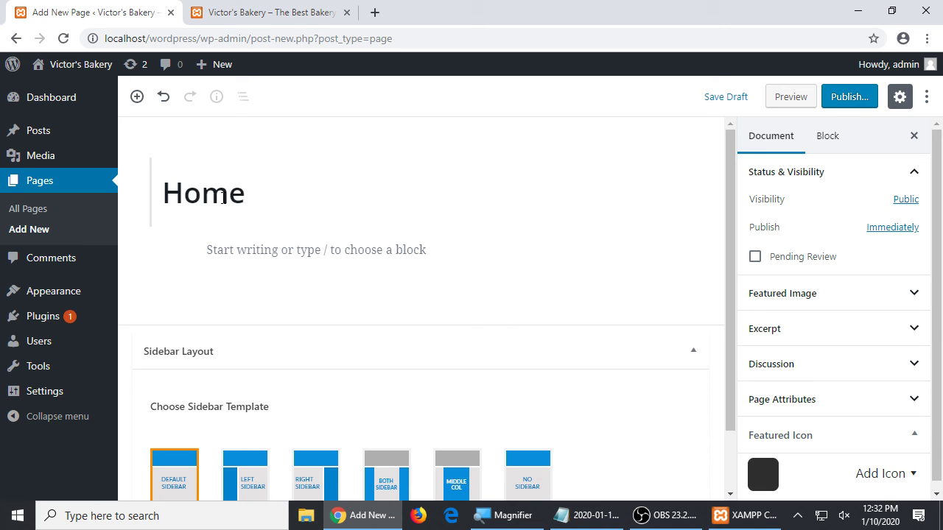
{"action": "left_click", "coordinate": [288, 247]}
{"action": "left_click", "coordinate": [290, 252]}
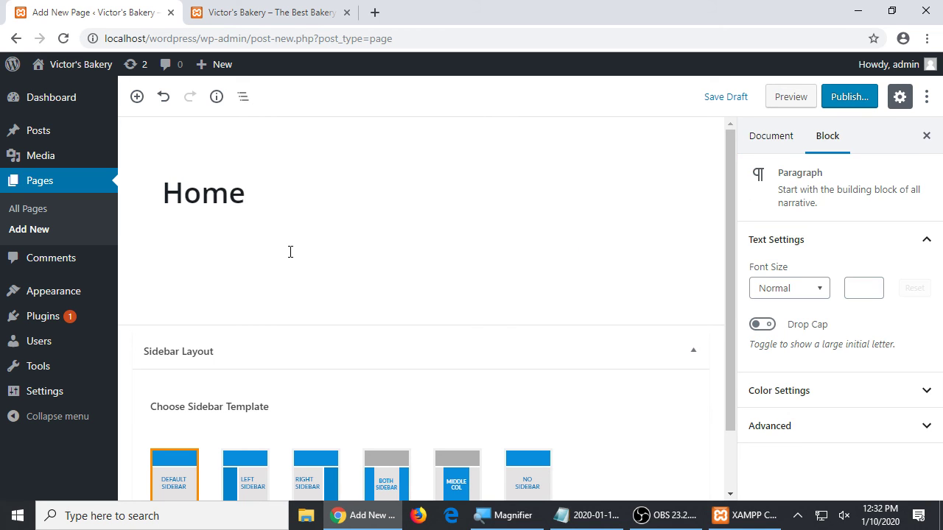
{"action": "type", "text": "Welcome to Victor's Bak"}
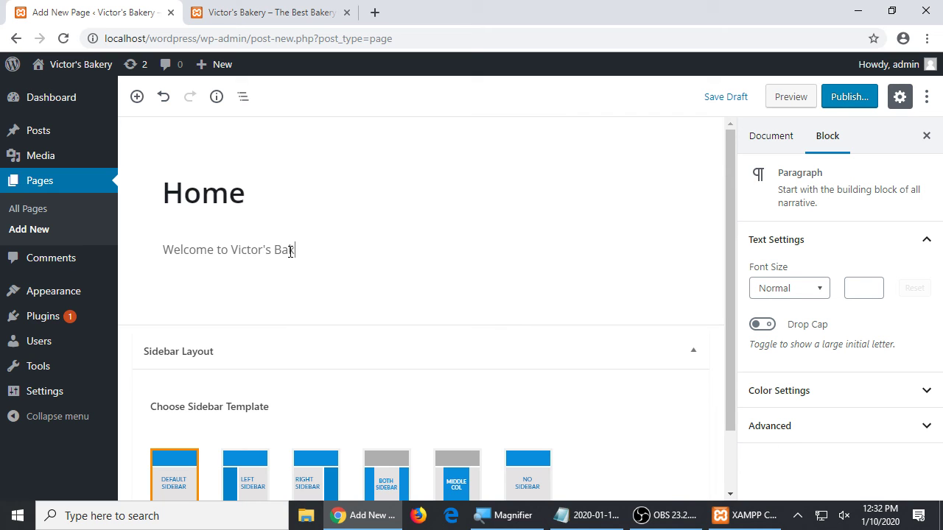
{"action": "type", "text": "ery, your #1 source"}
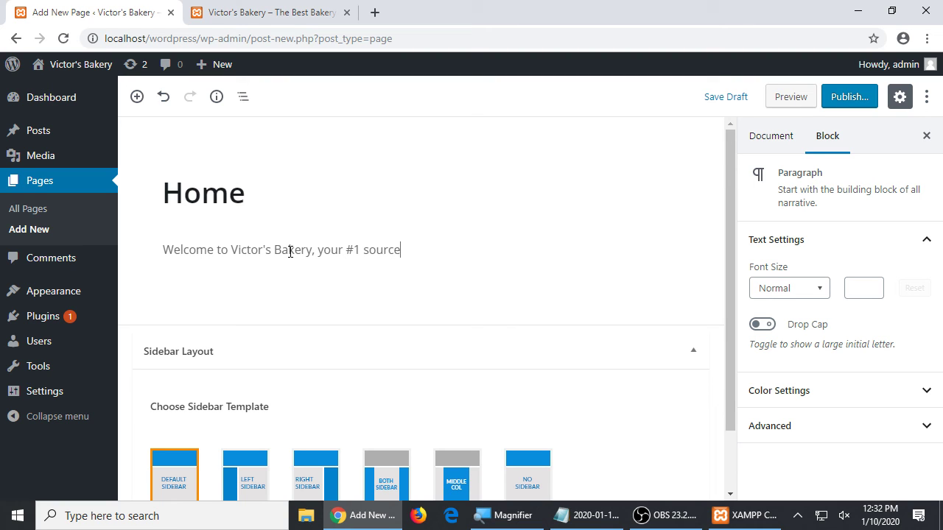
{"action": "type", "text": " of tasty cakes in the south bay. We o"}
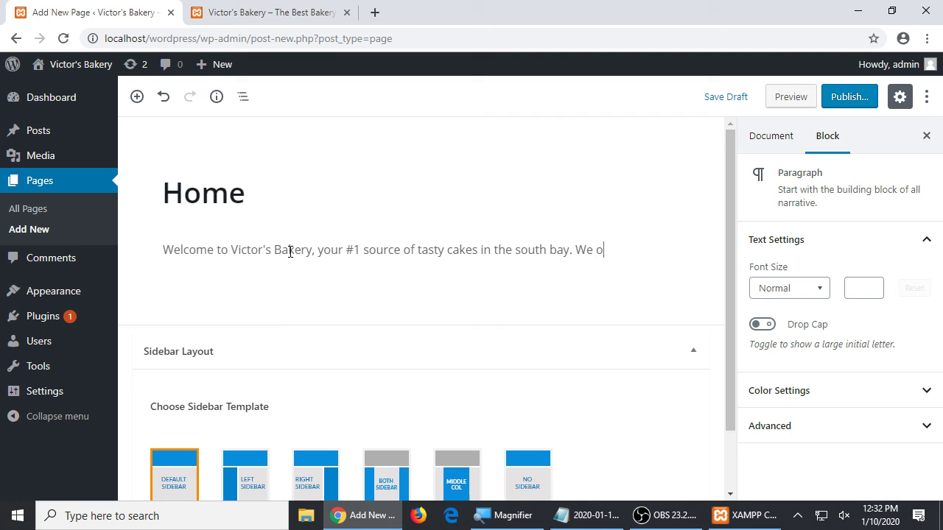
{"action": "type", "text": "ffer..."}
{"action": "key", "text": "Return"}
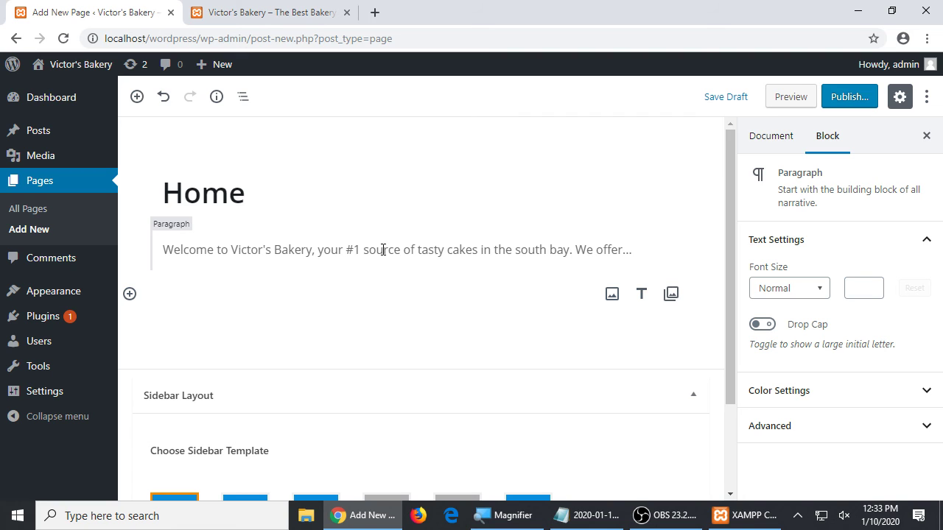
- Try selecting words such as '#1' and 'Bakery' in the welcome paragraph
{"action": "left_click", "coordinate": [438, 254]}
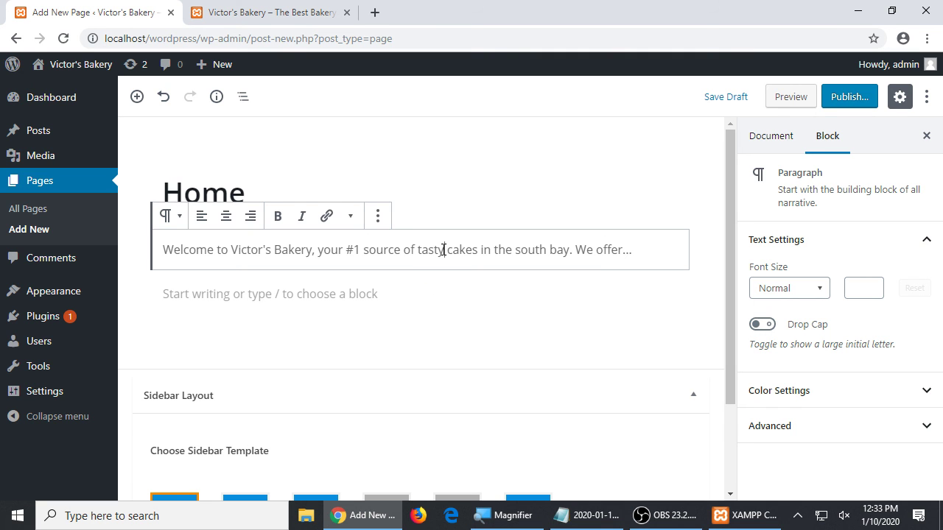
{"action": "left_click", "coordinate": [408, 286]}
{"action": "left_click", "coordinate": [403, 253]}
{"action": "left_click", "coordinate": [200, 192]}
{"action": "left_click", "coordinate": [282, 249]}
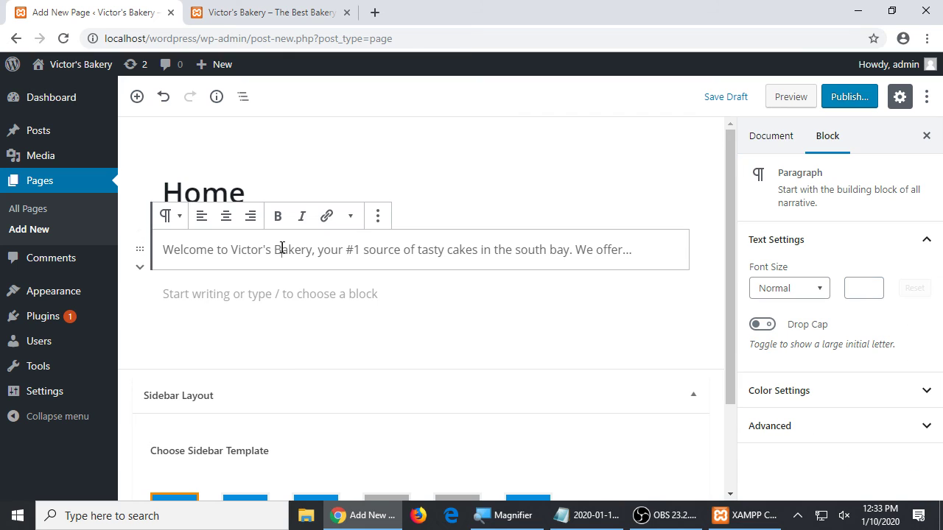
{"action": "left_click", "coordinate": [291, 289]}
{"action": "left_click", "coordinate": [287, 248]}
{"action": "left_click", "coordinate": [293, 293]}
{"action": "left_click", "coordinate": [384, 250]}
{"action": "left_click_drag", "start_coordinate": [346, 250], "coordinate": [359, 251]}
{"action": "left_click", "coordinate": [320, 297]}
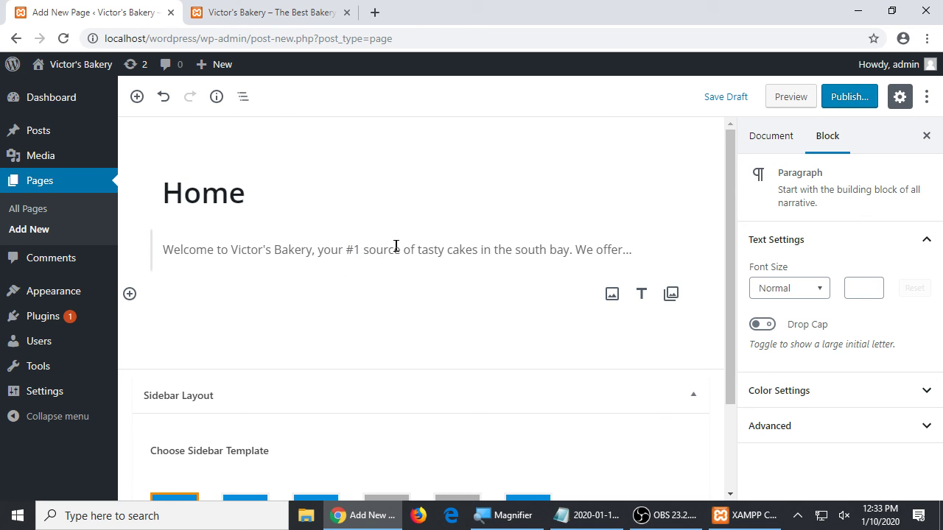
{"action": "left_click", "coordinate": [327, 251]}
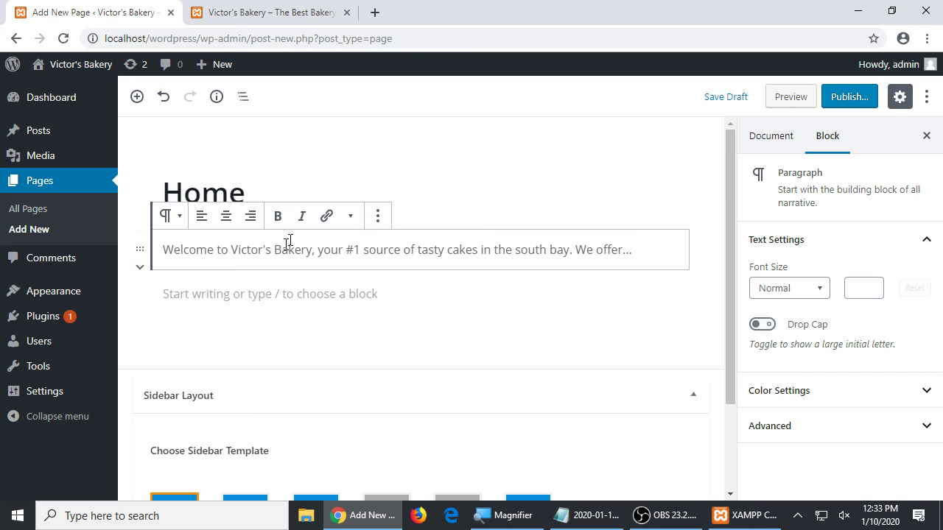
{"action": "left_click", "coordinate": [231, 194]}
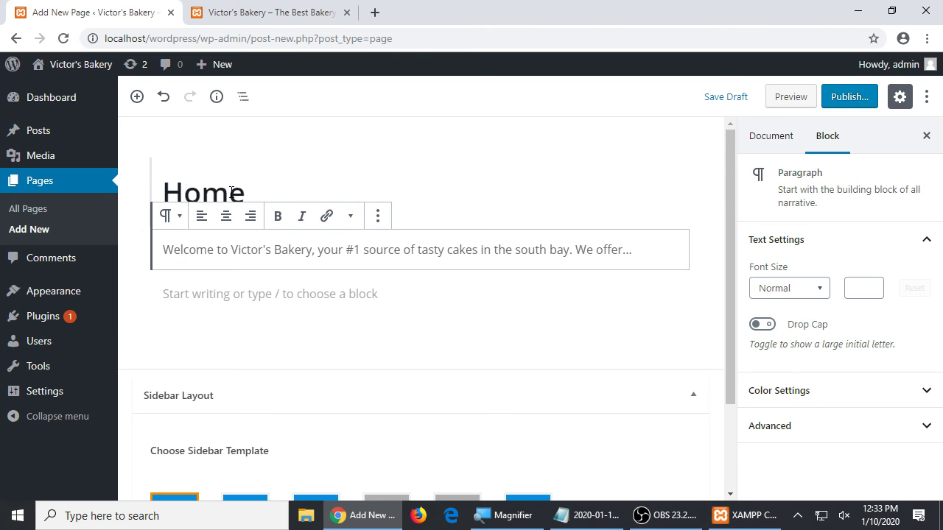
{"action": "double_click", "coordinate": [291, 250]}
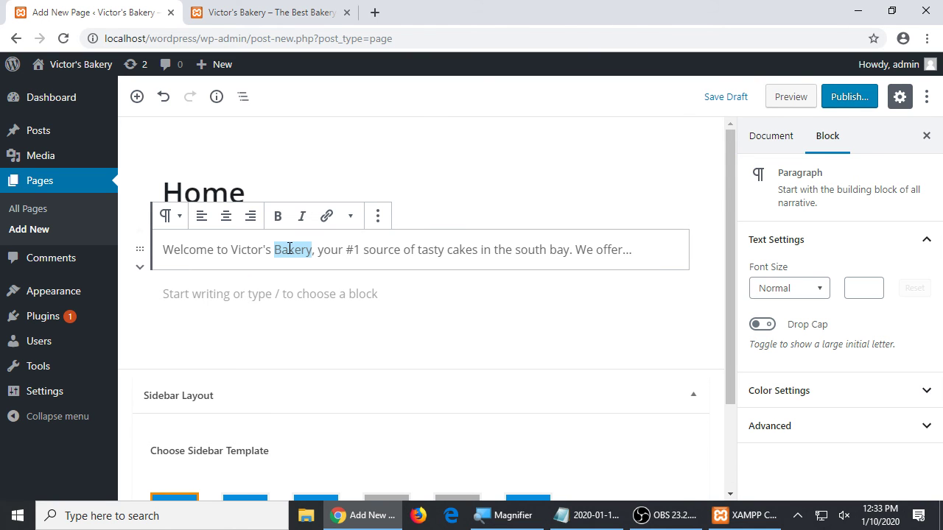
{"action": "left_click", "coordinate": [286, 293]}
- Make the word 'your' bold and keep the paragraph left-aligned after briefly trying centre alignment
{"action": "double_click", "coordinate": [330, 250]}
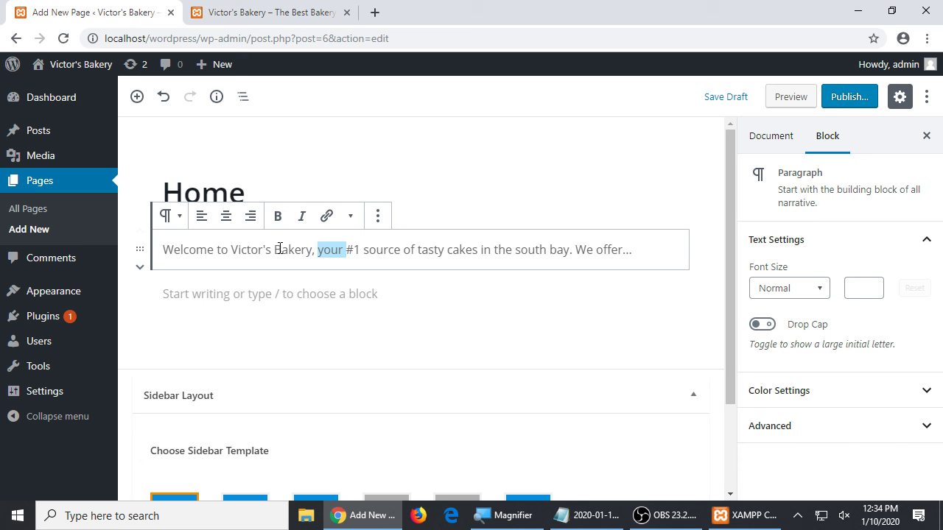
{"action": "left_click", "coordinate": [374, 254]}
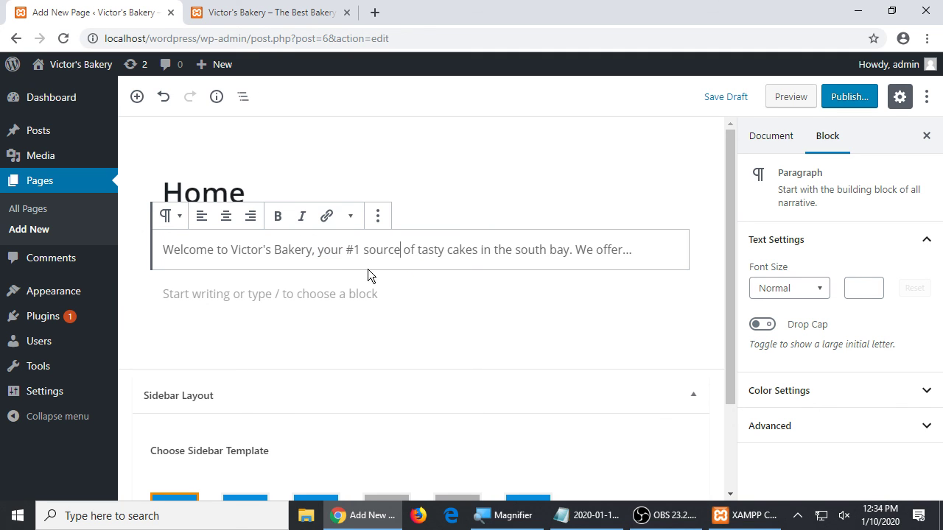
{"action": "left_click", "coordinate": [356, 295]}
{"action": "left_click", "coordinate": [296, 251]}
{"action": "double_click", "coordinate": [333, 250]}
{"action": "left_click", "coordinate": [428, 252]}
{"action": "double_click", "coordinate": [326, 249]}
{"action": "left_click", "coordinate": [277, 216]}
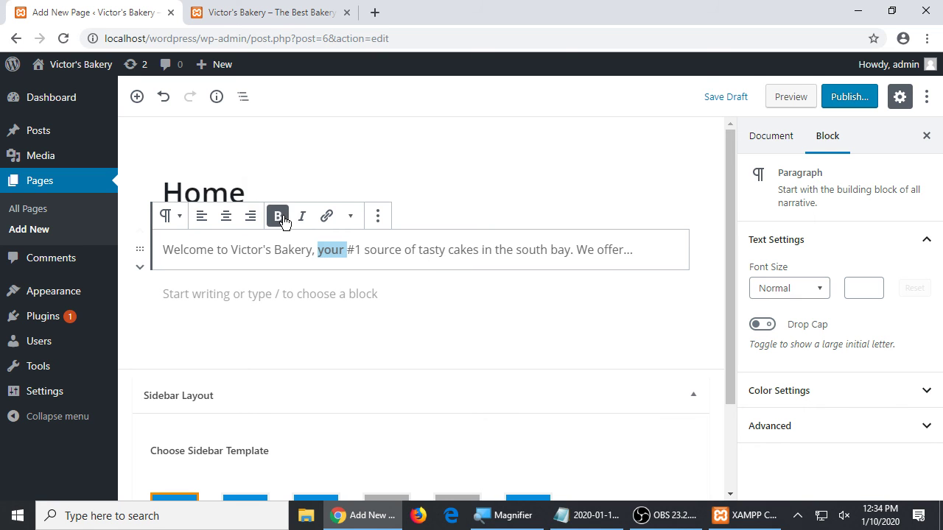
{"action": "left_click", "coordinate": [381, 250]}
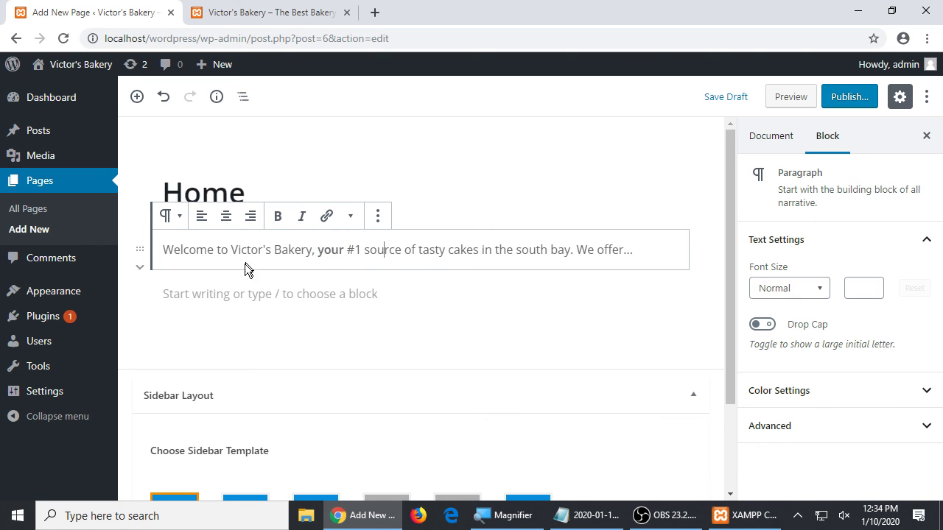
{"action": "left_click", "coordinate": [226, 216]}
{"action": "left_click", "coordinate": [202, 216]}
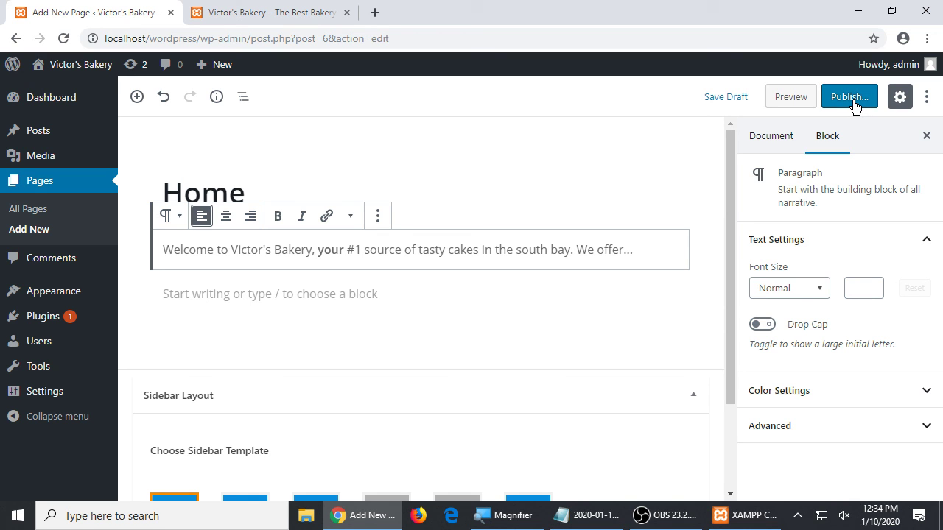
- Publish the Home page and confirm it in the pre-publish panel
{"action": "left_click", "coordinate": [850, 97]}
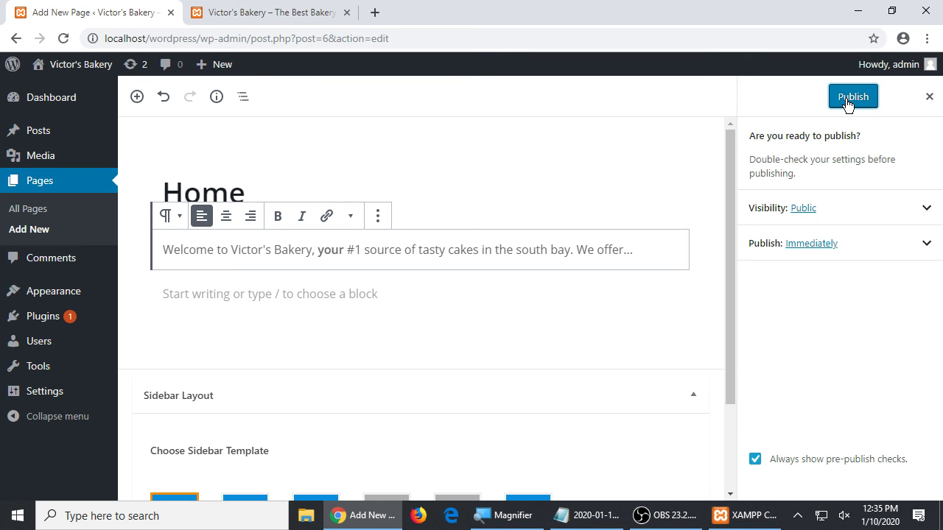
{"action": "left_click", "coordinate": [852, 99]}
{"action": "left_click", "coordinate": [852, 98]}
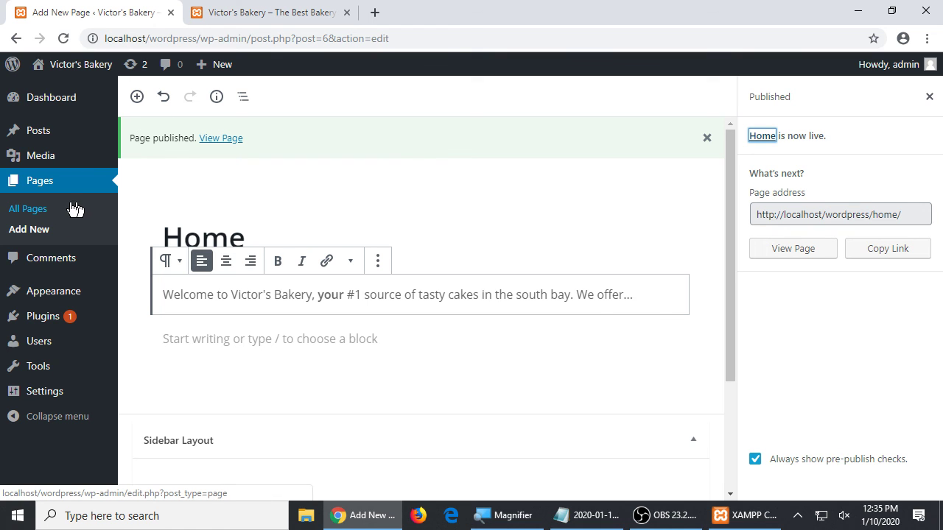
- Go to Settings > Reading from the admin sidebar
{"action": "mouse_move", "coordinate": [86, 300]}
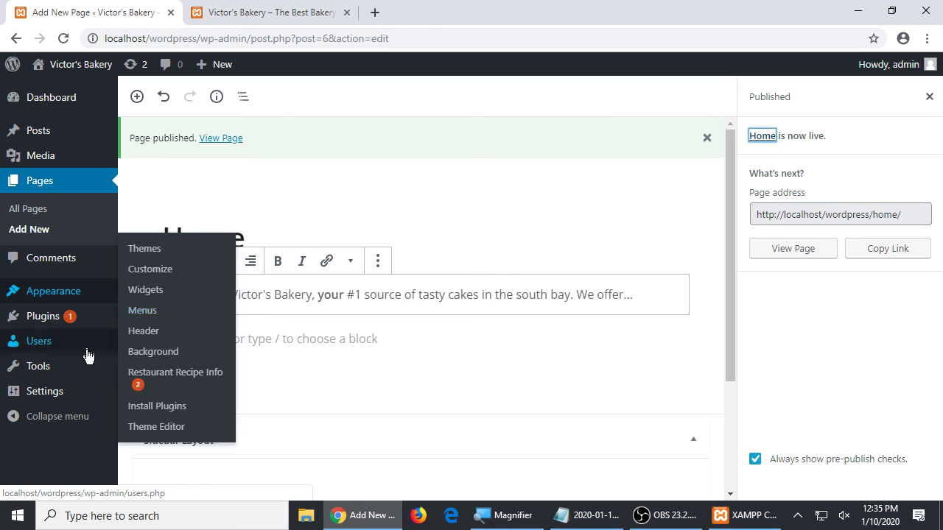
{"action": "mouse_move", "coordinate": [70, 396]}
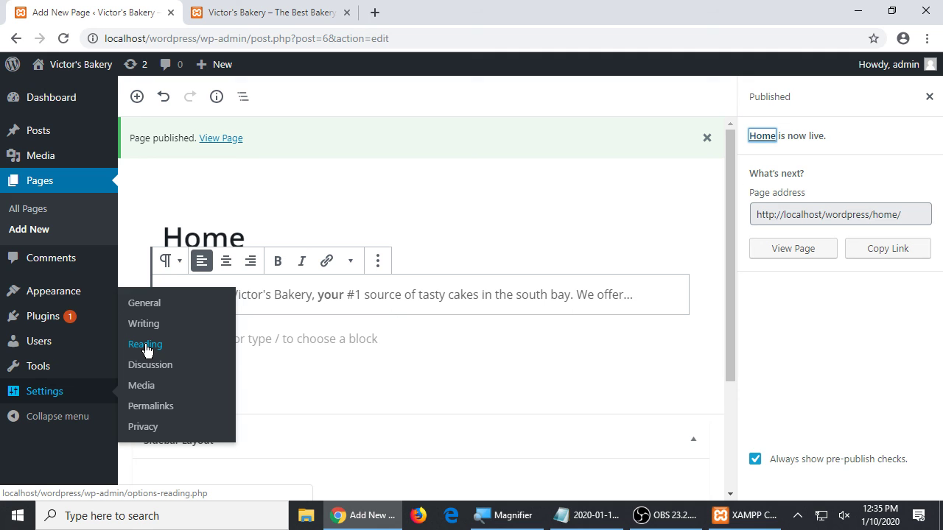
{"action": "left_click", "coordinate": [145, 345]}
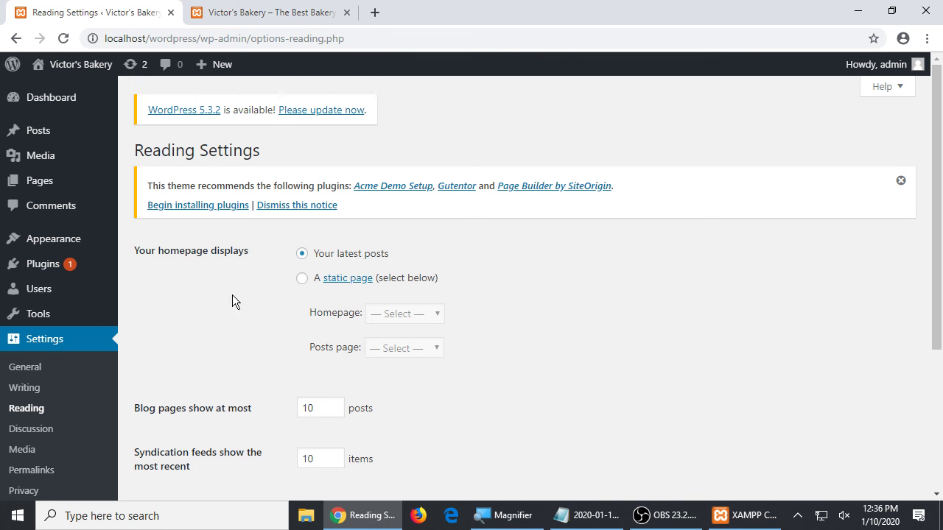
- Choose 'A static page' with Home as the homepage and save the Reading settings
{"action": "left_click", "coordinate": [299, 282]}
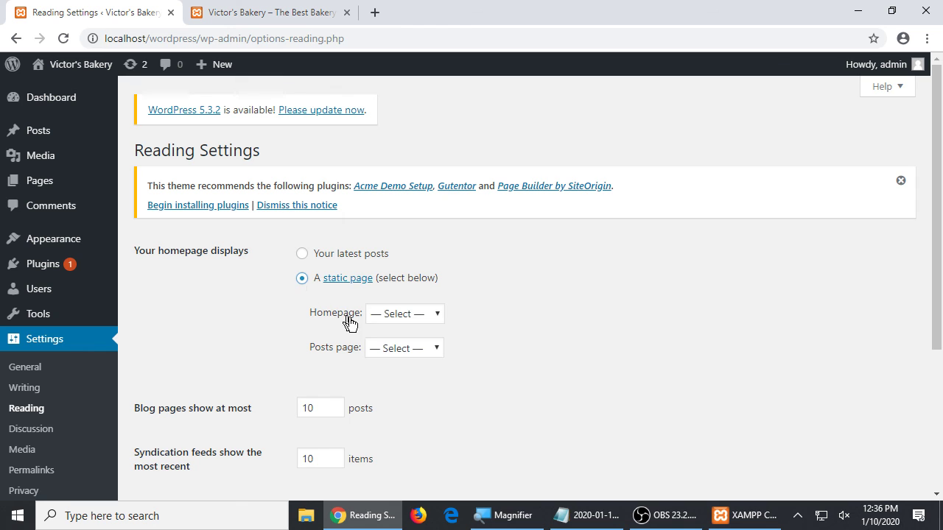
{"action": "left_click", "coordinate": [389, 323]}
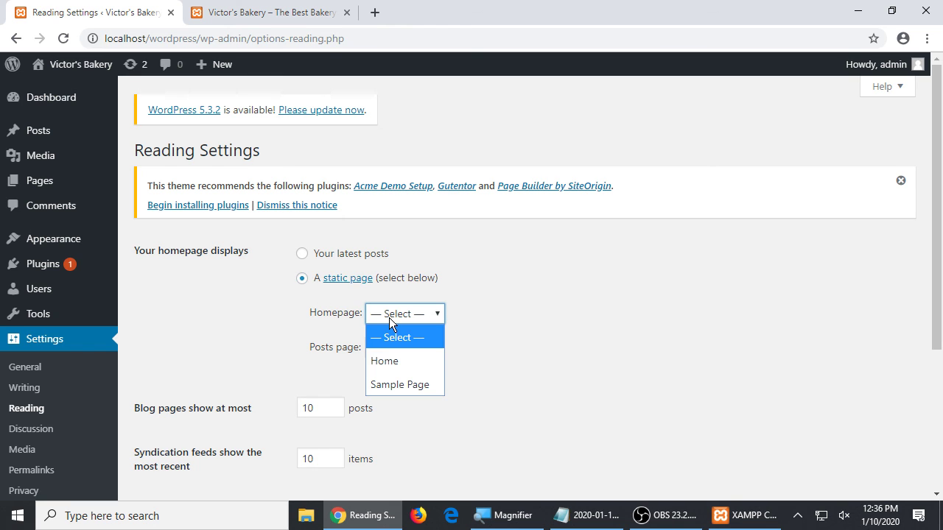
{"action": "left_click", "coordinate": [390, 360]}
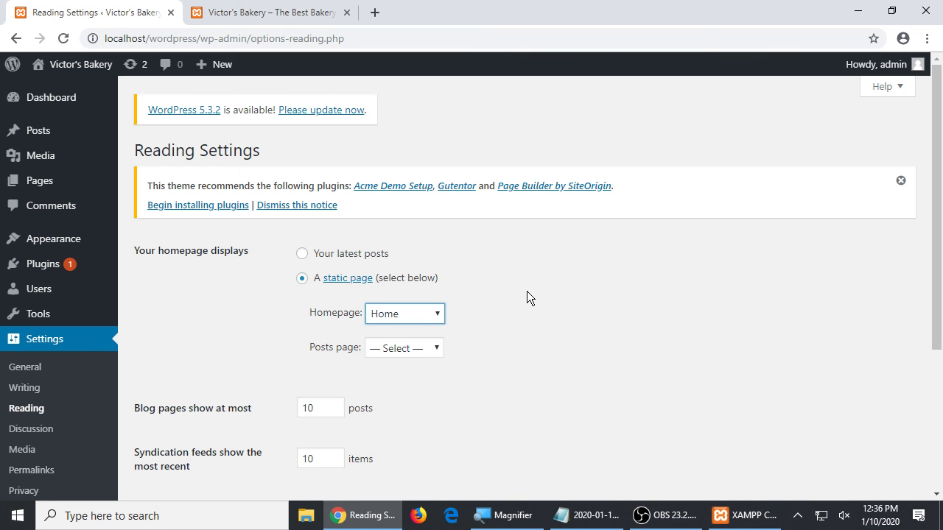
{"action": "scroll", "coordinate": [526, 291], "scroll_direction": "down", "scroll_amount": 3}
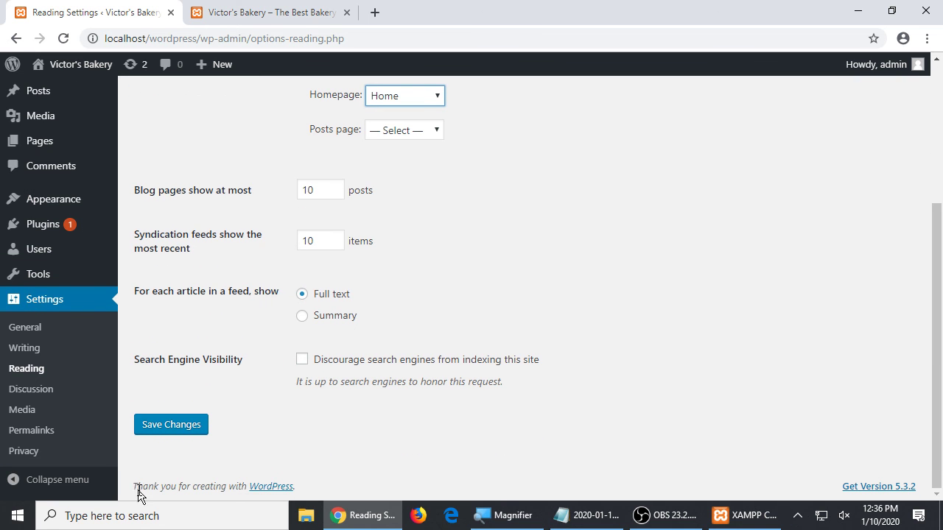
{"action": "left_click", "coordinate": [176, 429]}
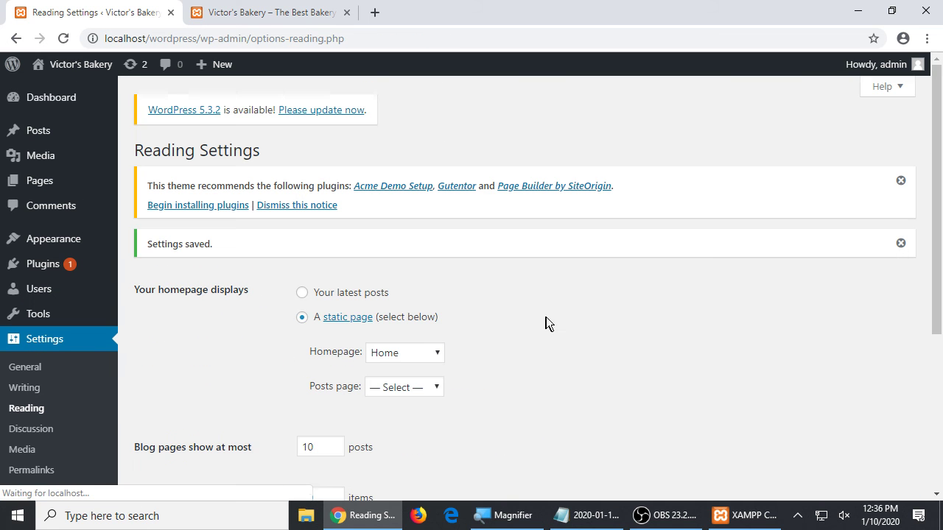
{"action": "scroll", "coordinate": [563, 330], "scroll_direction": "down", "scroll_amount": 1}
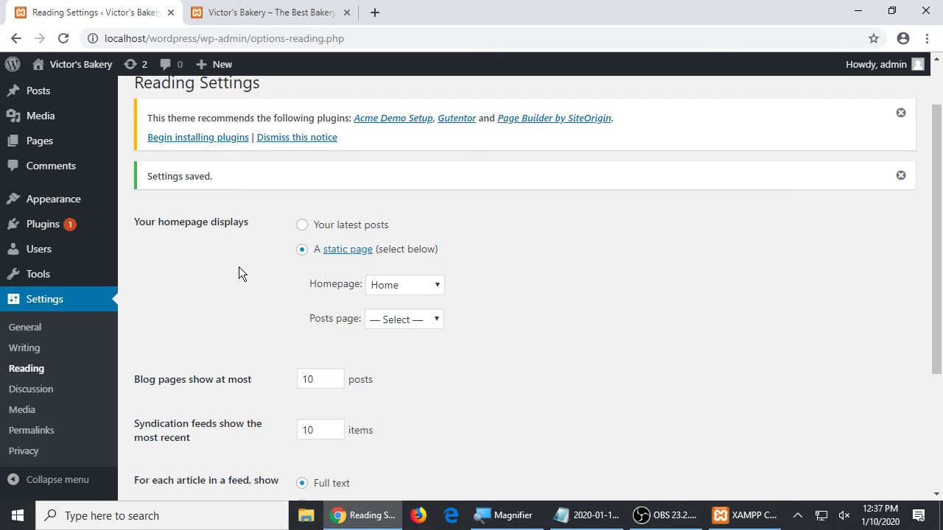
- Visit the live site and check the Home title on the front page
{"action": "mouse_move", "coordinate": [27, 67]}
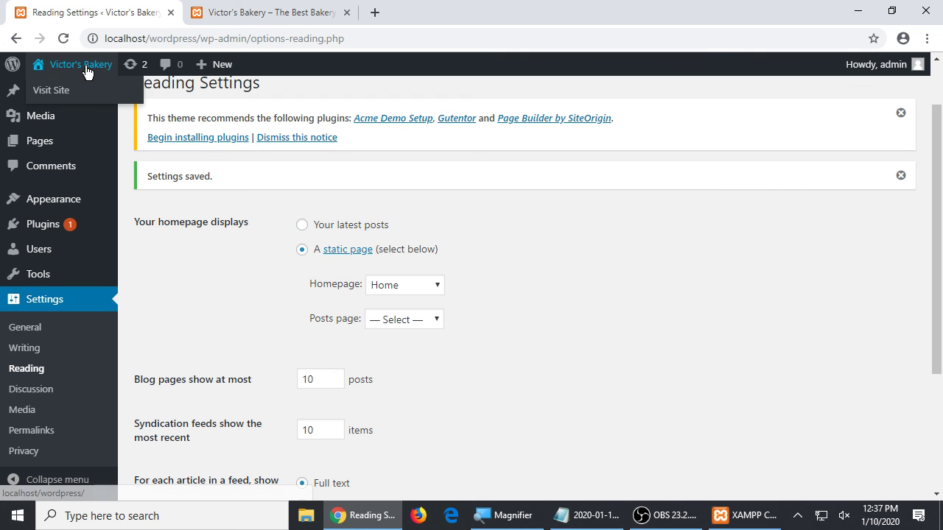
{"action": "left_click", "coordinate": [96, 92]}
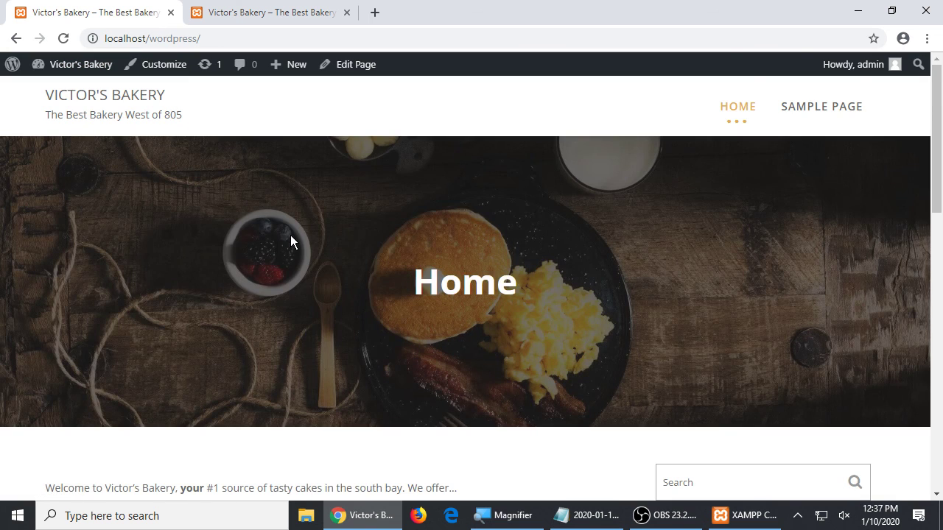
{"action": "scroll", "coordinate": [302, 230], "scroll_direction": "down", "scroll_amount": 2}
{"action": "left_click_drag", "start_coordinate": [440, 147], "coordinate": [539, 151]}
{"action": "scroll", "coordinate": [552, 205], "scroll_direction": "up", "scroll_amount": 1}
{"action": "scroll", "coordinate": [552, 213], "scroll_direction": "up", "scroll_amount": 1}
{"action": "left_click", "coordinate": [361, 218]}
{"action": "left_click_drag", "start_coordinate": [440, 280], "coordinate": [537, 284]}
{"action": "left_click", "coordinate": [564, 276]}
{"action": "scroll", "coordinate": [378, 290], "scroll_direction": "down", "scroll_amount": 1}
{"action": "scroll", "coordinate": [283, 312], "scroll_direction": "down", "scroll_amount": 4}
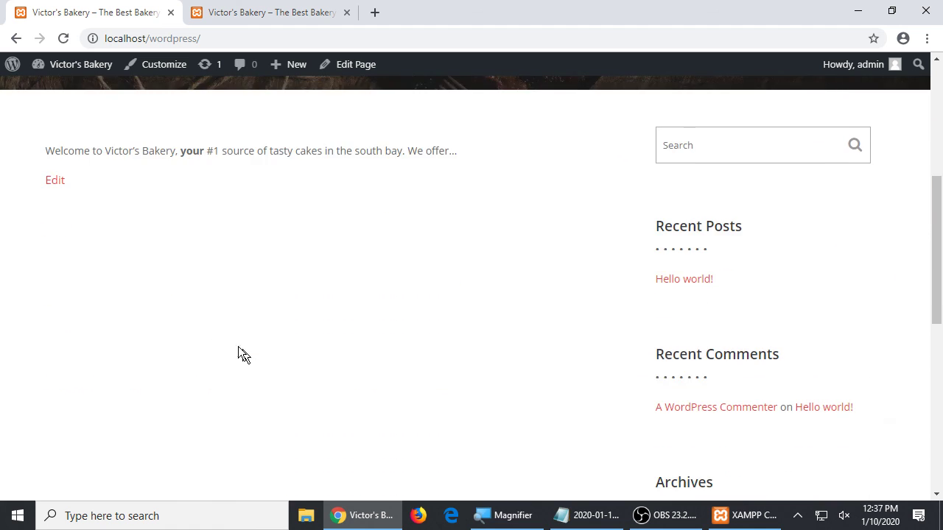
{"action": "left_click_drag", "start_coordinate": [136, 152], "coordinate": [301, 152]}
{"action": "scroll", "coordinate": [206, 269], "scroll_direction": "down", "scroll_amount": 7}
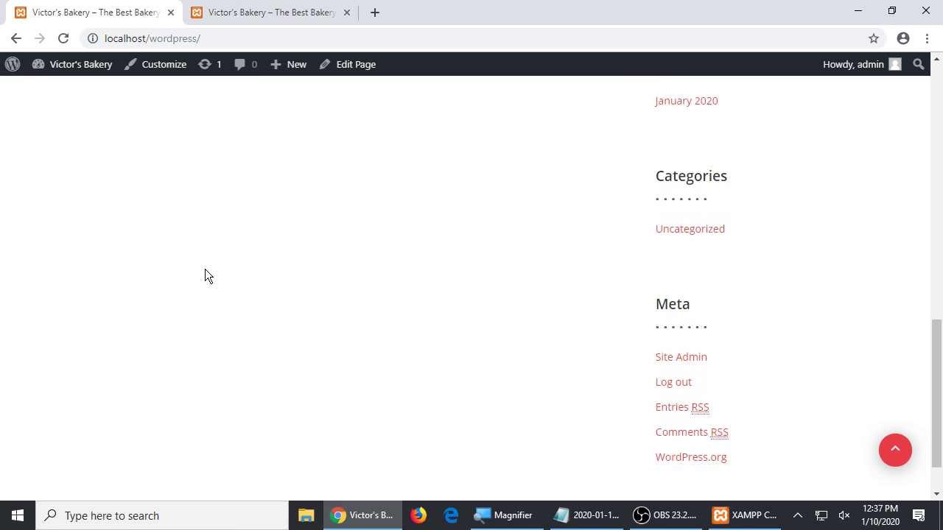
{"action": "scroll", "coordinate": [217, 262], "scroll_direction": "up", "scroll_amount": 12}
{"action": "left_click", "coordinate": [609, 234]}
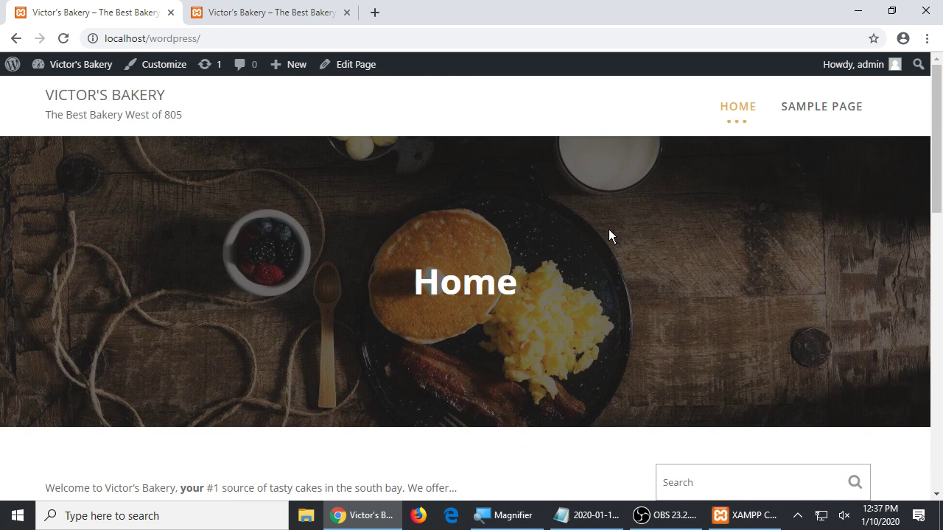
{"action": "left_click_drag", "start_coordinate": [424, 287], "coordinate": [614, 294]}
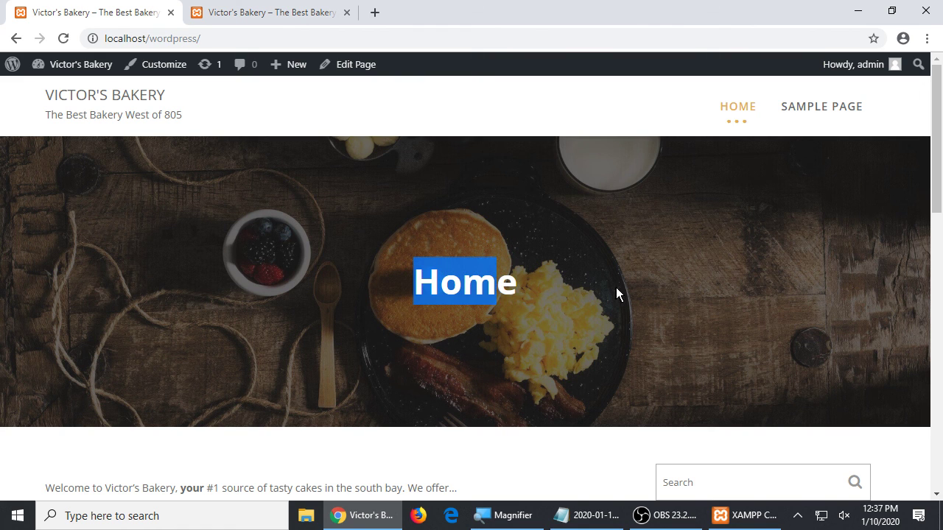
{"action": "left_click", "coordinate": [617, 295]}
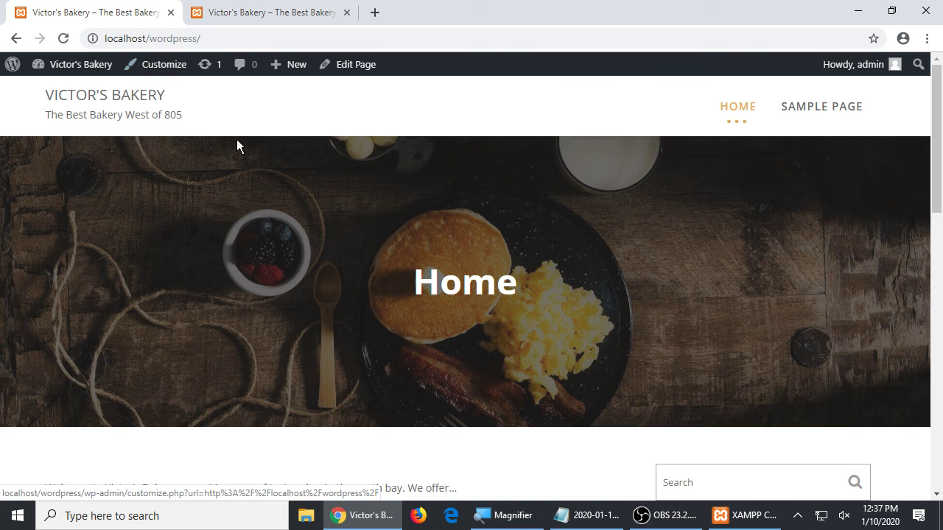
- Scroll through the front page and highlight the welcome sentence
{"action": "scroll", "coordinate": [358, 277], "scroll_direction": "down", "scroll_amount": 8}
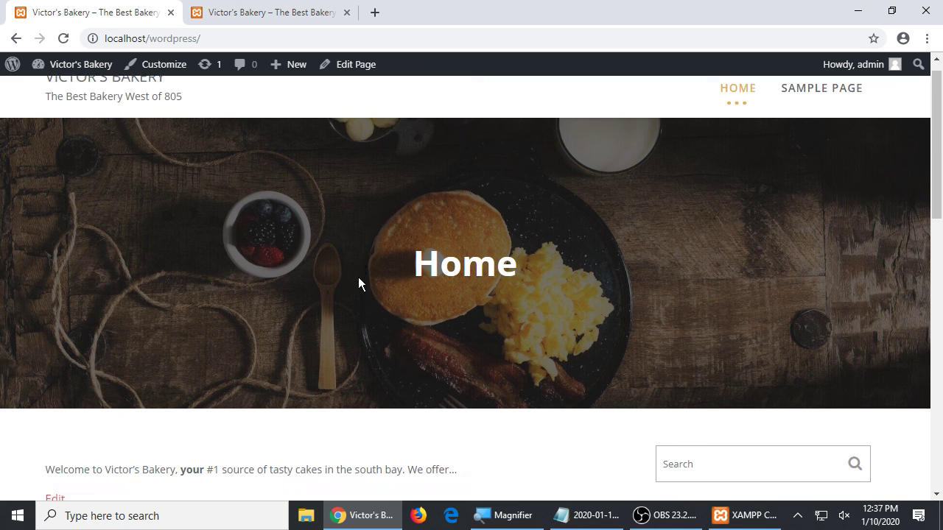
{"action": "scroll", "coordinate": [354, 278], "scroll_direction": "down", "scroll_amount": 3}
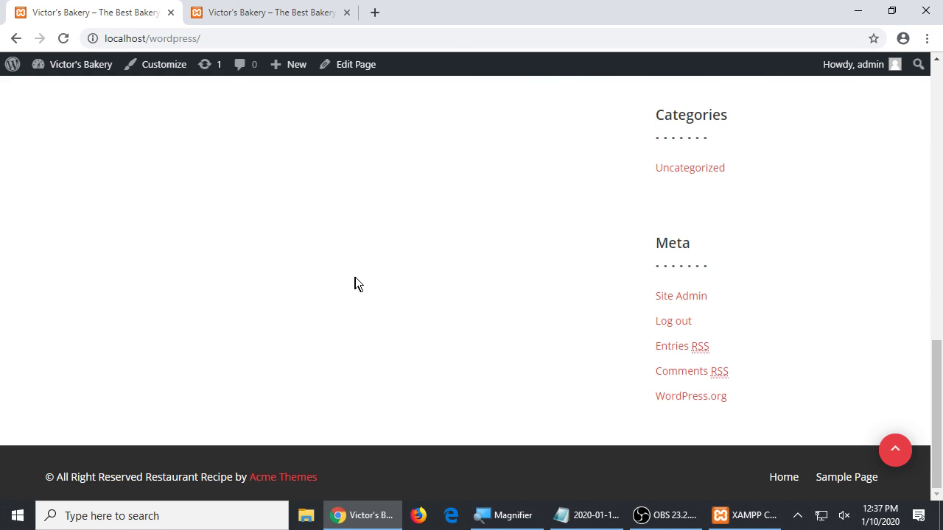
{"action": "scroll", "coordinate": [352, 280], "scroll_direction": "up", "scroll_amount": 12}
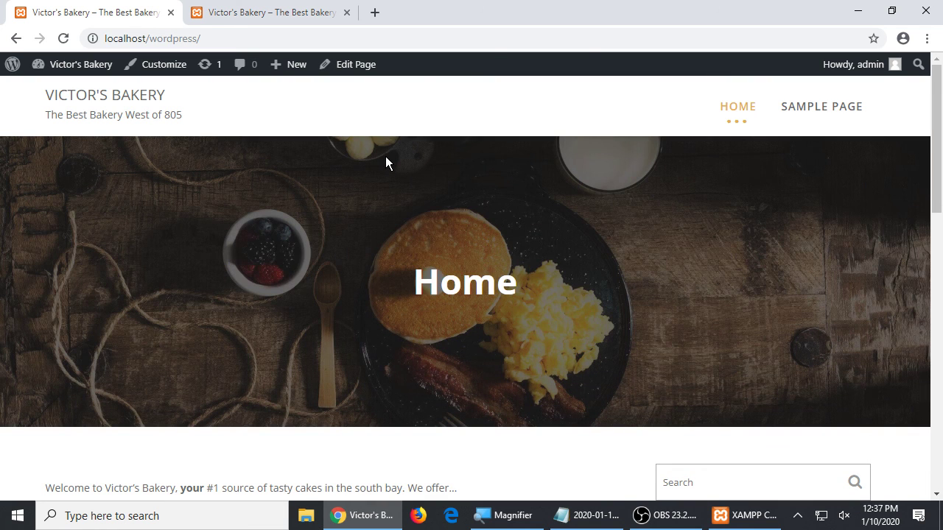
{"action": "scroll", "coordinate": [387, 162], "scroll_direction": "down", "scroll_amount": 5}
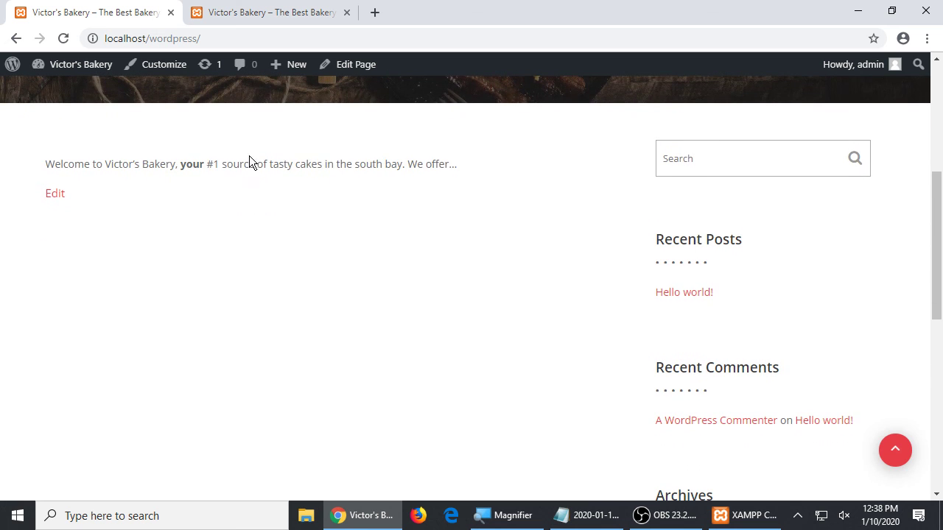
{"action": "left_click_drag", "start_coordinate": [167, 170], "coordinate": [306, 177]}
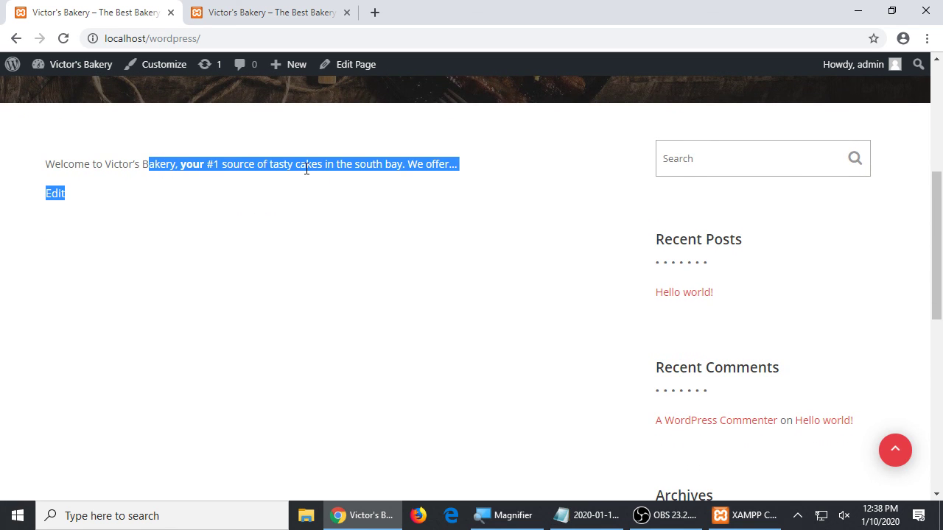
{"action": "left_click", "coordinate": [305, 162]}
{"action": "left_click_drag", "start_coordinate": [169, 165], "coordinate": [368, 164]}
{"action": "left_click", "coordinate": [435, 164]}
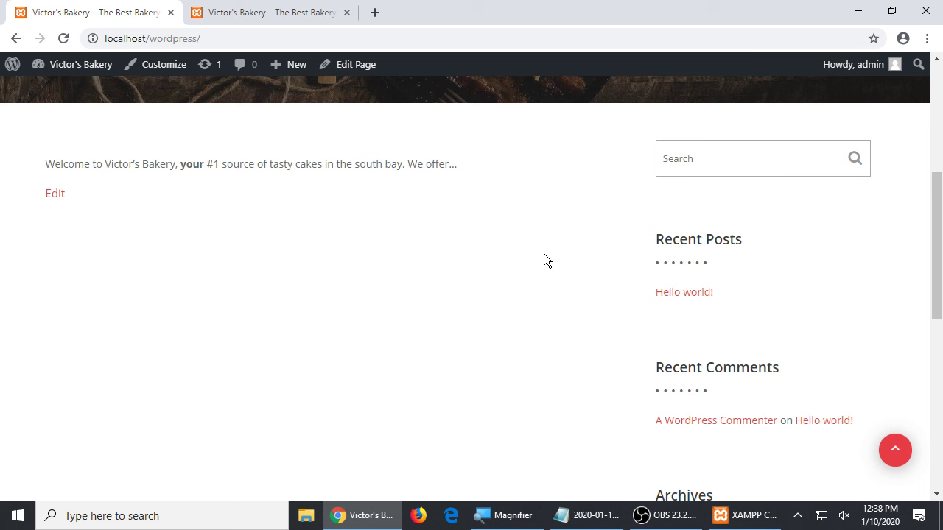
{"action": "scroll", "coordinate": [479, 253], "scroll_direction": "up", "scroll_amount": 4}
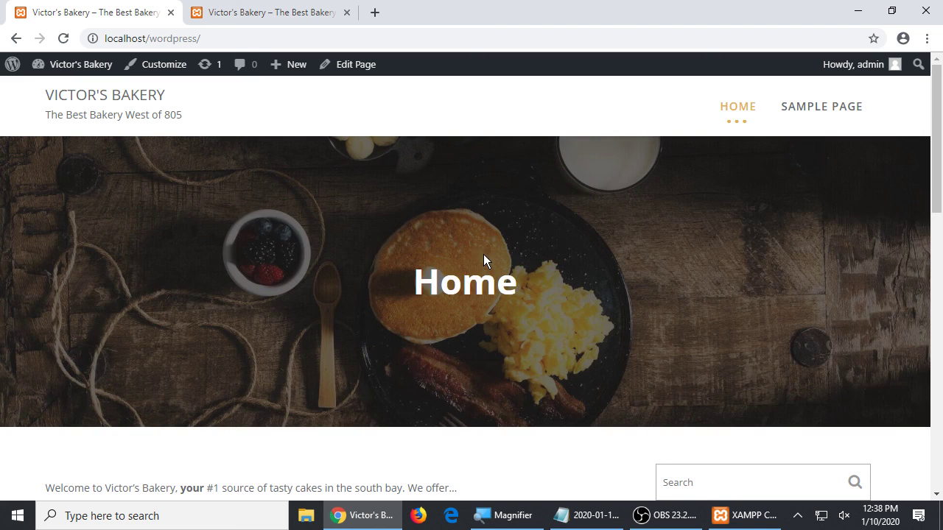
- Return to the WordPress admin dashboard and minimize the screen recorder window
{"action": "left_click", "coordinate": [58, 70]}
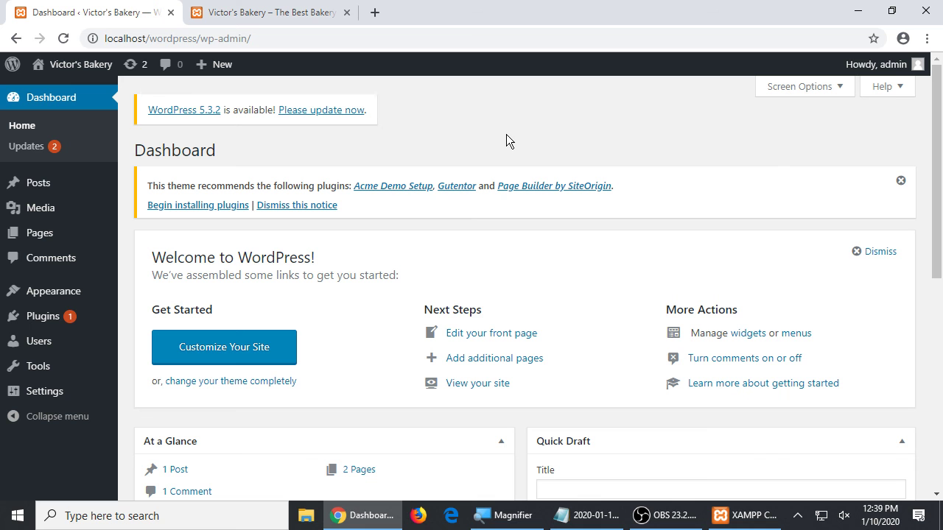
{"action": "left_click", "coordinate": [664, 516]}
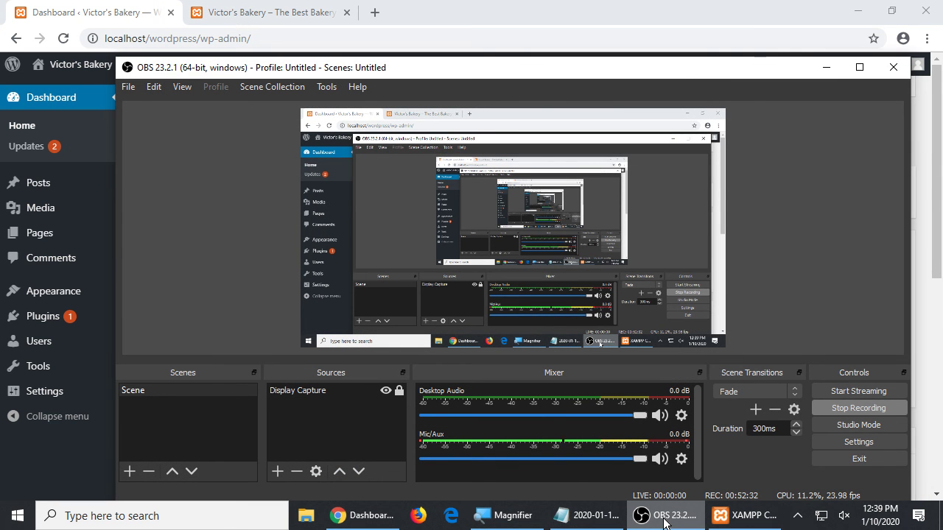
{"action": "left_click", "coordinate": [665, 516]}
- Bring the Notepad course notes to the front and jump to the top, magnifying the screen
{"action": "left_click", "coordinate": [556, 517]}
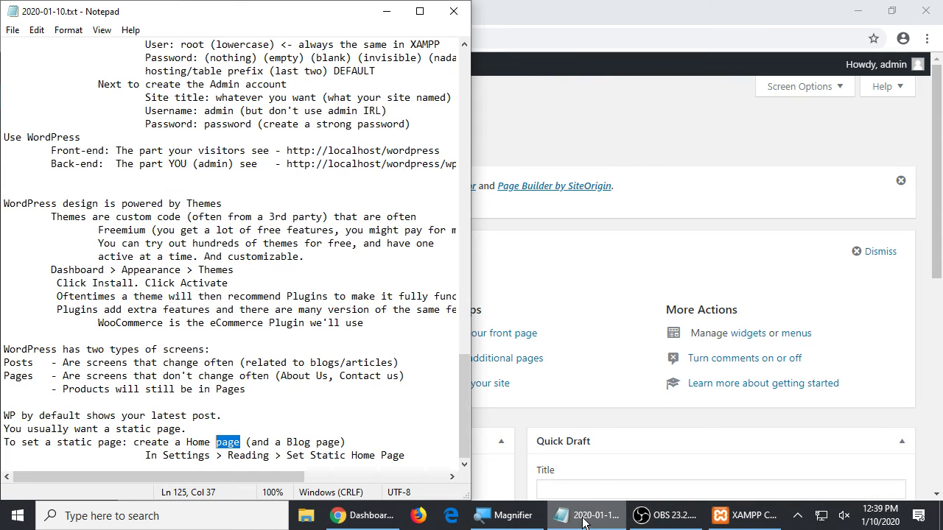
{"action": "left_click", "coordinate": [370, 252]}
{"action": "key", "text": "ctrl+Home"}
{"action": "key", "text": "super+plus"}
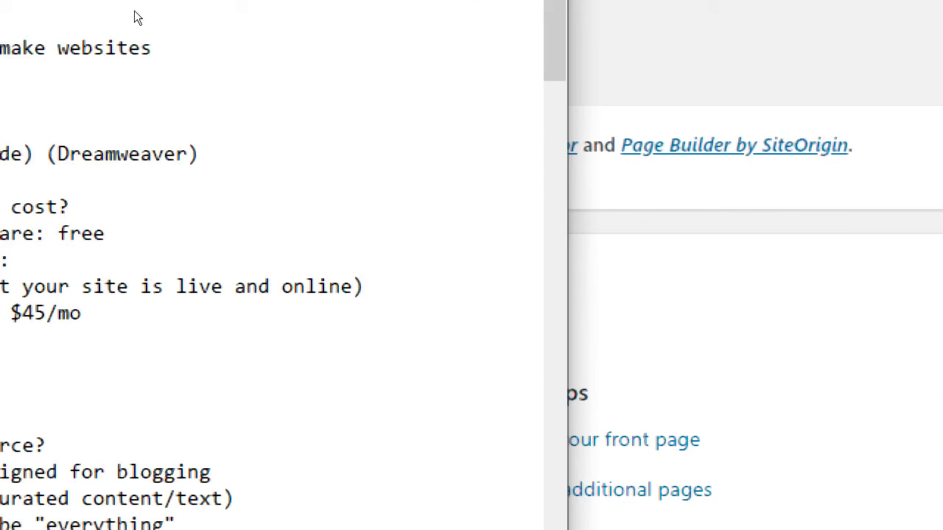
{"action": "left_click_drag", "start_coordinate": [42, 88], "coordinate": [252, 88]}
{"action": "left_click", "coordinate": [270, 89]}
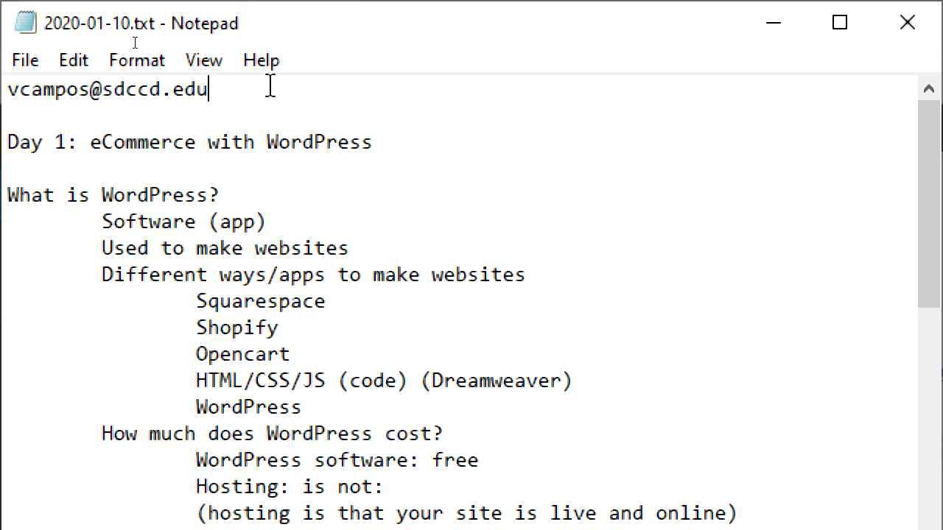
- Highlight the 'What is WordPress?' section, restore normal magnification, and bring up the recorder
{"action": "left_click_drag", "start_coordinate": [217, 180], "coordinate": [374, 386]}
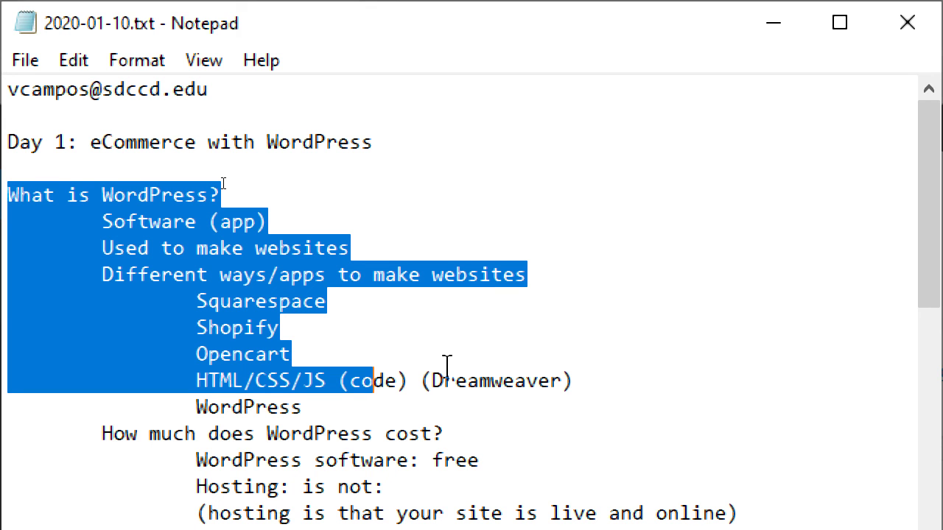
{"action": "key", "text": "super+minus"}
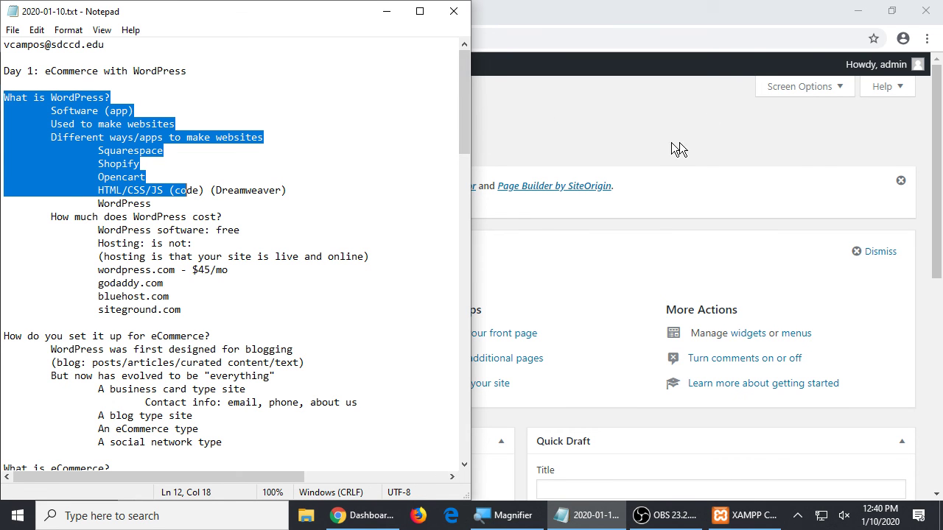
{"action": "left_click", "coordinate": [667, 516]}
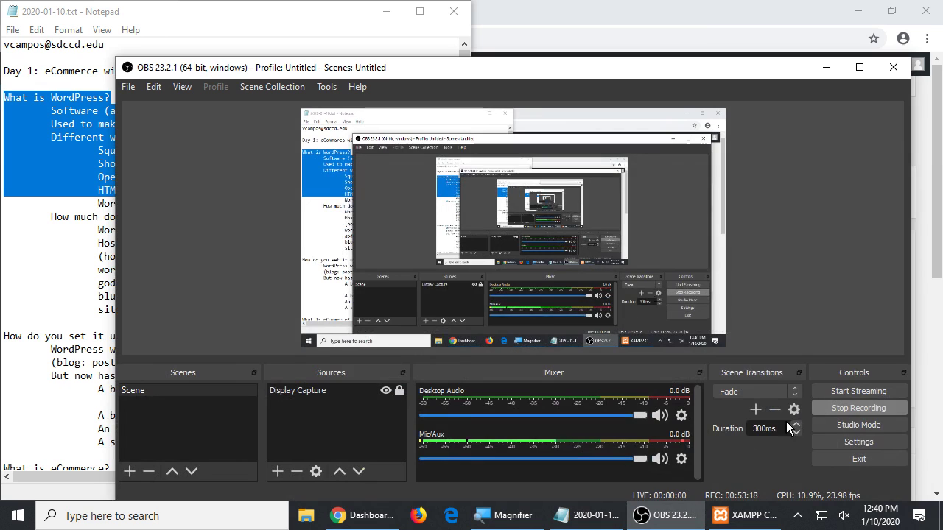